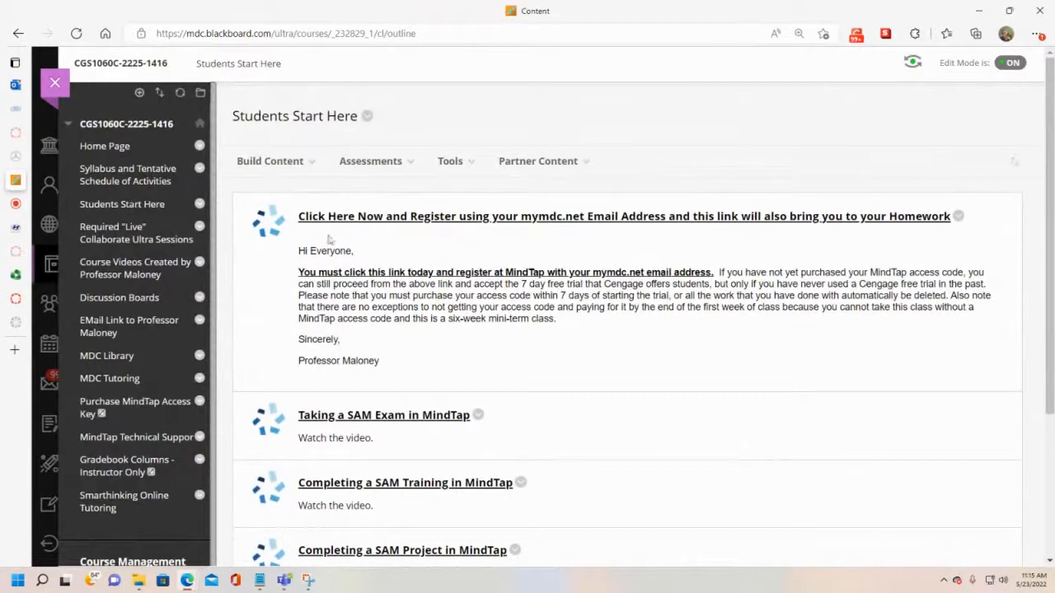
- Open the MindTap registration and homework link from Students Start Here and expand Word Module 3: Creating a Business Letter in the Word folder
click(472, 218)
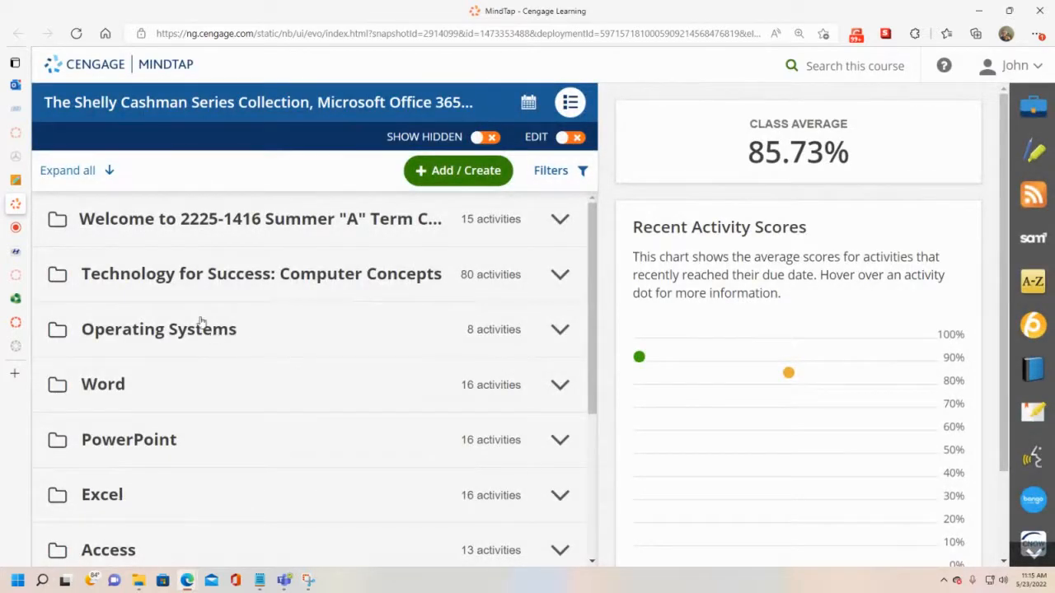
scroll(206, 334, down, 1)
click(102, 330)
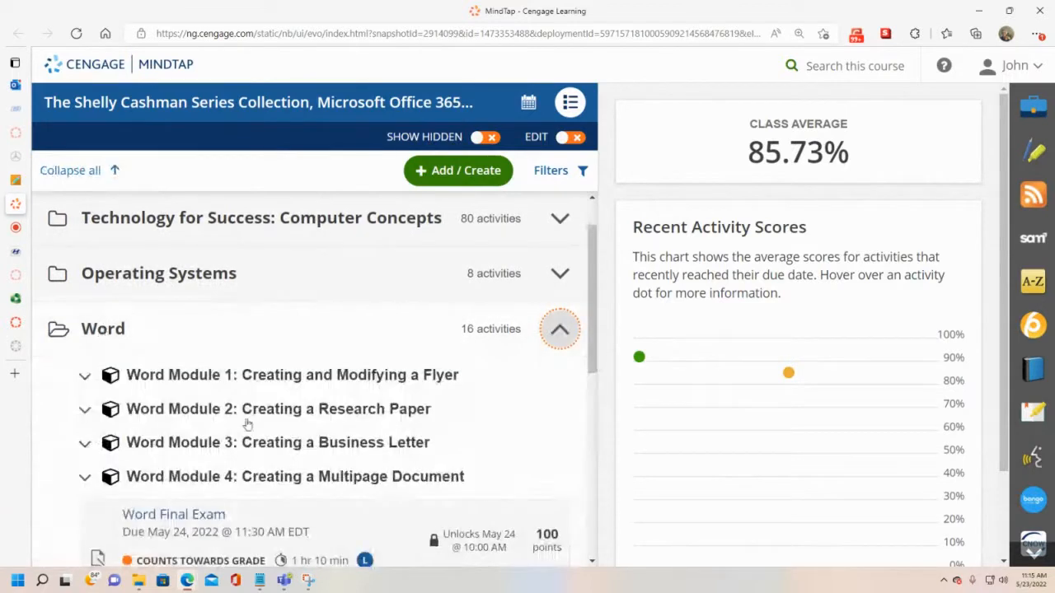
scroll(371, 425, down, 1)
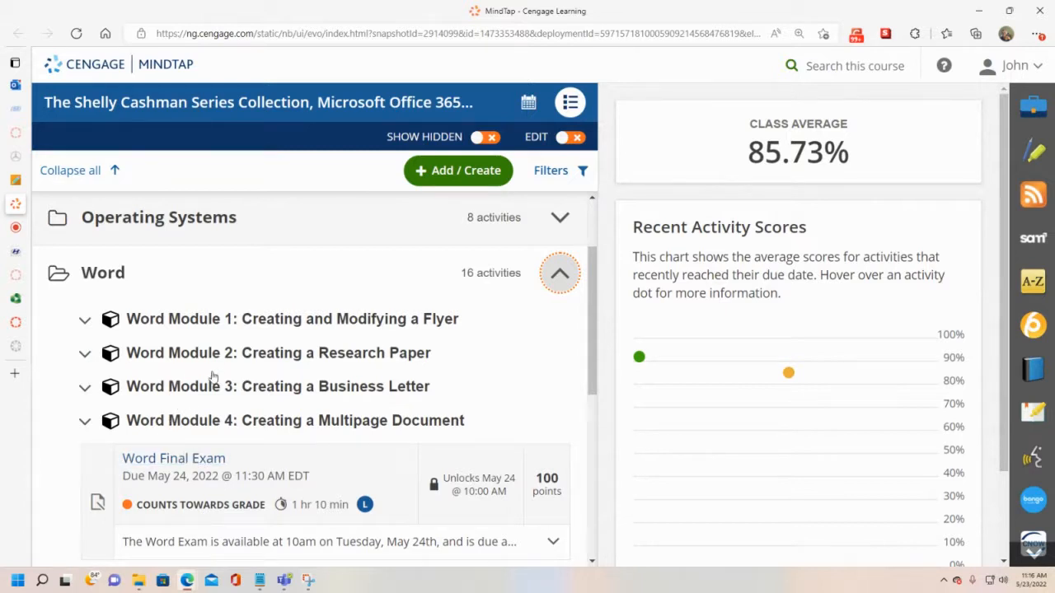
click(212, 398)
scroll(206, 412, down, 1)
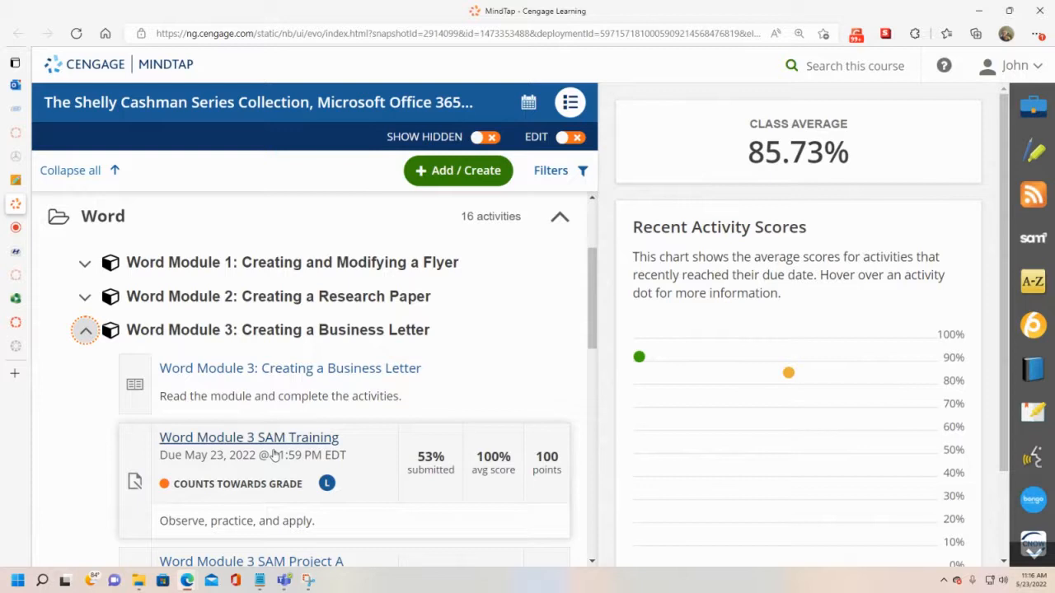
- Collapse the Word content and expand Excel Module 1 in the Excel folder to review its activities, submission rates and the Excel Final Exam
click(83, 173)
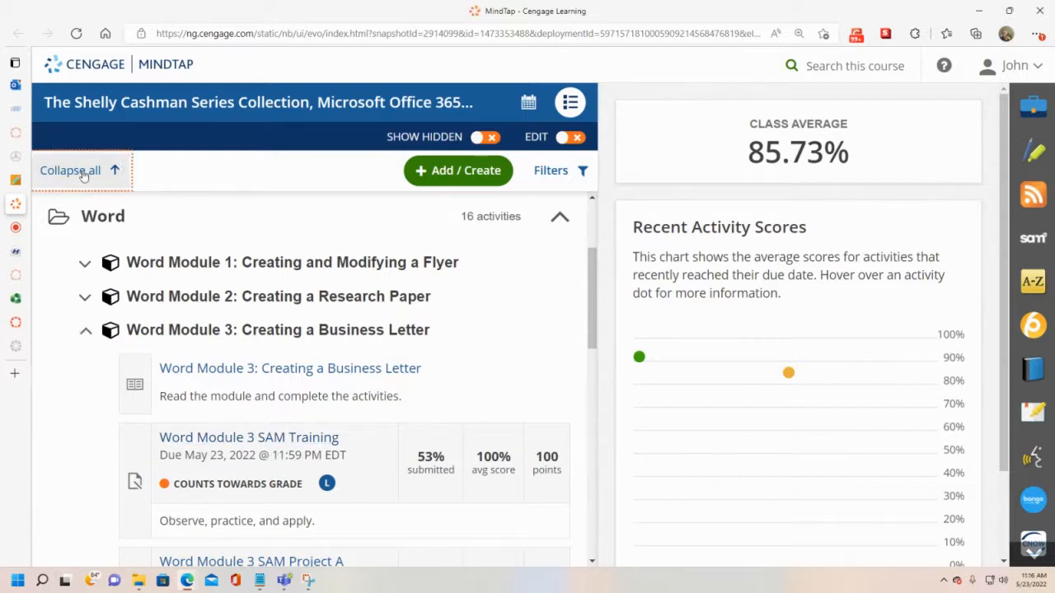
click(99, 329)
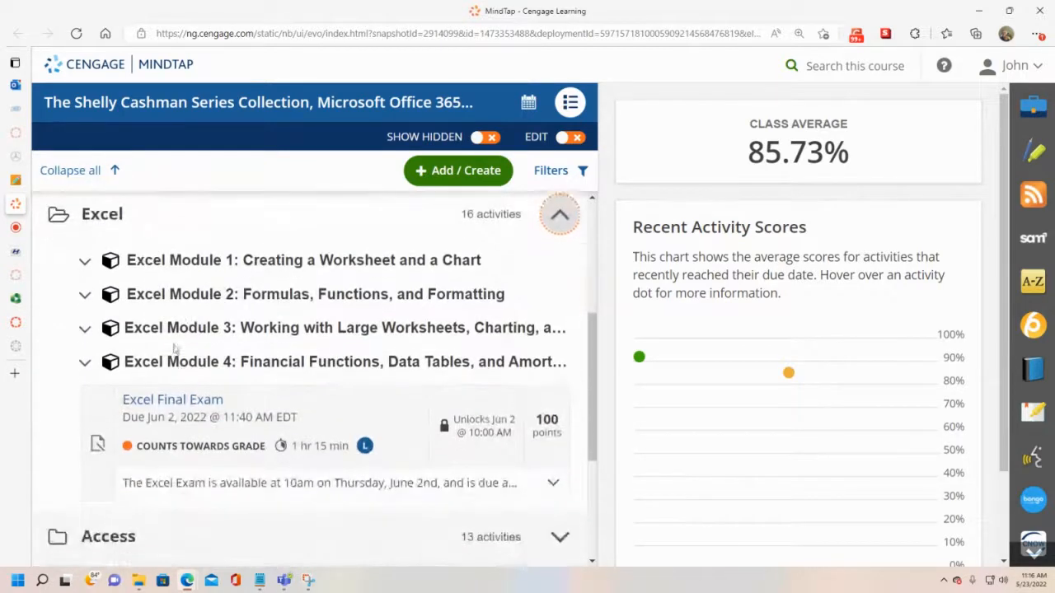
click(224, 262)
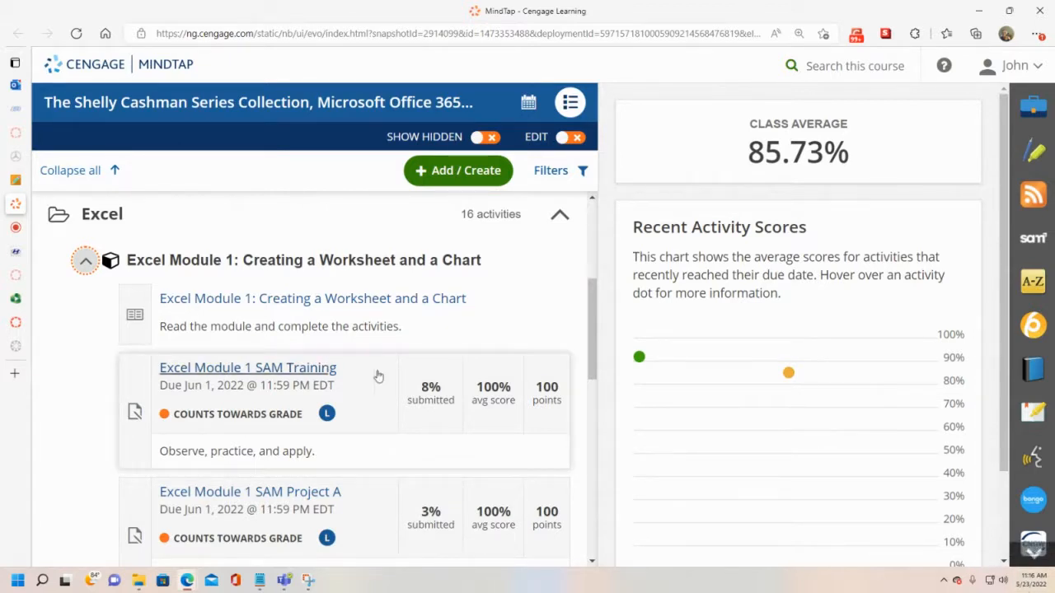
mouse_move(431, 381)
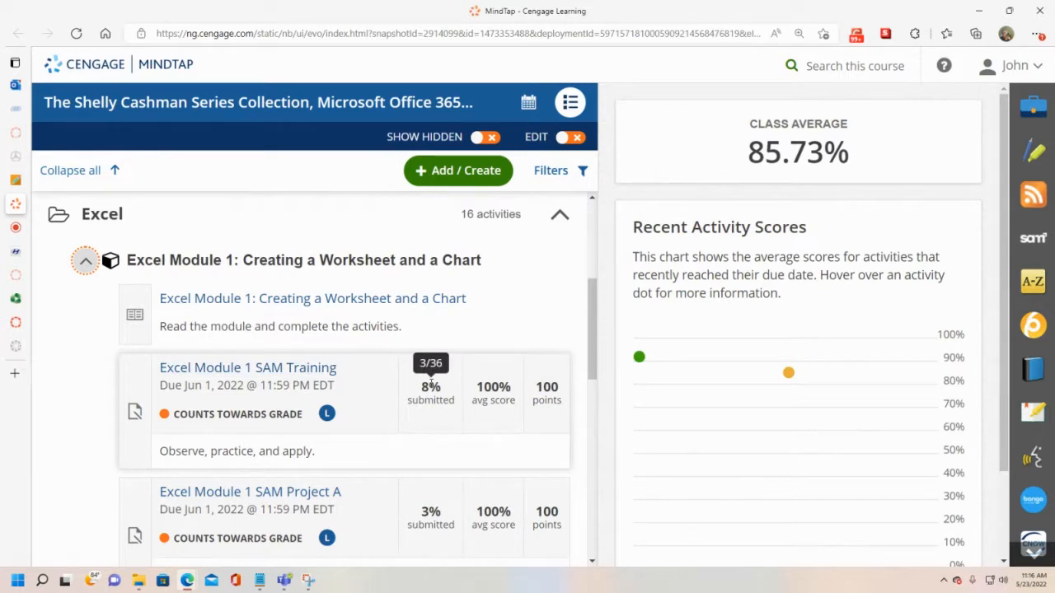
scroll(431, 380, down, 1)
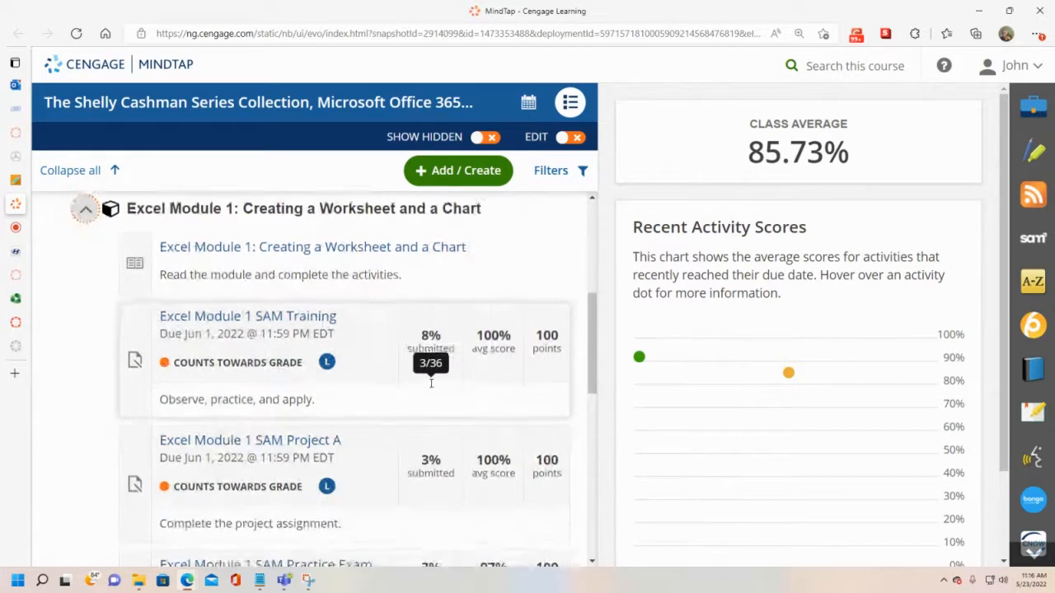
mouse_move(429, 459)
scroll(428, 471, down, 3)
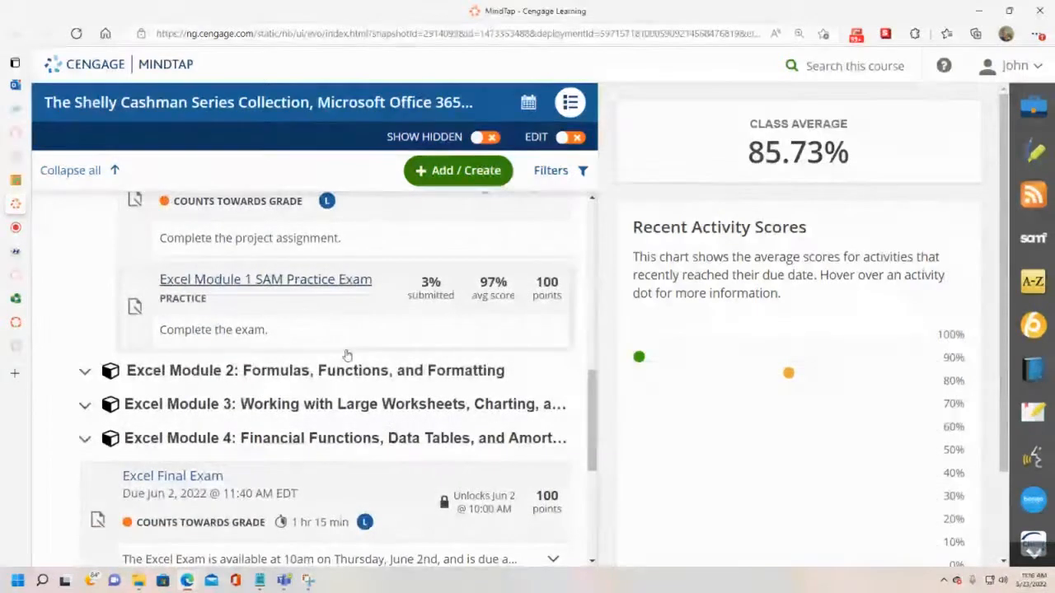
scroll(181, 466, down, 1)
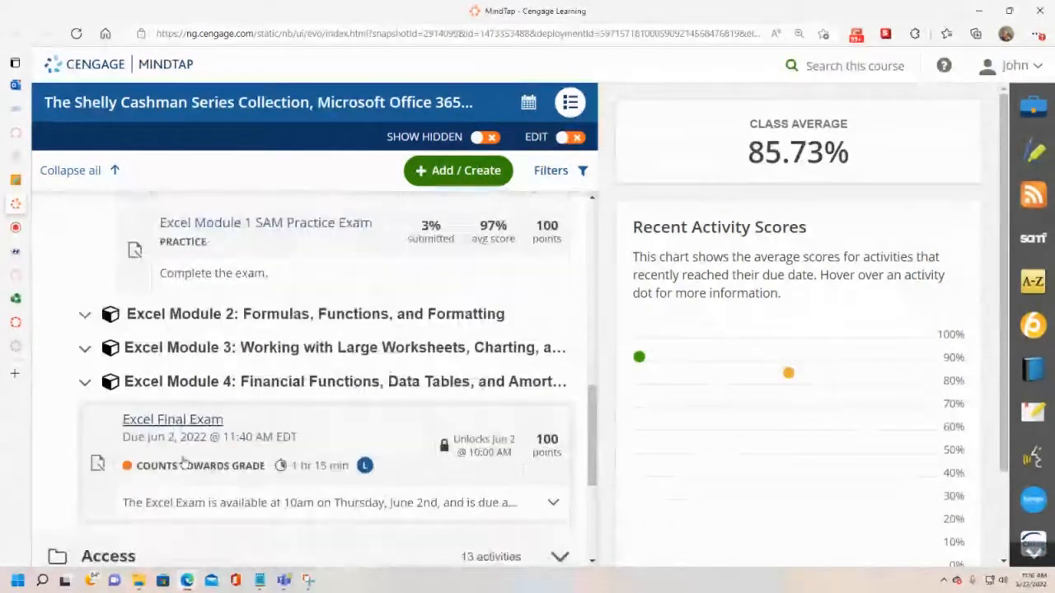
scroll(182, 436, down, 2)
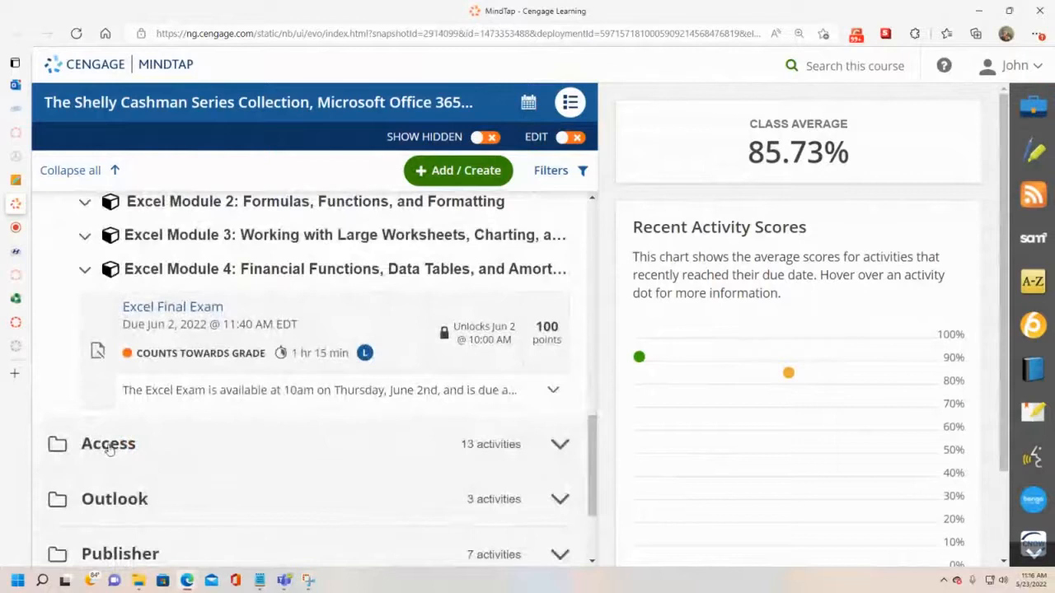
- Expand Access Module 1 in the Access folder to check its activities and collapse all course folders
click(97, 442)
click(231, 463)
scroll(412, 527, down, 1)
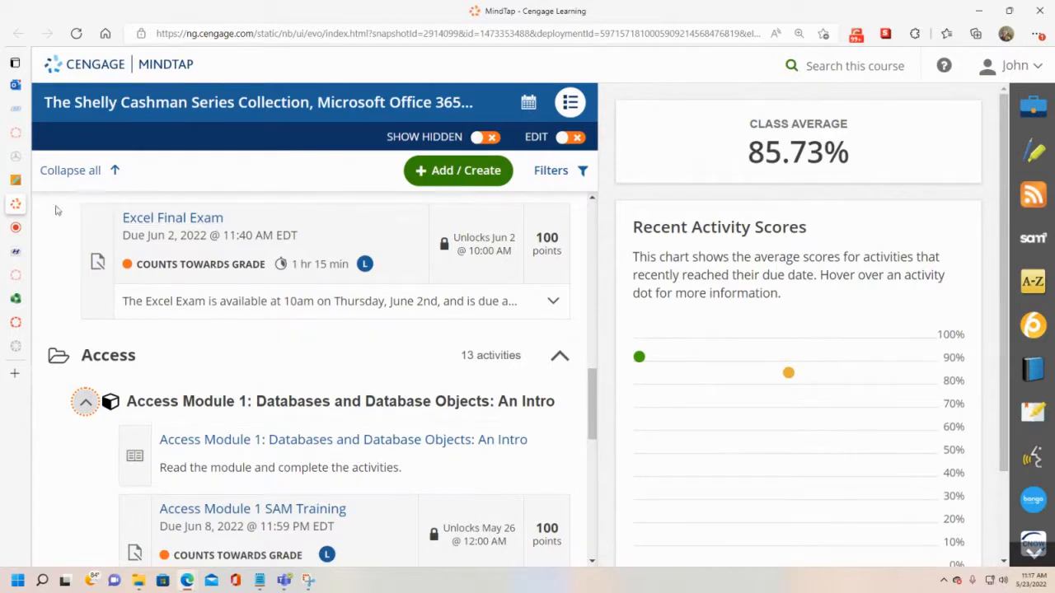
click(65, 177)
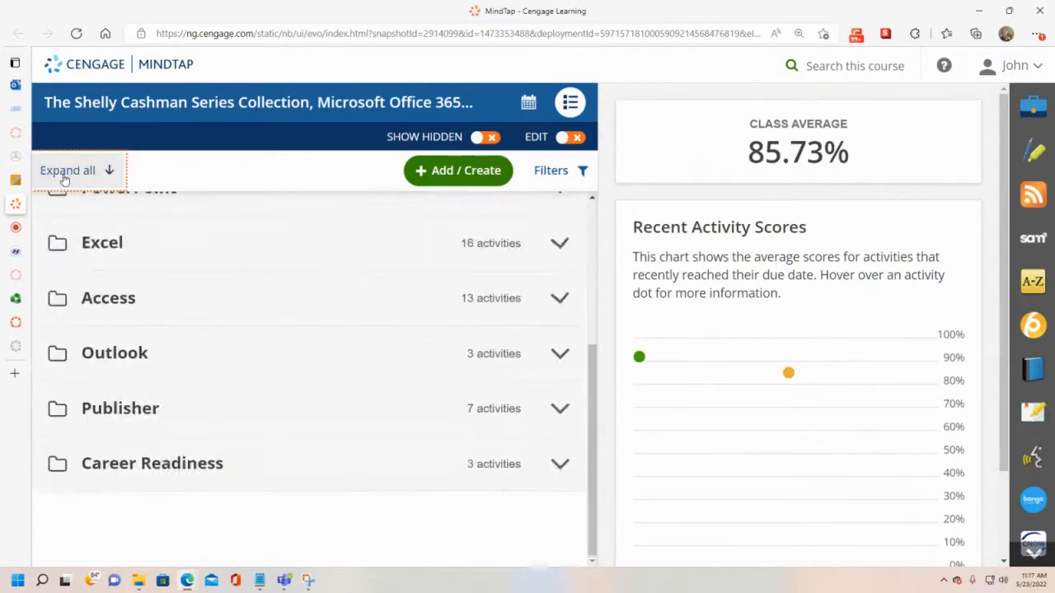
- Open Excel Module 1 SAM Project A from the Excel folder and start the assignment
click(116, 252)
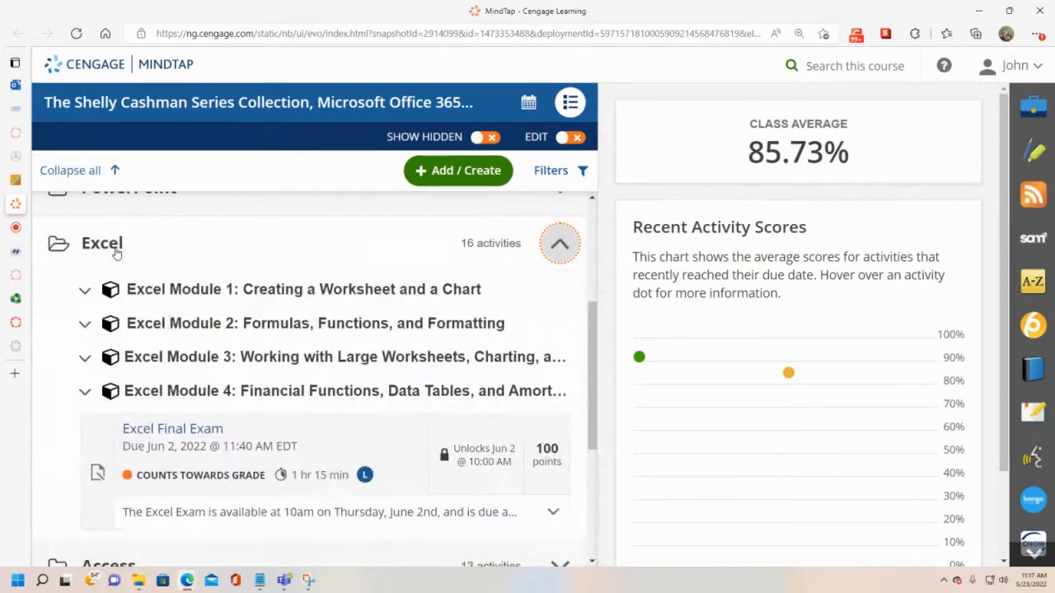
click(231, 293)
scroll(247, 399, down, 2)
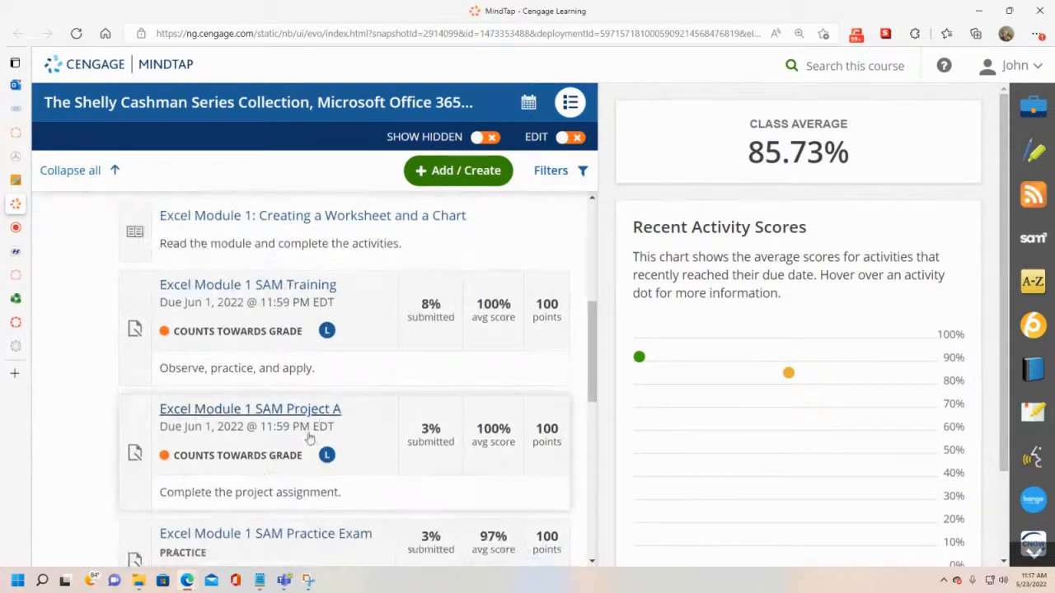
click(302, 408)
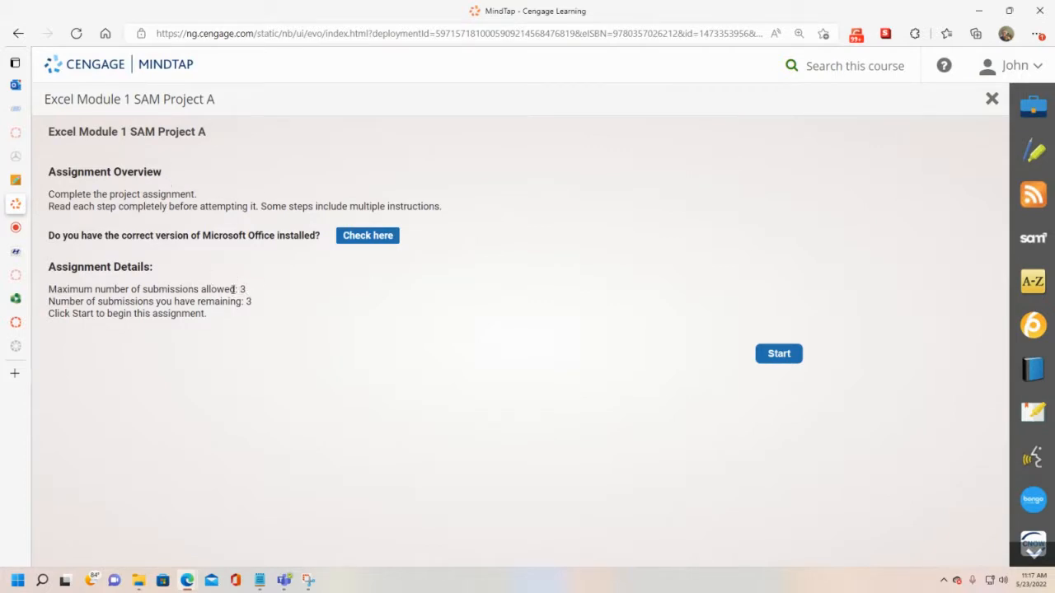
click(778, 353)
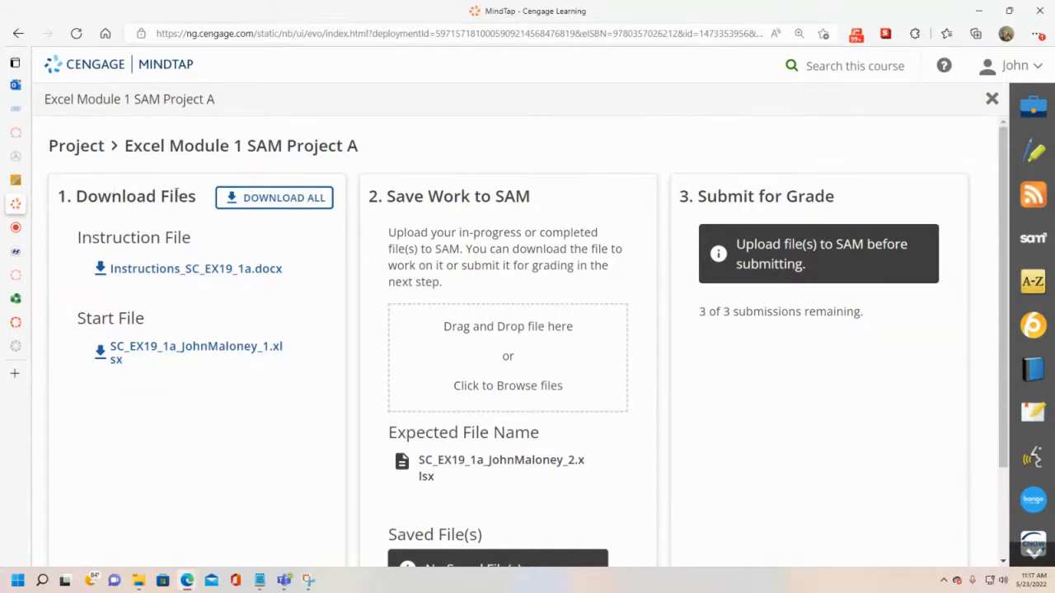
- Download the instruction file Instructions_SC_EX19_1a.docx and the SC_EX19_1a start workbook, and show the workbook in its download folder
click(164, 270)
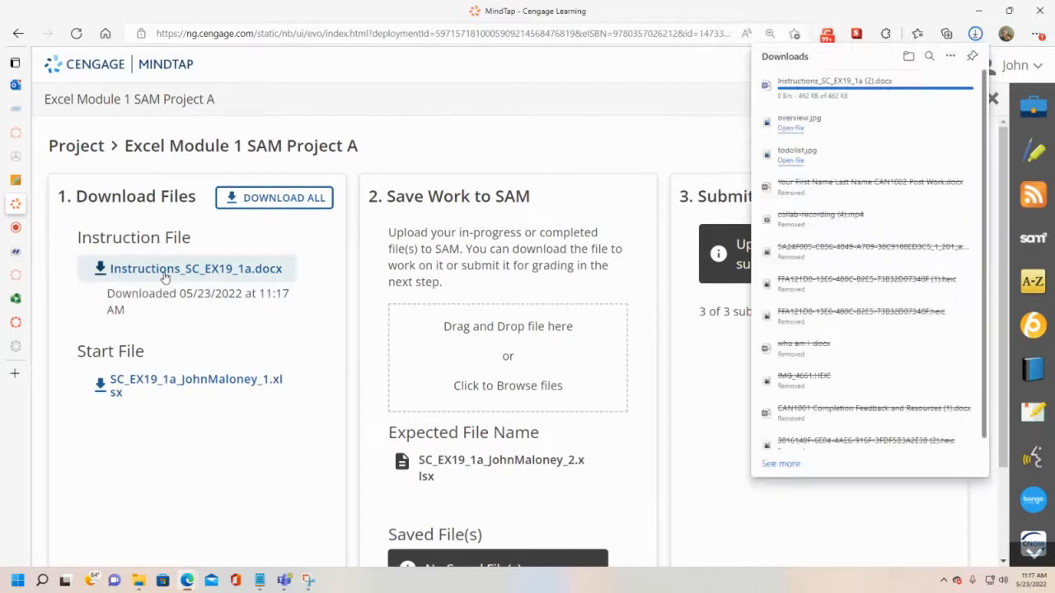
click(188, 383)
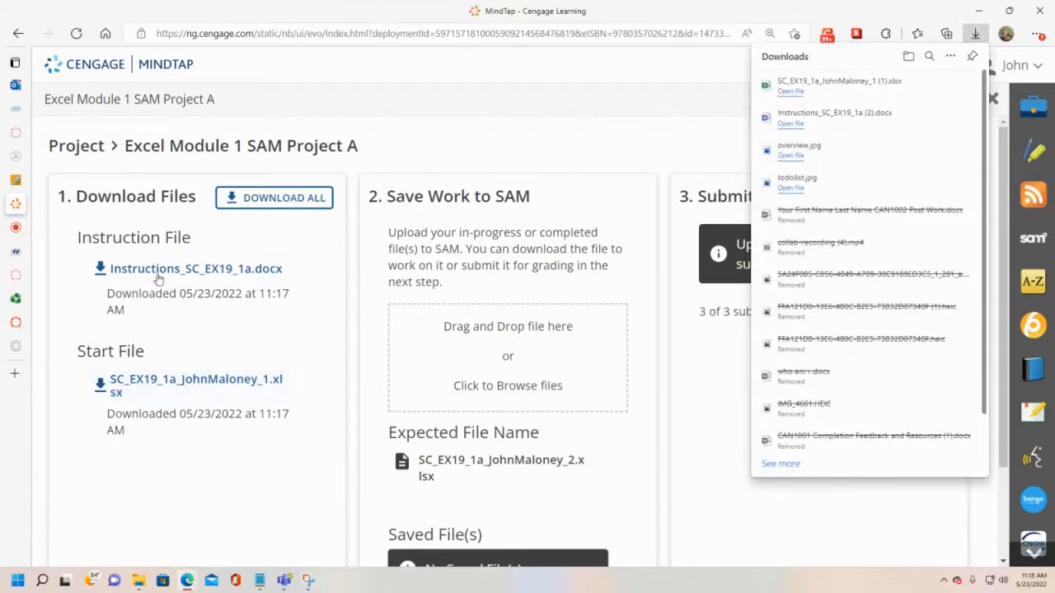
right_click(822, 95)
click(875, 151)
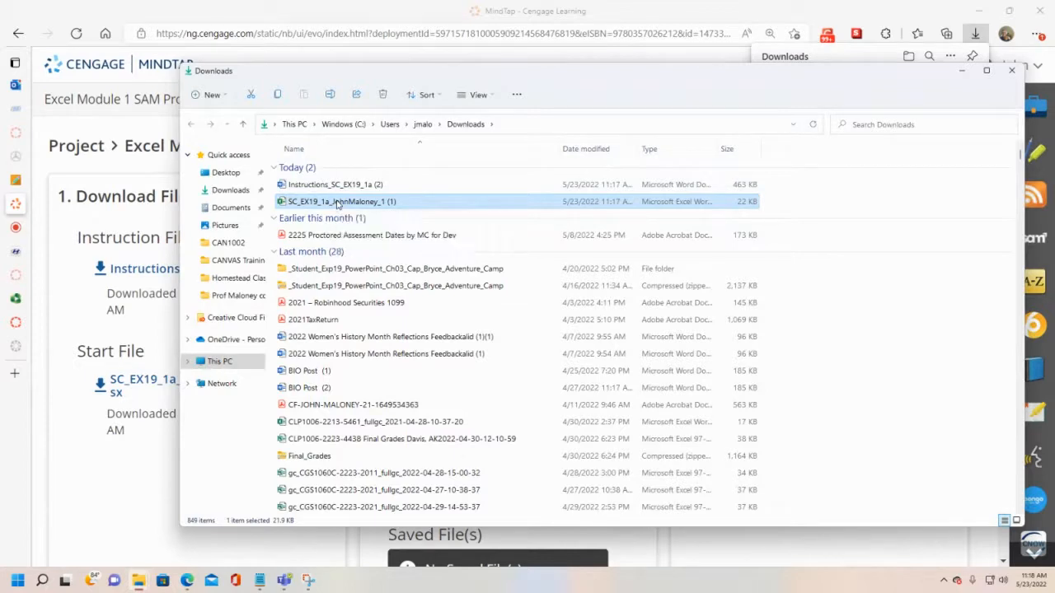
- Open the downloaded SC_EX19_1a start workbook in Excel and enable editing
double_click(337, 204)
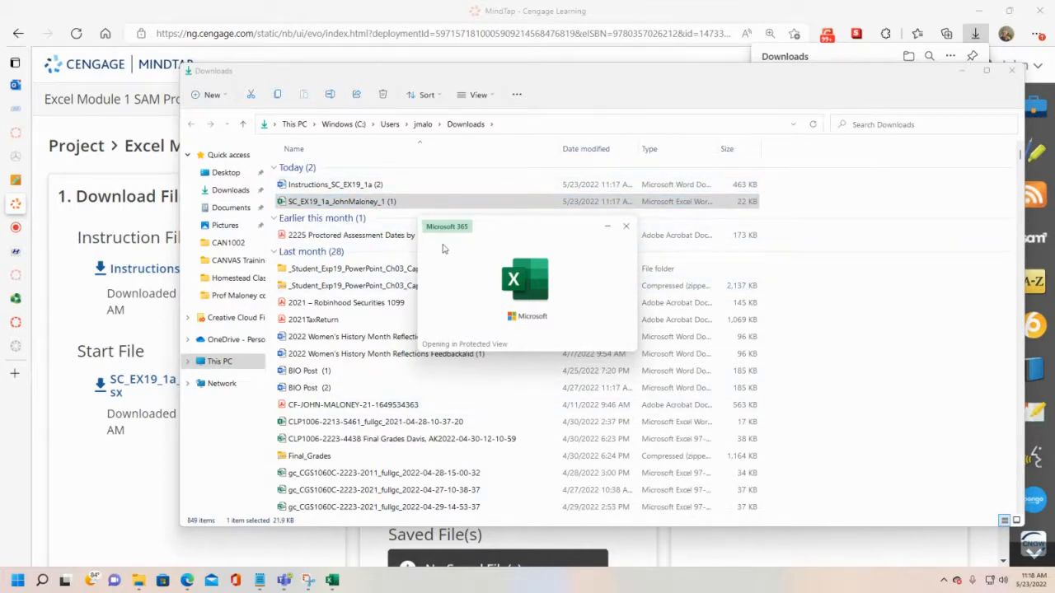
mouse_move(330, 587)
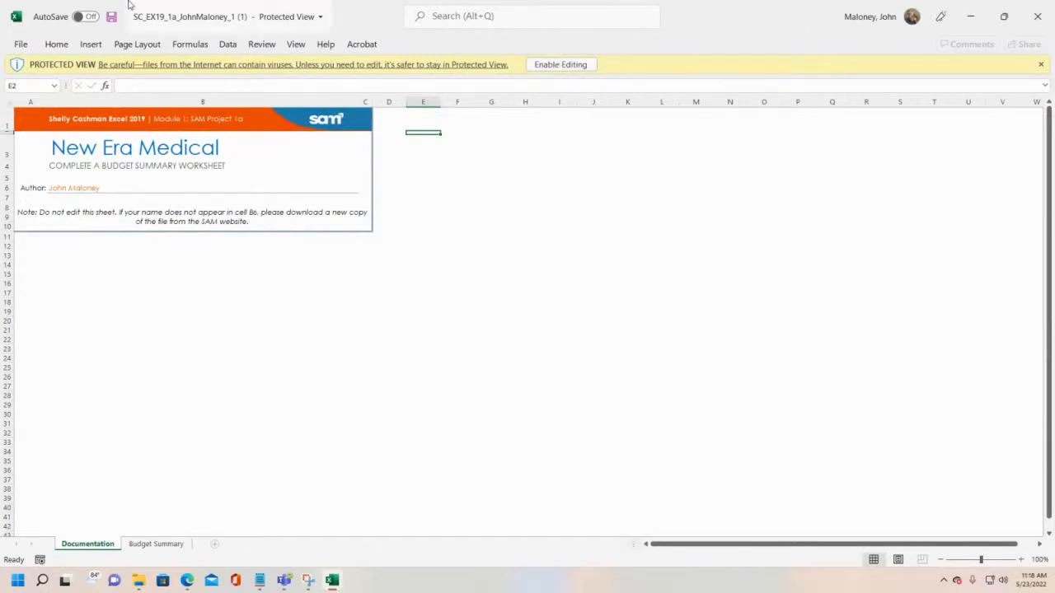
click(569, 74)
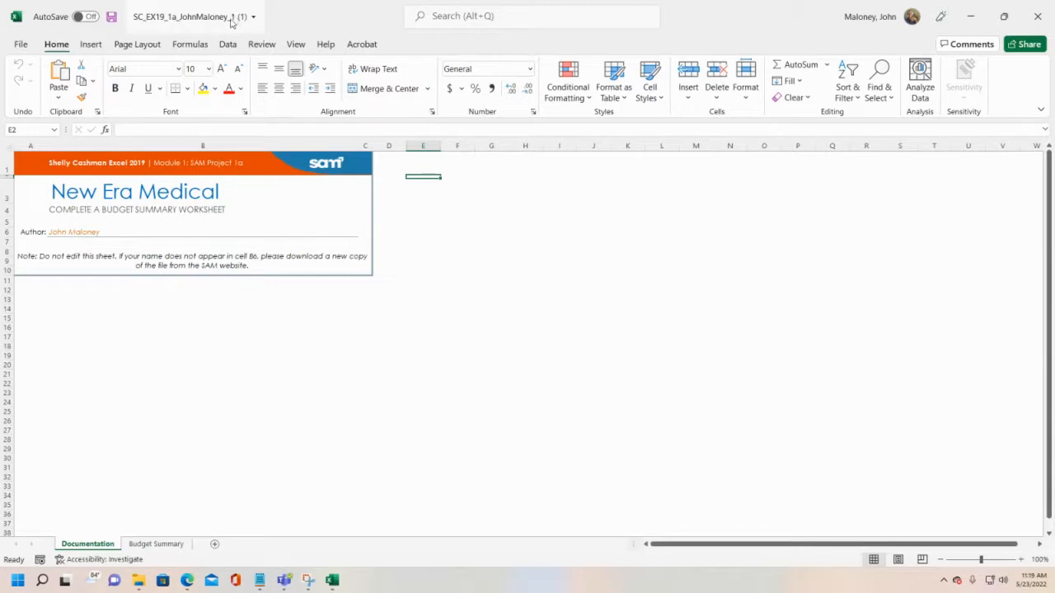
- Save a copy of the workbook in the Homestead Classes folder, with the file name ending in _2
click(21, 43)
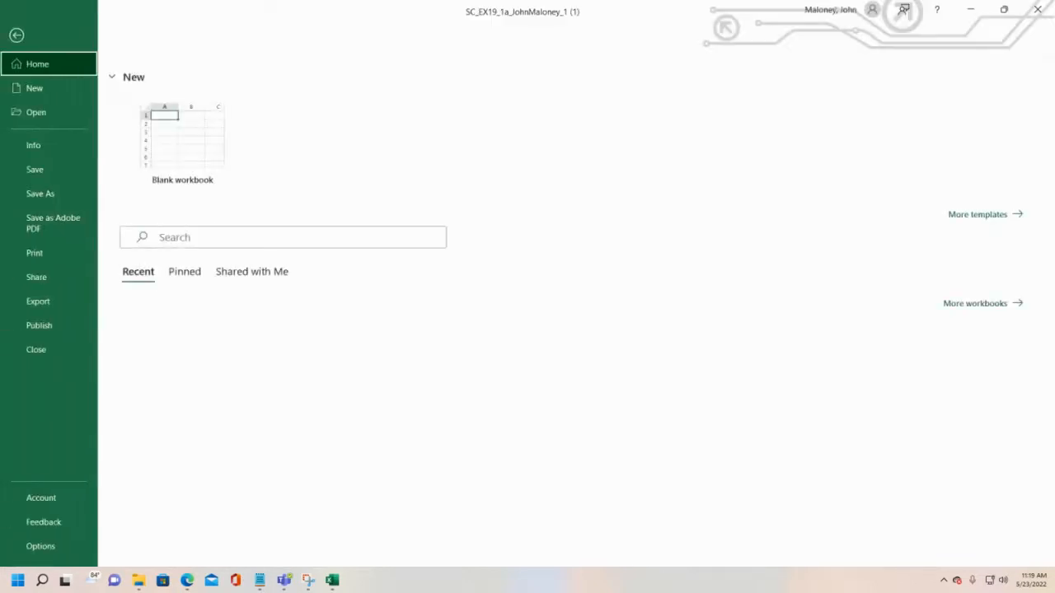
click(45, 194)
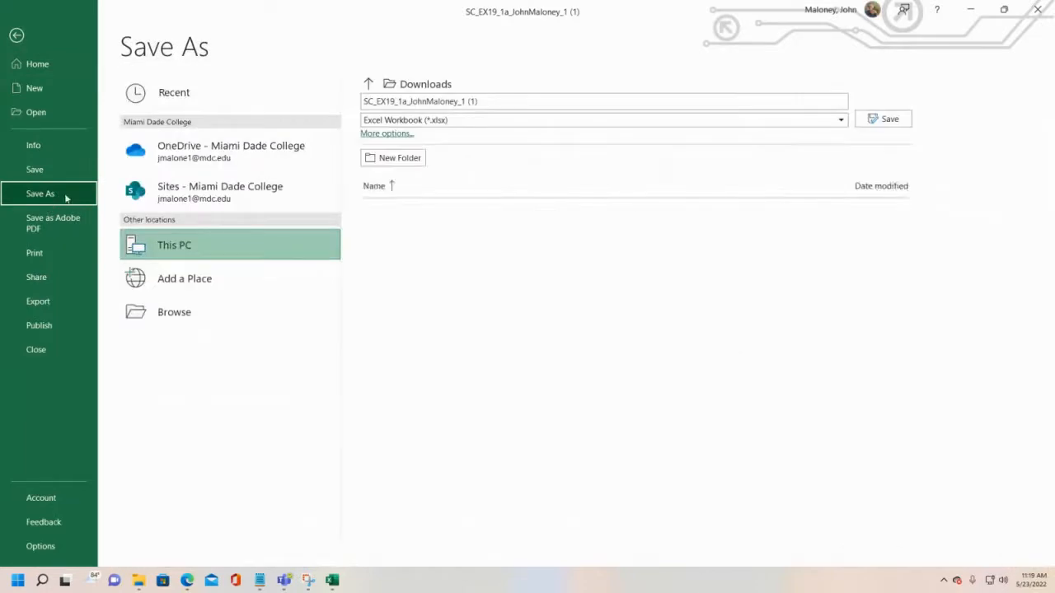
double_click(175, 246)
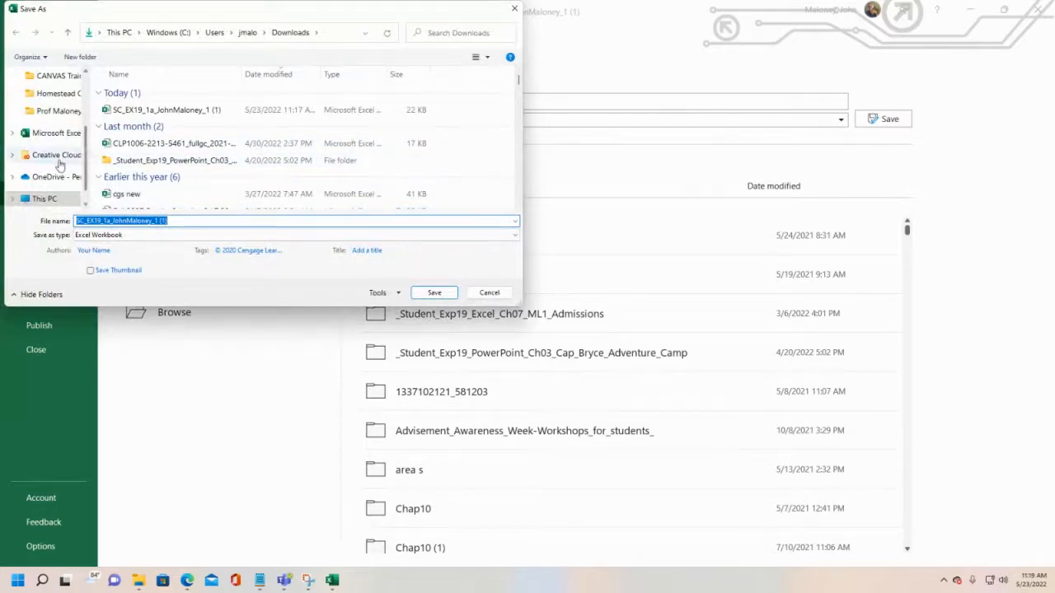
click(57, 94)
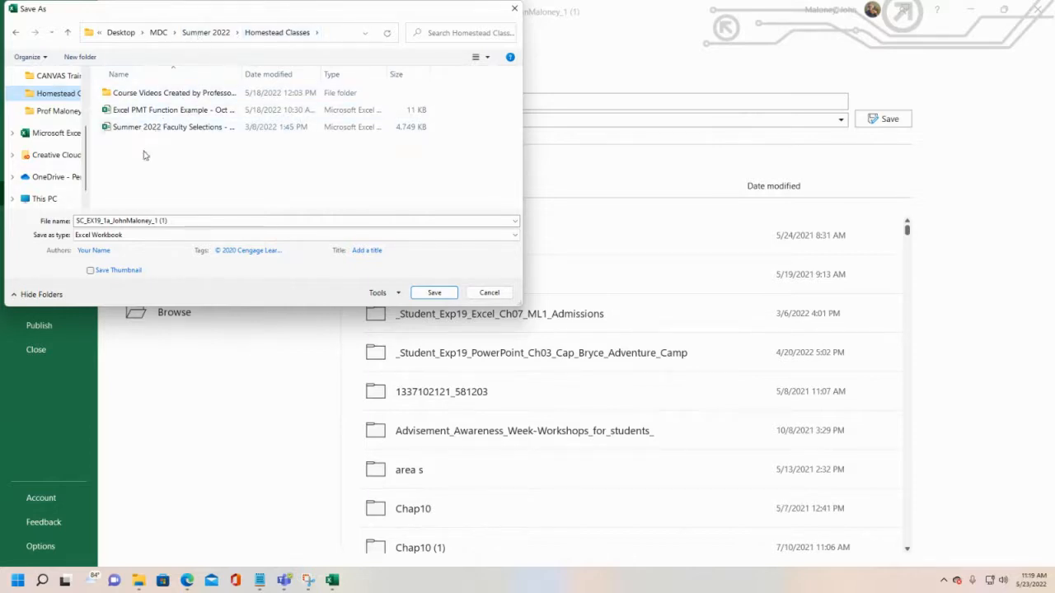
click(182, 219)
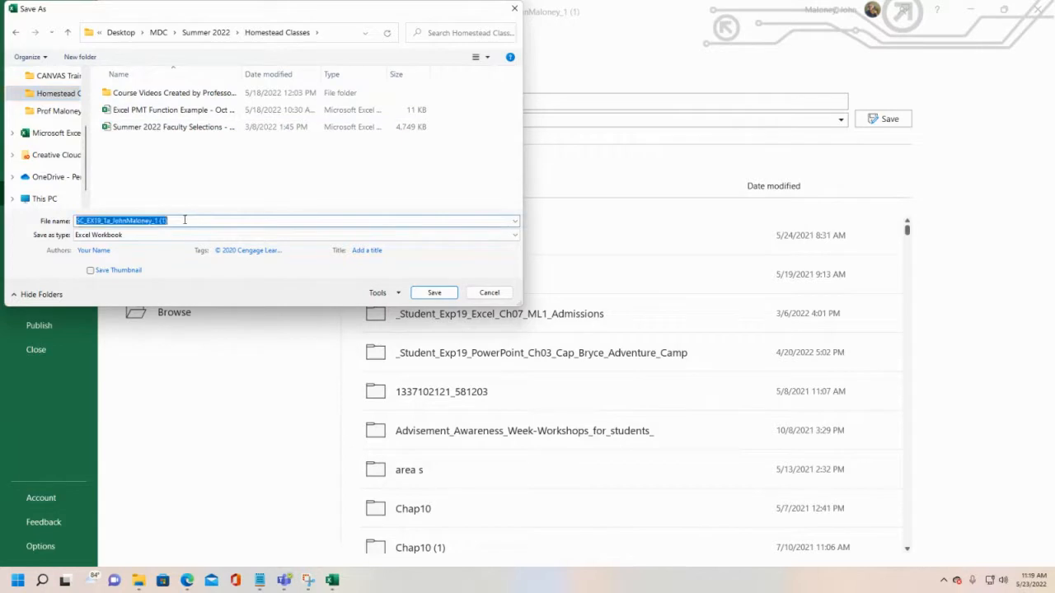
click(181, 219)
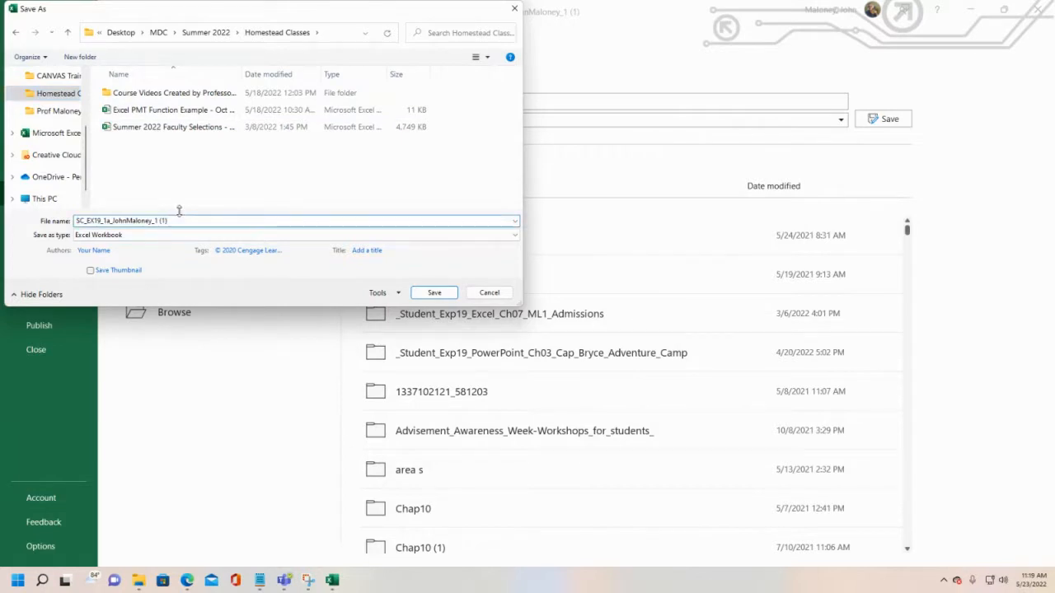
key(BackSpace)
key(BackSpace)
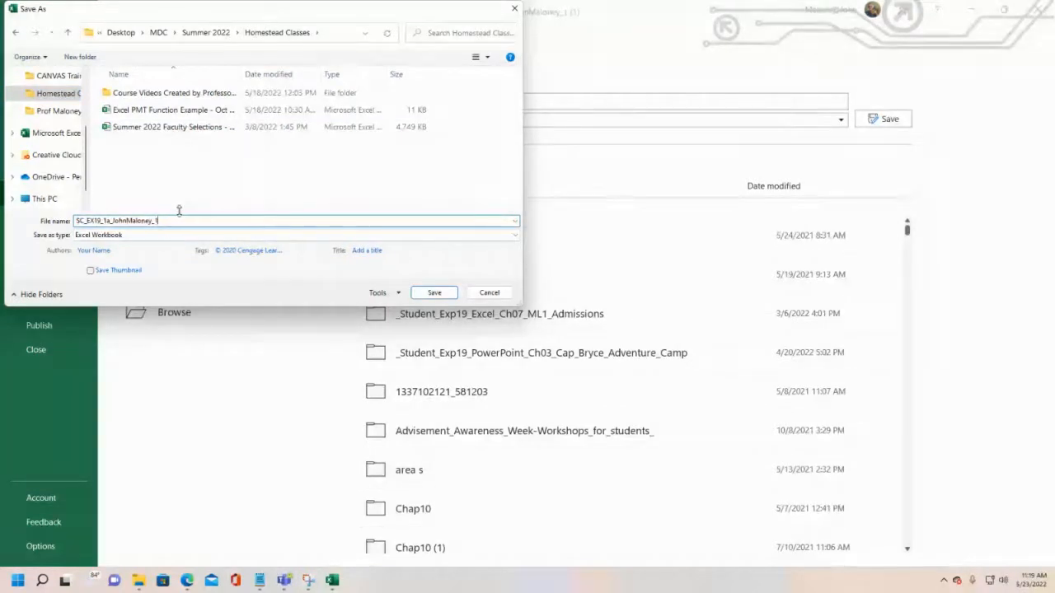
key(BackSpace)
text(2)
key(Tab)
click(433, 293)
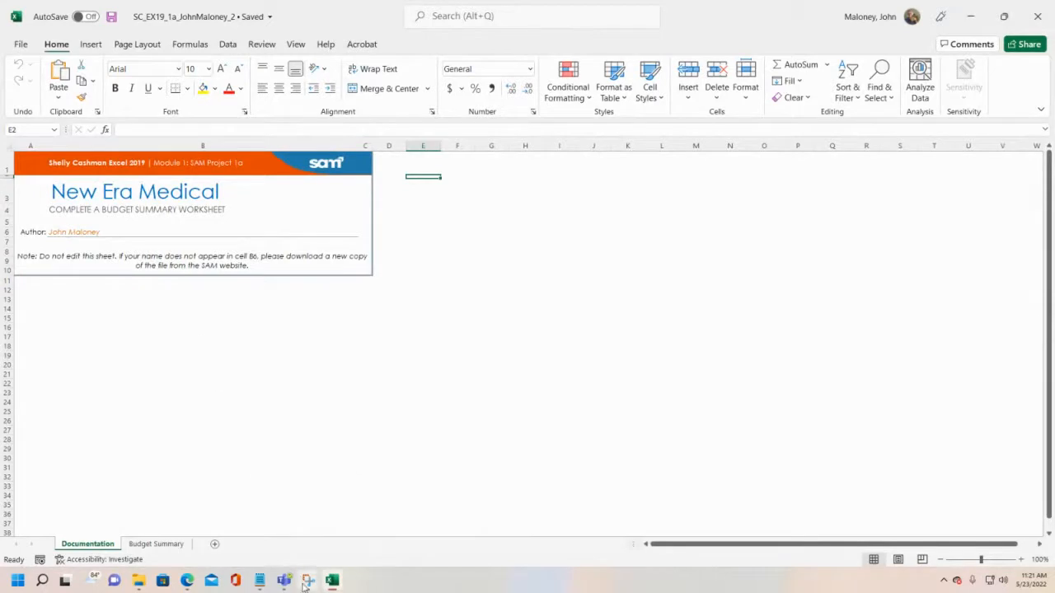
- Switch to the Downloads folder in File Explorer and open the Instructions_SC_EX19_1a (2) document
click(138, 580)
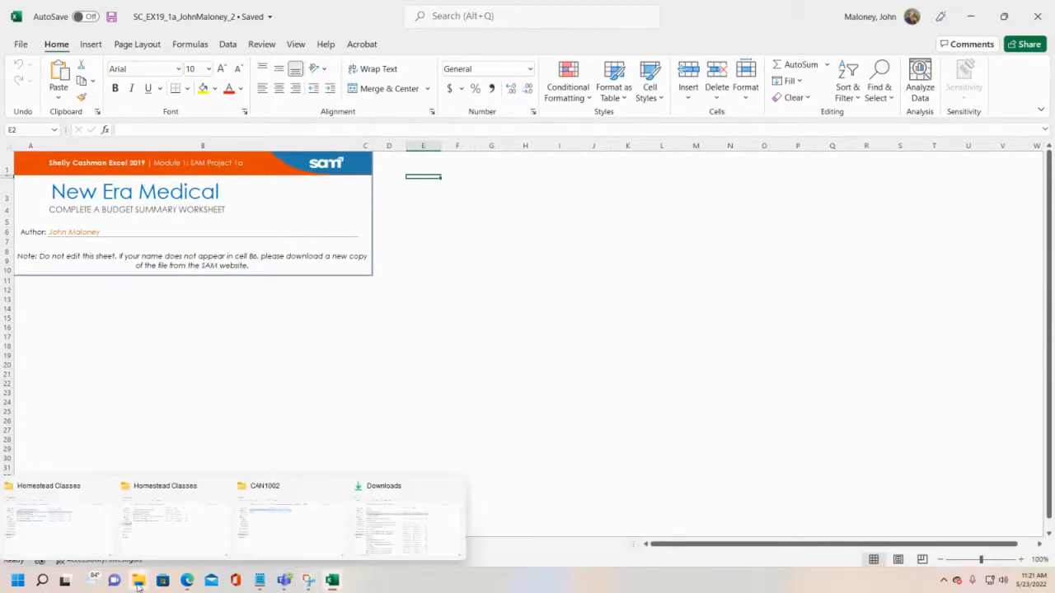
click(384, 497)
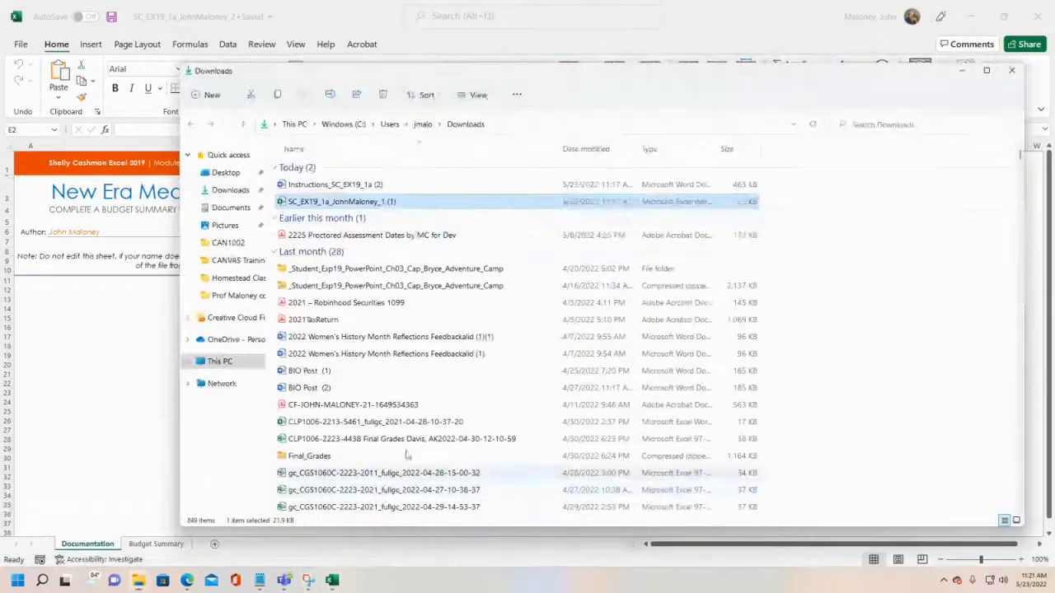
click(335, 186)
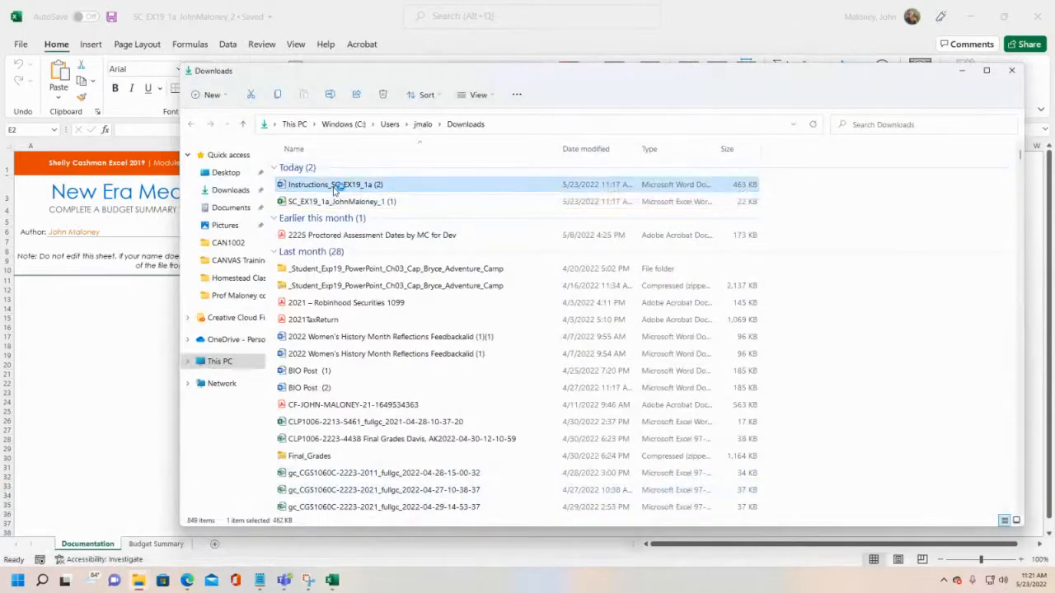
- Open the Instructions_SC_EX19_1a (2) document, enable editing and snap its window to the left half of the screen
double_click(334, 186)
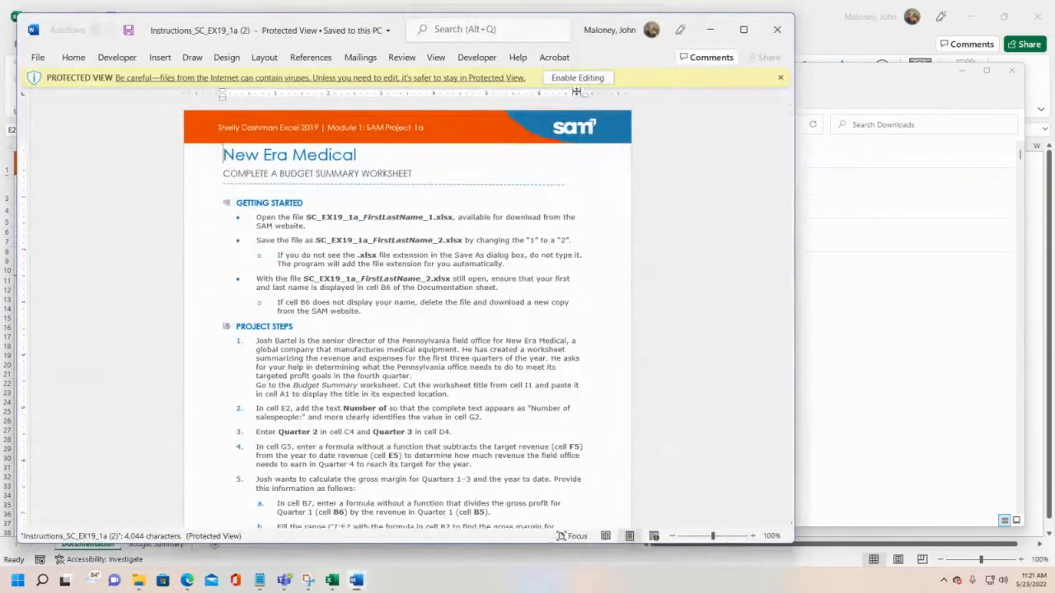
click(579, 77)
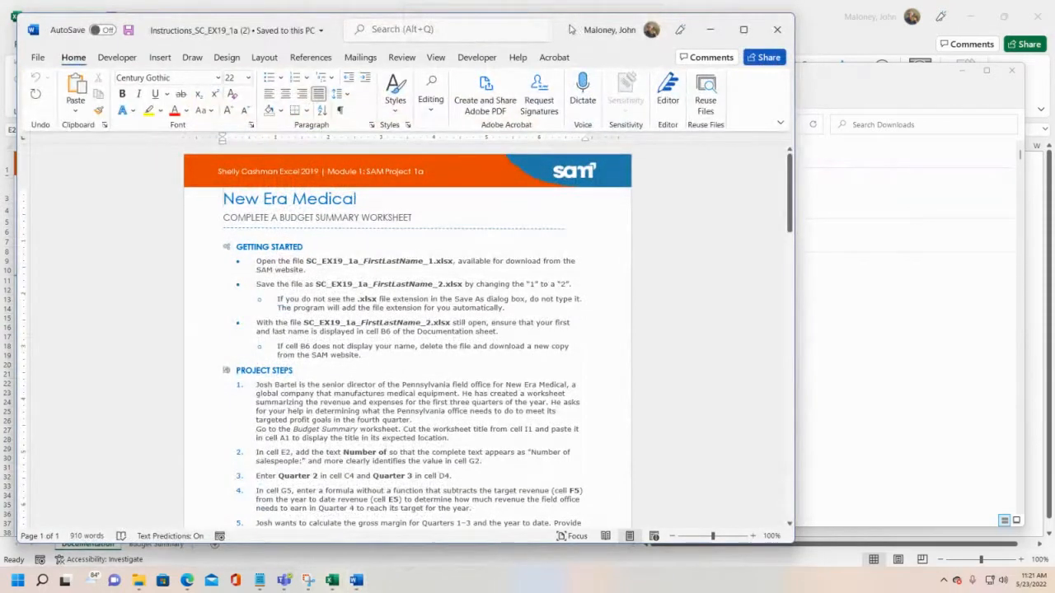
drag(568, 30, 3, 2)
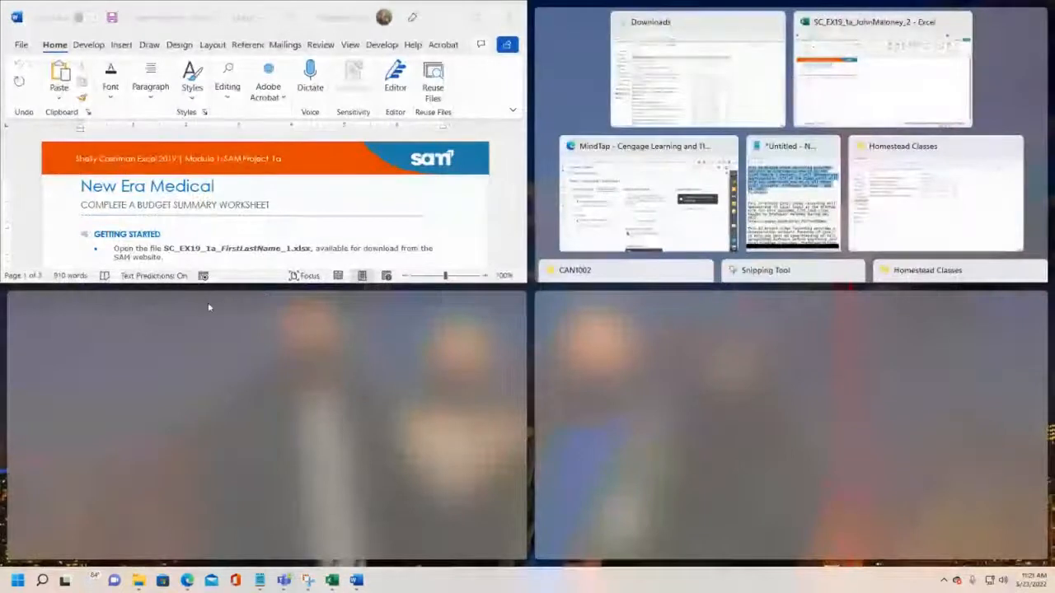
click(250, 285)
drag(250, 284, 176, 567)
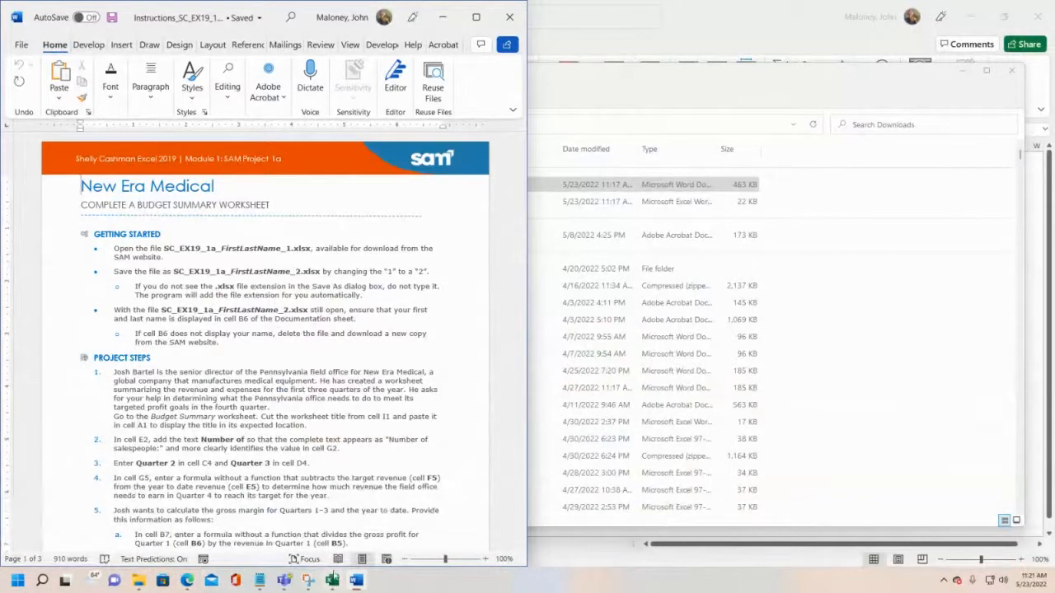
- Switch to the Excel workbook and snap its window to the right half of the screen, beside the instructions
click(332, 580)
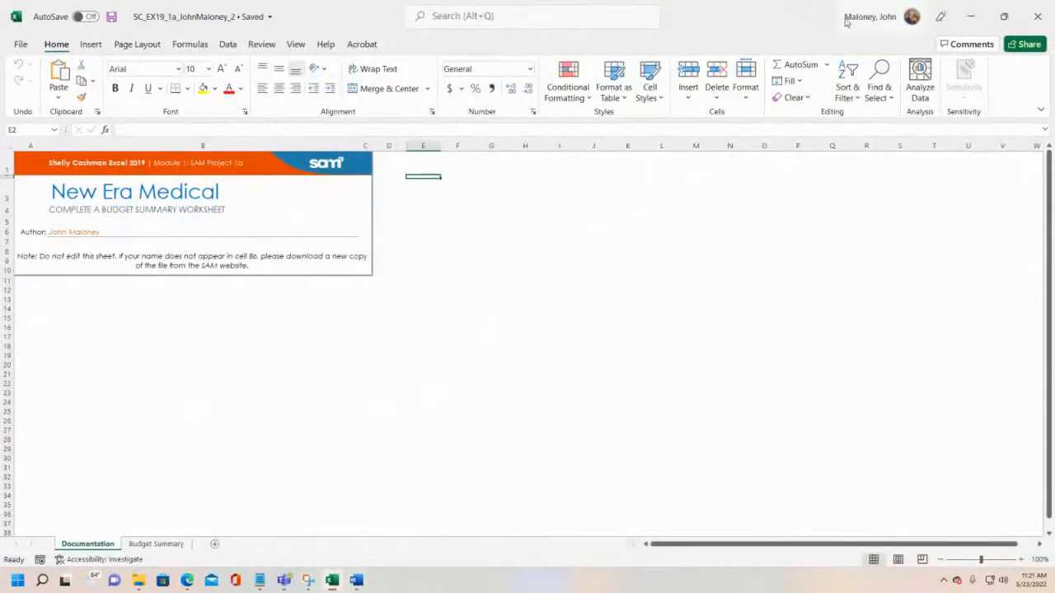
click(1003, 16)
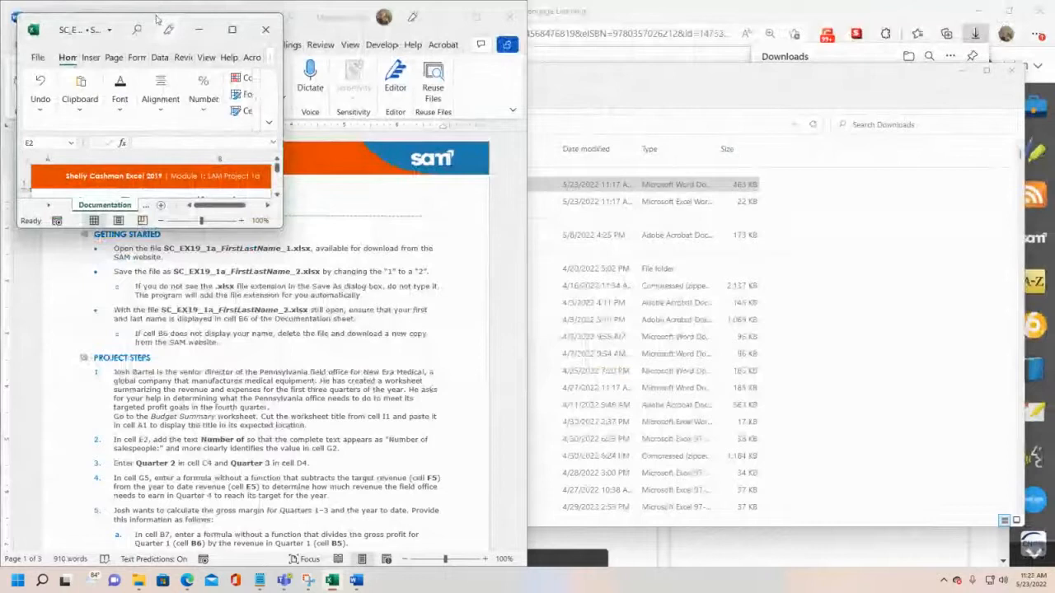
drag(165, 25, 1002, 189)
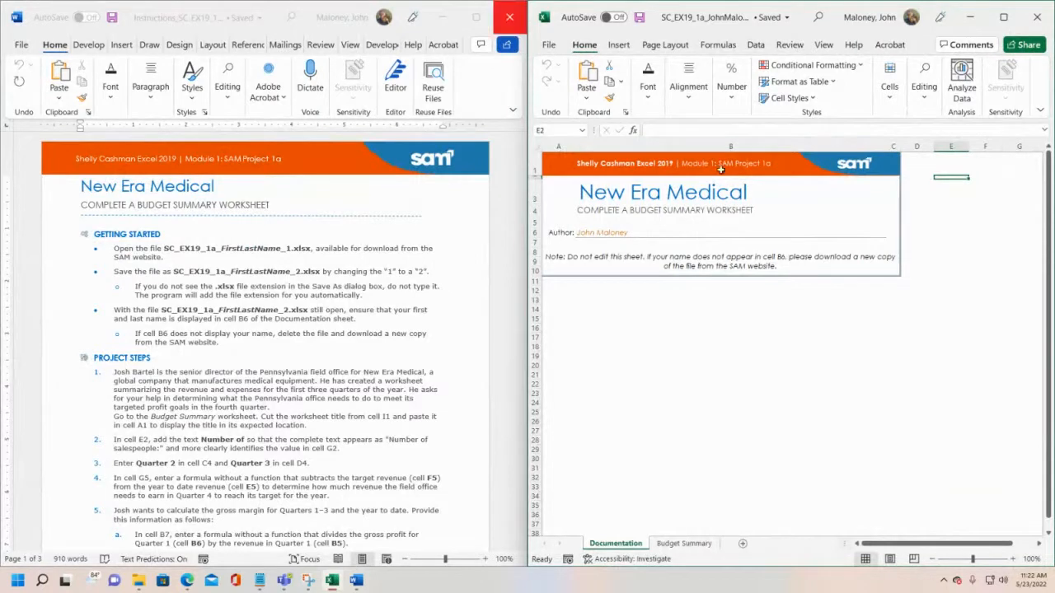
- Look over the project steps in the instructions and the Documentation and Budget Summary worksheets of the workbook
scroll(848, 330, down, 4)
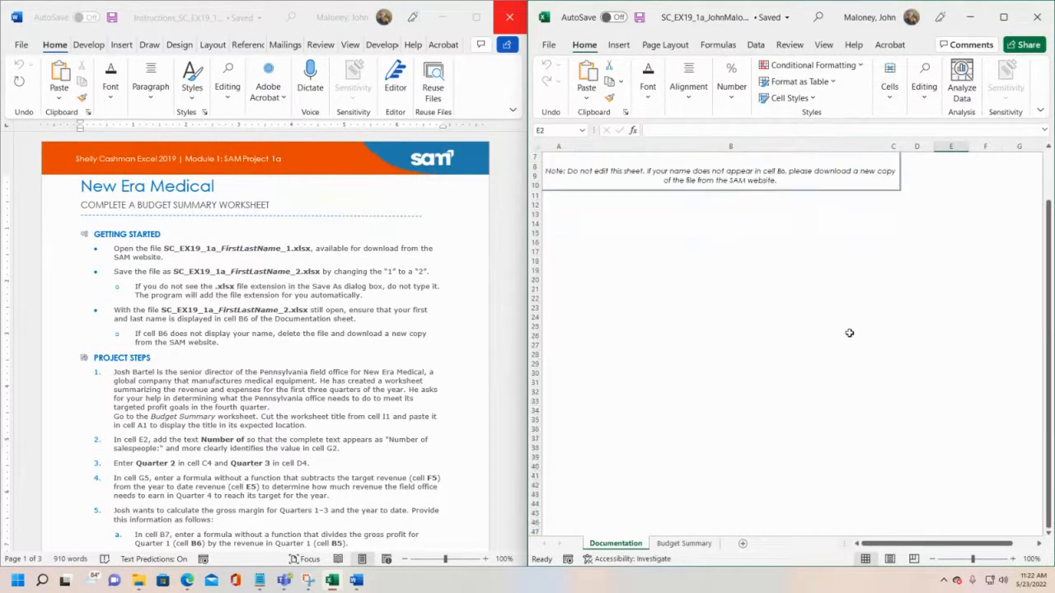
scroll(846, 356, up, 4)
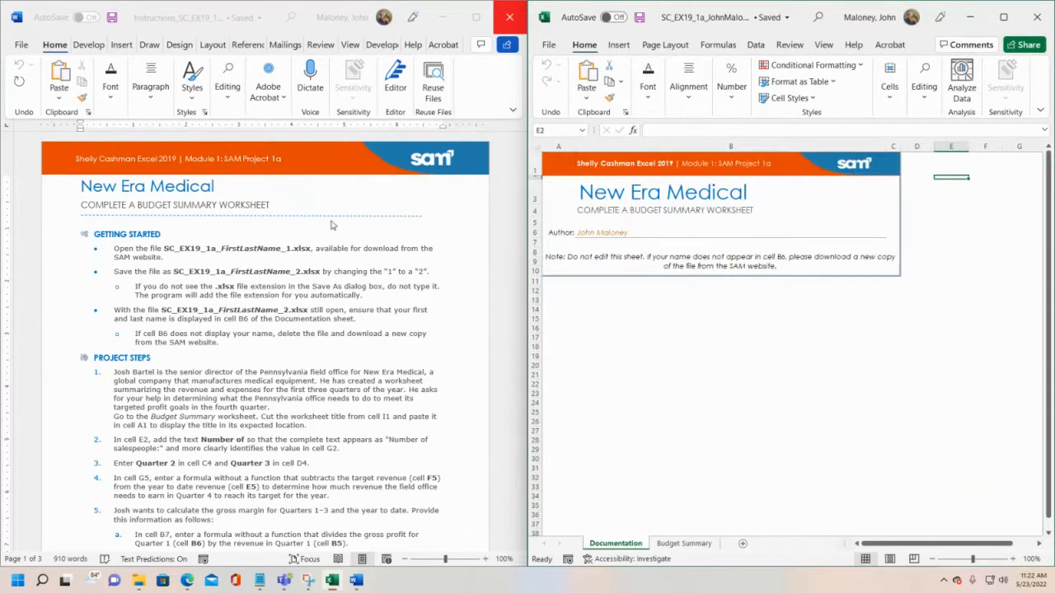
scroll(328, 280, down, 3)
scroll(272, 328, down, 5)
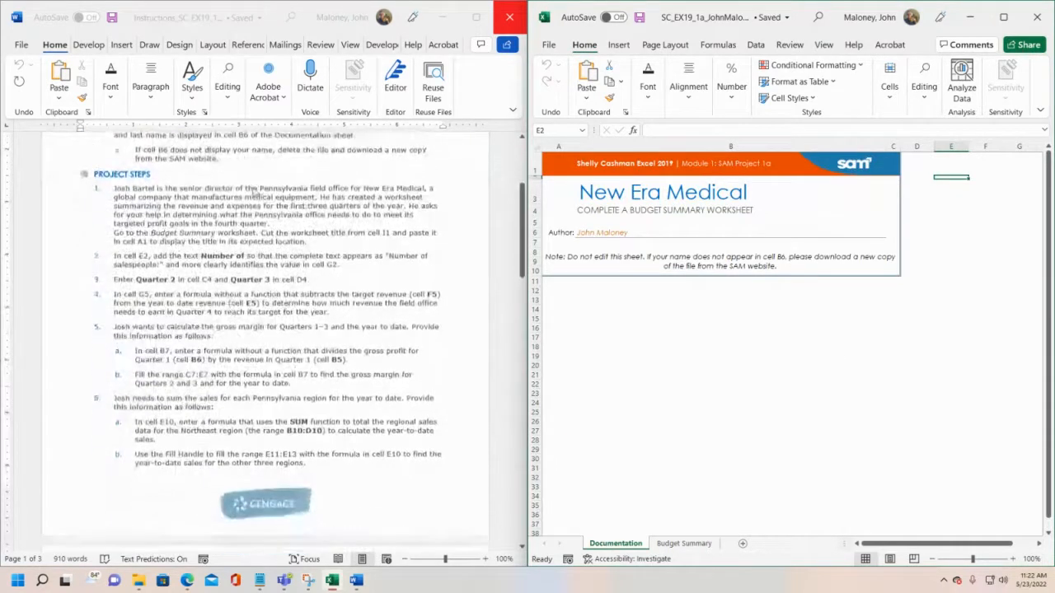
scroll(239, 252, up, 3)
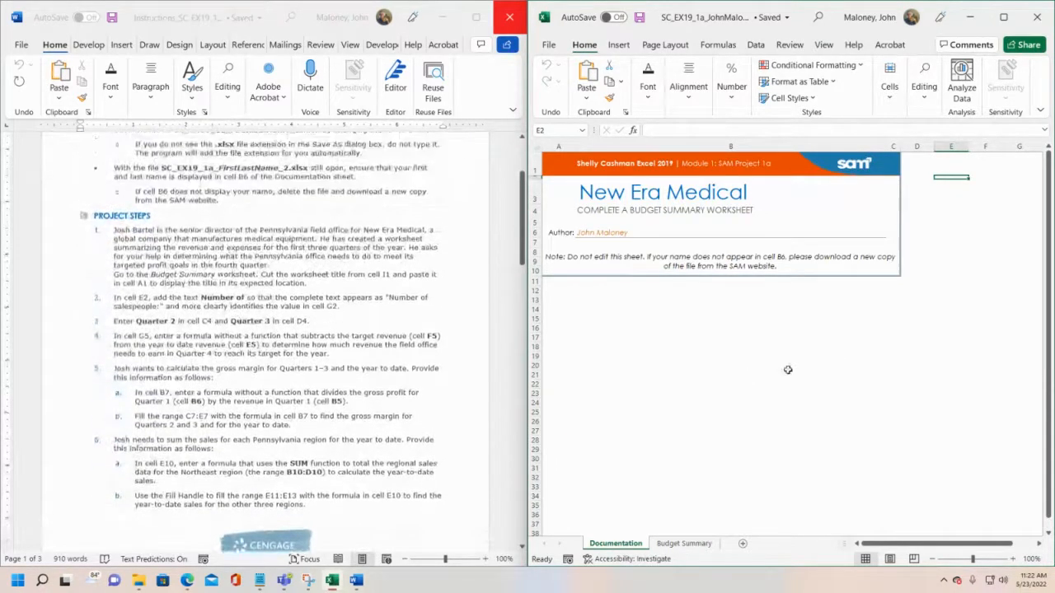
click(684, 543)
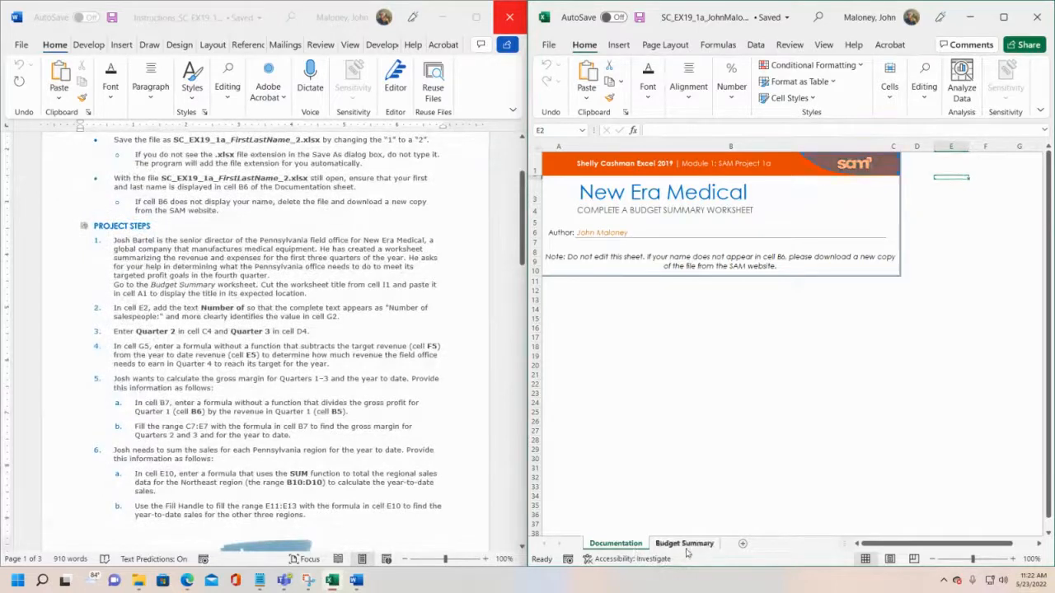
click(614, 544)
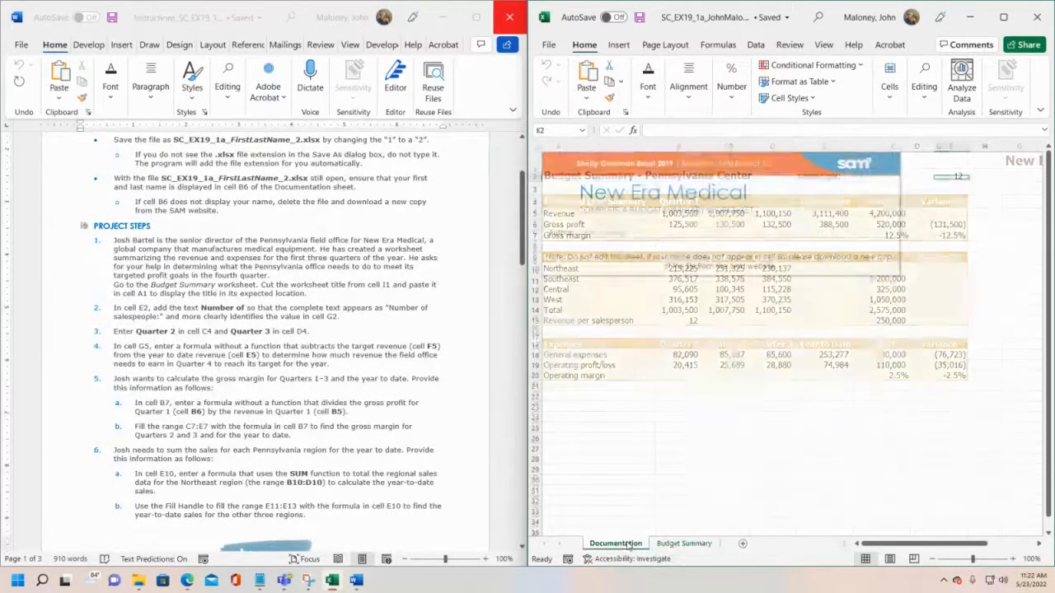
scroll(276, 301, up, 5)
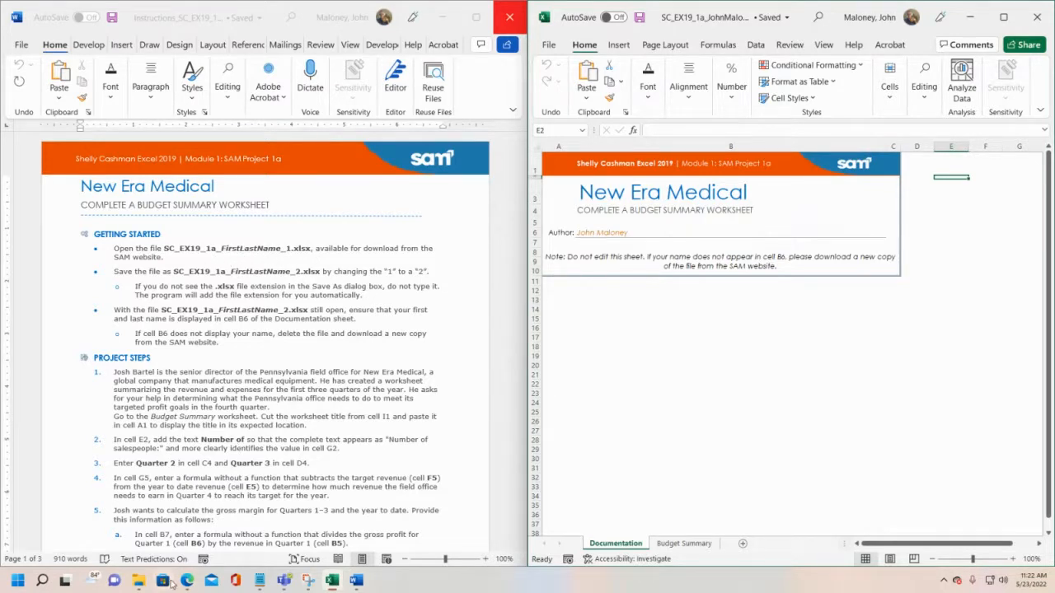
- Switch to the MindTap project page to review the expected file name, and return to the instructions and workbook
mouse_move(195, 581)
click(222, 563)
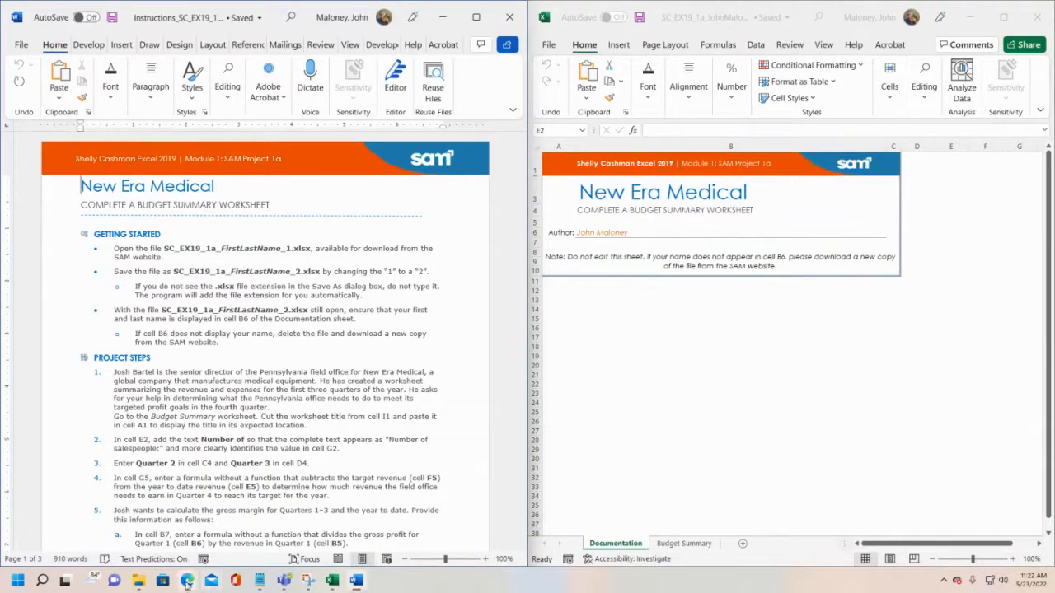
mouse_move(187, 581)
click(69, 509)
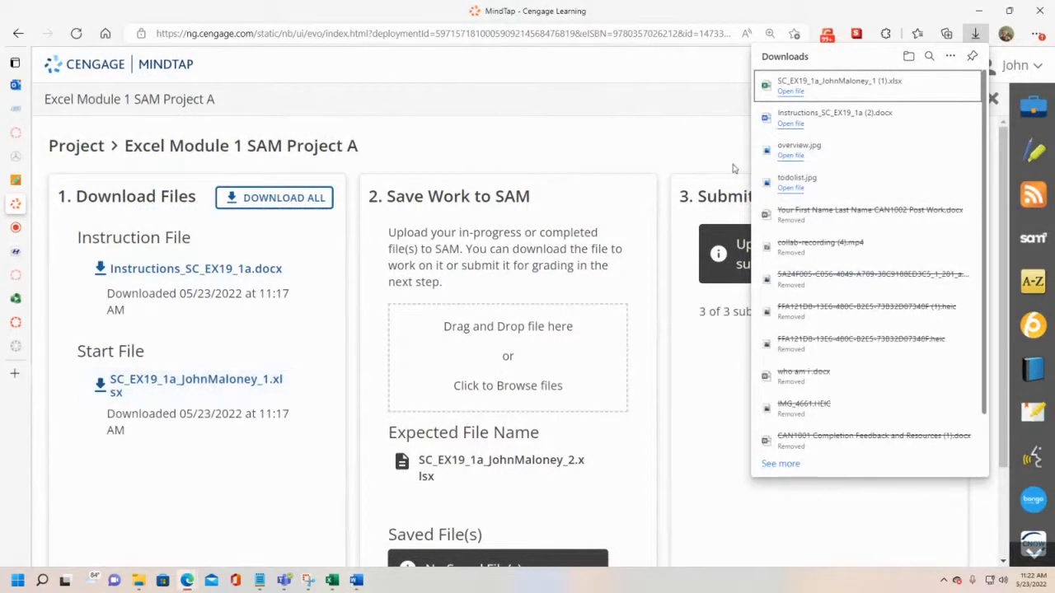
click(986, 10)
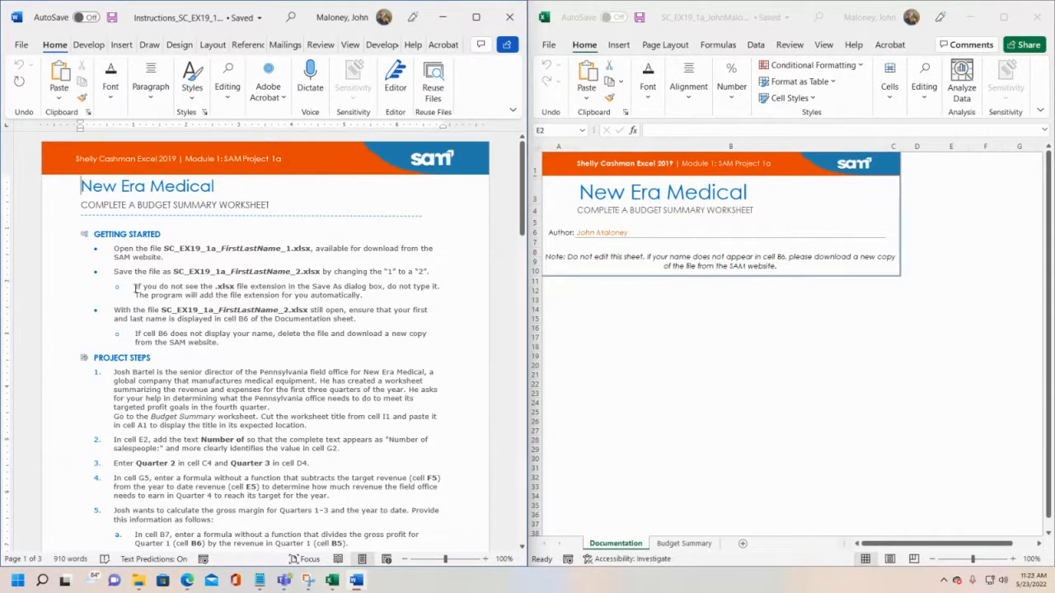
- Read the Getting Started notes on the .xlsx file extension and on the name required in the Documentation sheet
drag(135, 288, 441, 290)
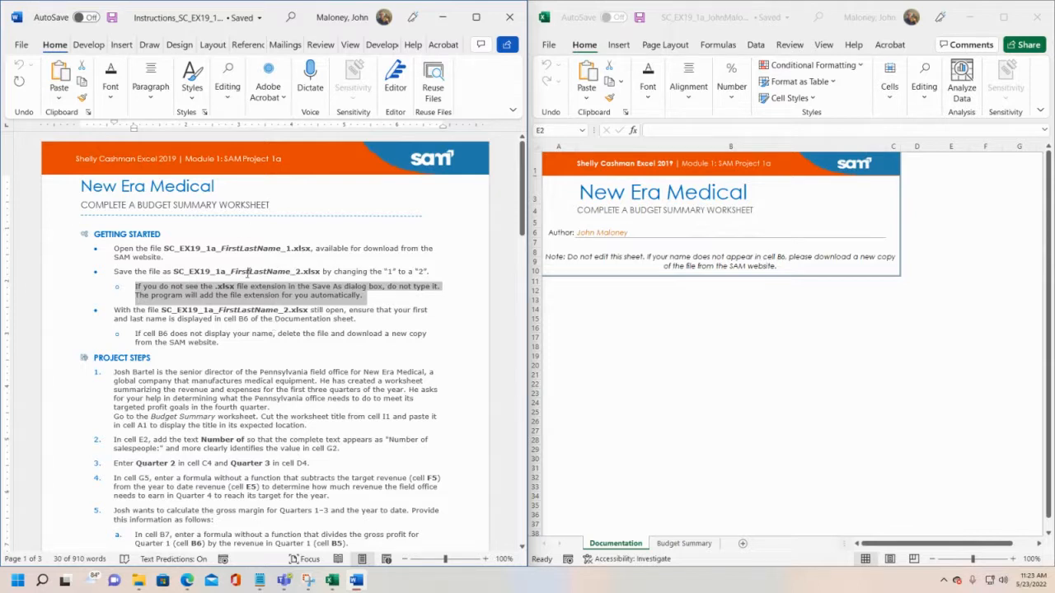
click(311, 347)
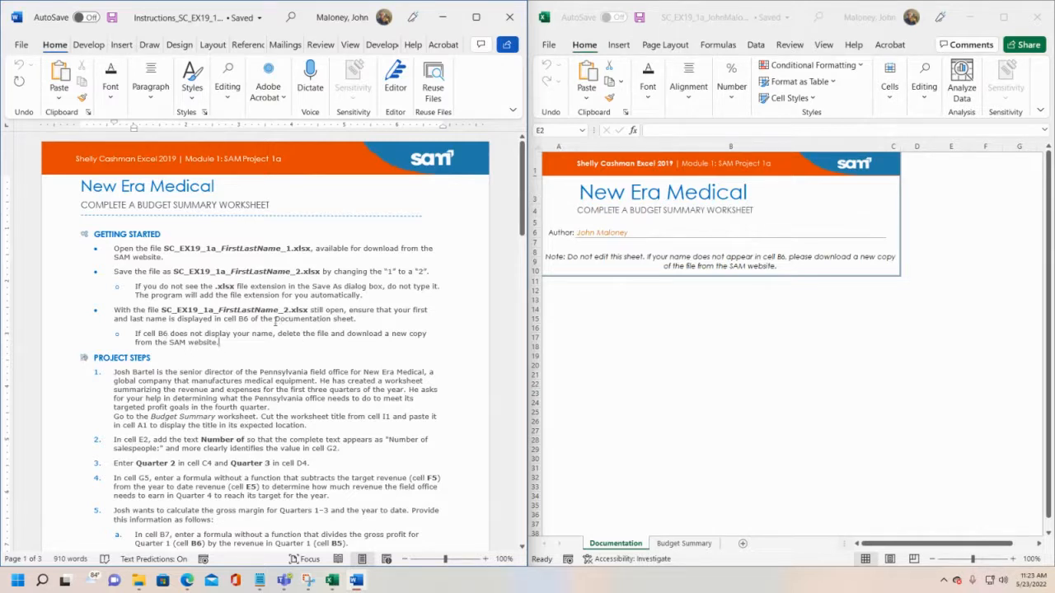
drag(275, 319, 355, 318)
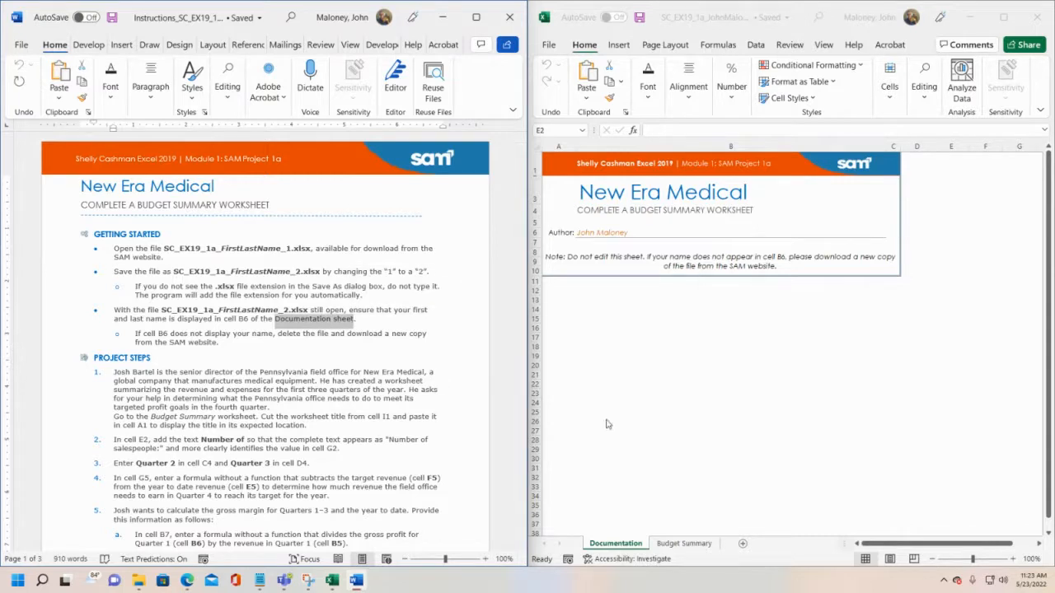
click(668, 386)
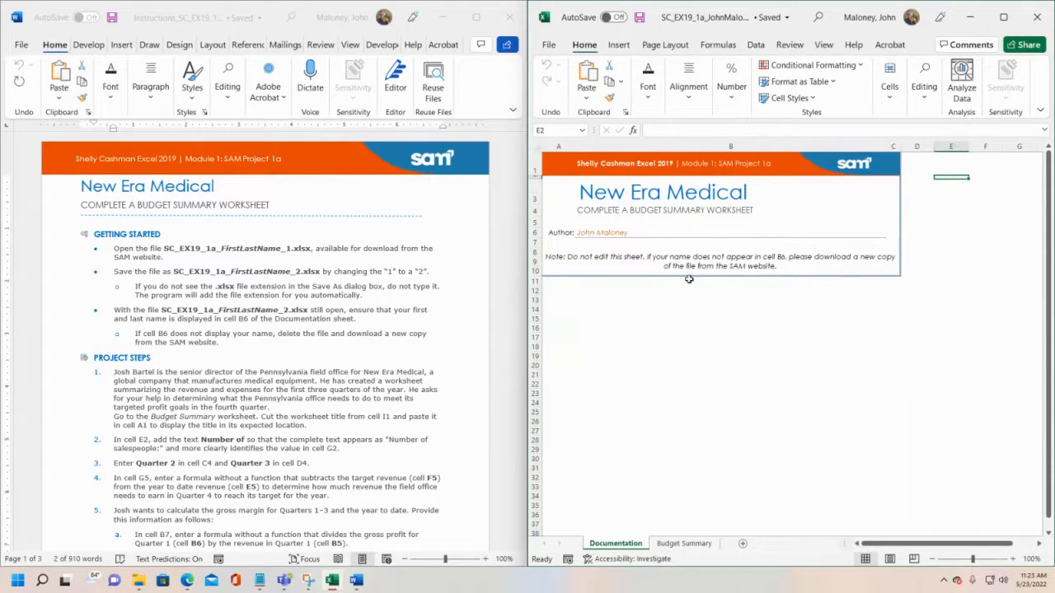
- Locate cell B6 on the Documentation sheet by selecting column B, row 6 and the cell where they meet
click(740, 148)
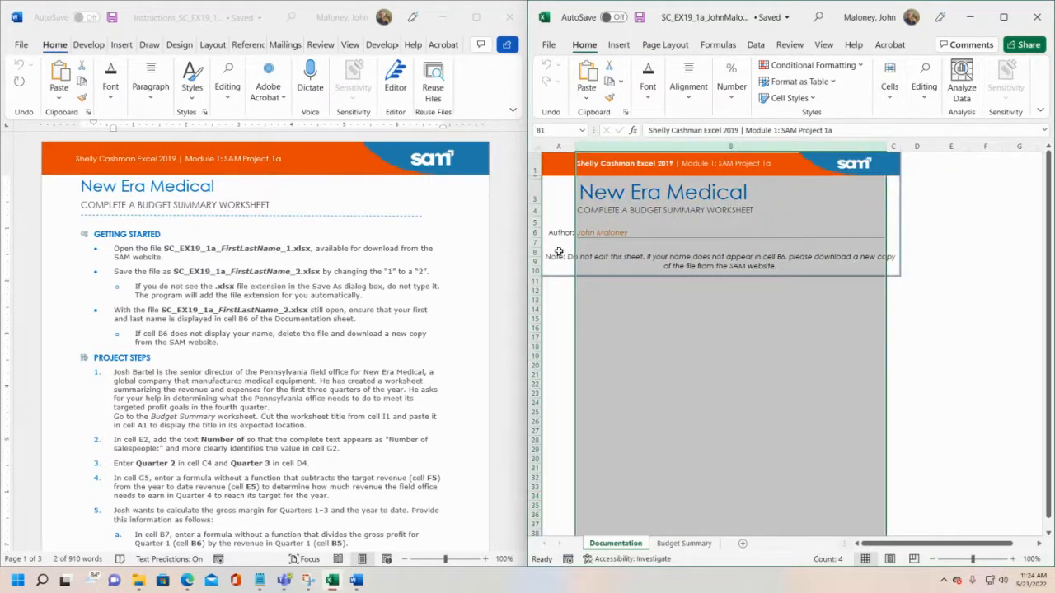
click(535, 233)
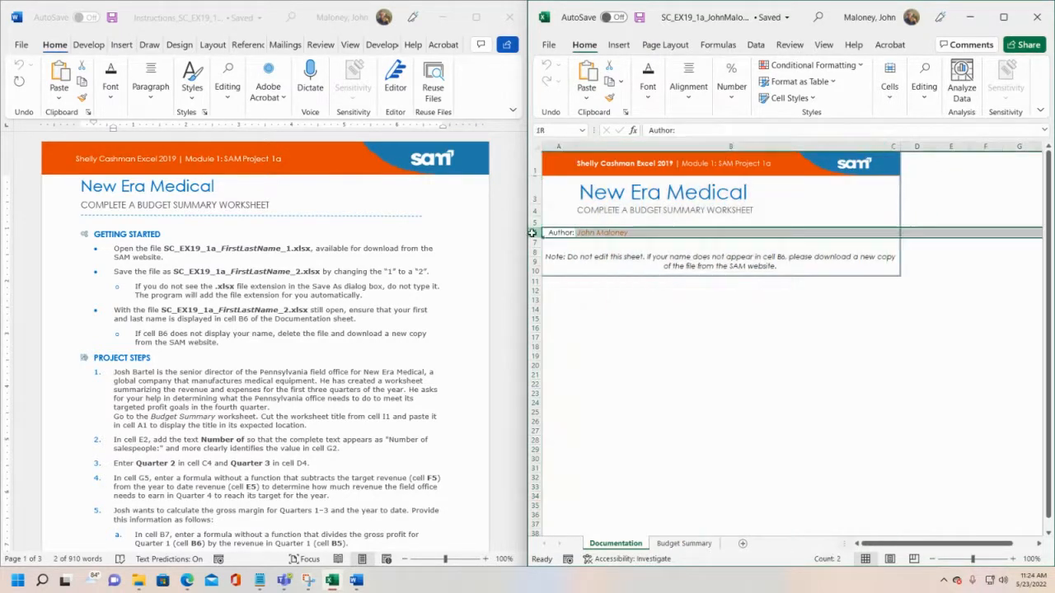
click(678, 233)
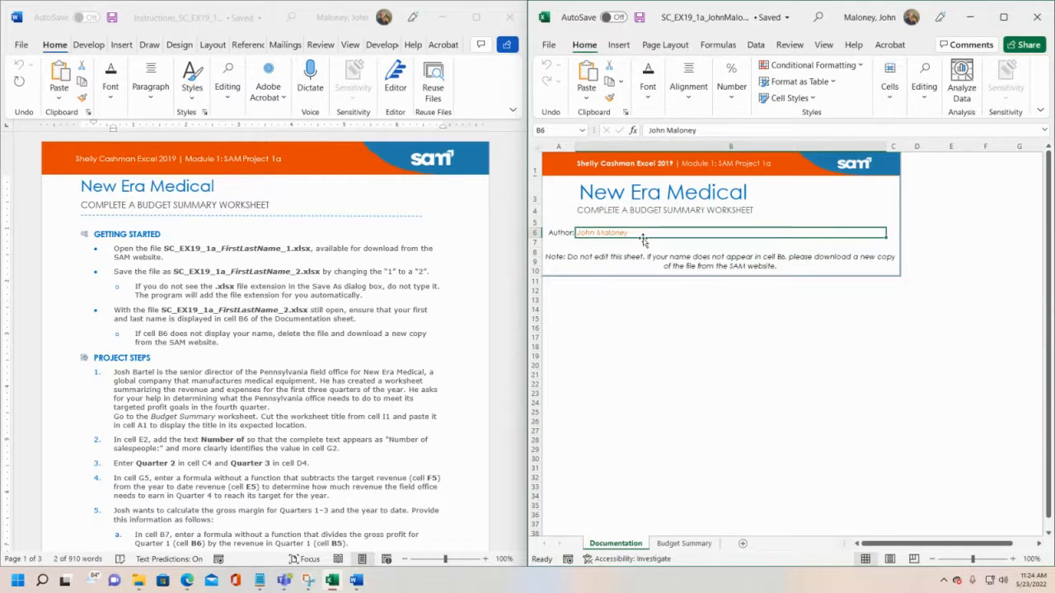
- Replace the author's first and last name in cell B6 of the Documentation sheet with a different full name
click(706, 129)
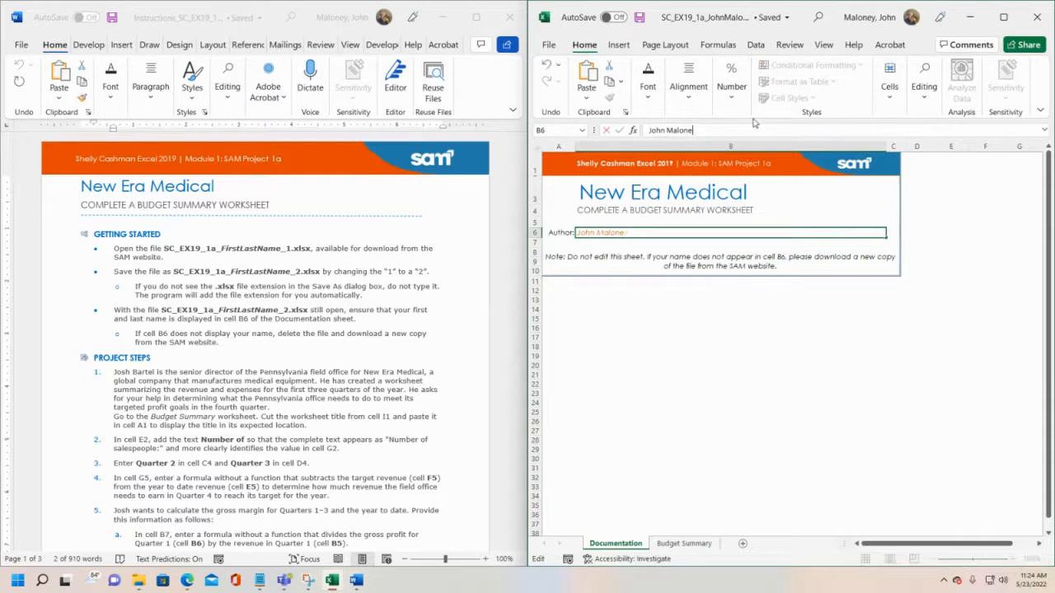
key(BackSpace)
key(BackSpace)
key(BackSpace)
key(BackSpace)
key(BackSpace)
key(BackSpace)
key(BackSpace)
text(Vela)
key(Return)
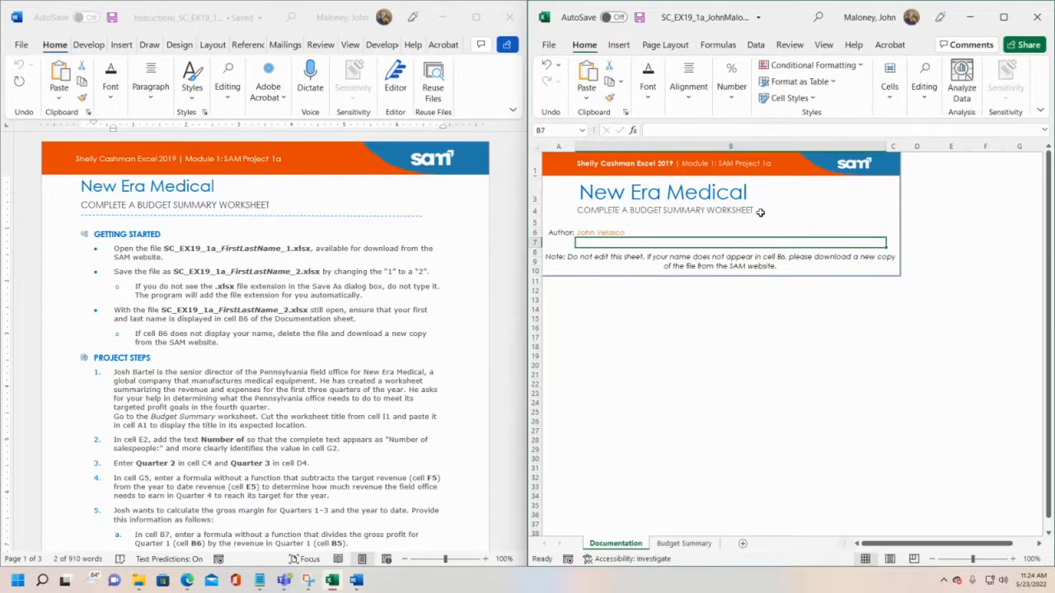
click(614, 232)
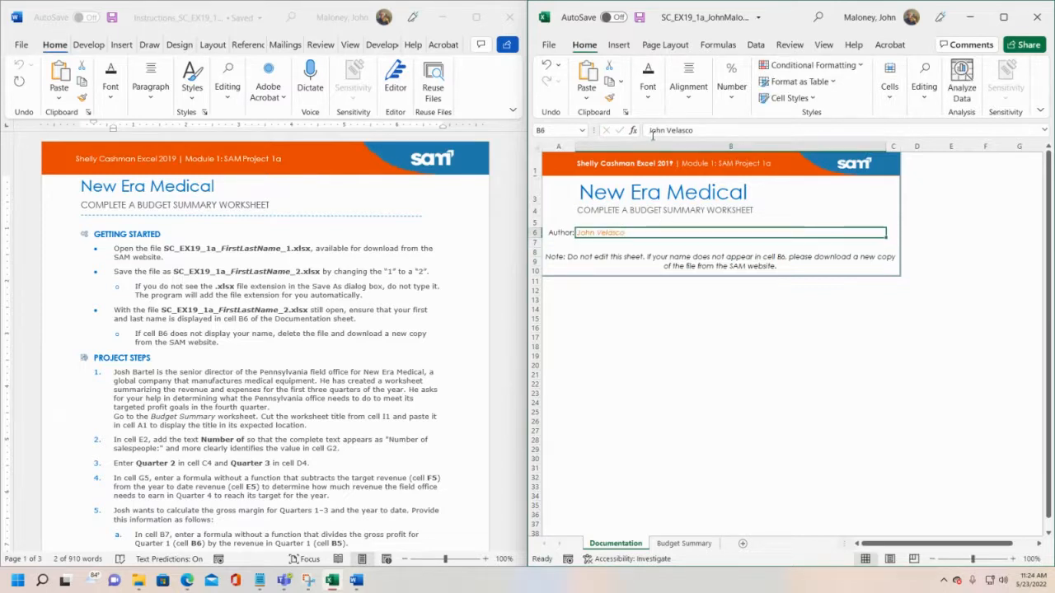
click(653, 130)
text(uan)
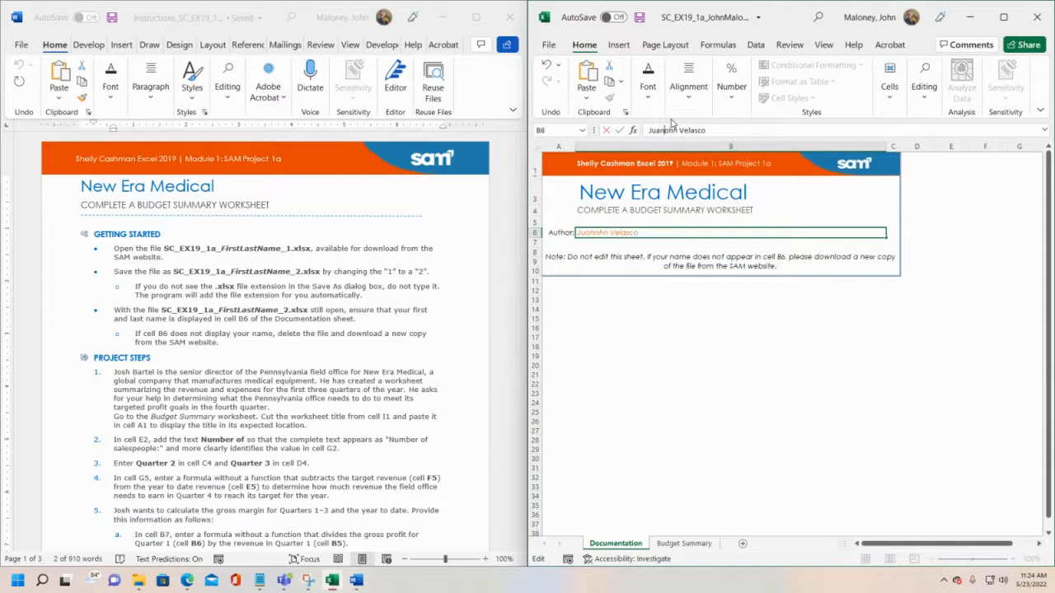
key(Delete)
key(Delete)
key(Delete)
key(Return)
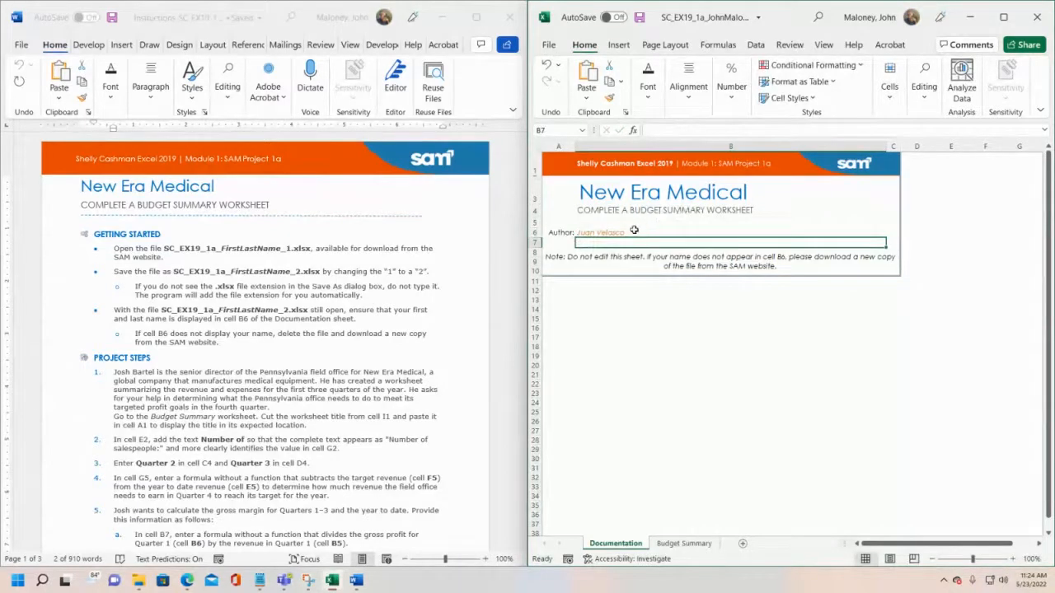
- Re-enter the original author's full name in cell B6 of the Documentation sheet and save the workbook
click(635, 232)
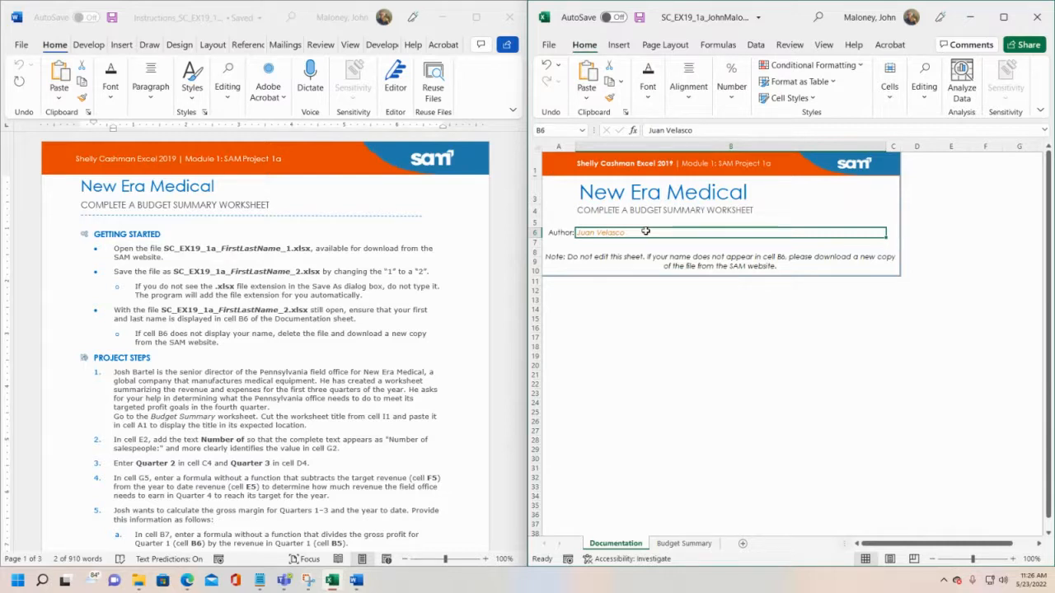
click(706, 127)
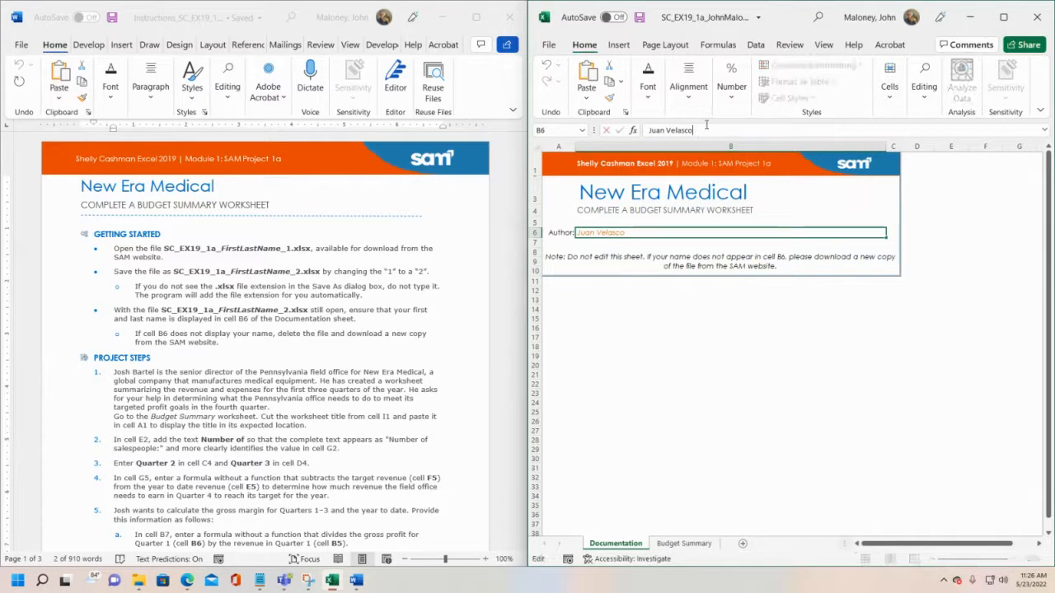
key(BackSpace)
key(BackSpace)
key(BackSpace)
key(BackSpace)
key(BackSpace)
key(BackSpace)
key(BackSpace)
key(BackSpace)
key(BackSpace)
key(BackSpace)
text(ohn Maloney)
key(Return)
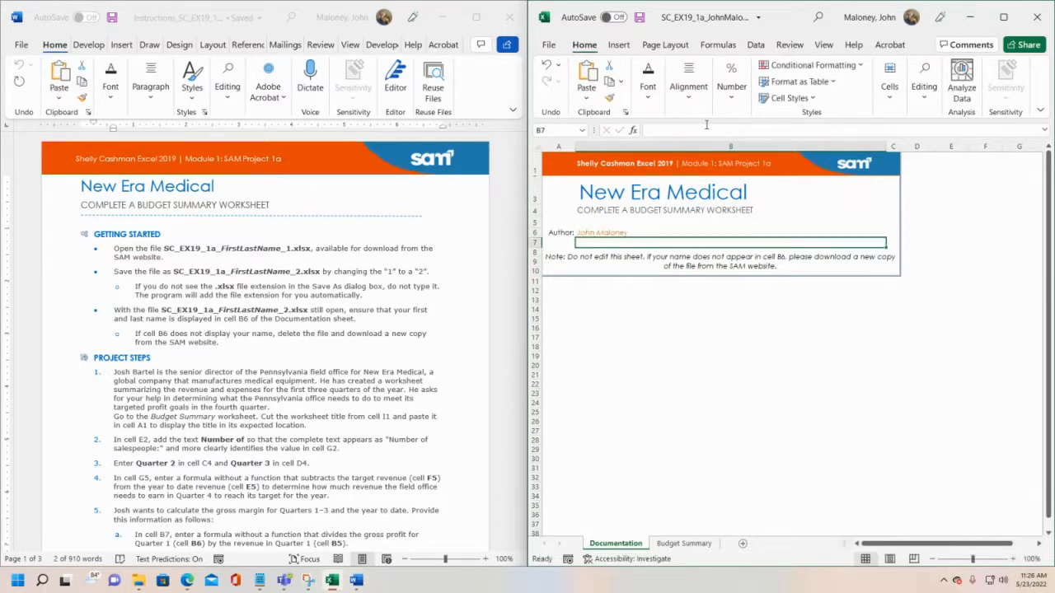
click(640, 17)
- Review the instruction about deleting the file and downloading a new copy if cell B6 lacks the student's name
click(159, 343)
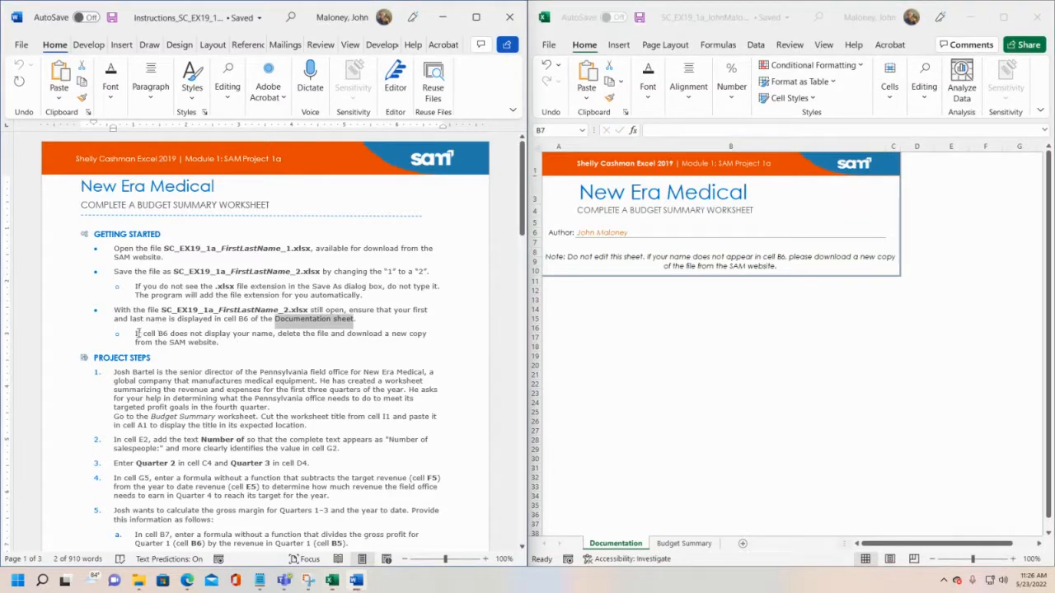
drag(133, 330, 260, 344)
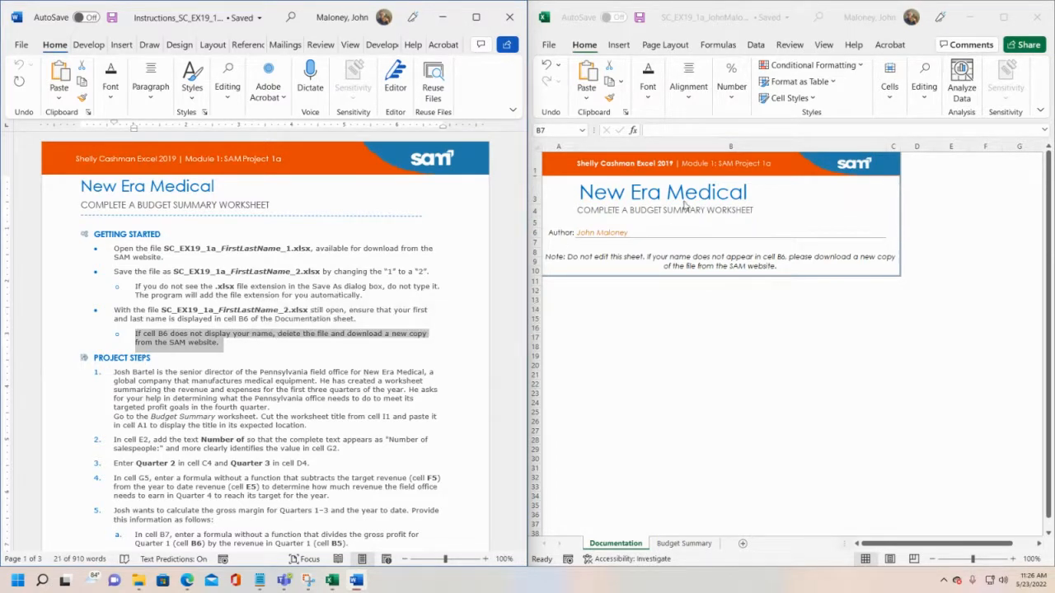
click(221, 384)
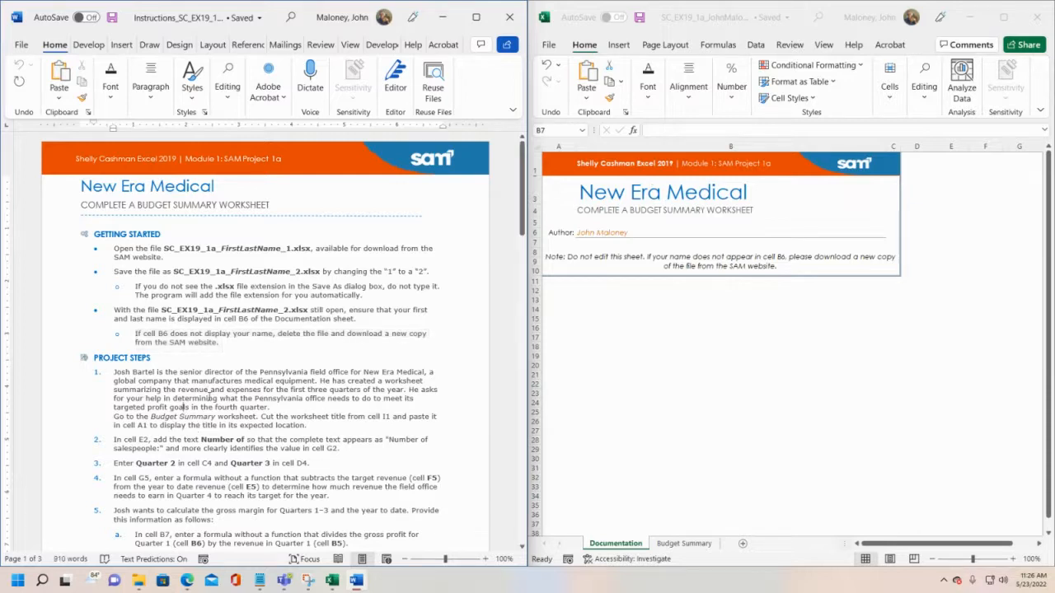
- Read through project steps 1 to 12 in the instructions document and return to its beginning
scroll(221, 384, down, 1)
scroll(156, 329, down, 2)
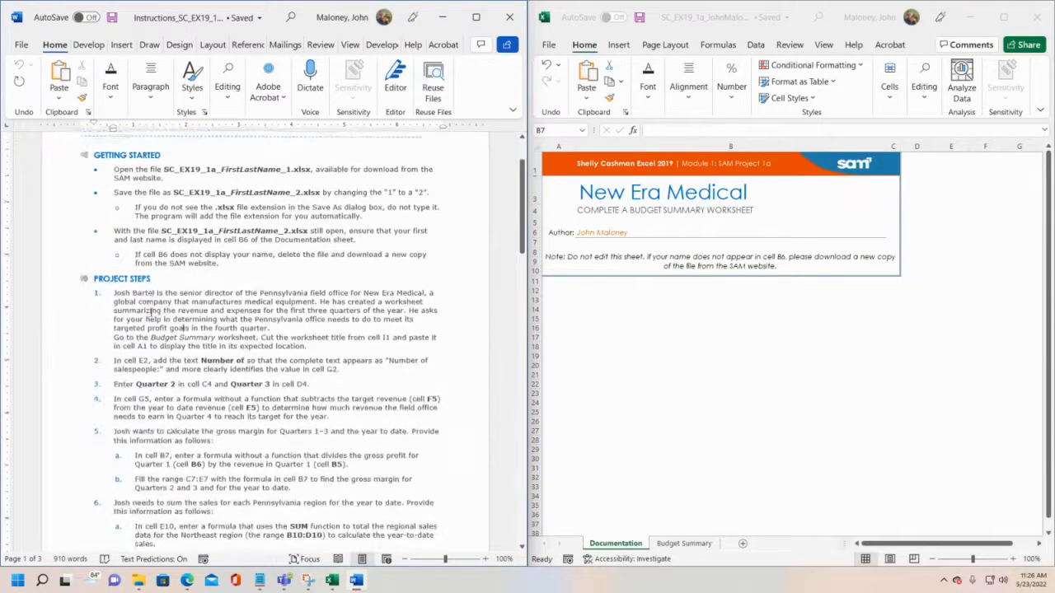
scroll(157, 293, down, 9)
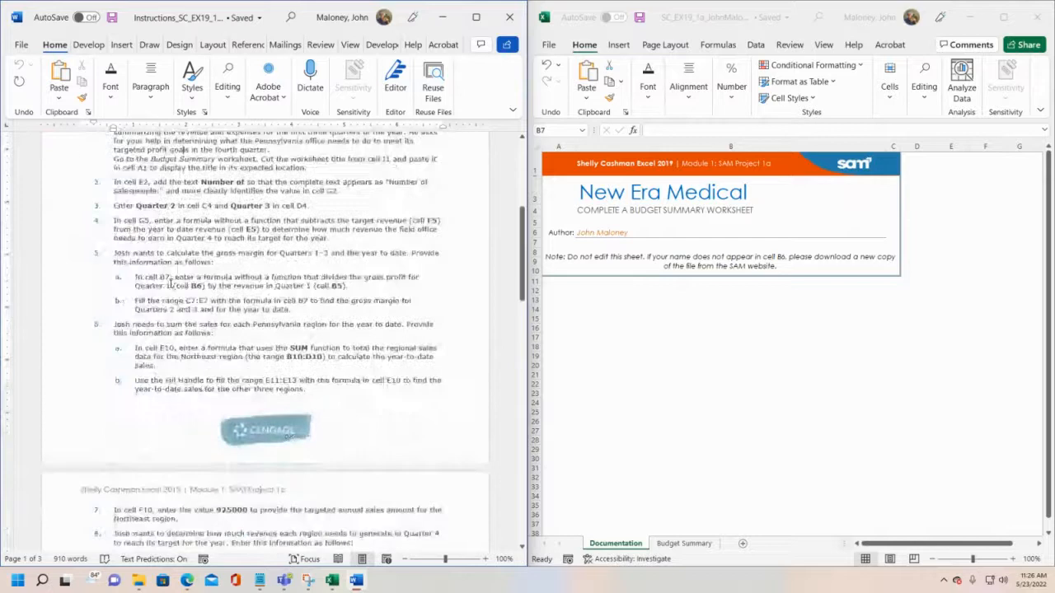
scroll(177, 293, down, 14)
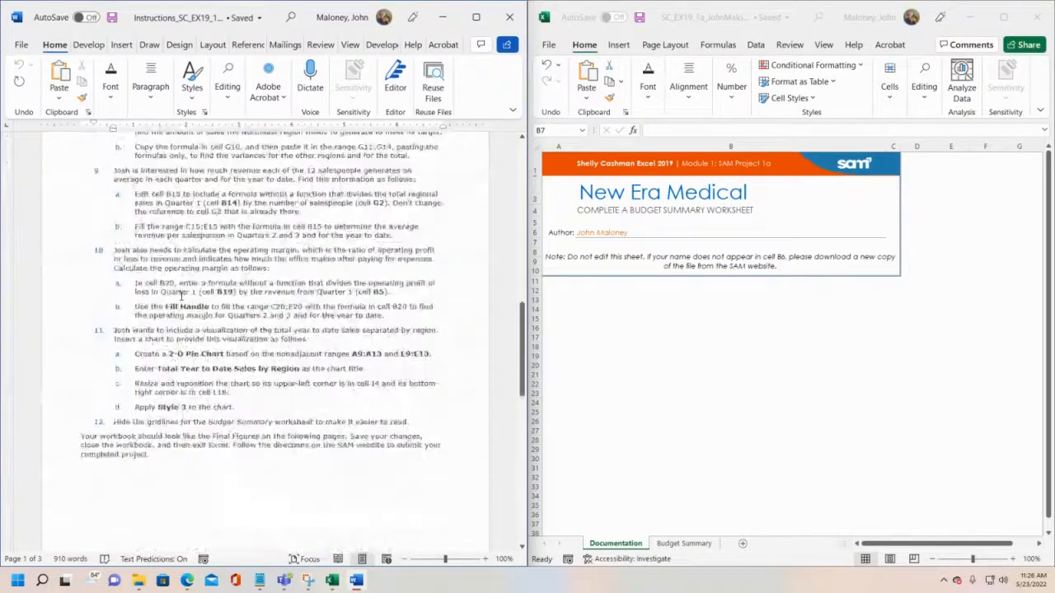
scroll(181, 294, down, 5)
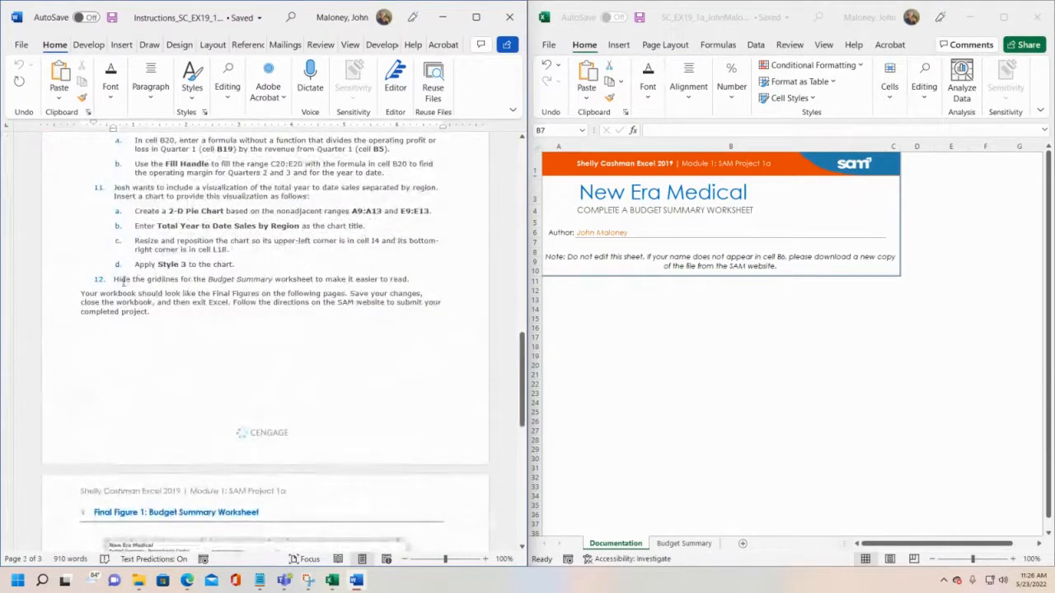
scroll(150, 346, up, 3)
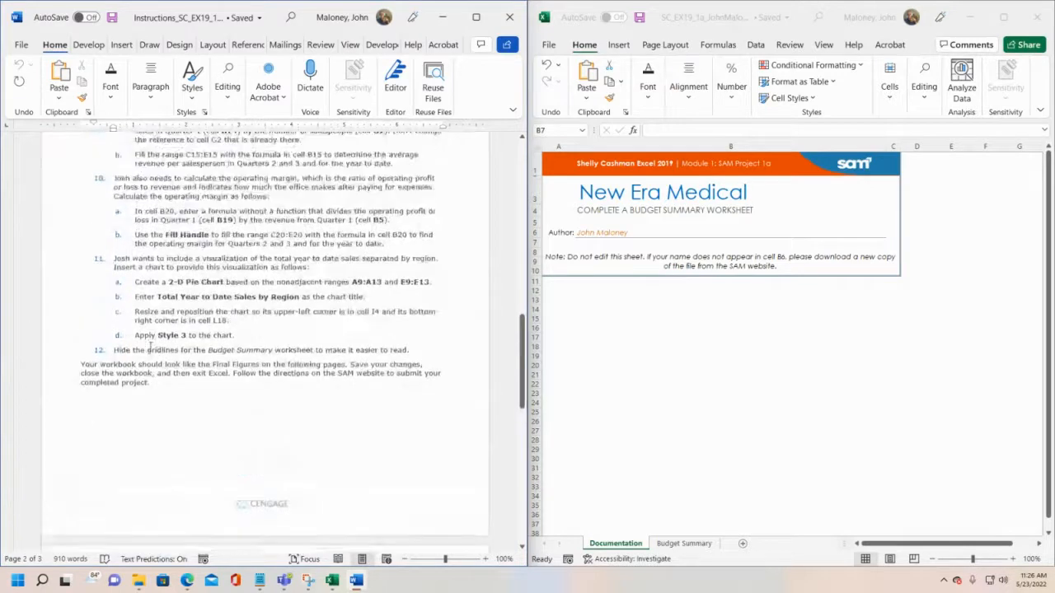
scroll(150, 346, up, 2)
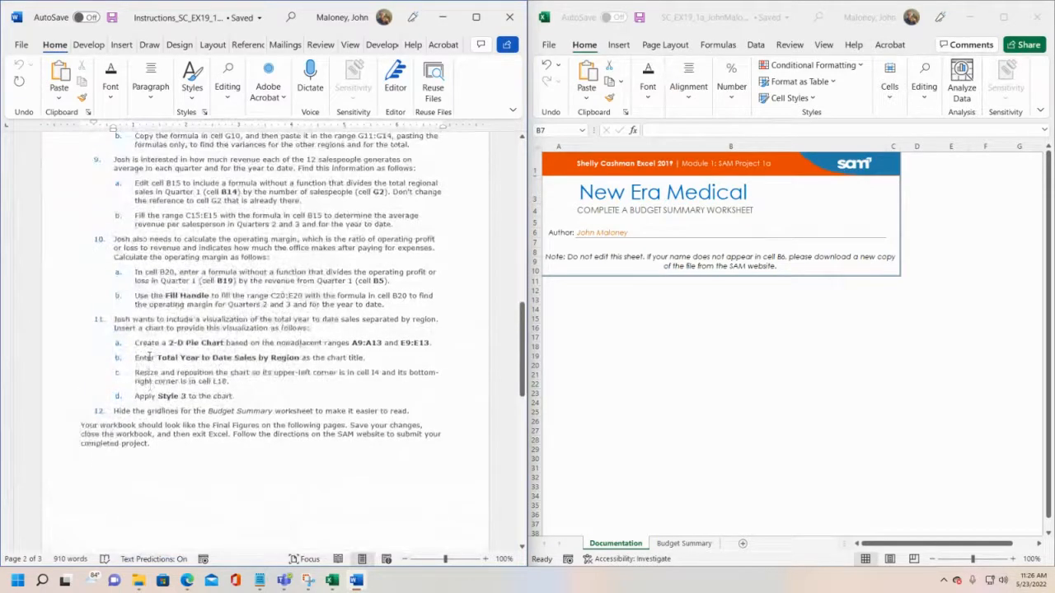
scroll(149, 356, up, 4)
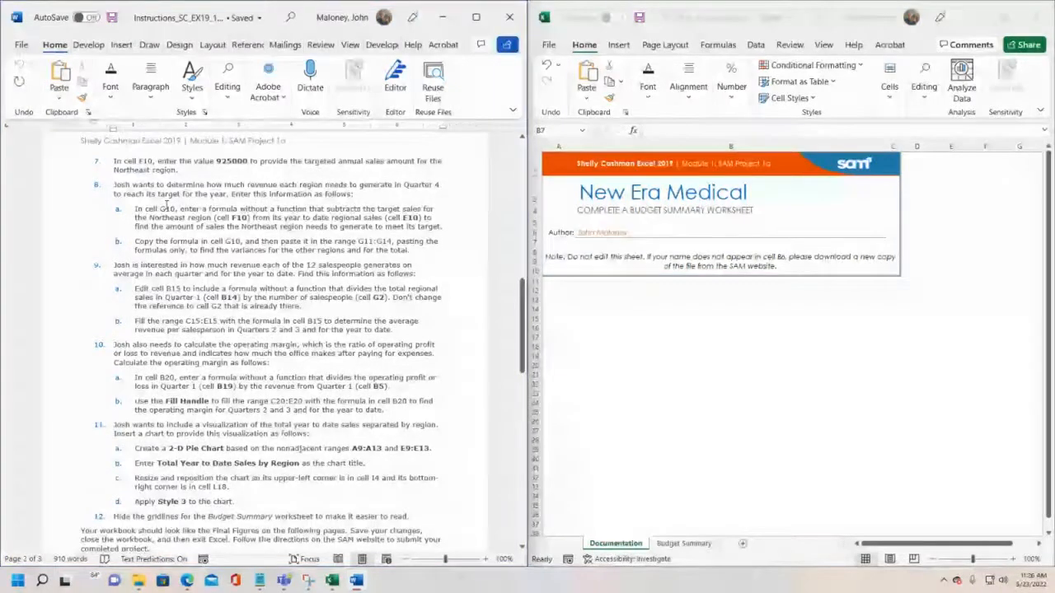
scroll(168, 206, up, 3)
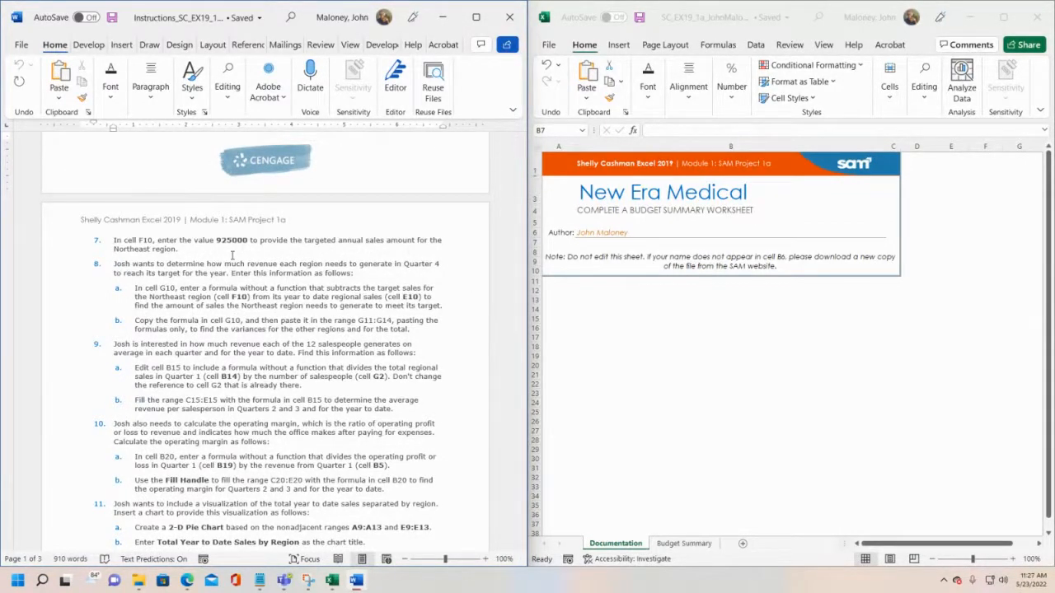
scroll(177, 334, up, 2)
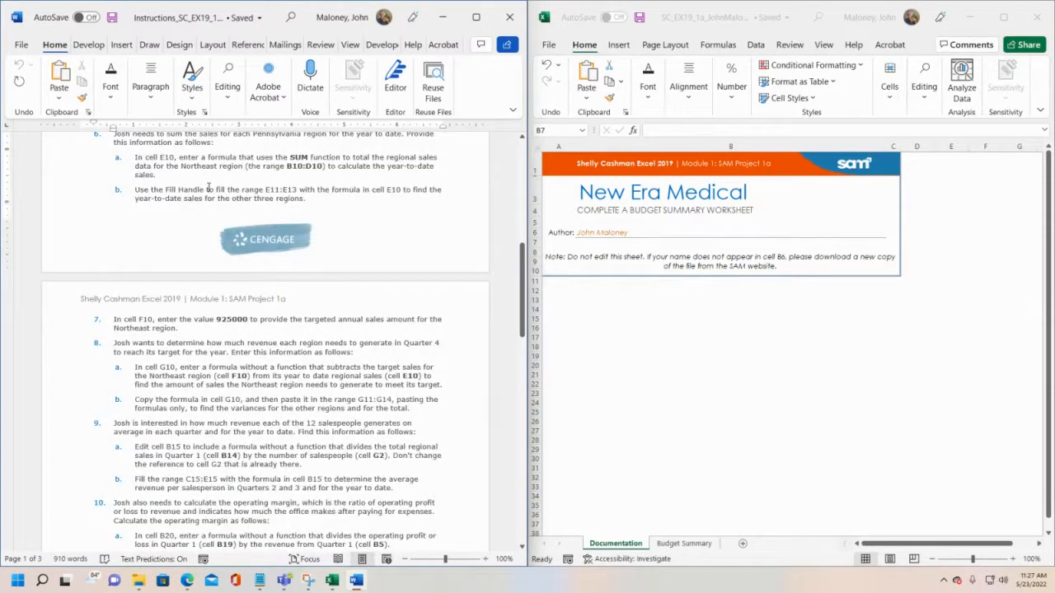
scroll(222, 220, up, 1)
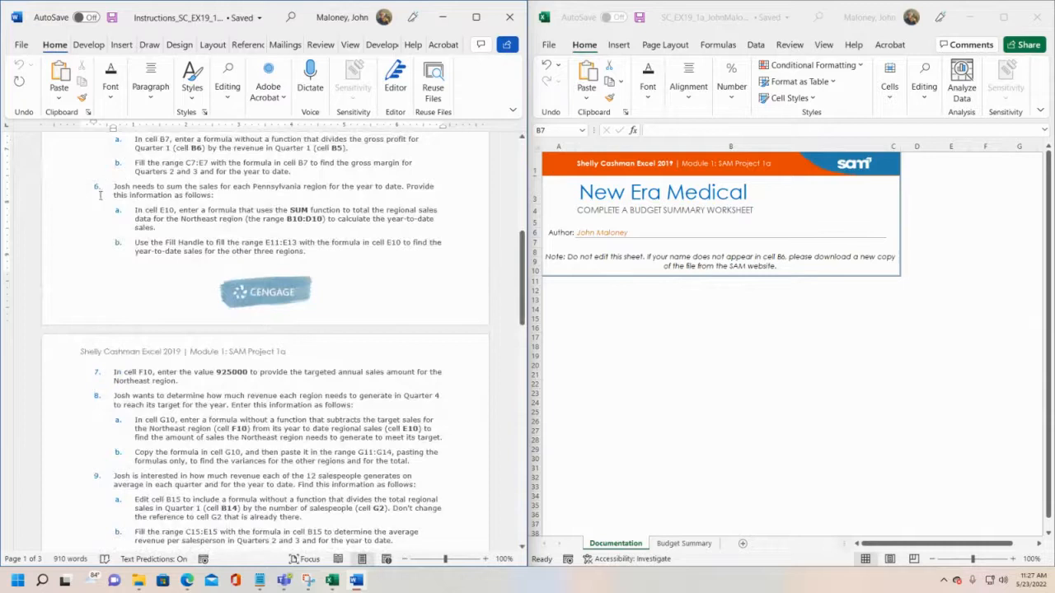
scroll(95, 188, down, 5)
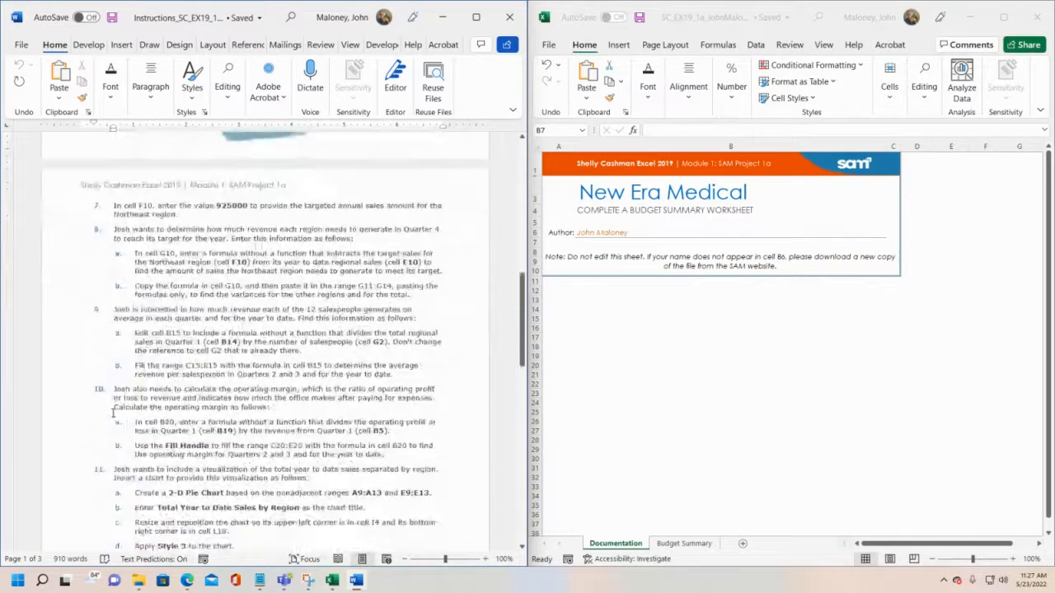
scroll(115, 414, up, 2)
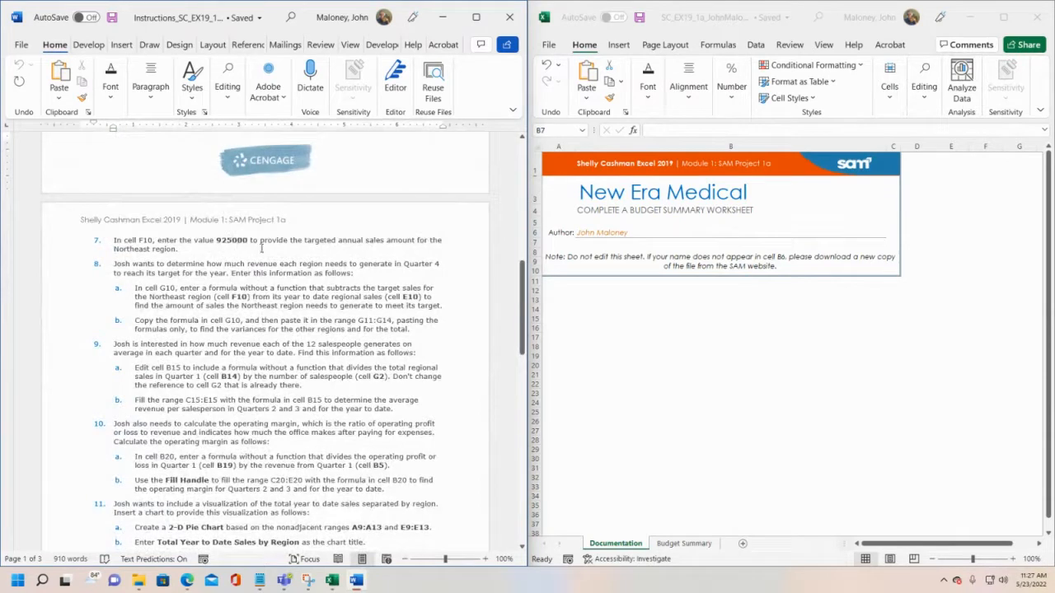
drag(522, 342, 524, 226)
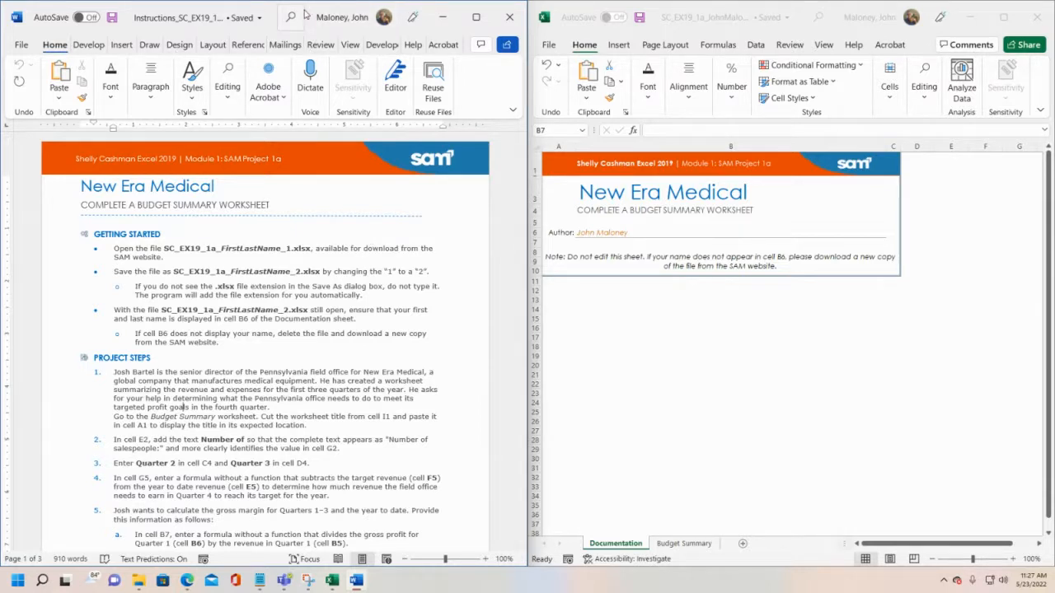
- Find the worksheet direction in project step 1 of the instructions and open the Budget Summary worksheet in Excel
scroll(221, 240, down, 1)
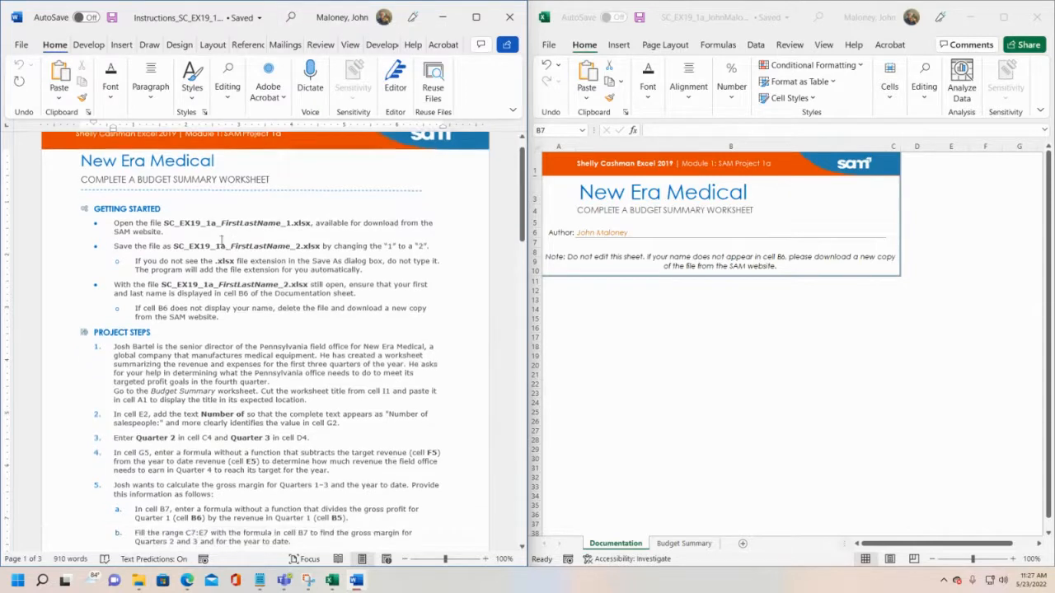
scroll(221, 239, down, 5)
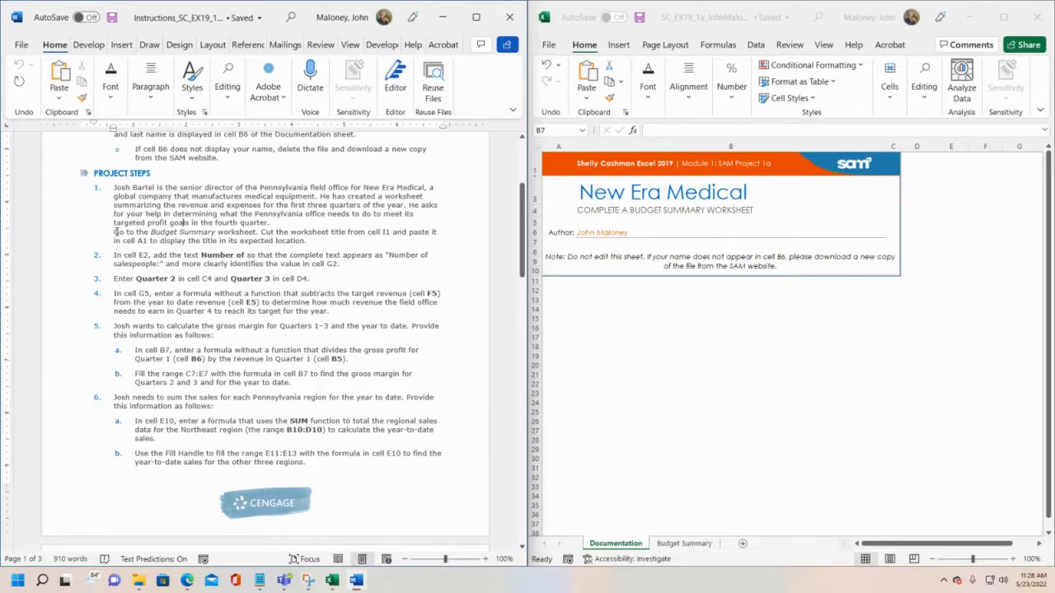
drag(117, 233, 257, 233)
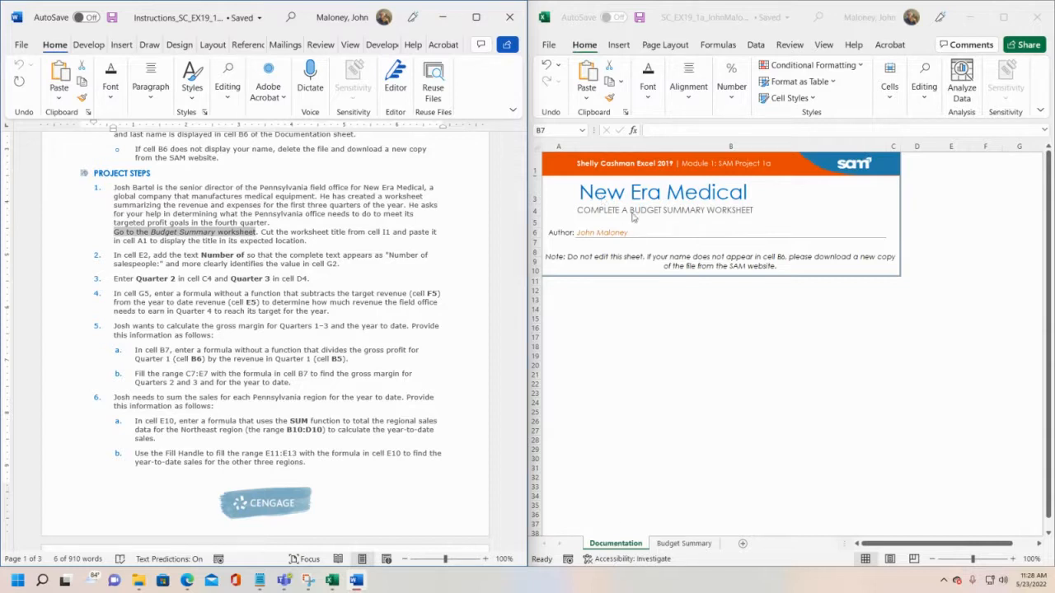
click(684, 544)
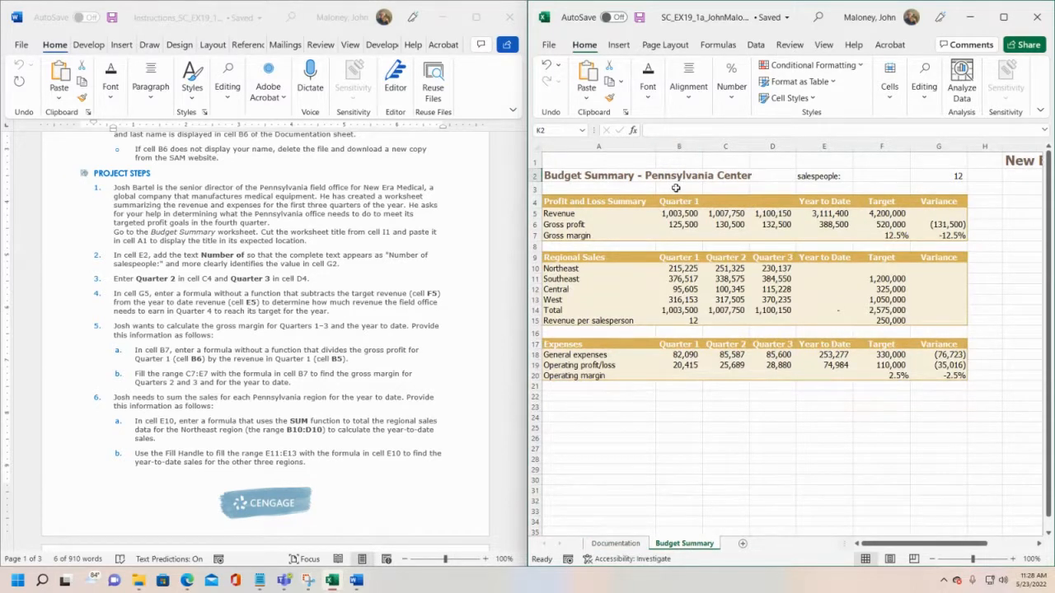
- Examine the blank cells in the Profit and Loss, Regional Sales and Expenses tables, including G5, row 7, E10:E14, G10:G14, row 15 and B20:E20
click(933, 213)
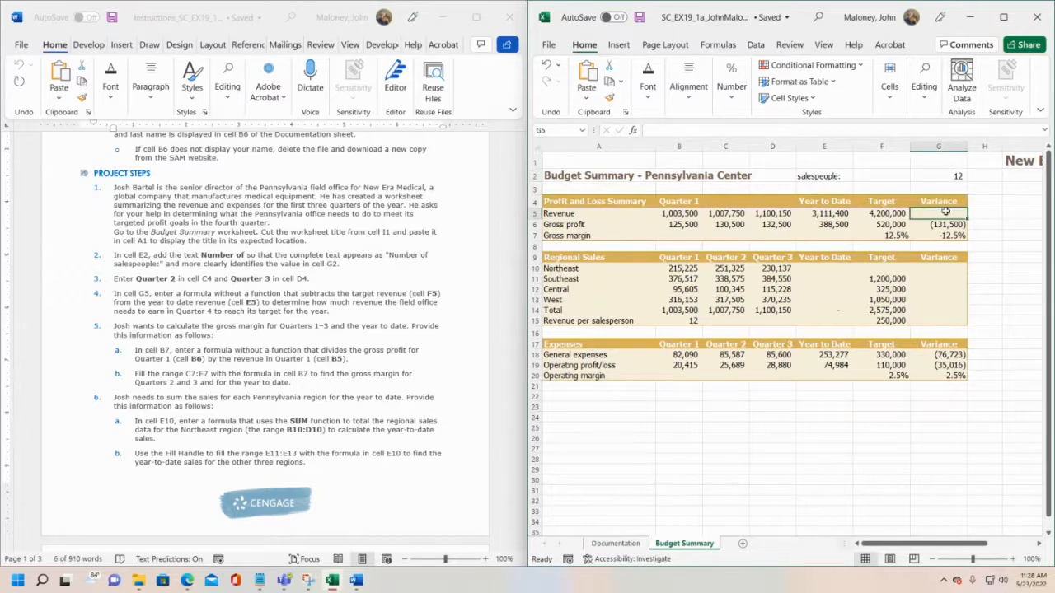
click(672, 235)
click(726, 236)
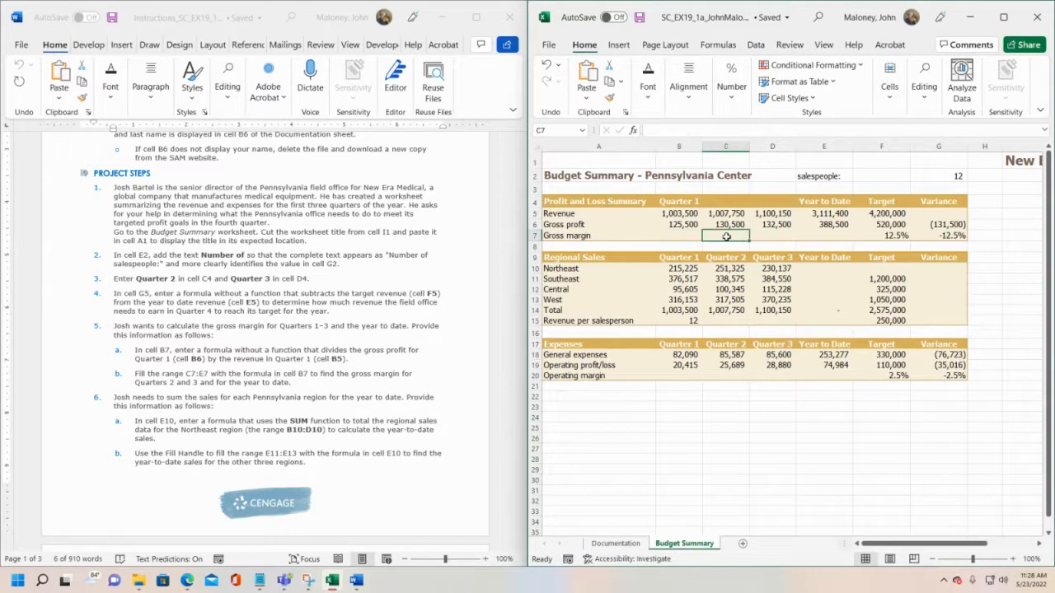
click(768, 238)
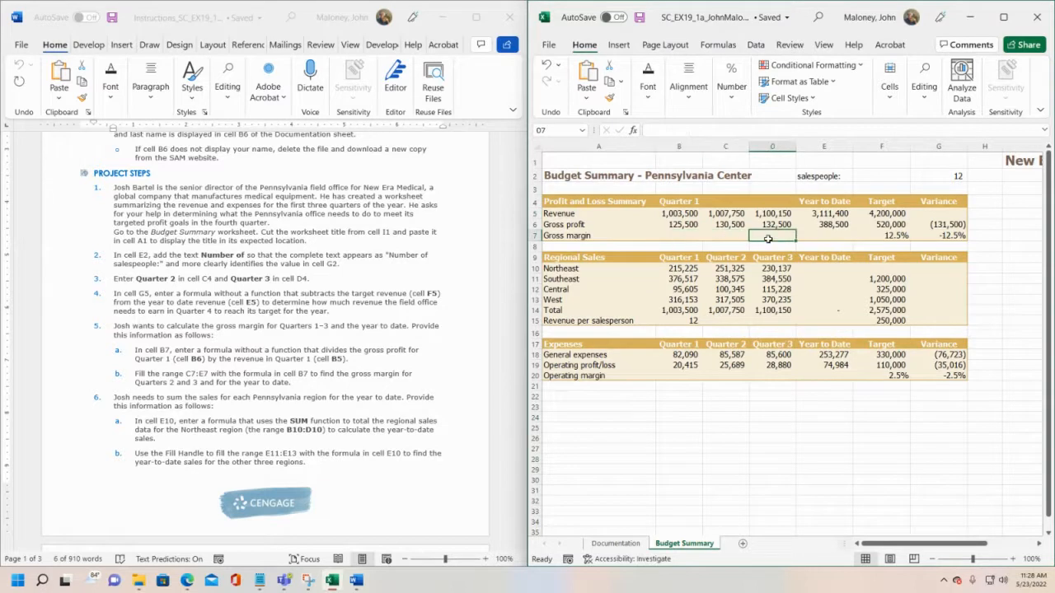
click(835, 235)
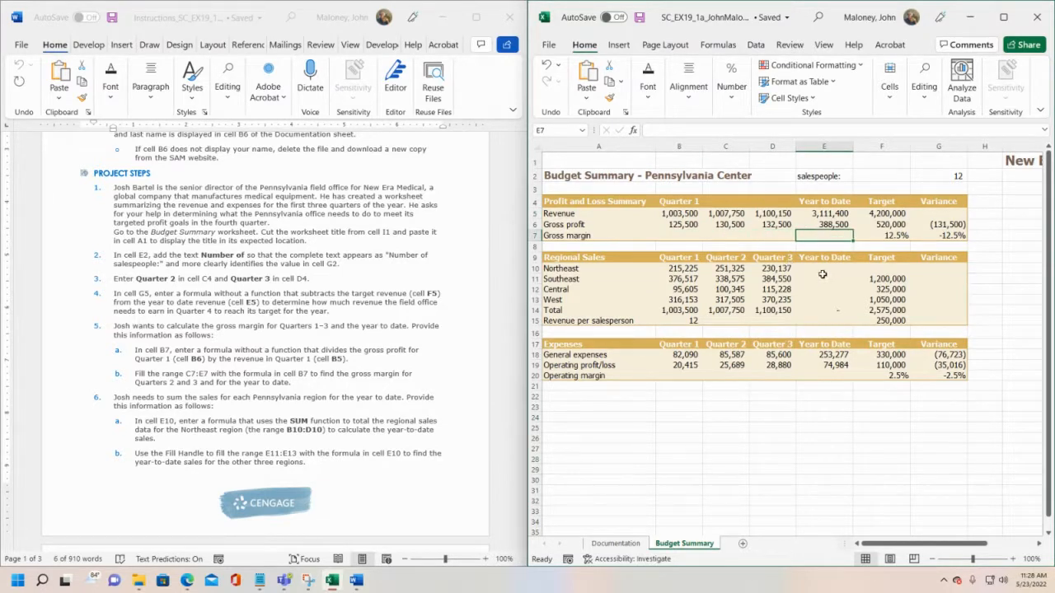
drag(821, 271, 824, 312)
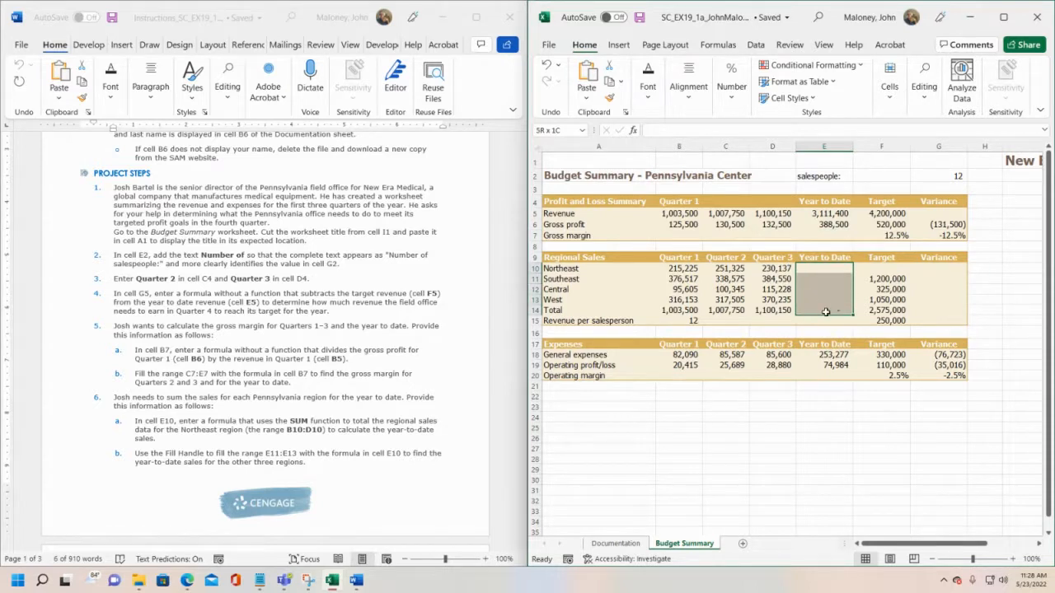
drag(825, 311, 825, 312)
click(936, 270)
drag(936, 270, 937, 310)
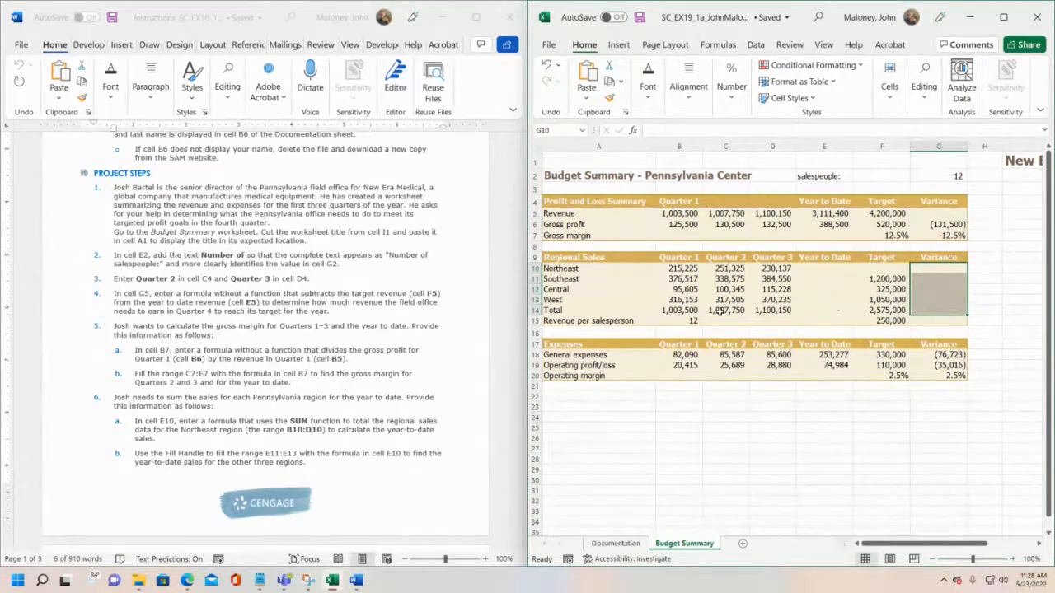
drag(727, 322, 807, 322)
click(949, 323)
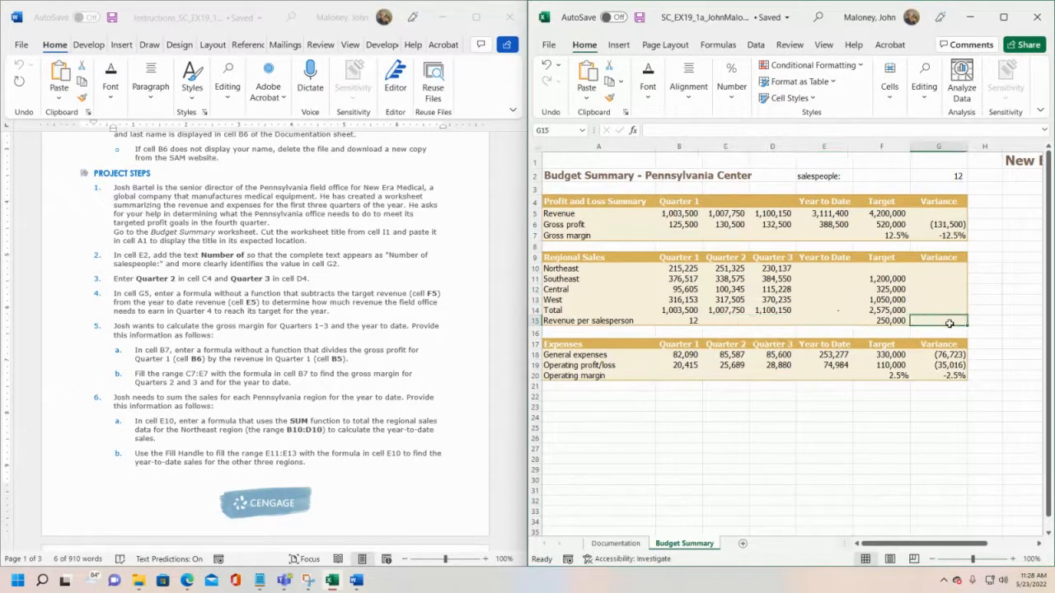
drag(680, 375, 818, 376)
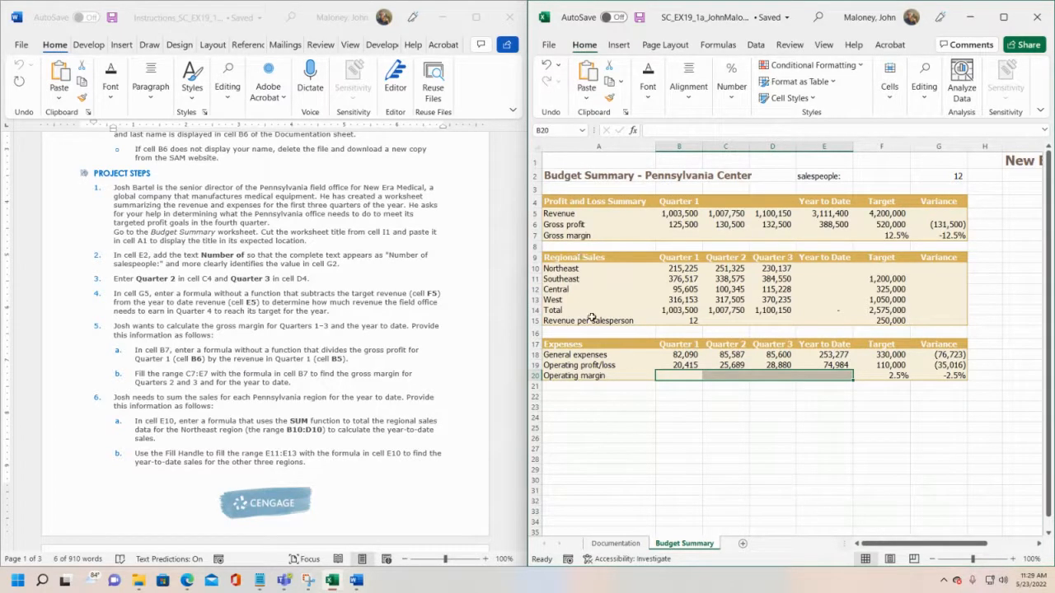
click(745, 215)
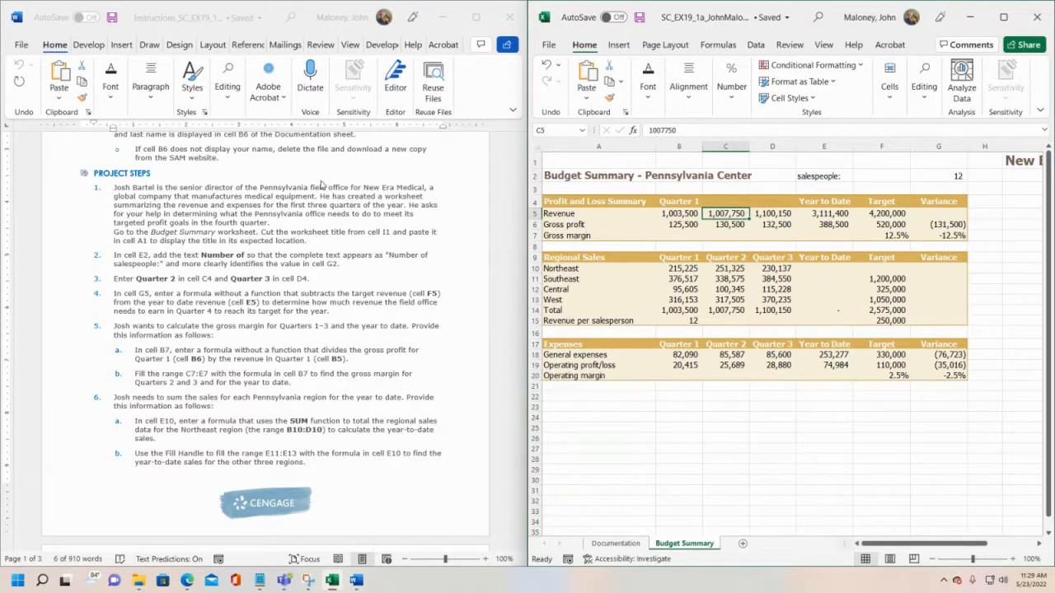
- Highlight the sentence in project step 1 of the Word instructions about moving the worksheet title from cell I1 to A1
ctrl+click(115, 238)
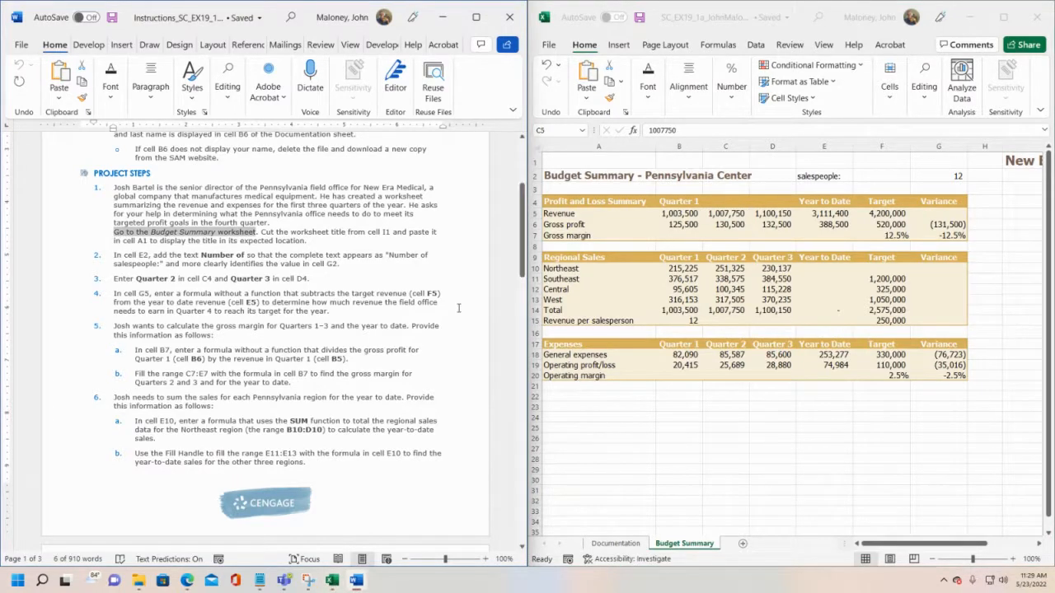
click(282, 226)
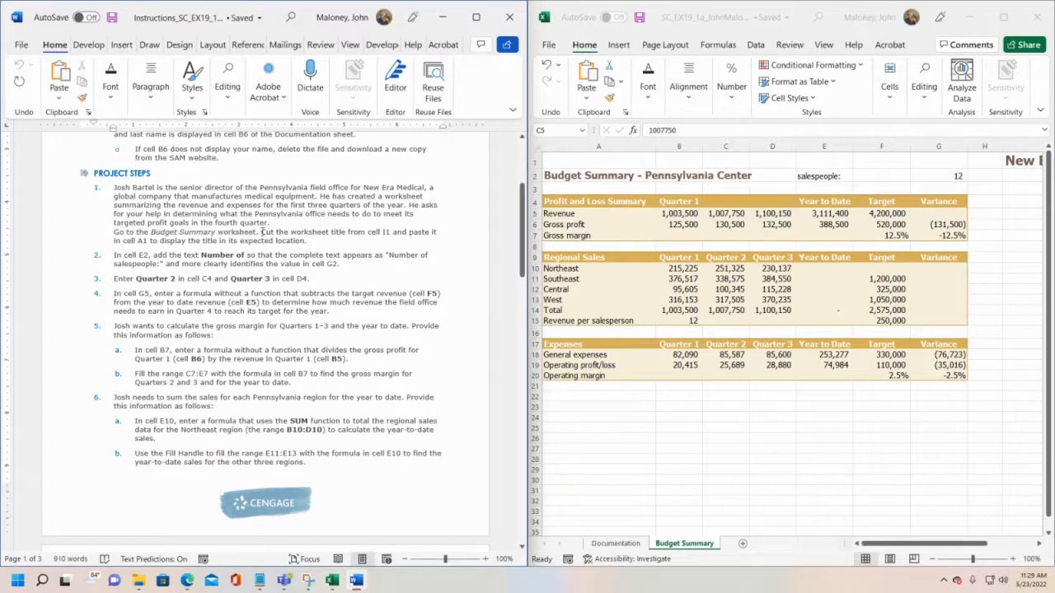
drag(262, 232, 317, 242)
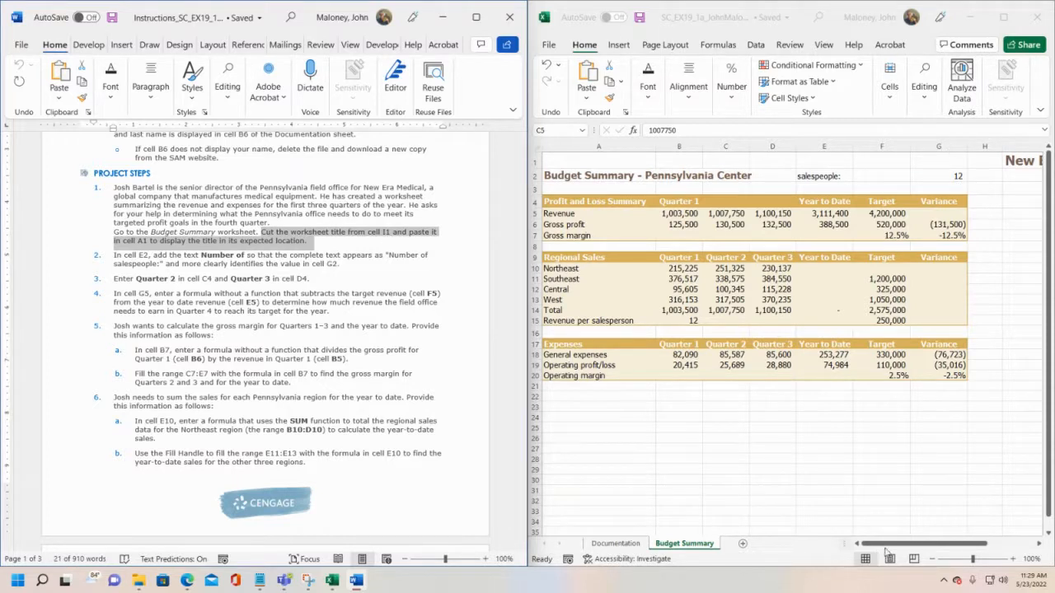
- Cut the worksheet title from cell I1, paste it into cell A1, and save the workbook
drag(890, 548, 919, 551)
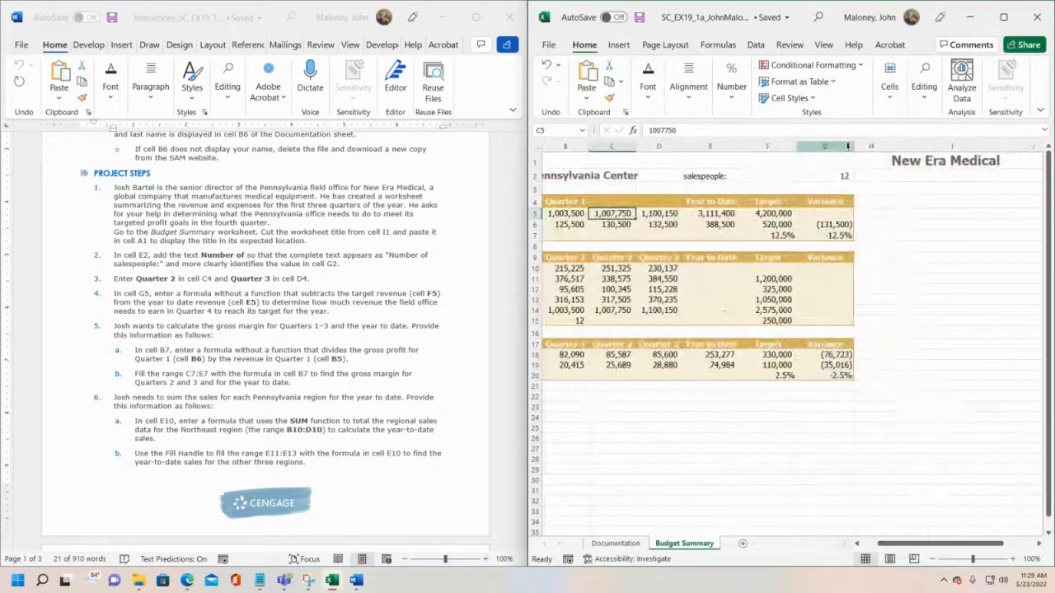
click(957, 146)
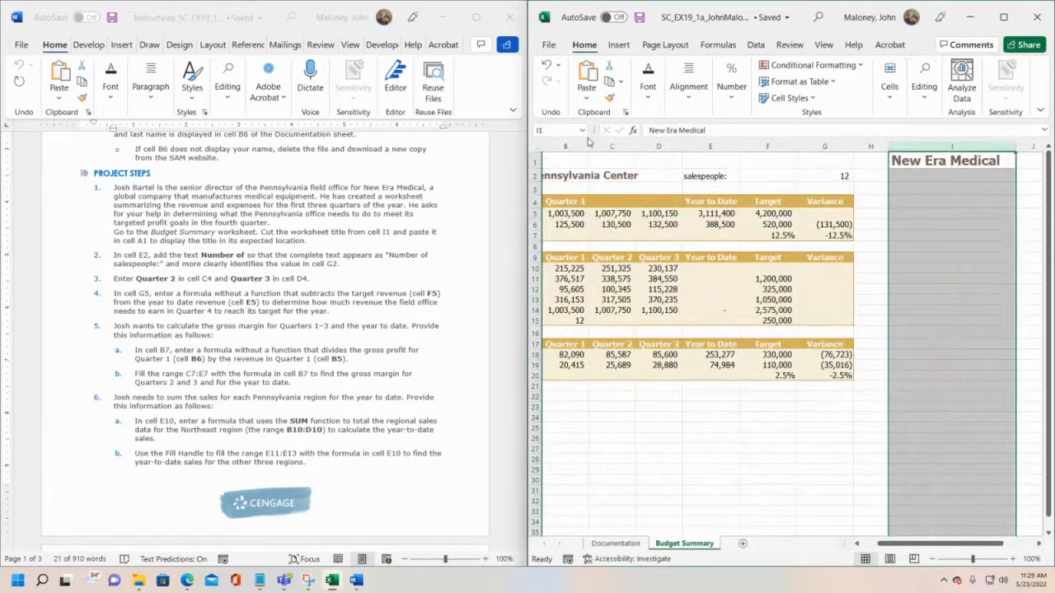
click(534, 160)
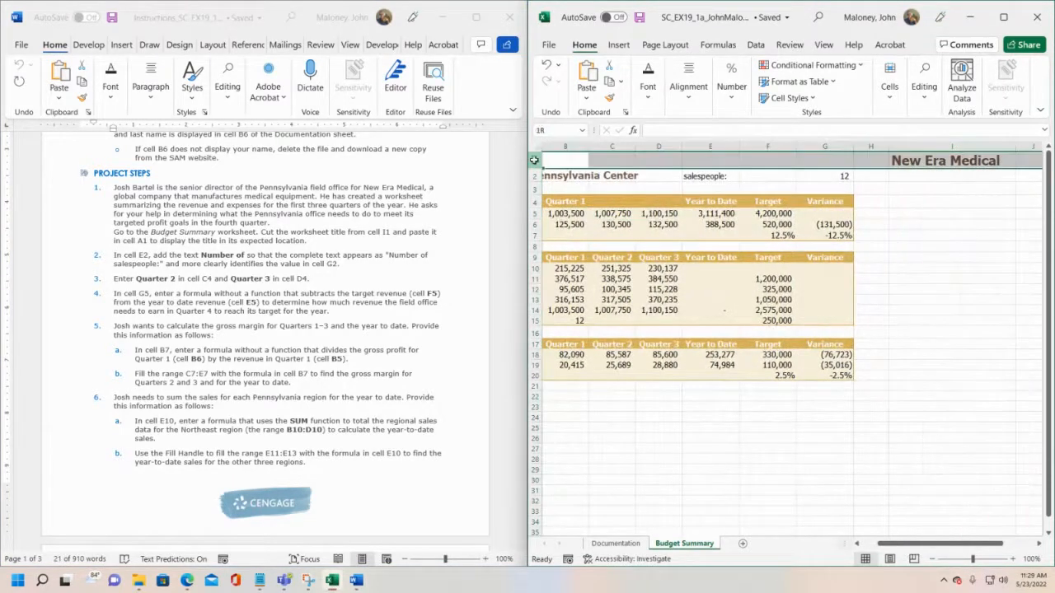
click(961, 162)
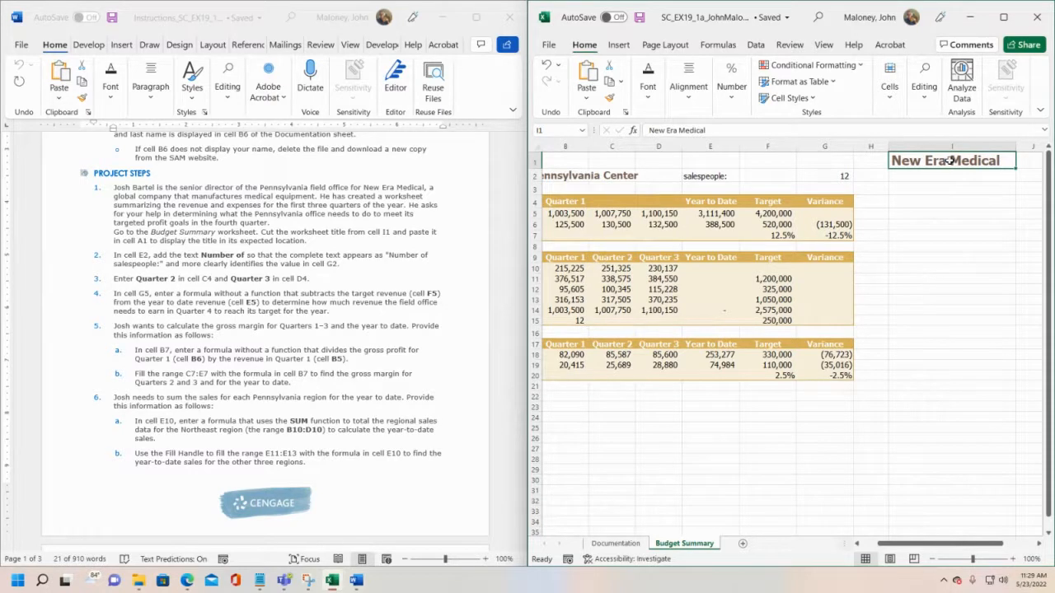
key(ctrl+x)
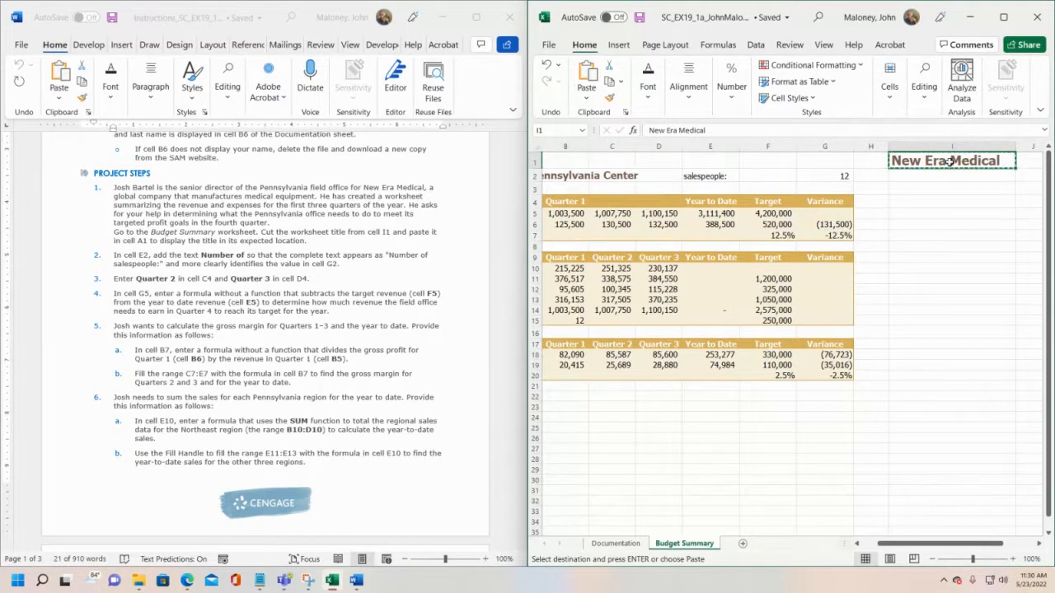
drag(904, 546, 884, 546)
click(590, 163)
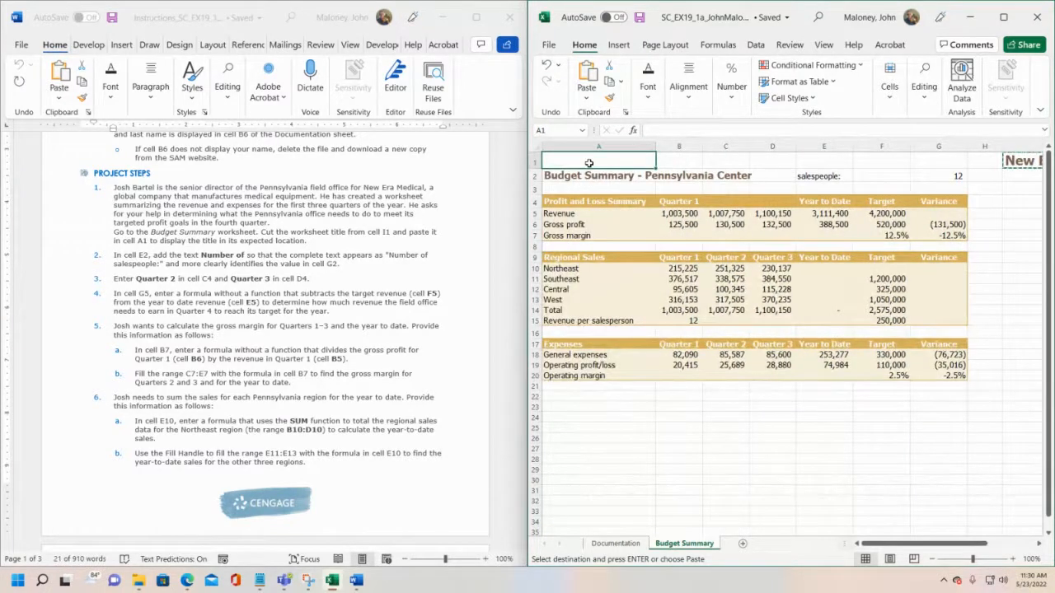
key(ctrl+v)
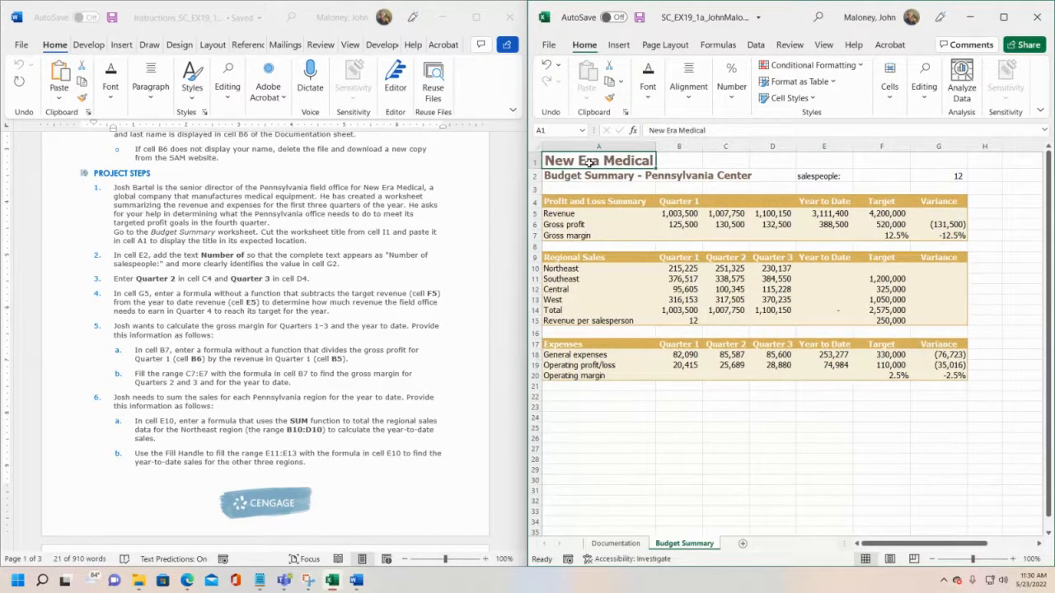
click(589, 174)
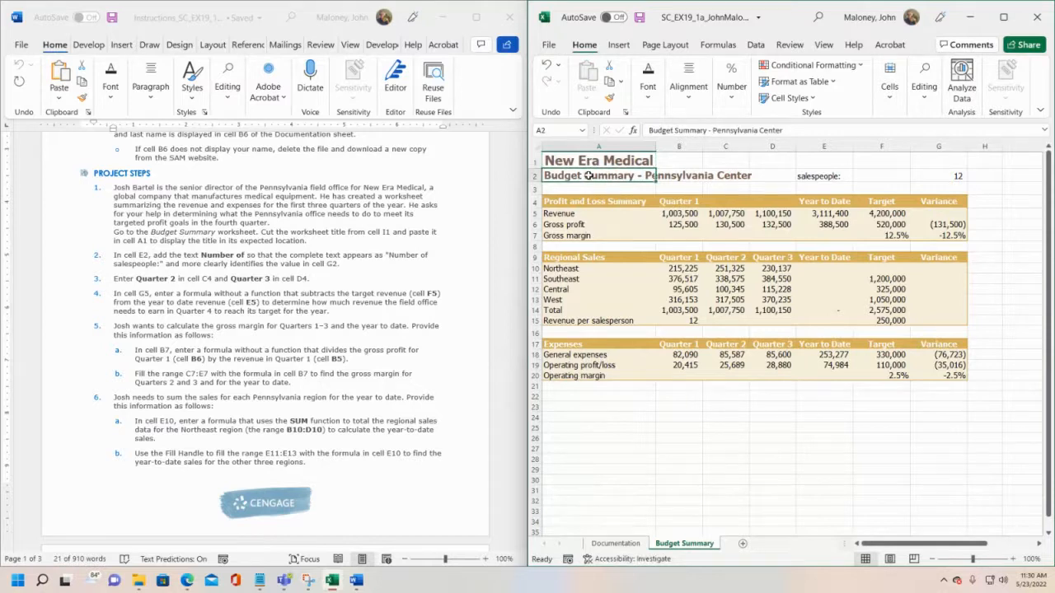
click(639, 18)
- Enlarge Final Figure 1 in the Word instructions to 169% and compare its title with cell A1 of the Excel worksheet
scroll(113, 276, down, 1)
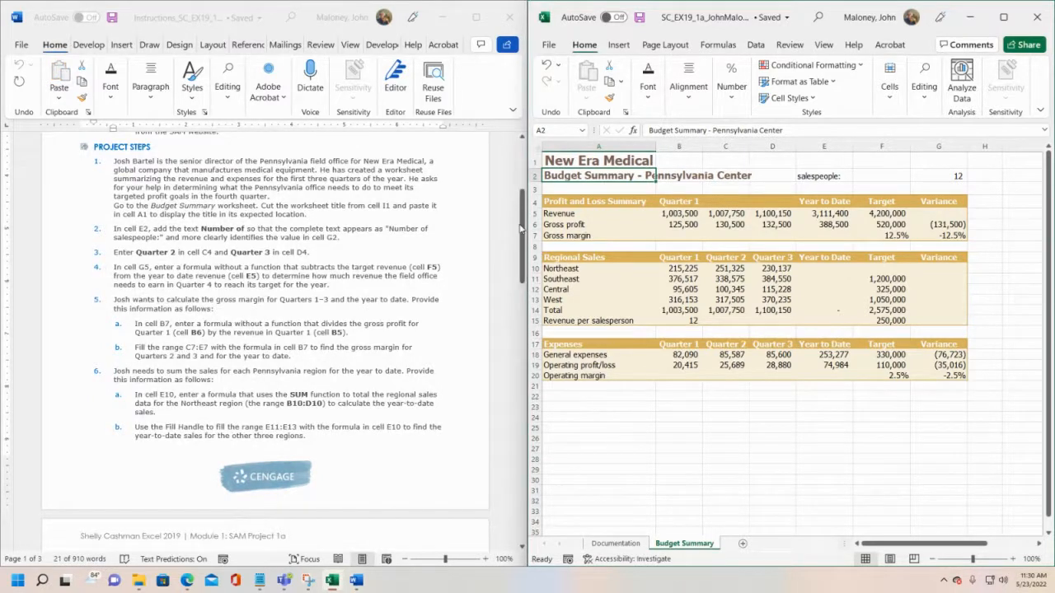
drag(521, 233, 505, 430)
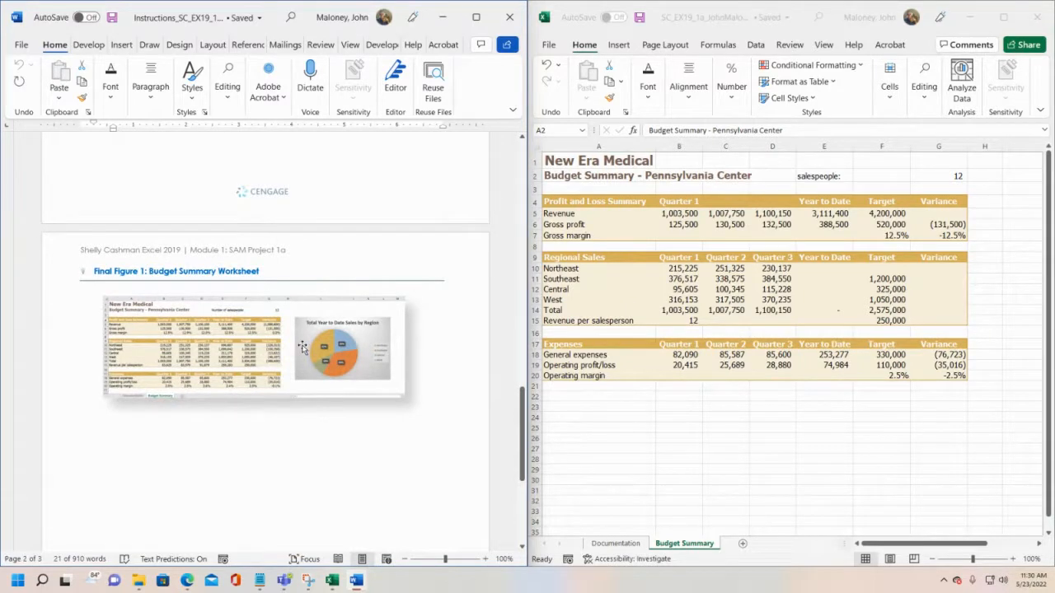
click(453, 563)
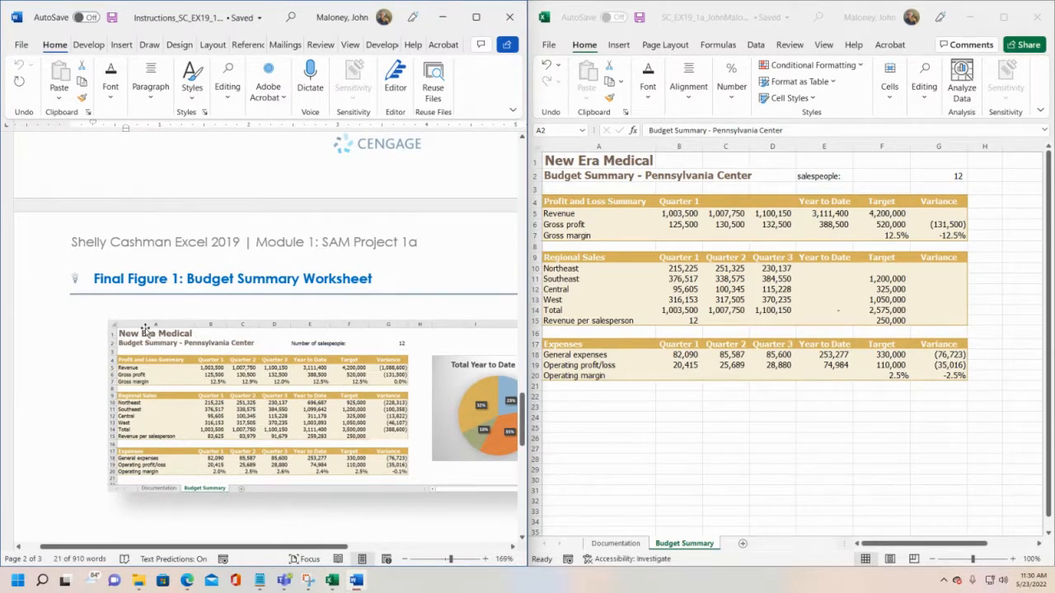
click(606, 159)
click(600, 157)
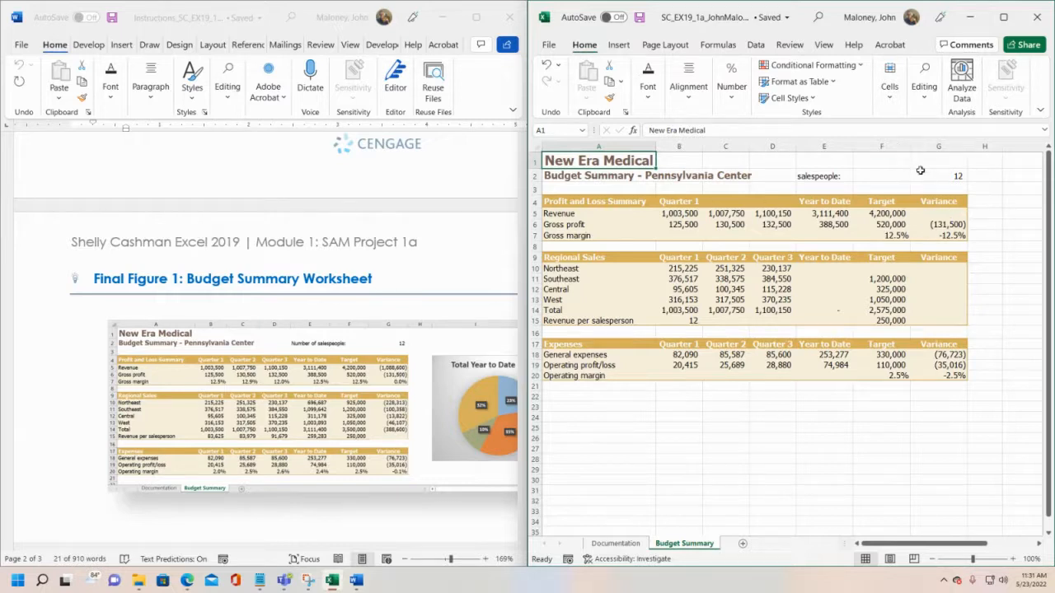
- Compare the blank cells G5, B7:E7, G10:G14, E10:E14 and C15:E15 with the final figure in the instructions
click(930, 217)
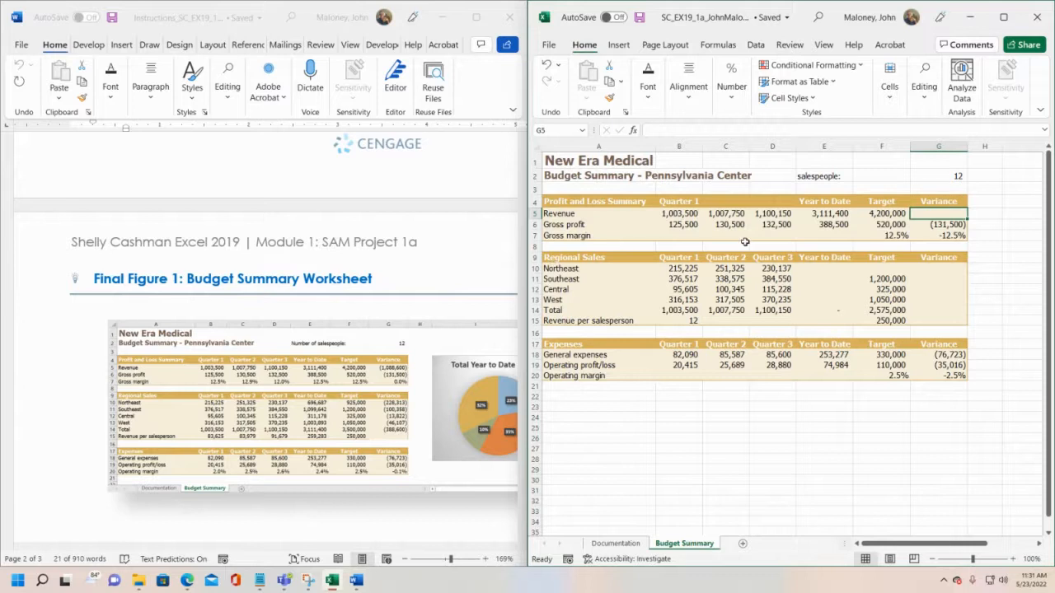
click(674, 234)
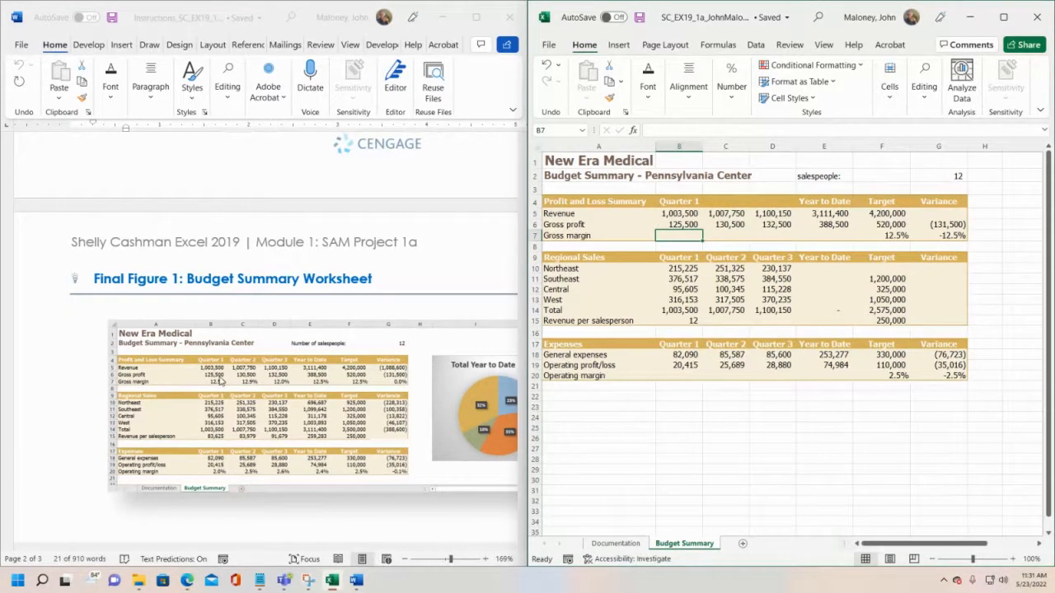
drag(733, 228, 733, 232)
click(790, 234)
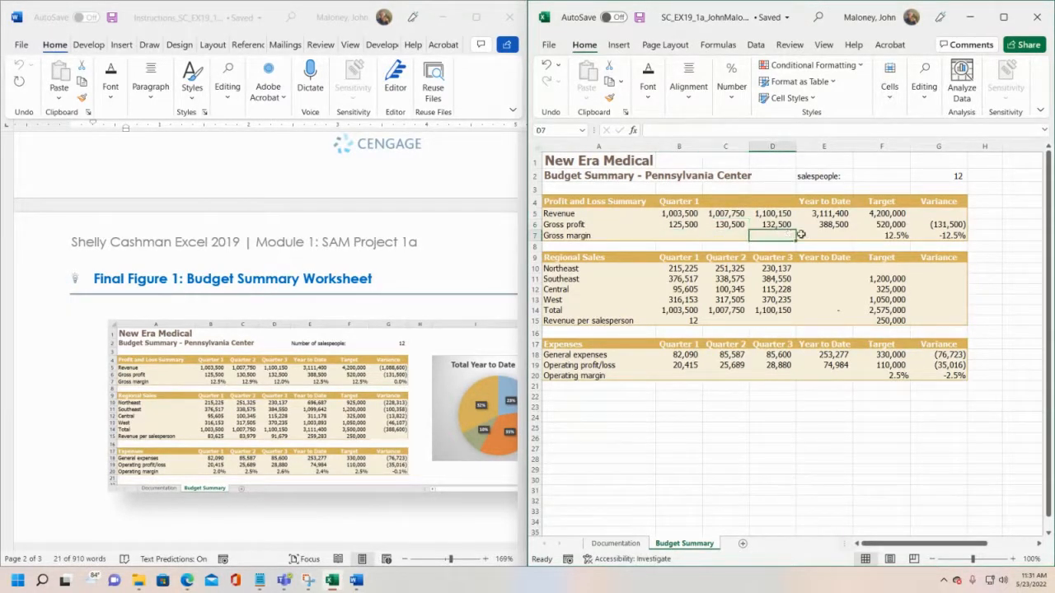
click(830, 236)
click(951, 268)
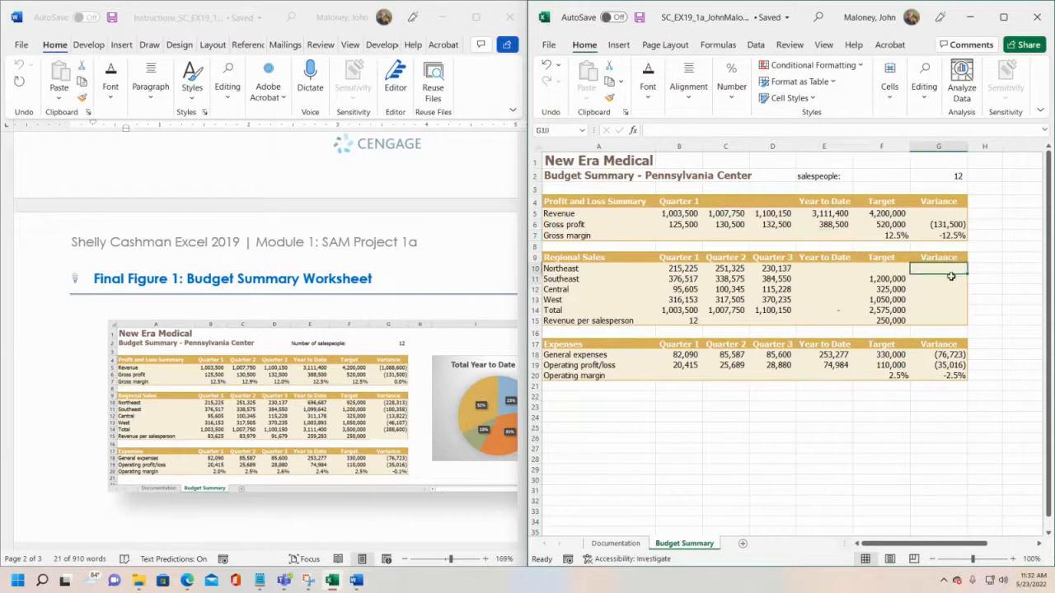
drag(951, 276, 947, 311)
drag(837, 267, 844, 309)
drag(733, 318, 847, 320)
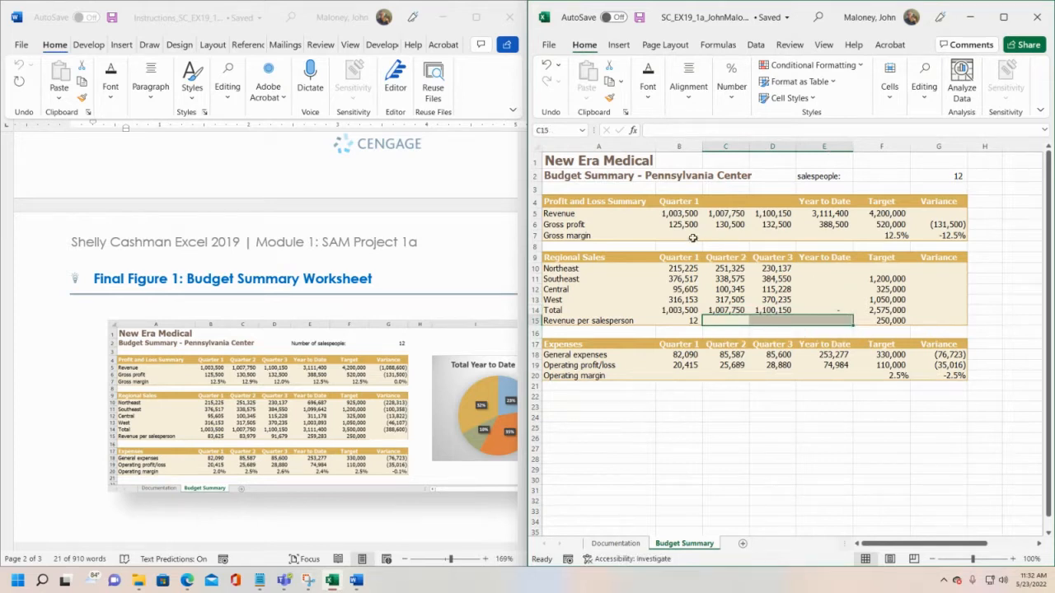
drag(692, 237, 817, 239)
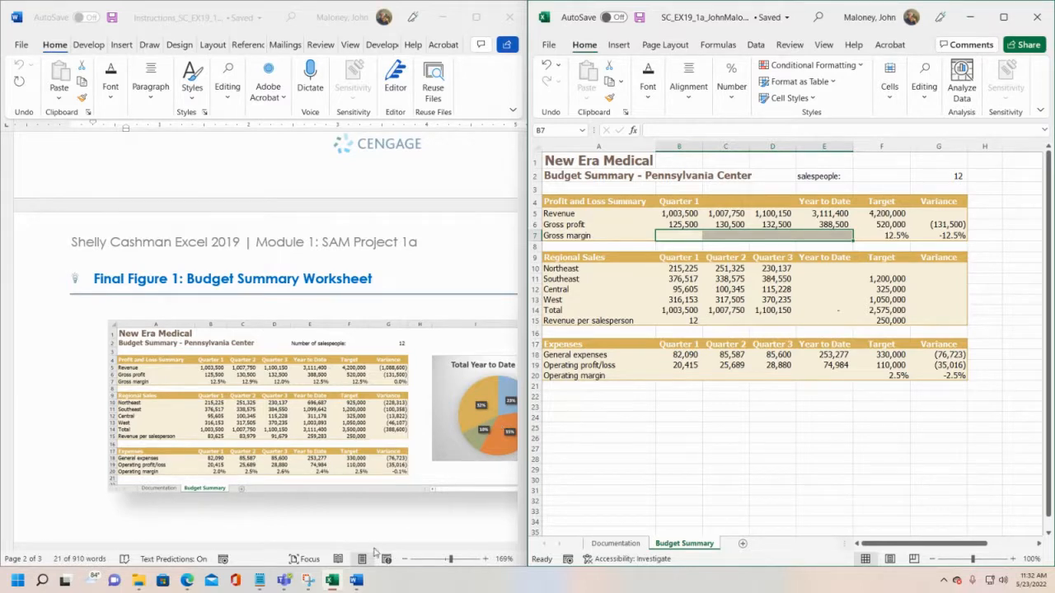
- Reduce the Word instructions to 110% zoom and return to the start of the project steps
click(452, 560)
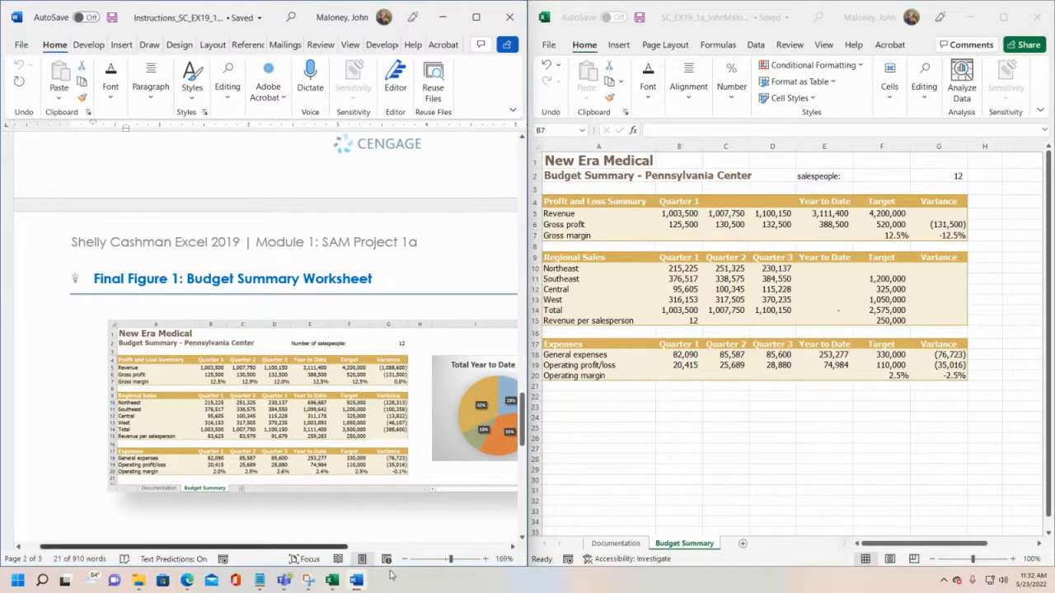
drag(450, 559, 446, 561)
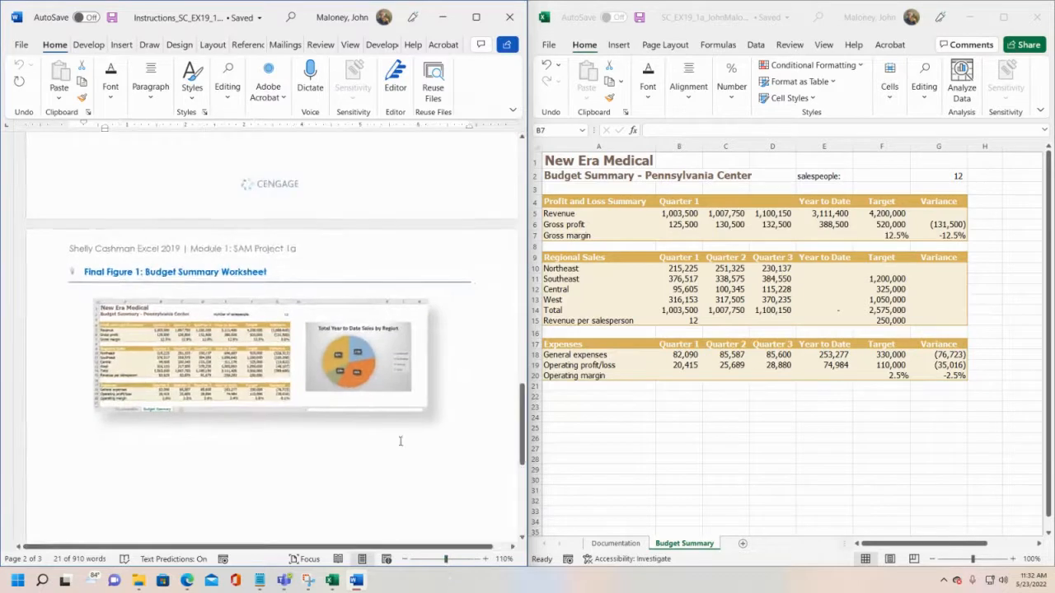
scroll(435, 425, up, 1)
scroll(435, 425, up, 15)
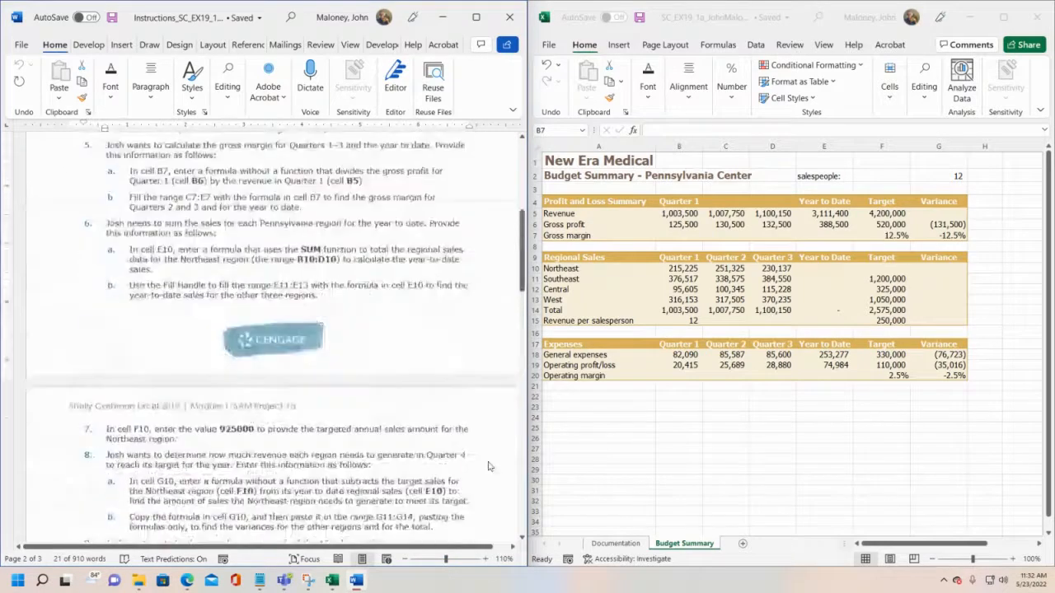
scroll(488, 462, up, 6)
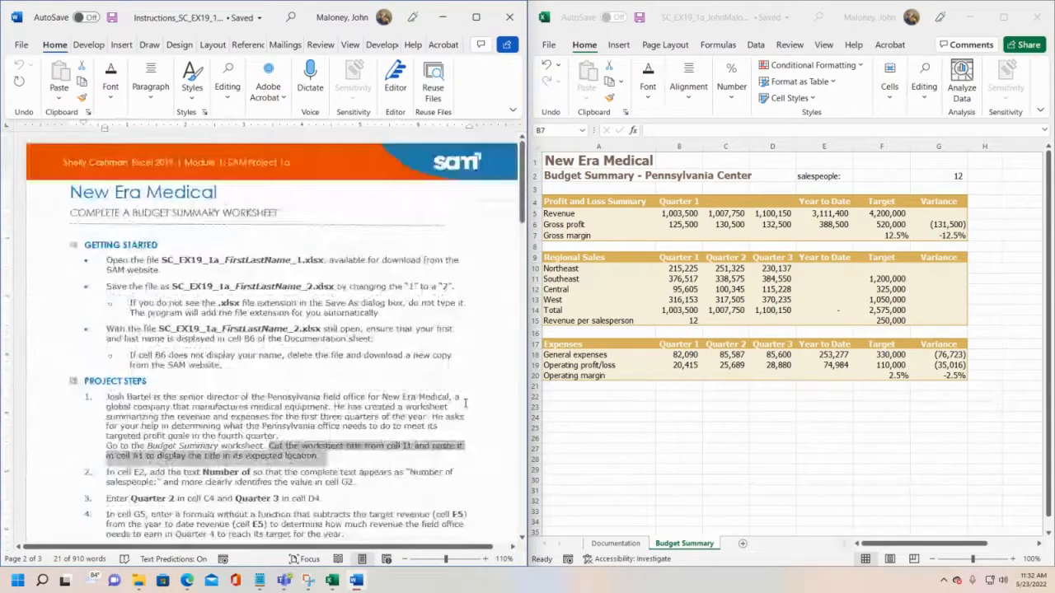
scroll(465, 403, down, 3)
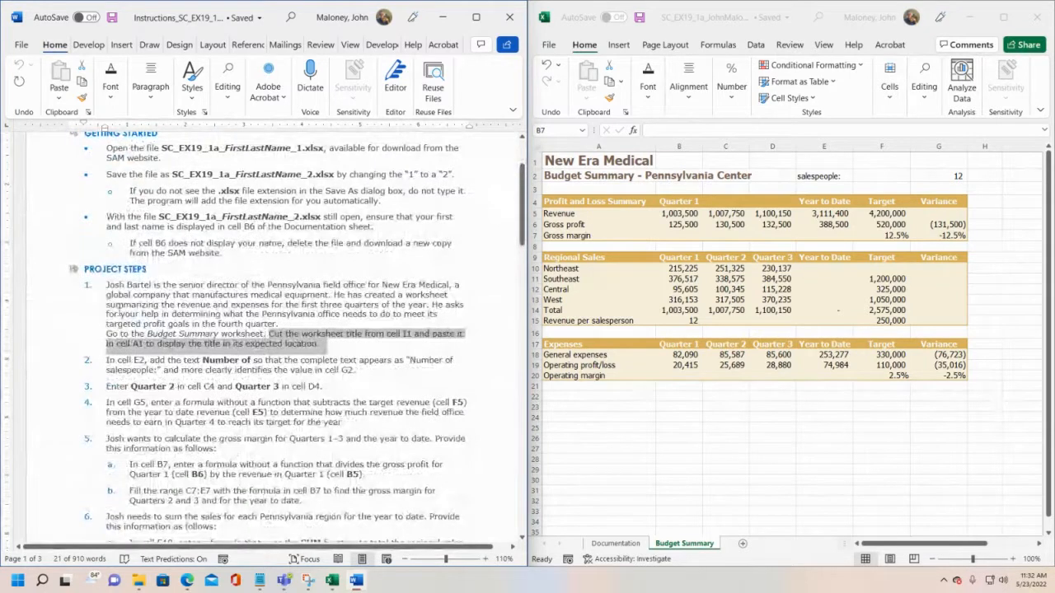
scroll(120, 313, down, 2)
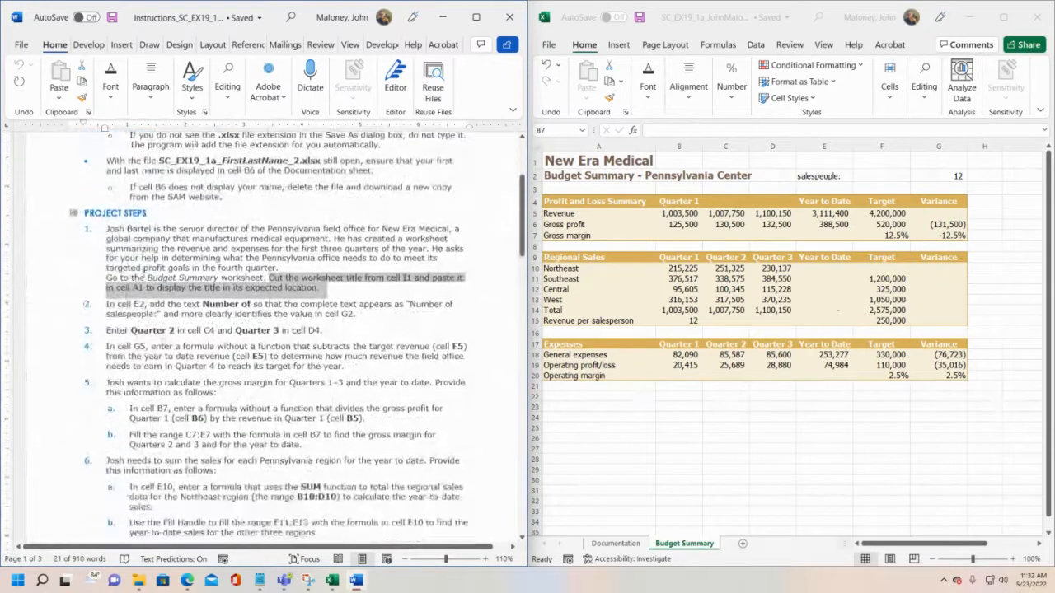
- Read project step 2, locate cells E2 and G2 on the worksheet, and highlight "Number of salespeople:" in the instructions
click(138, 304)
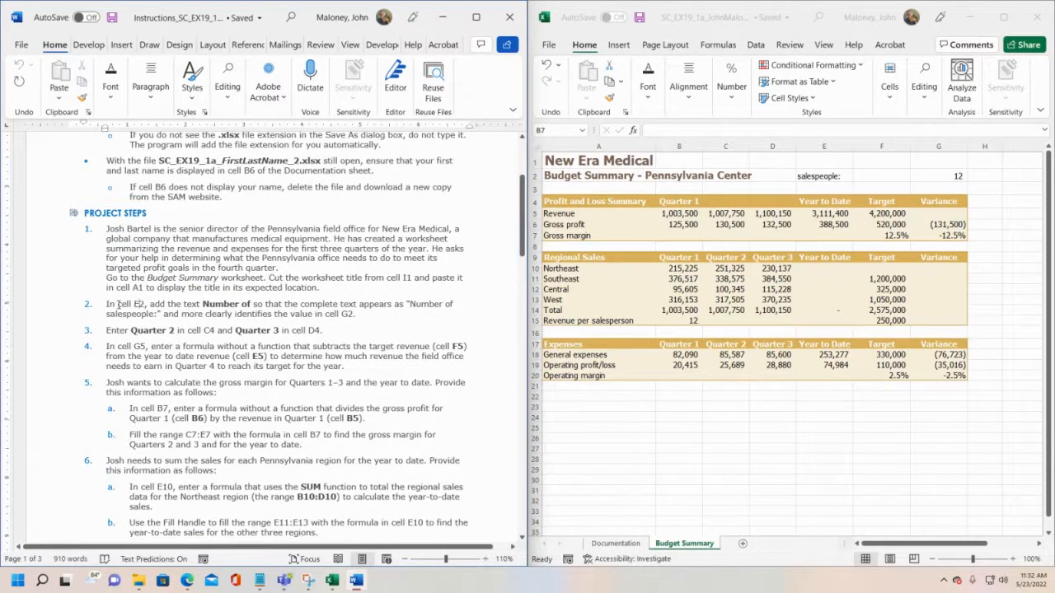
drag(118, 305, 164, 314)
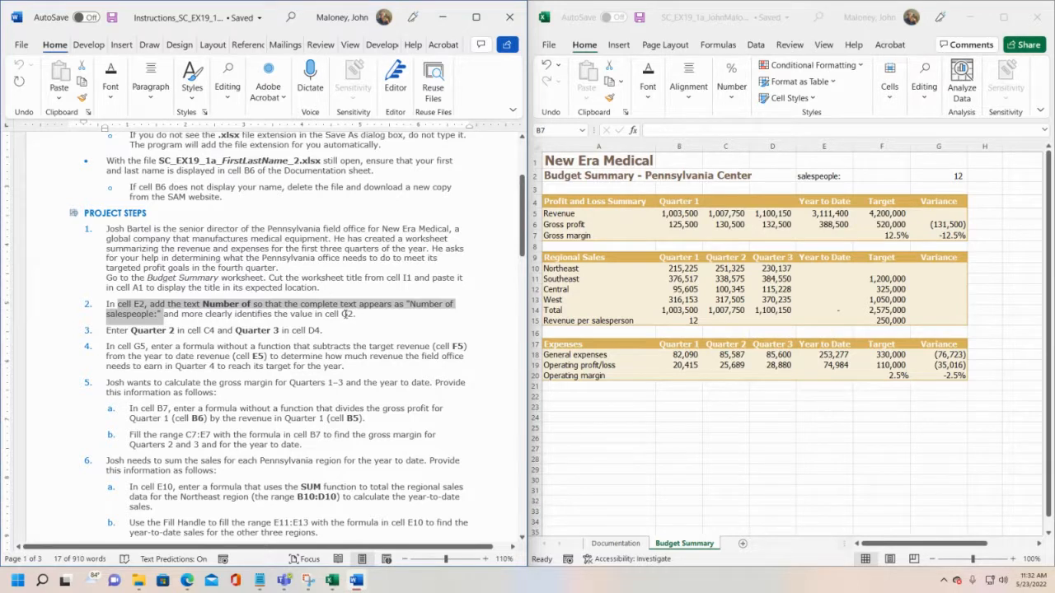
double_click(346, 314)
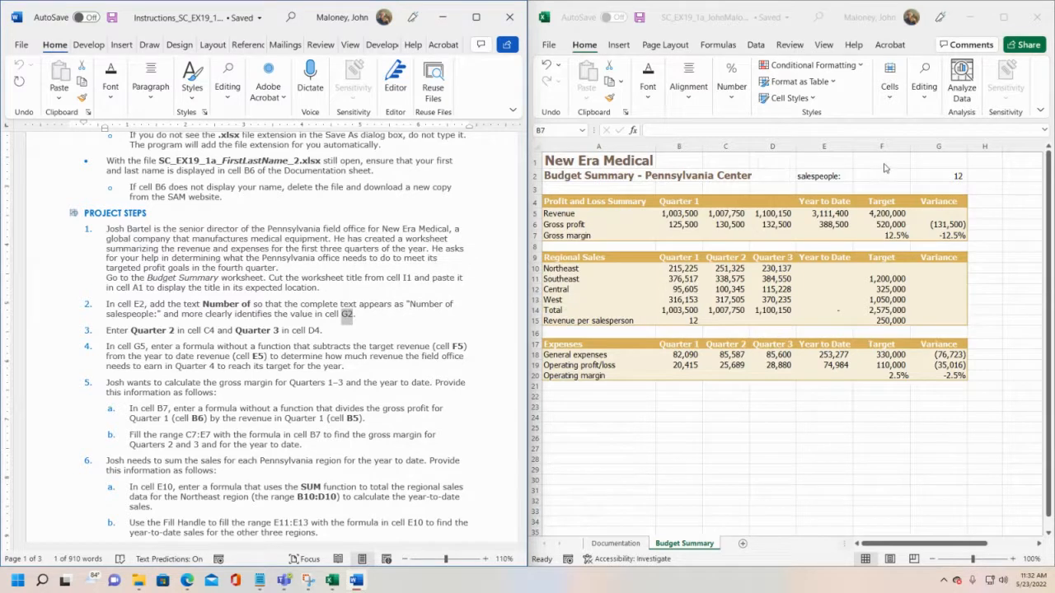
click(944, 146)
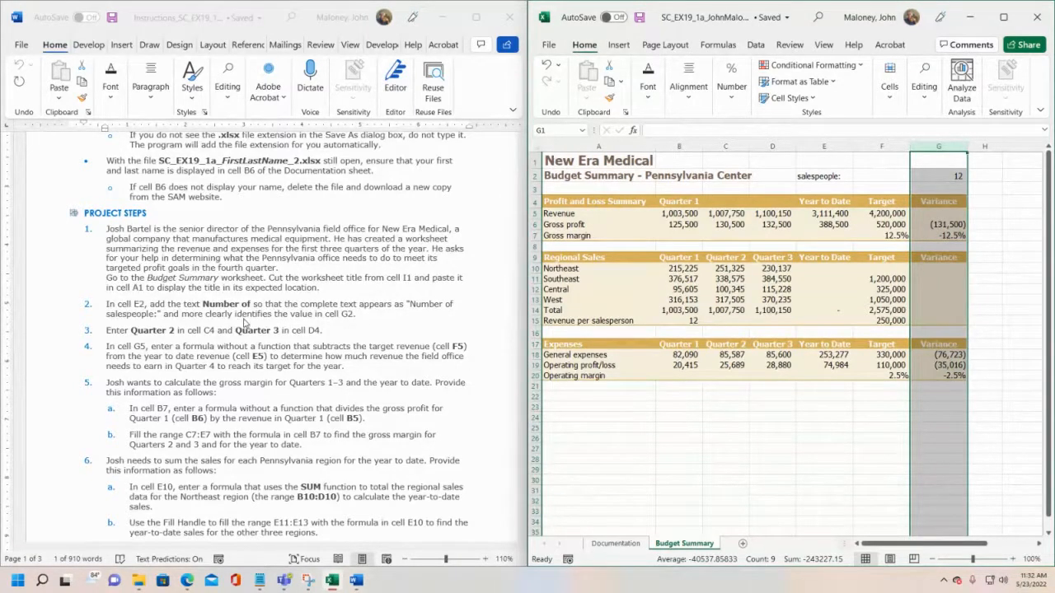
click(829, 176)
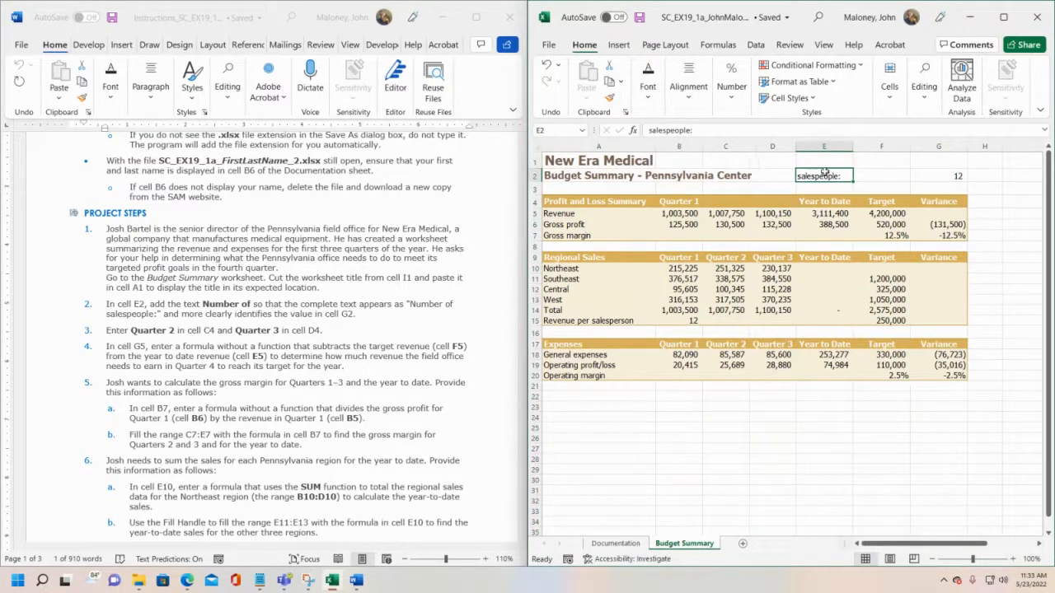
click(954, 176)
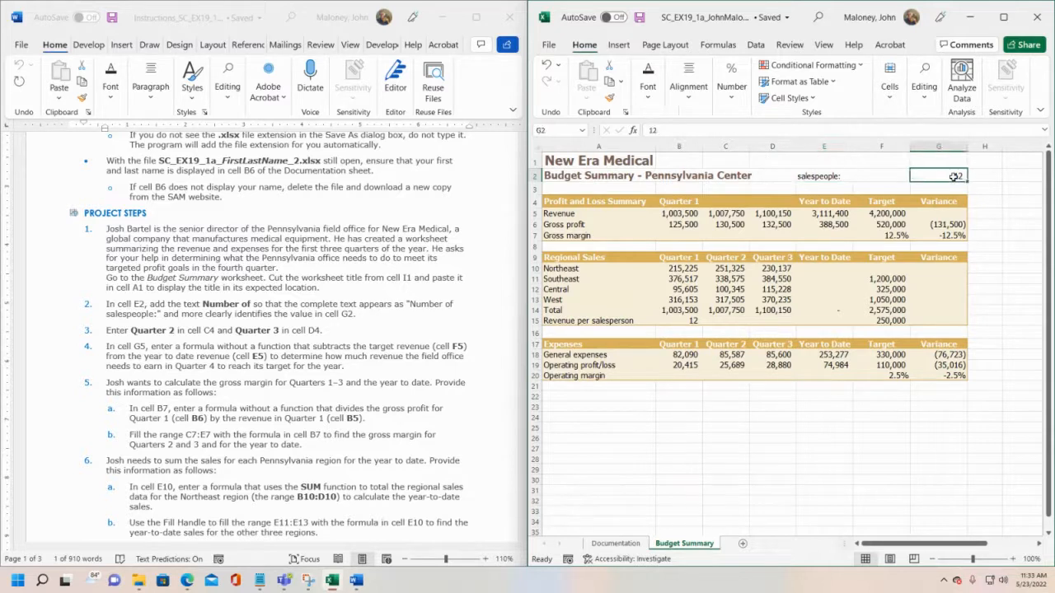
click(822, 175)
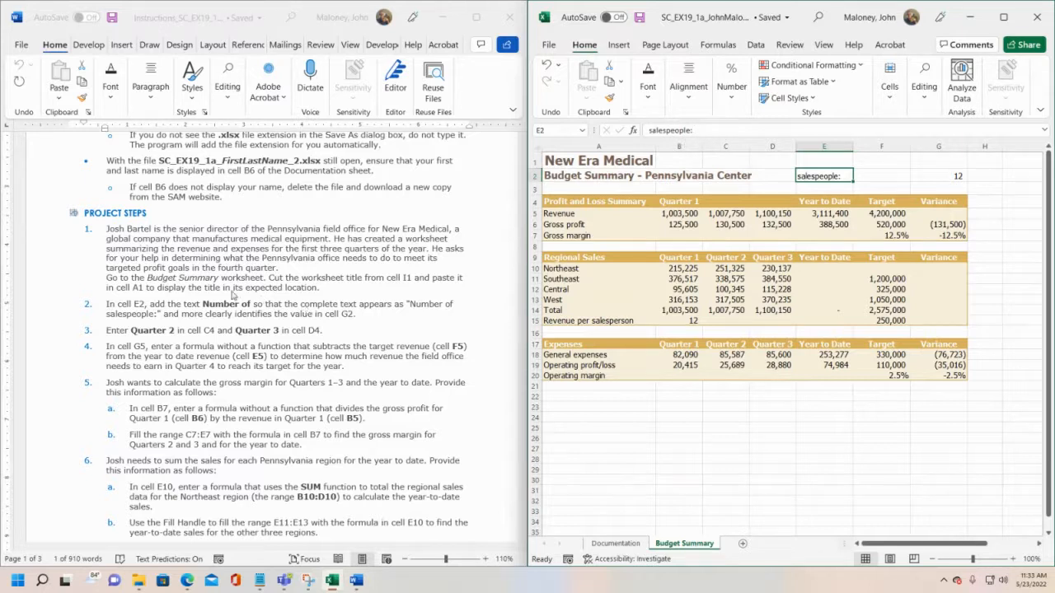
click(413, 307)
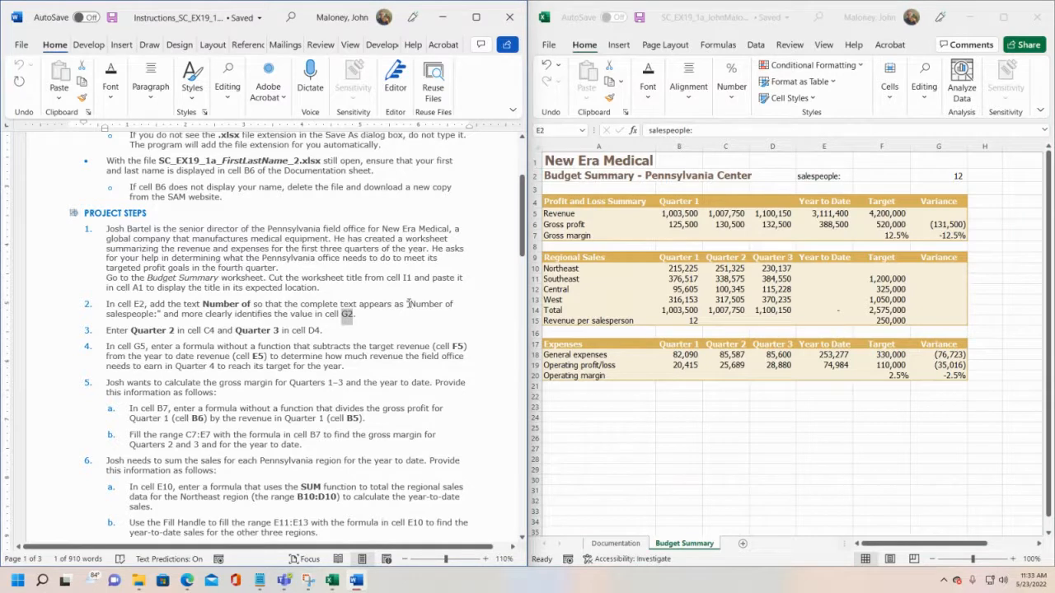
drag(408, 304, 160, 312)
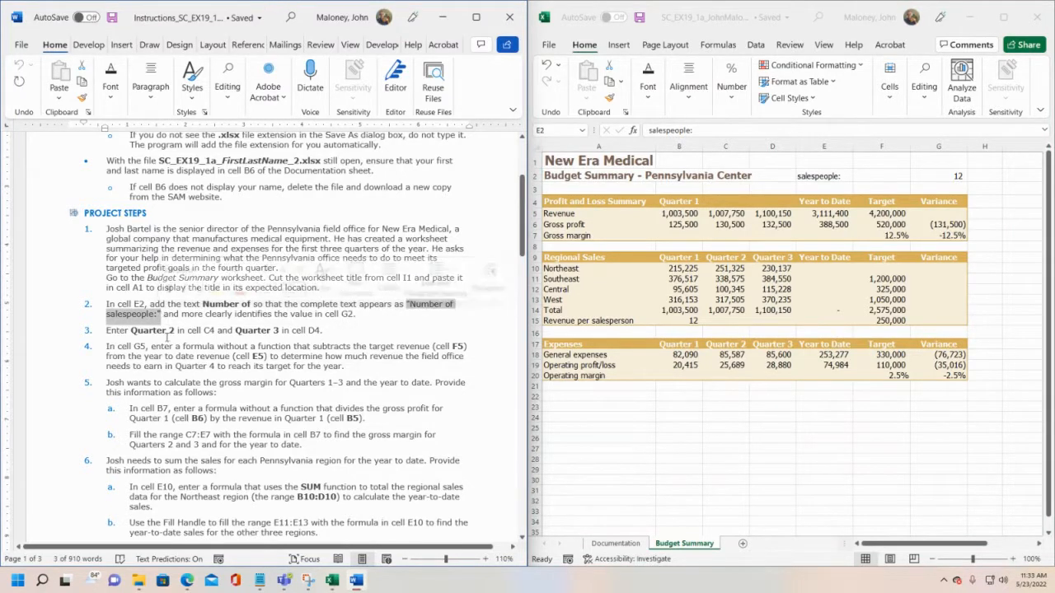
- Add "Number of" before the text in cell E2 so it reads "Number of salespeople:", and save the workbook
click(832, 176)
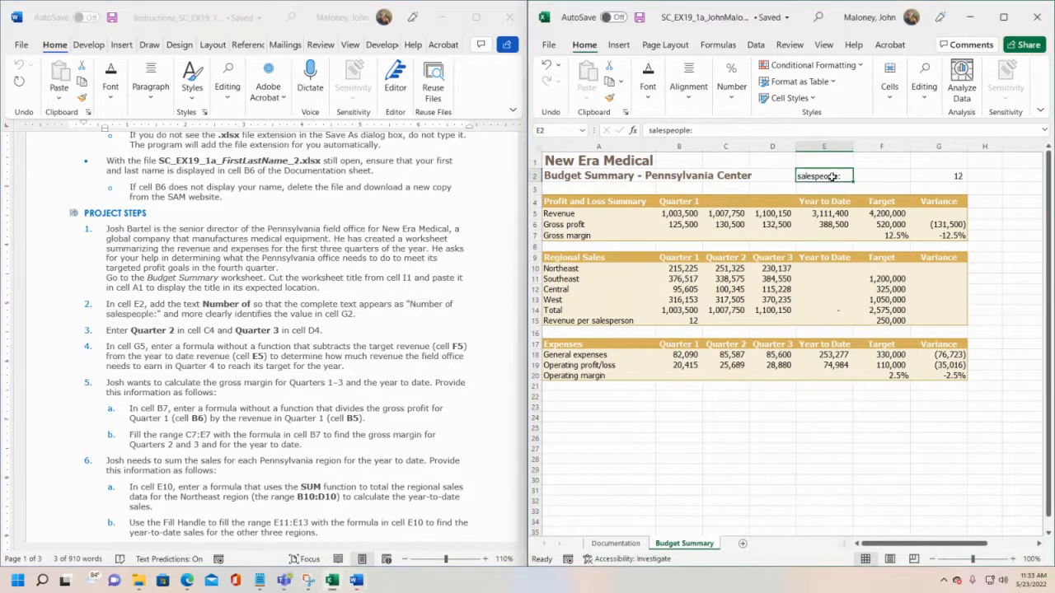
click(649, 130)
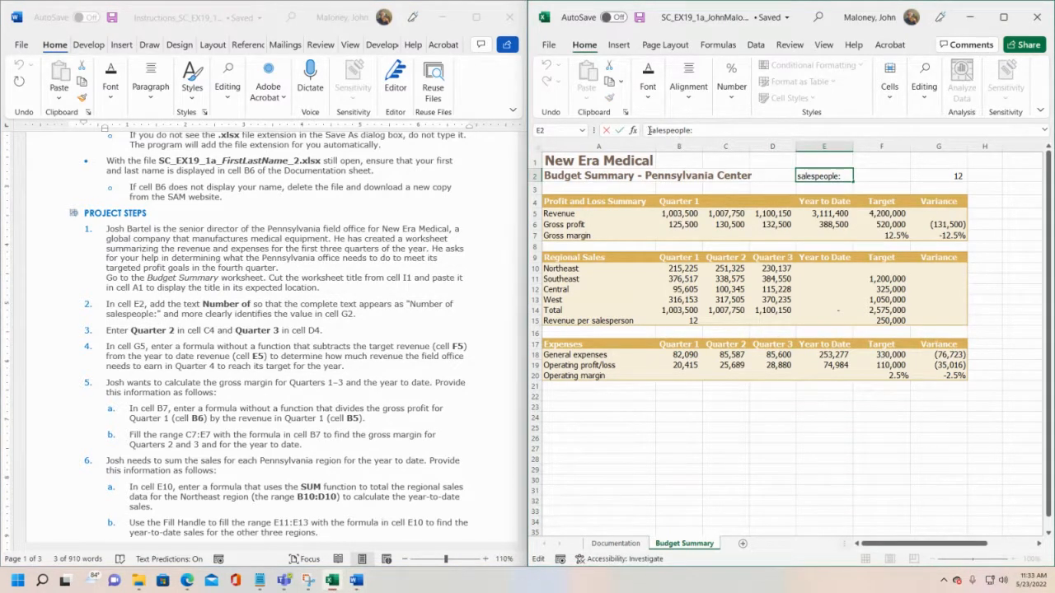
text(Number)
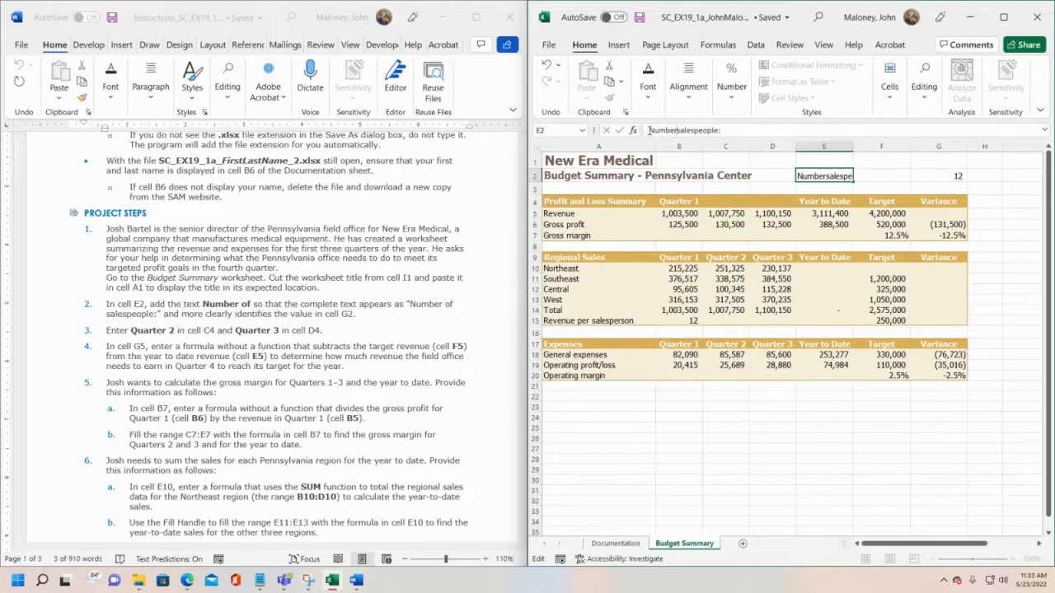
text( of)
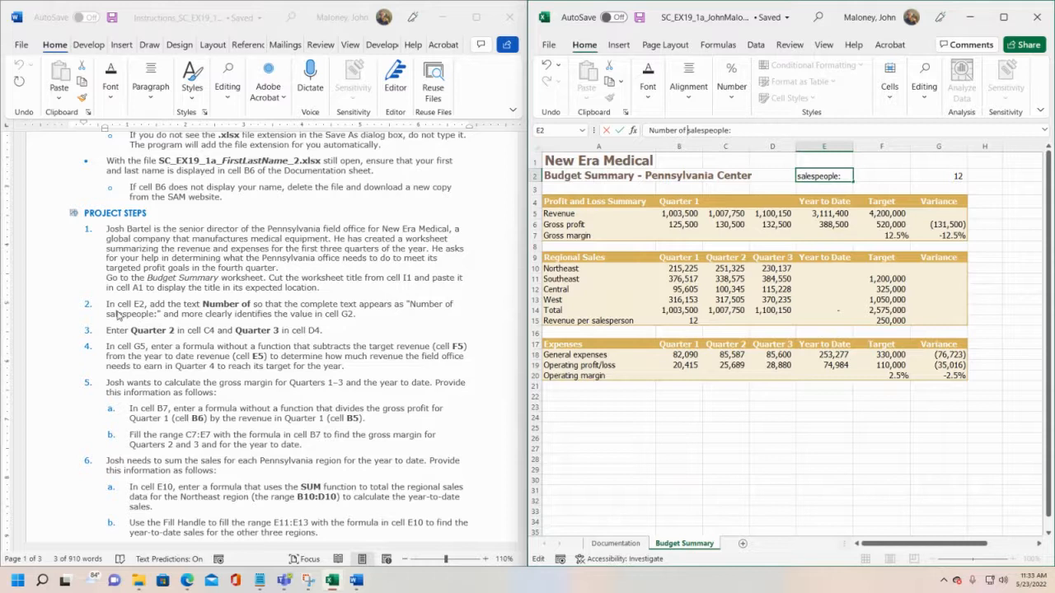
key(Return)
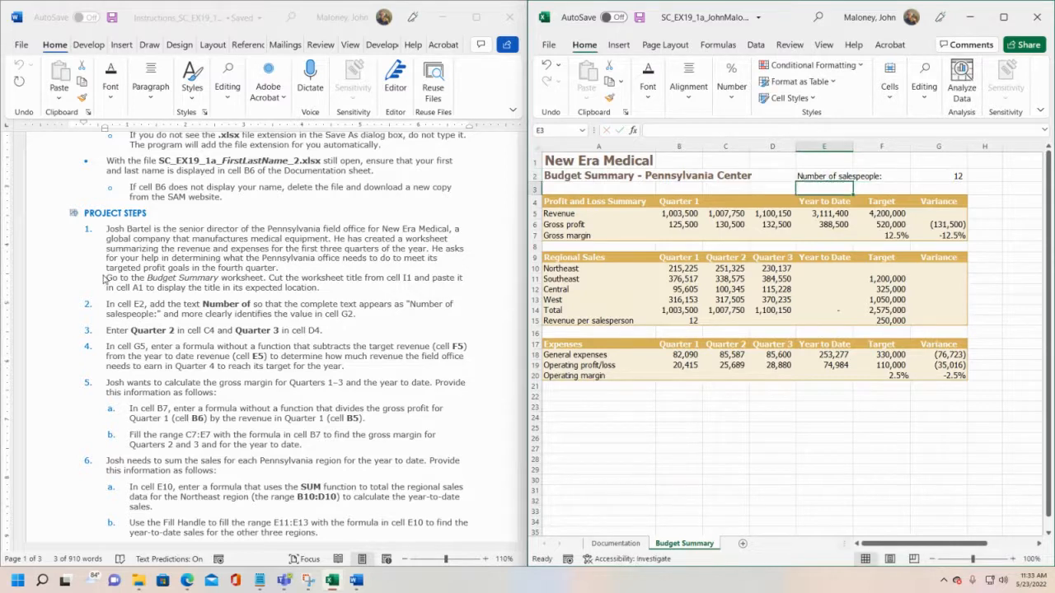
click(826, 176)
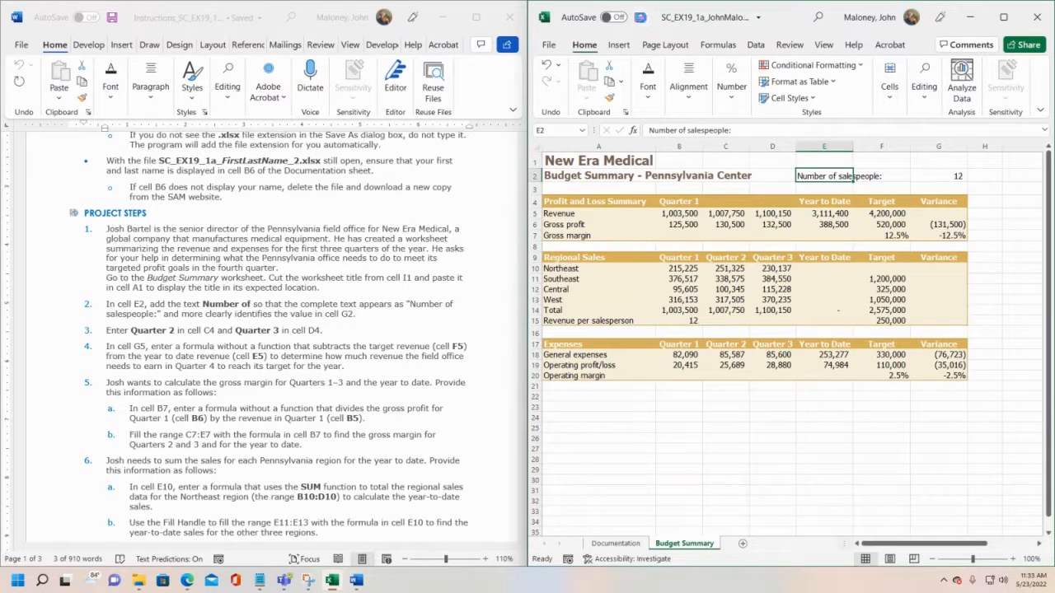
click(639, 17)
- Enlarge Final Figure 1 in the Word instructions to 191% and compare its salespeople label with cell E2 of the worksheet
scroll(521, 214, down, 1)
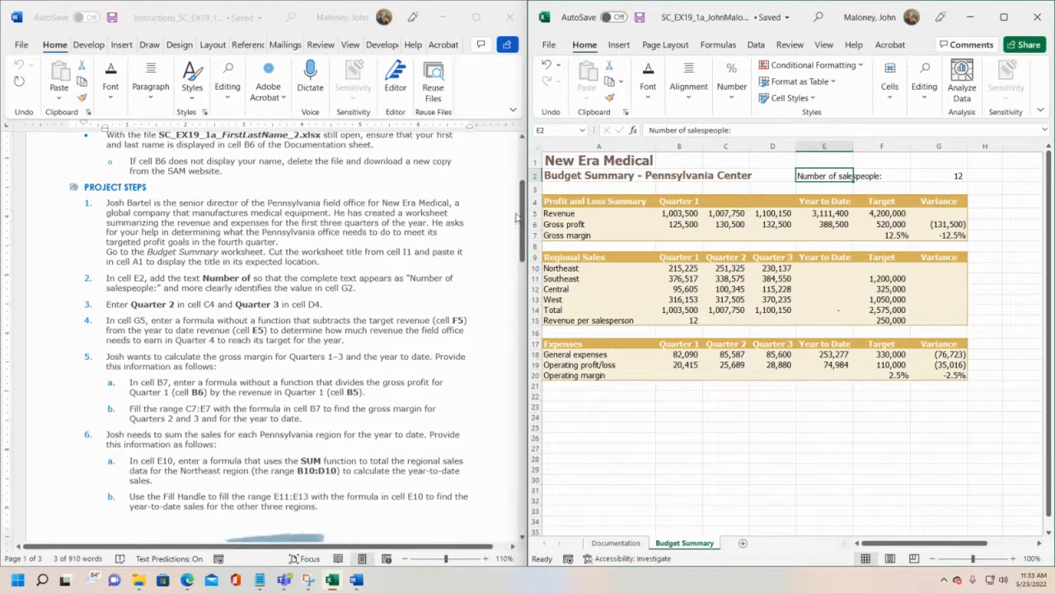
drag(521, 215, 520, 441)
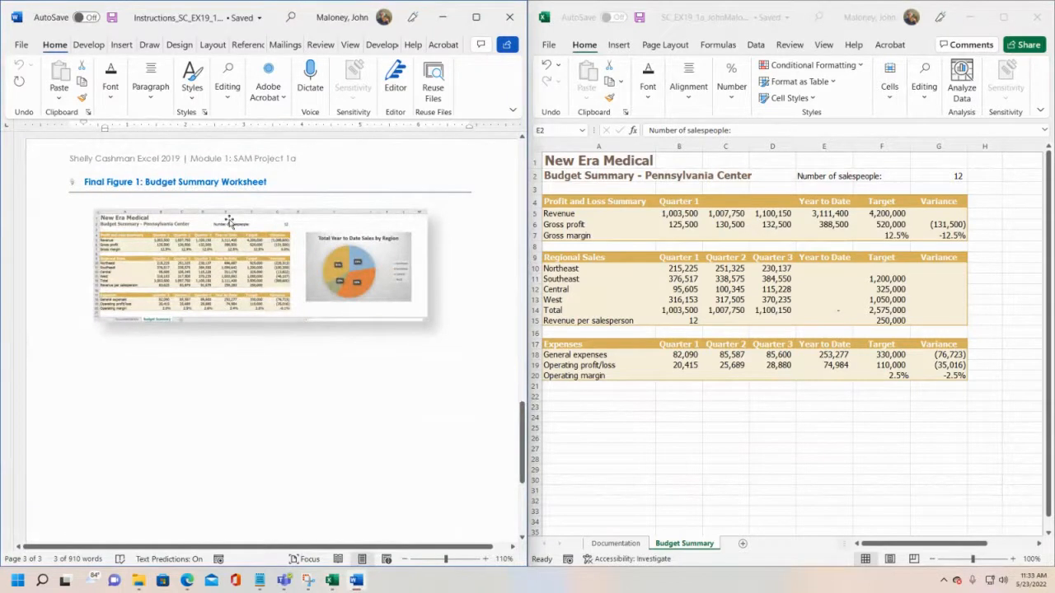
click(230, 222)
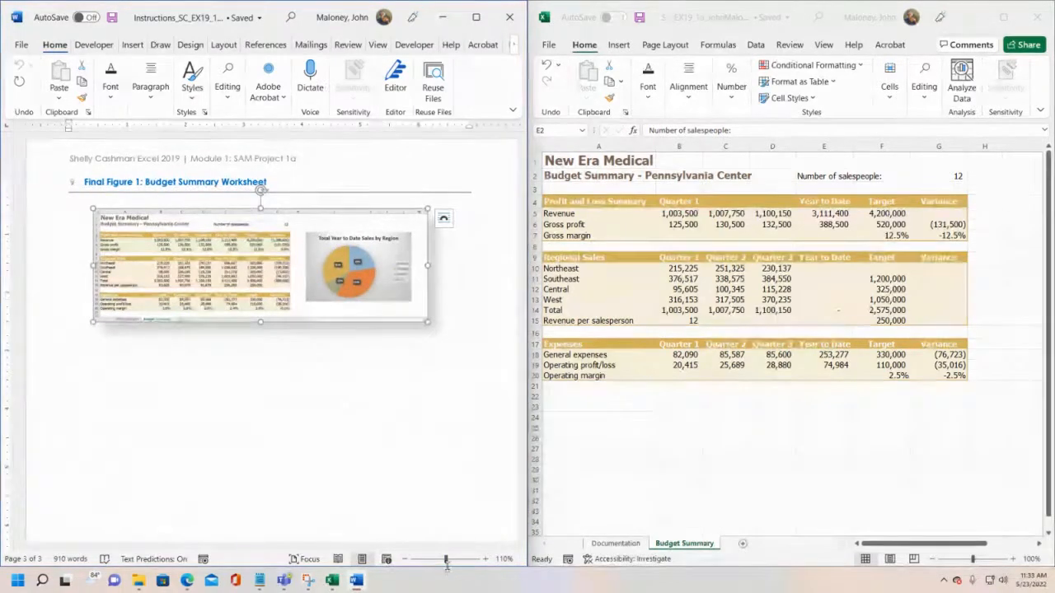
drag(445, 559, 453, 561)
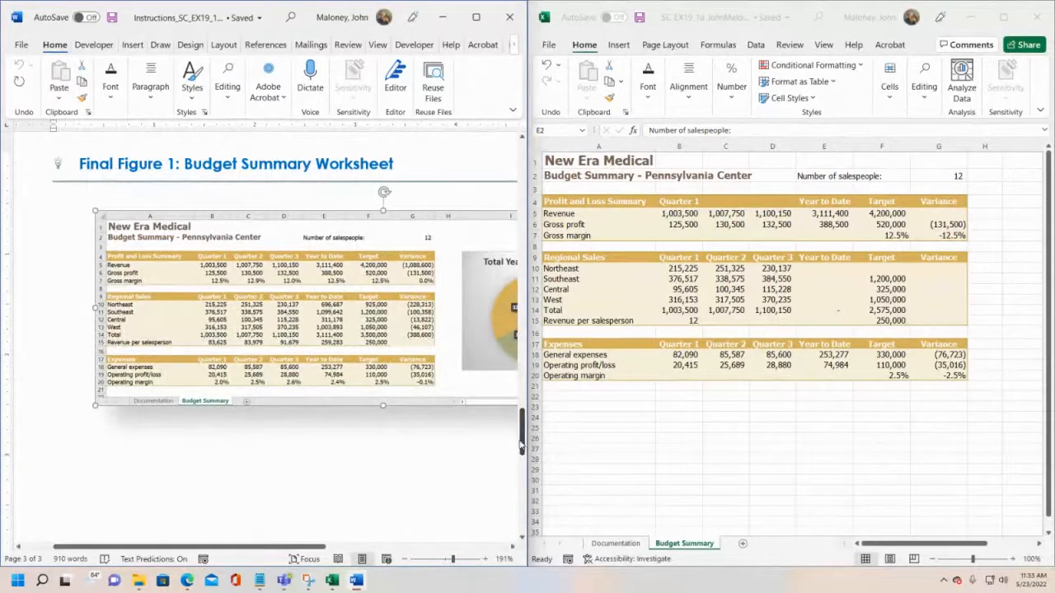
- Return the Word instructions to the project steps at 99% zoom and save the Excel workbook
drag(521, 436, 541, 235)
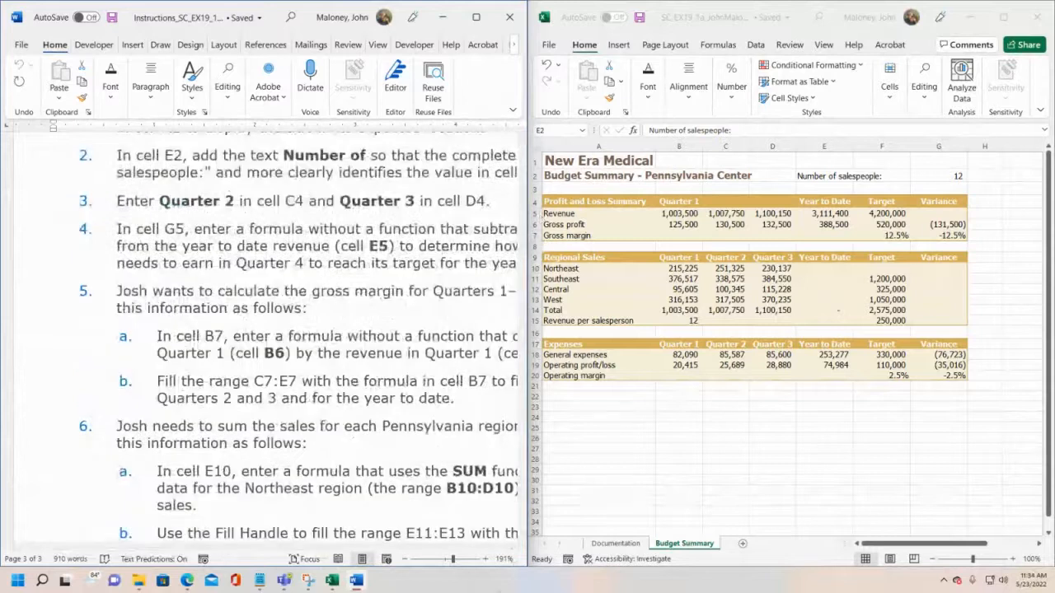
click(446, 560)
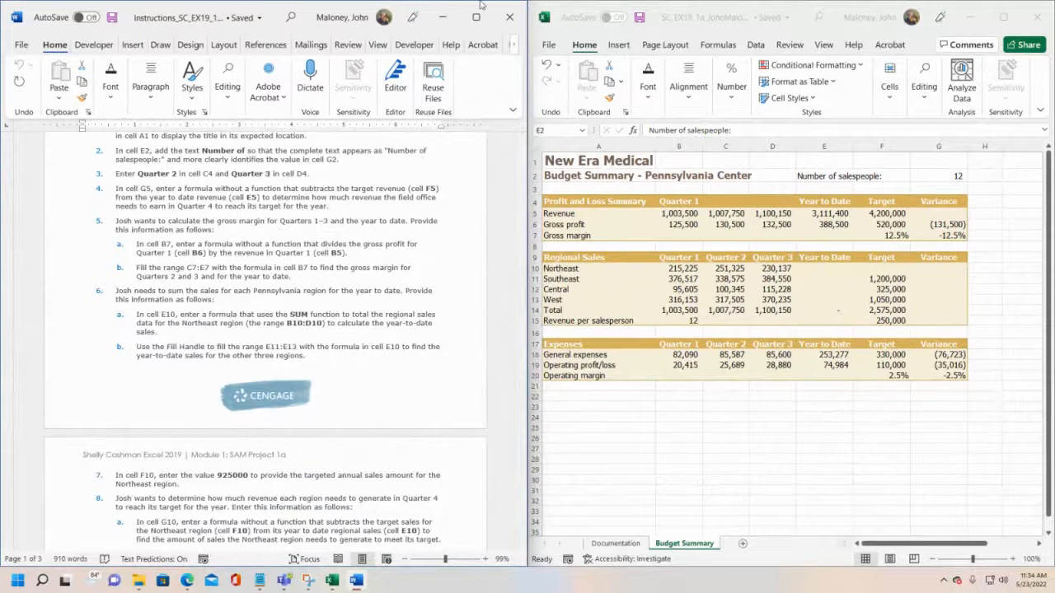
click(640, 22)
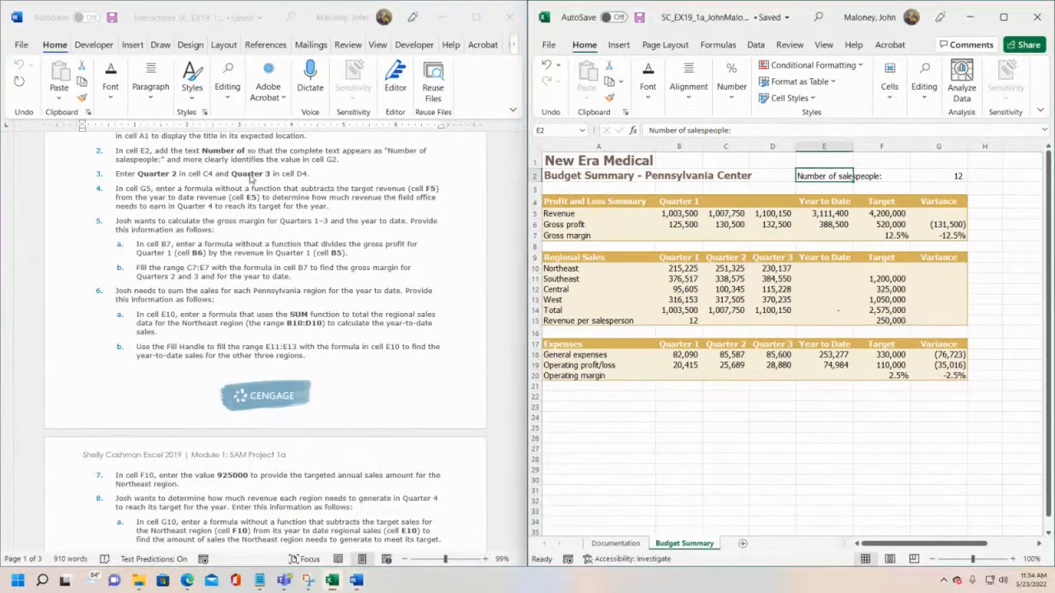
- Read project step 3 and locate the blank heading cells C4 and D4 beside the Quarter 1 heading in B4
scroll(247, 194, up, 1)
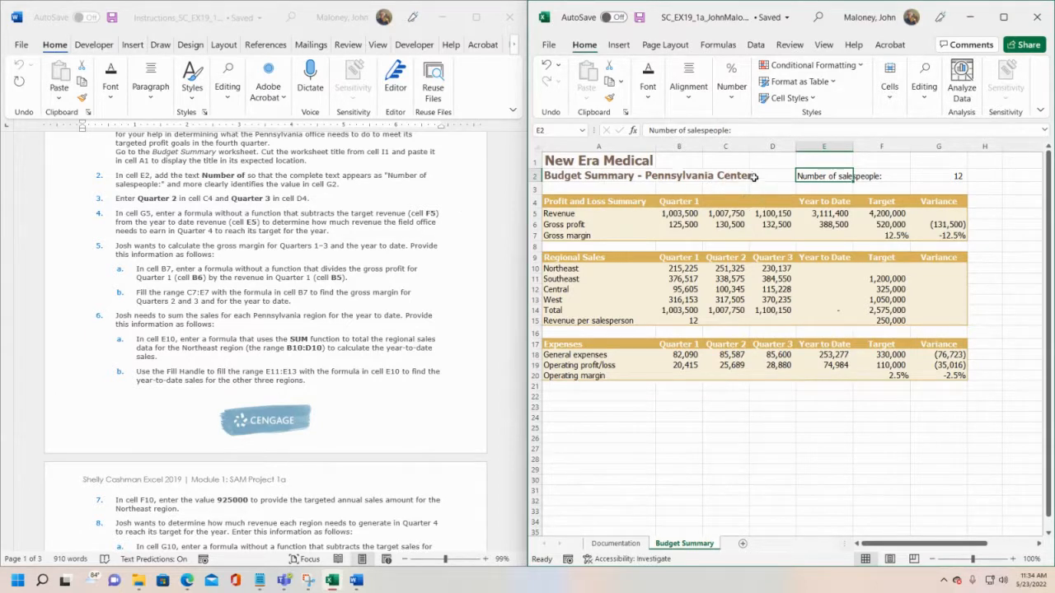
click(729, 199)
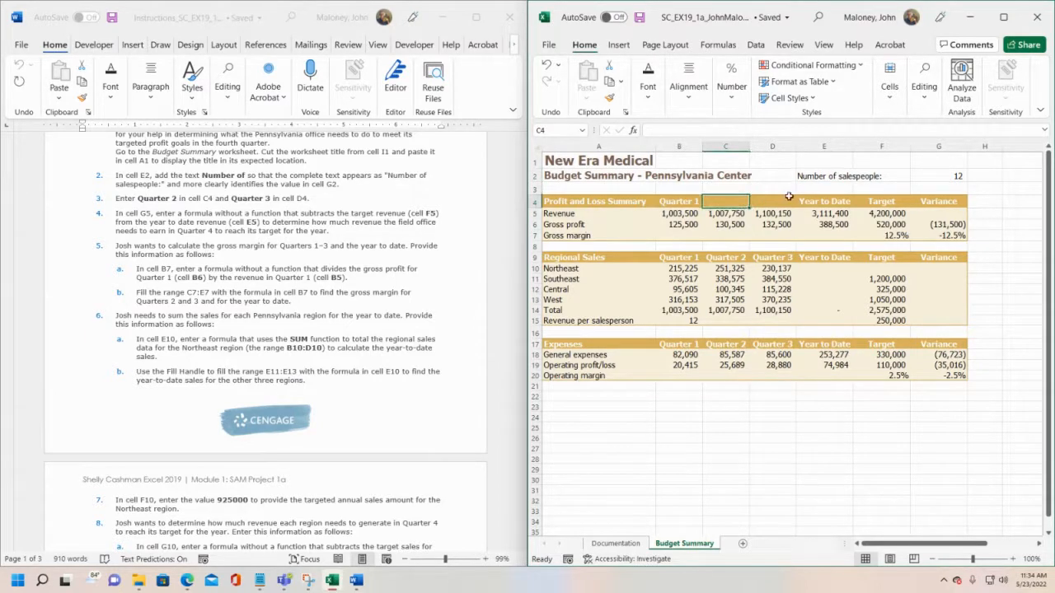
click(774, 204)
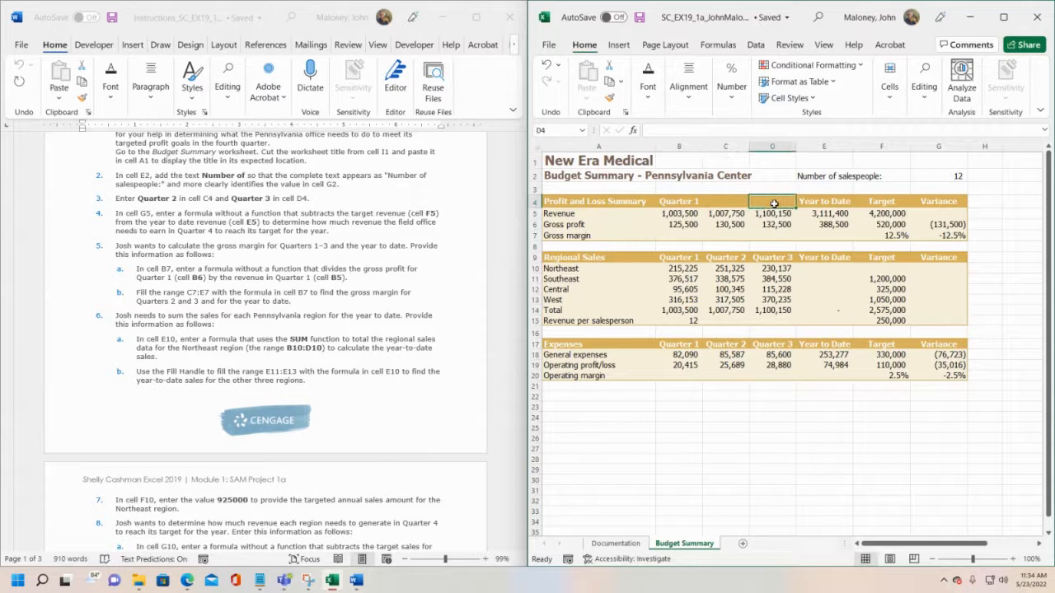
click(666, 202)
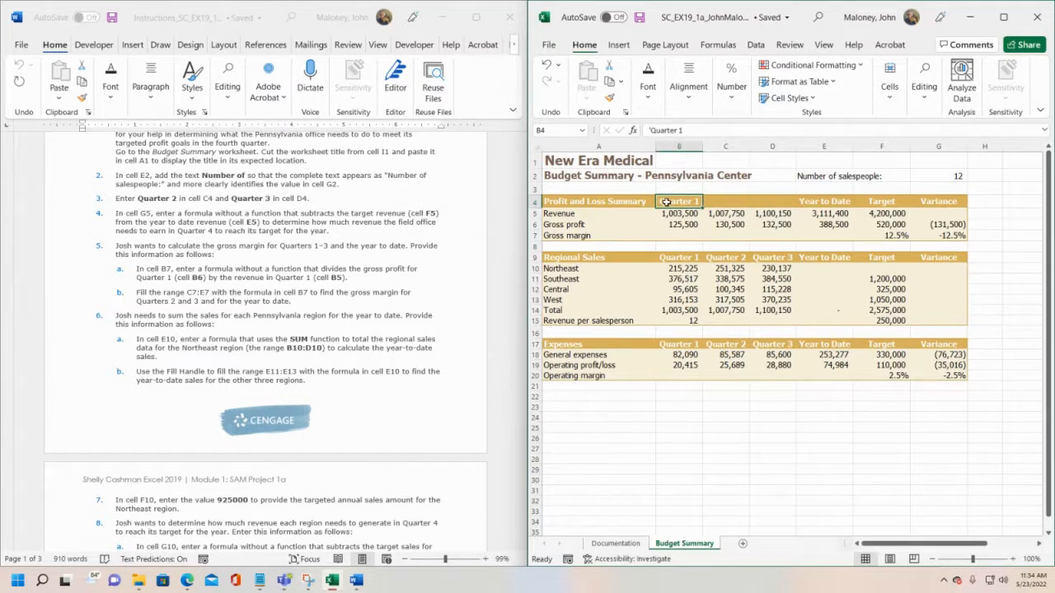
click(728, 198)
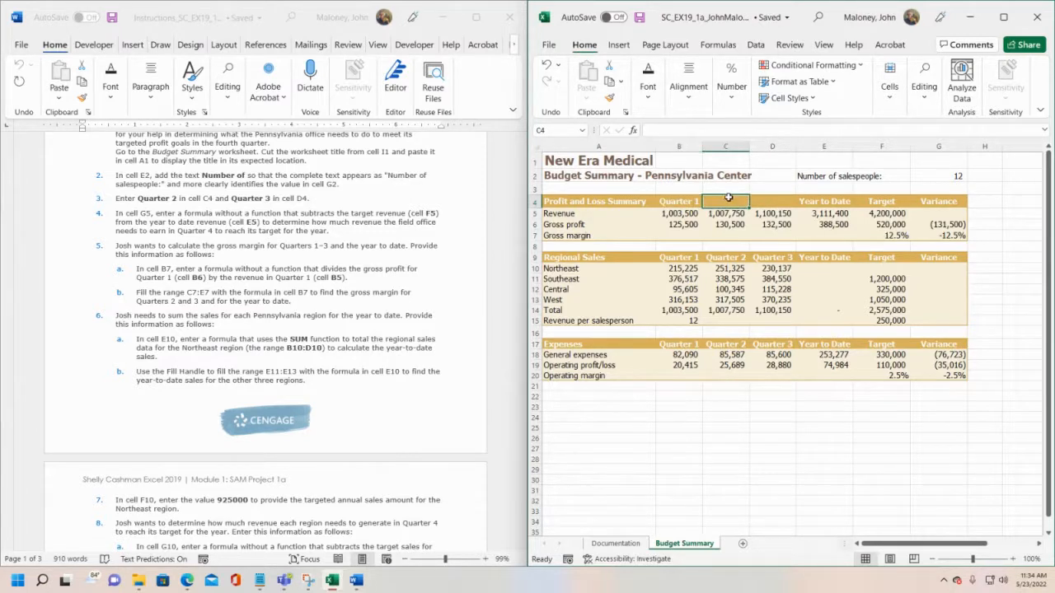
click(774, 202)
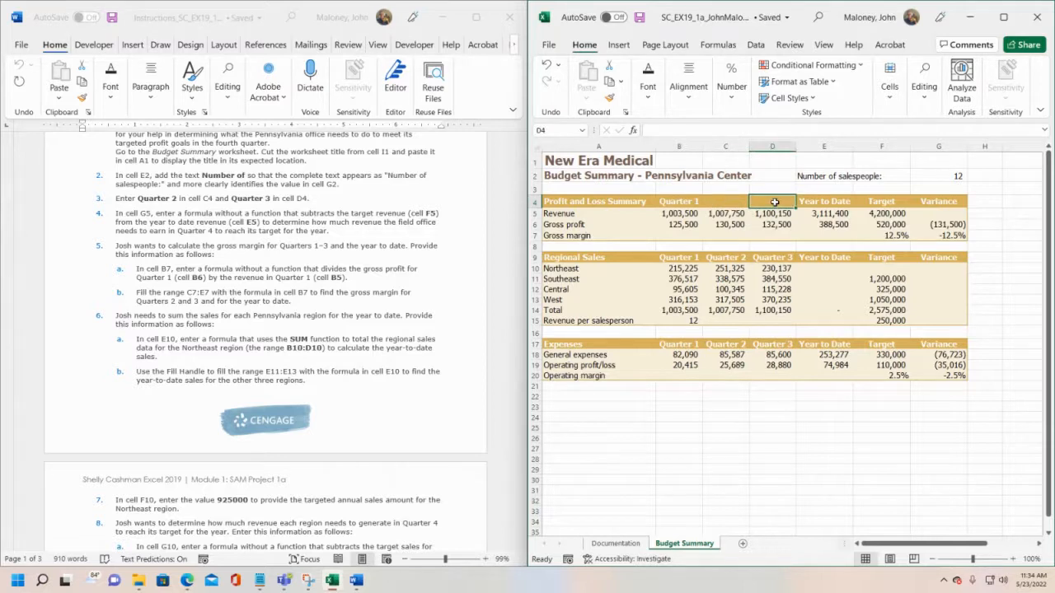
- Enter the heading Quarter 2 in cell C4 and Quarter 3 in cell D4 of the Profit and Loss Summary
click(715, 204)
text(Quarter)
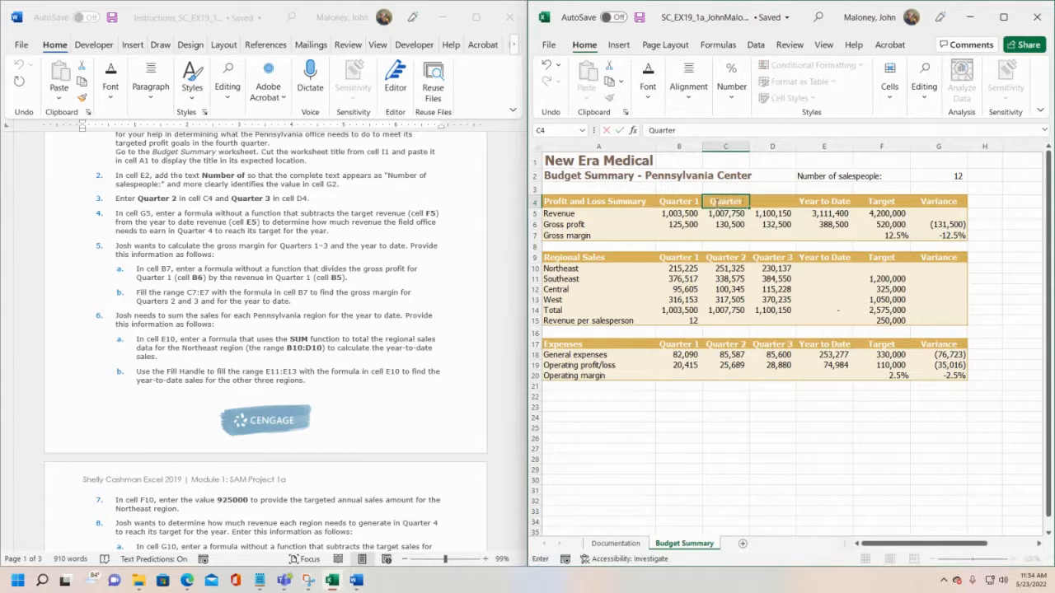
text( 2)
key(Return)
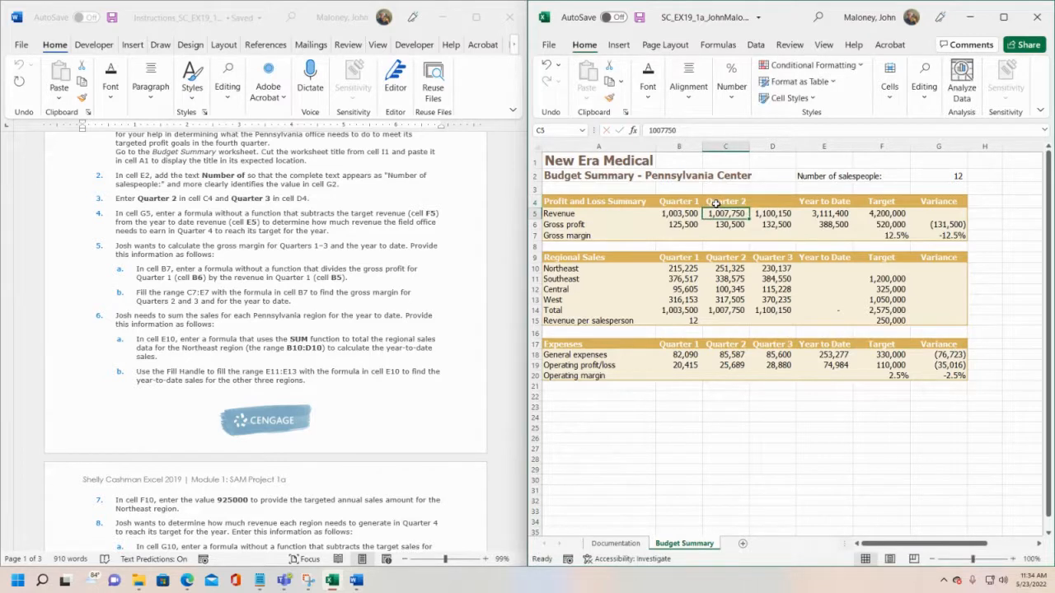
click(773, 197)
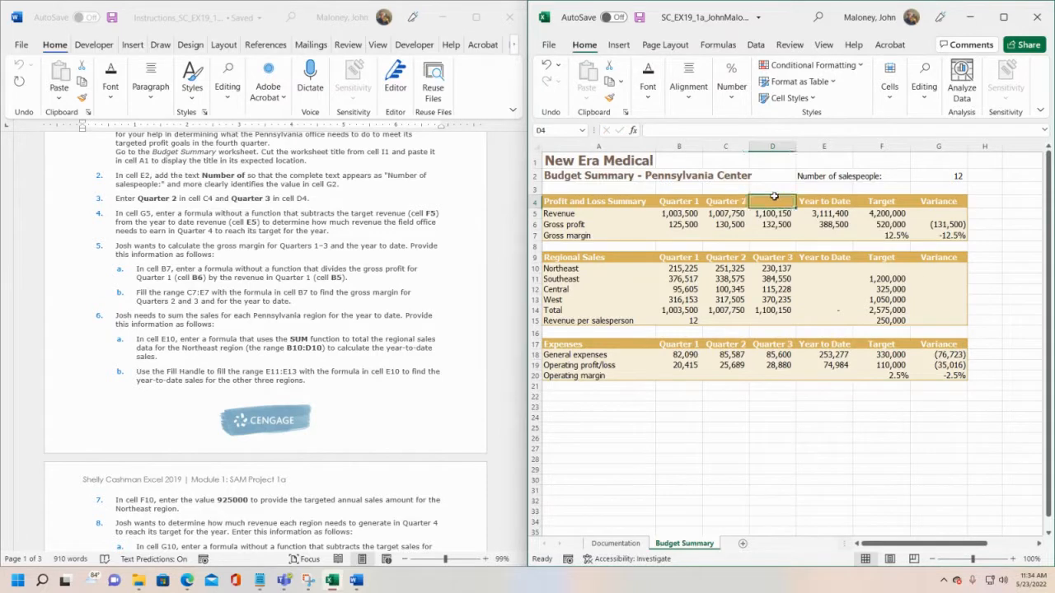
text(Quarter)
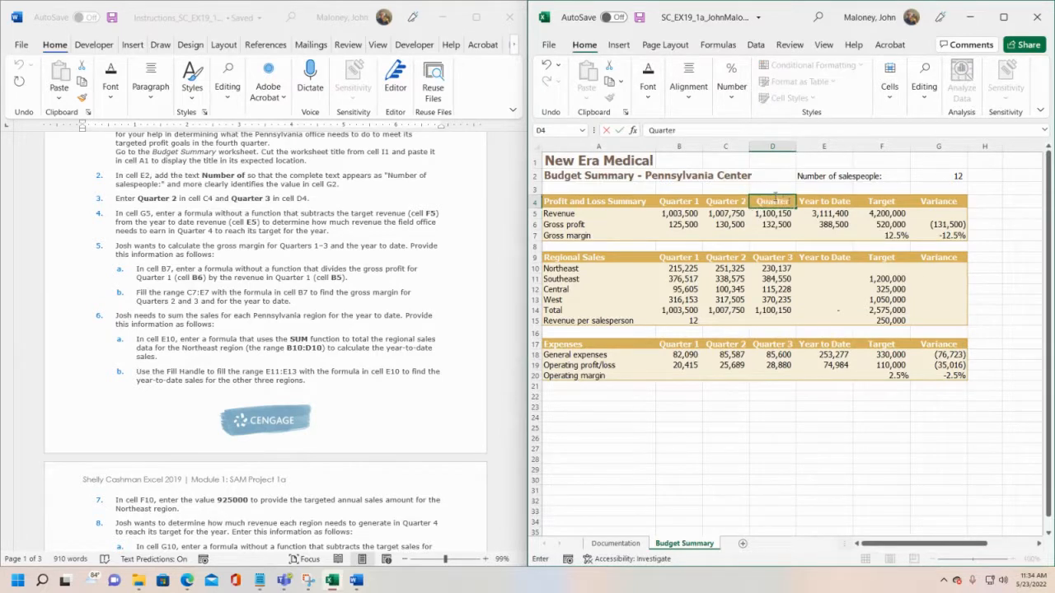
text( 3)
key(Return)
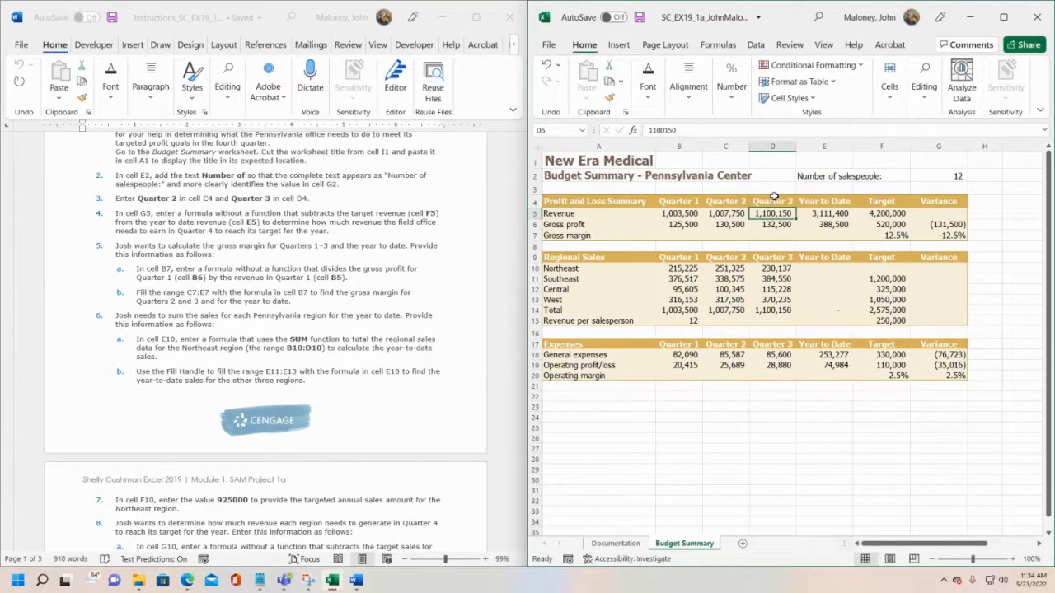
- Compare the headings in B4:E4 with Final Figure 1 enlarged to 223% in the Word instructions, and save the workbook
drag(661, 202, 824, 201)
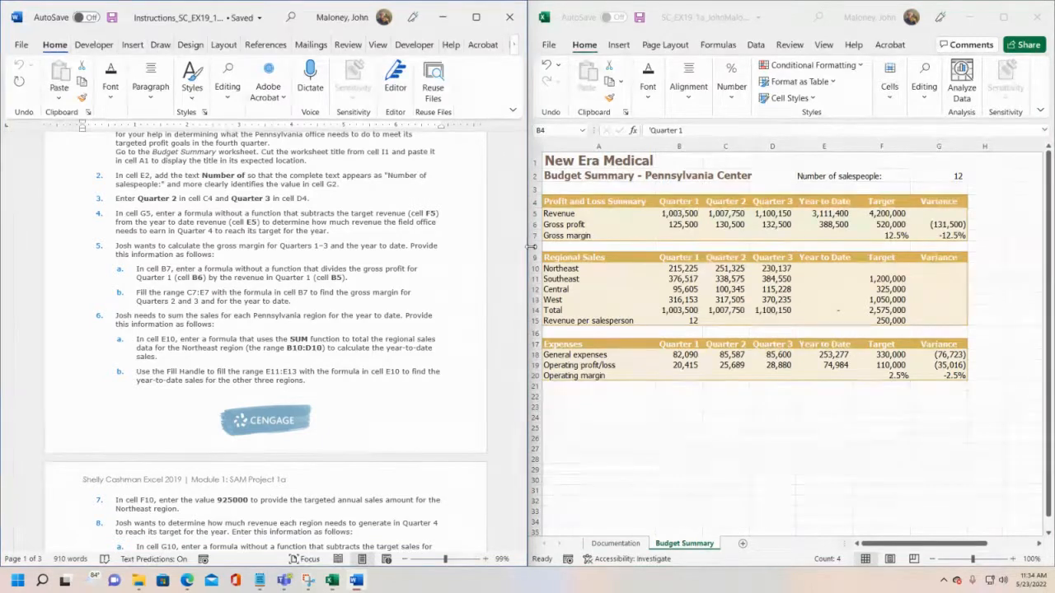
click(523, 245)
drag(522, 245, 522, 437)
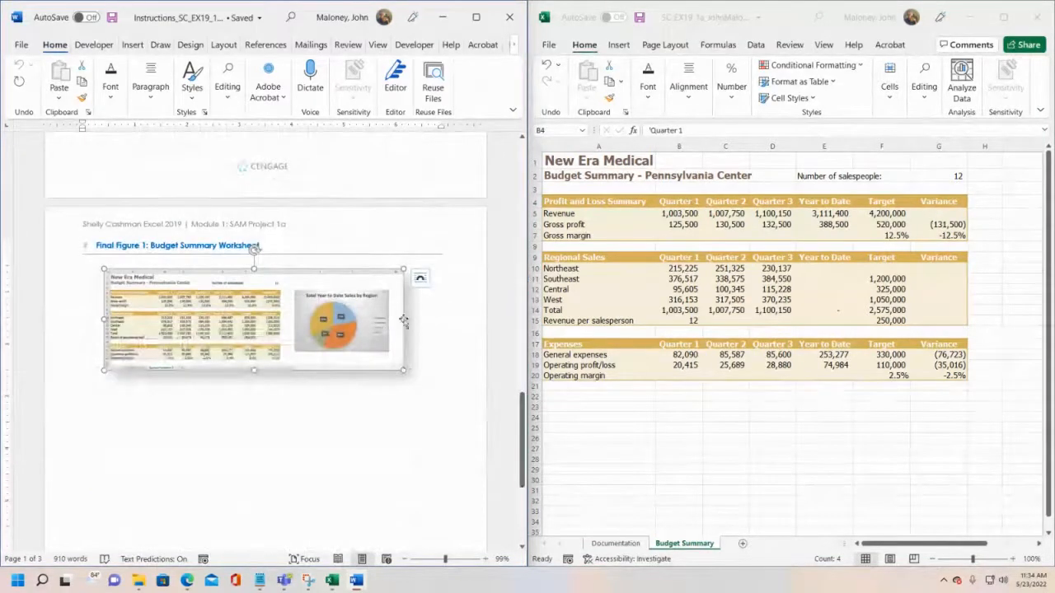
click(459, 559)
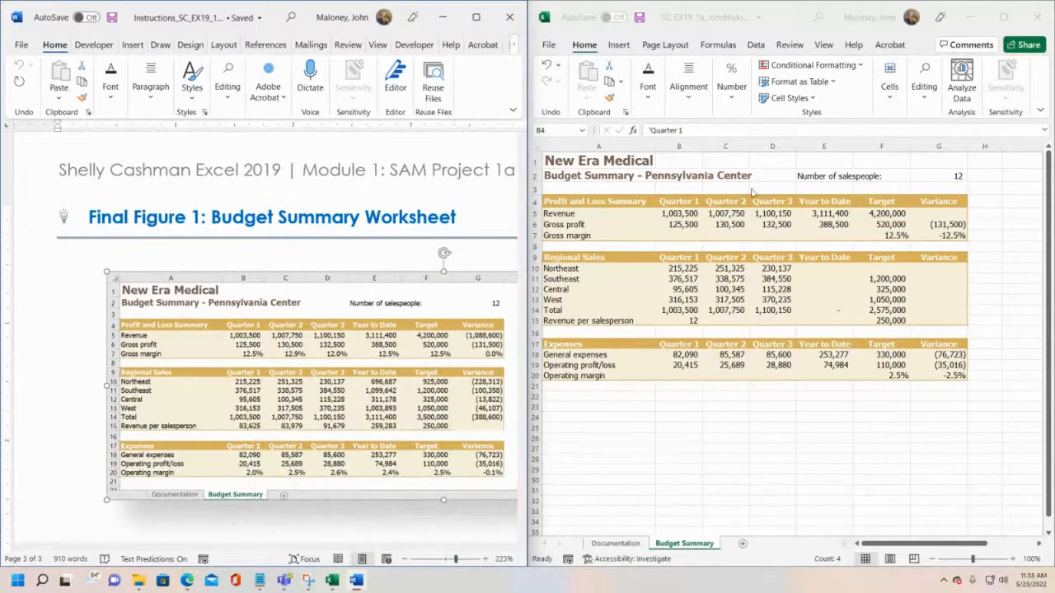
click(646, 26)
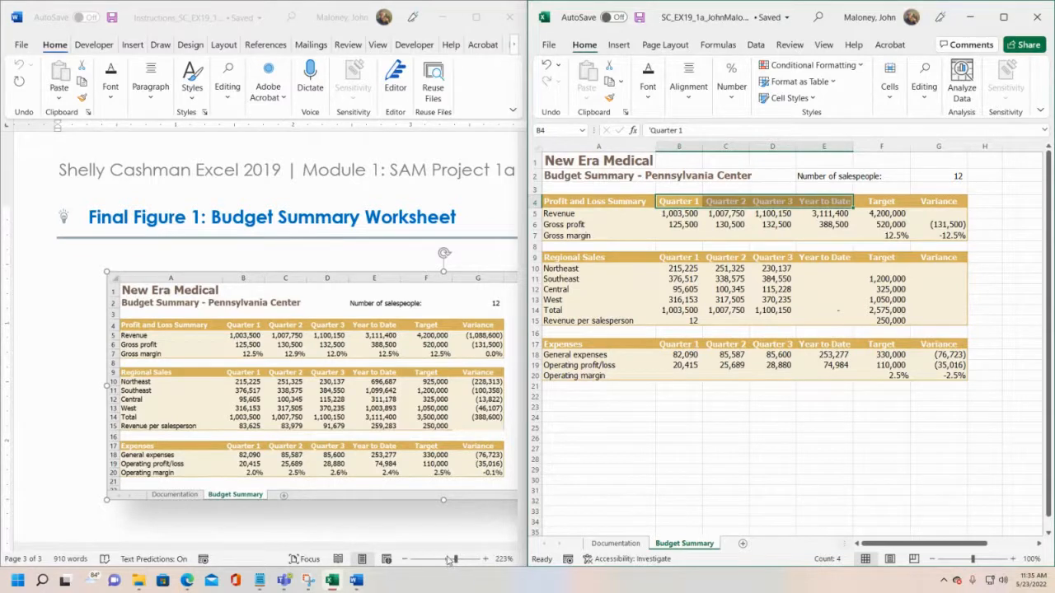
- Bring the Word instructions back to the project steps at 116% zoom and save the workbook again
drag(455, 558, 445, 559)
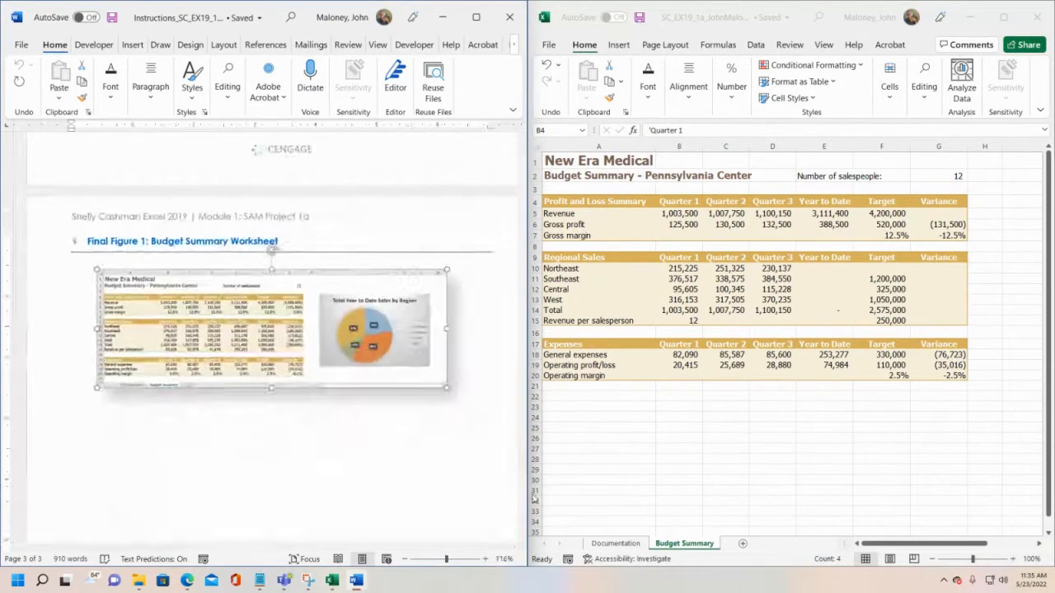
drag(523, 446, 521, 249)
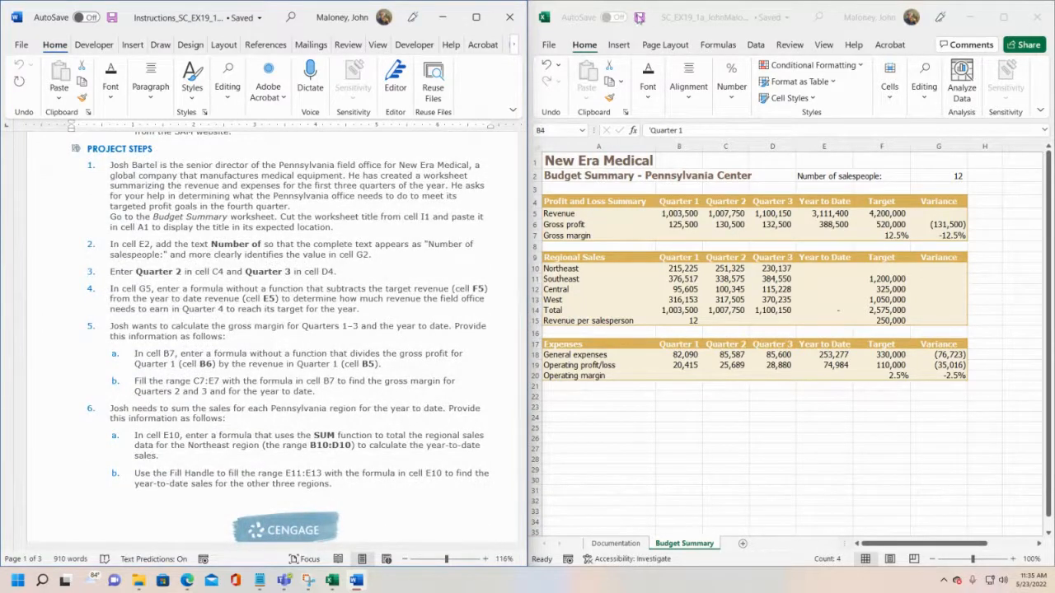
click(638, 18)
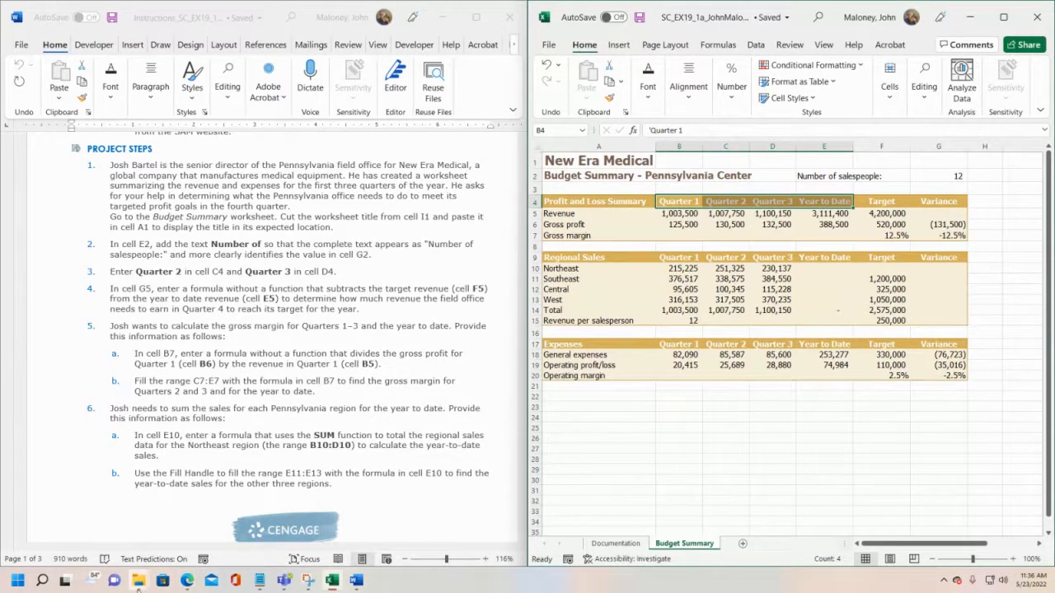
- Check the saved workbook in the Homestead Classes folder in File Explorer, and minimize that window
mouse_move(139, 582)
click(82, 520)
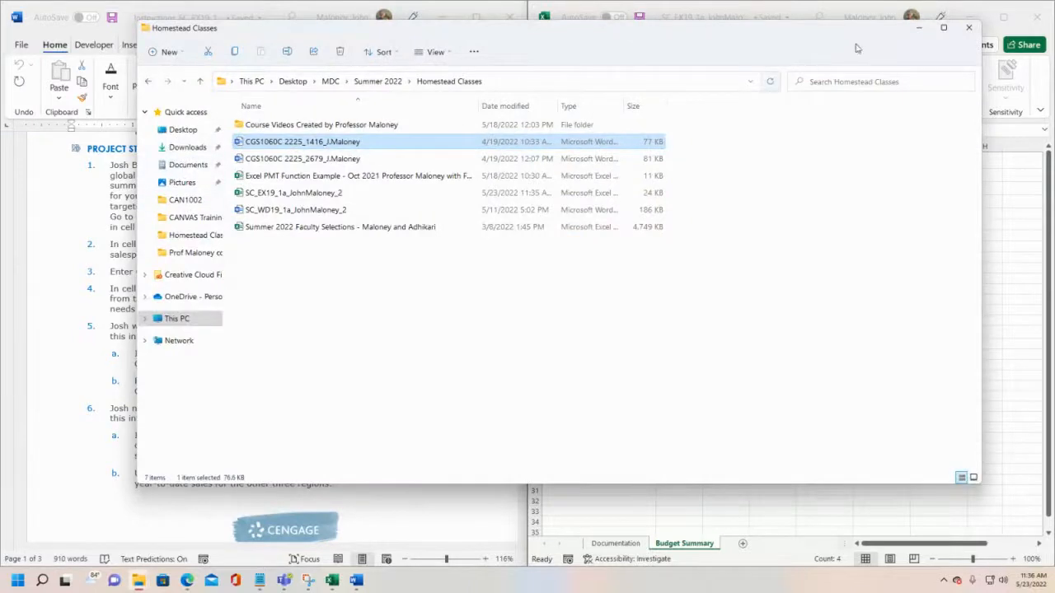
click(919, 31)
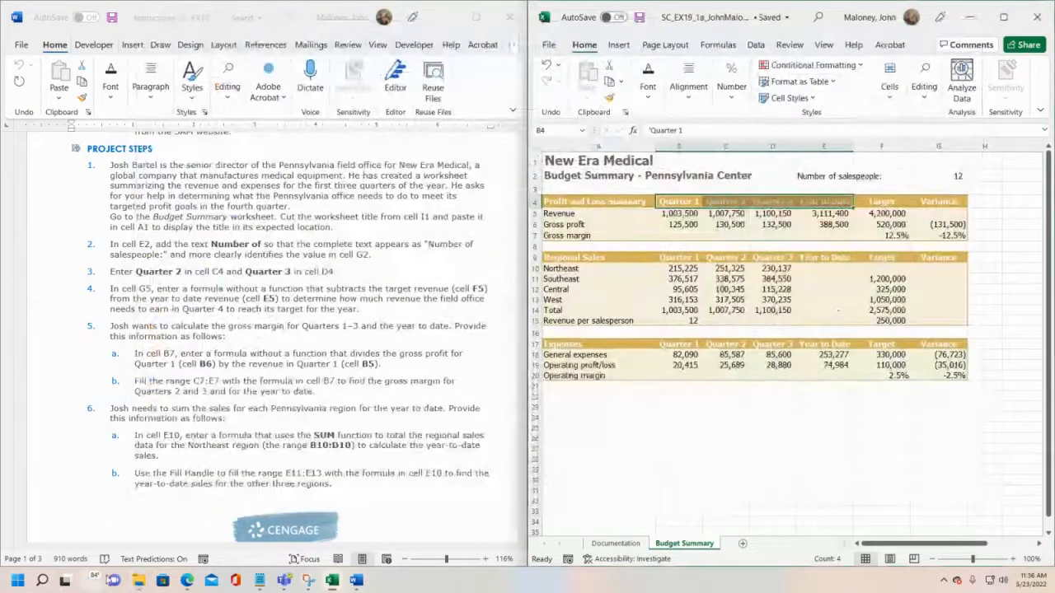
- Switch to the Edge browser and show the Blackboard course's Students Start Here page
mouse_move(189, 582)
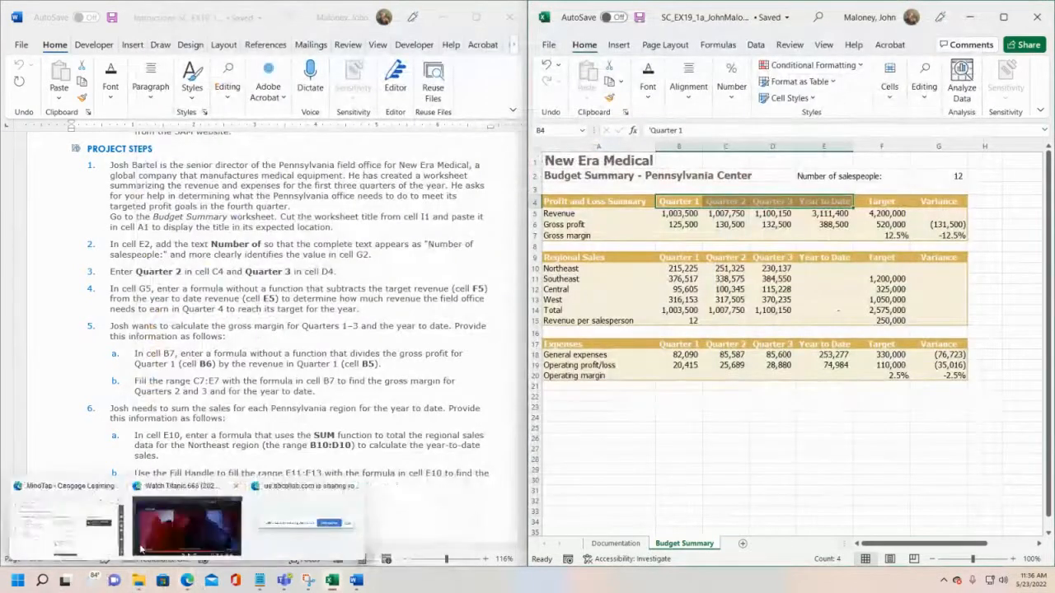
click(93, 526)
click(16, 181)
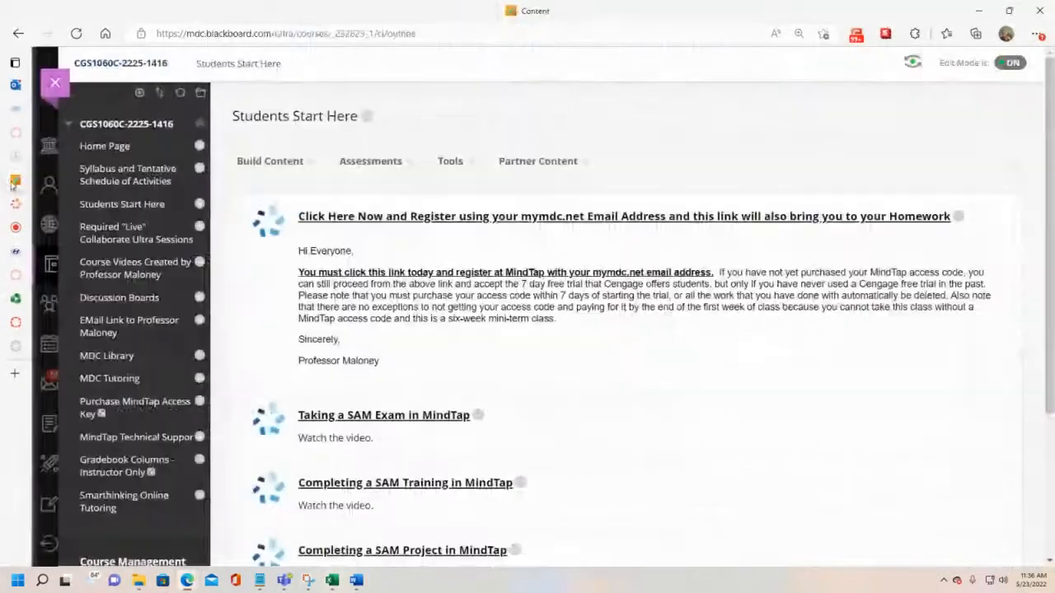
- Open the Blackboard page of course videos created by the professor and look through the list to the MS Excel Overview Video
click(117, 281)
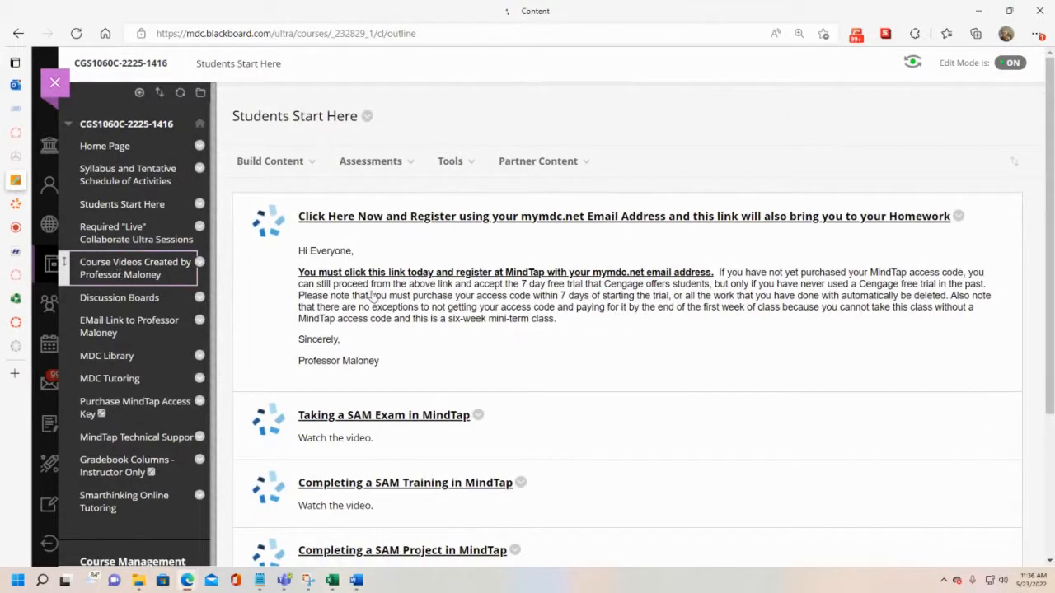
scroll(395, 321, down, 3)
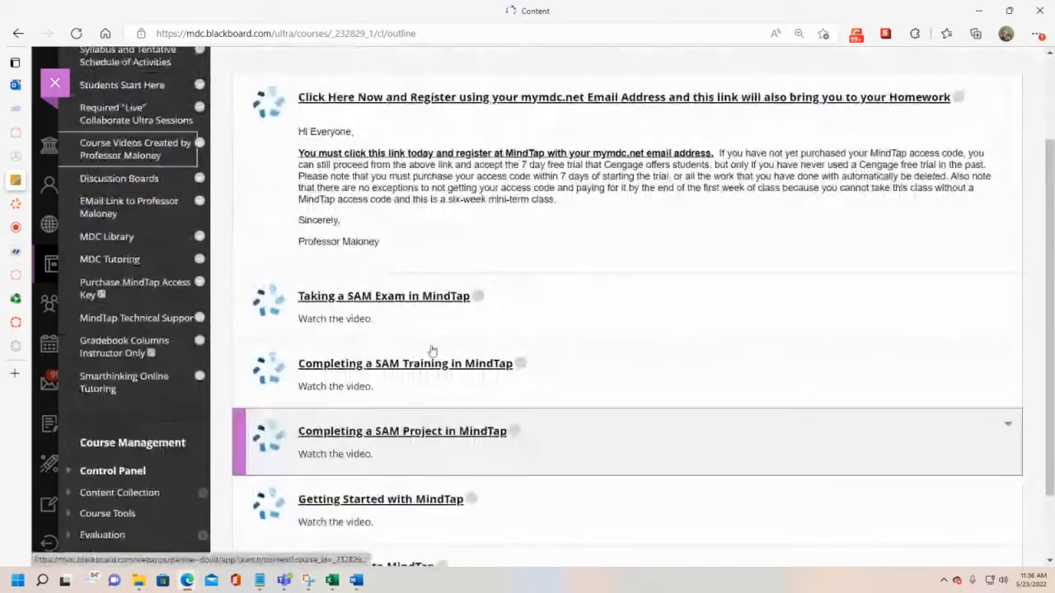
scroll(527, 333, down, 1)
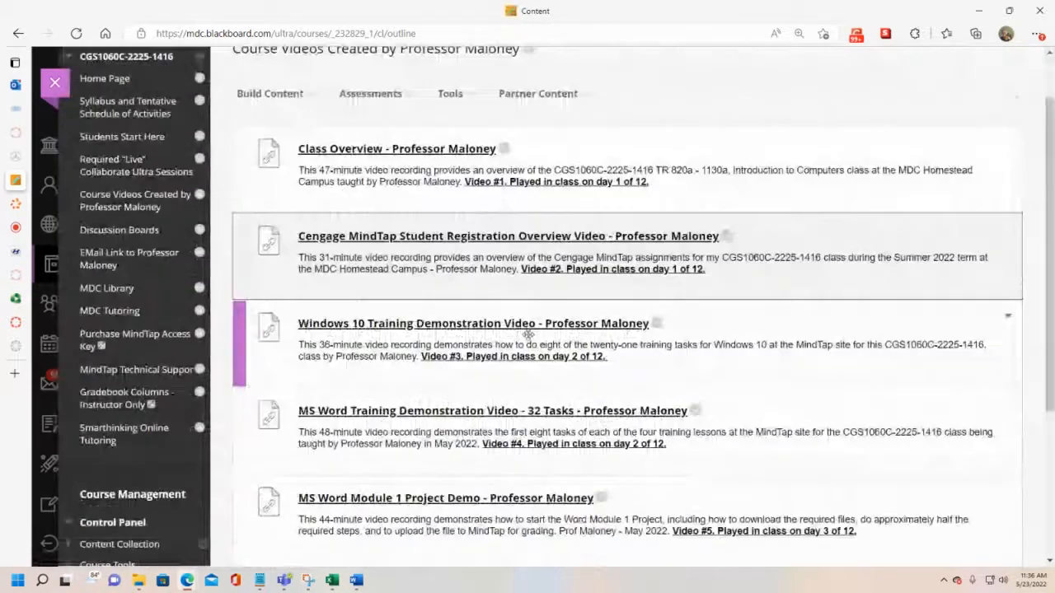
scroll(528, 333, down, 3)
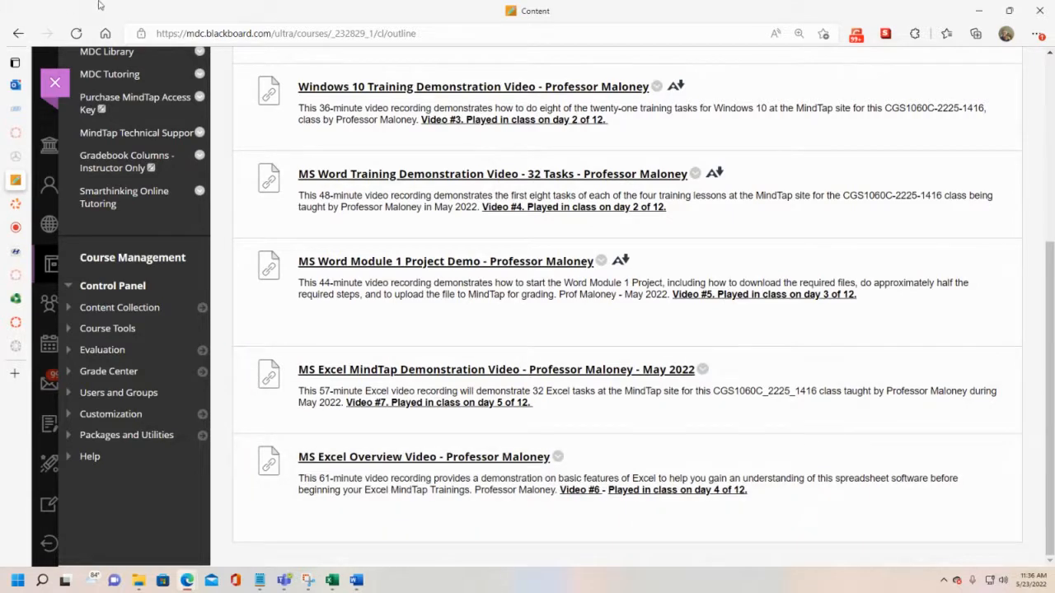
mouse_move(25, 85)
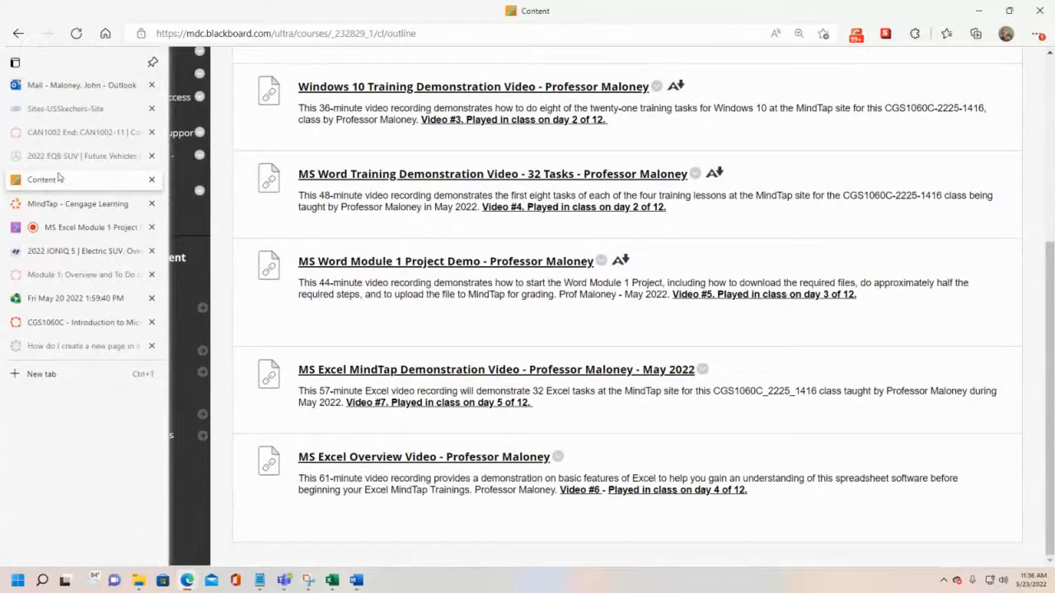
- Switch back to the Excel workbook and the Word instructions, and read step 4 about the formula without a function in G5
click(332, 580)
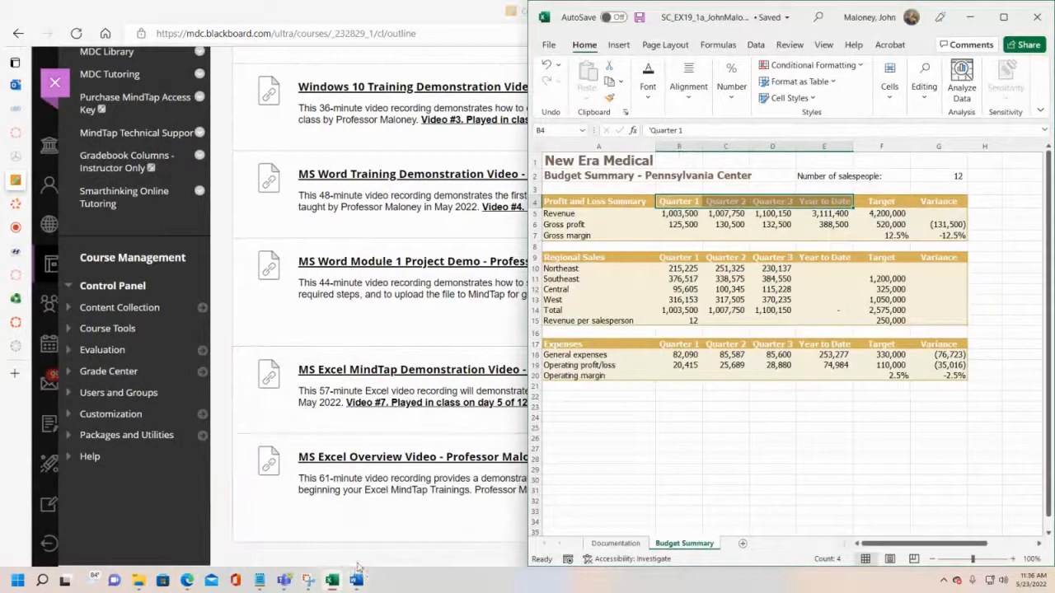
click(355, 580)
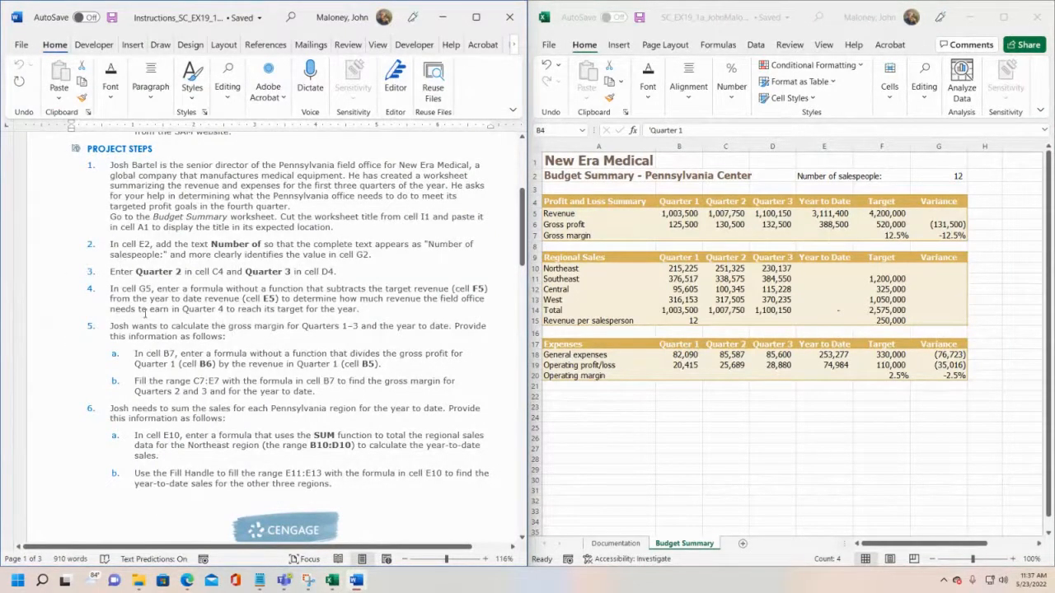
drag(157, 289, 305, 288)
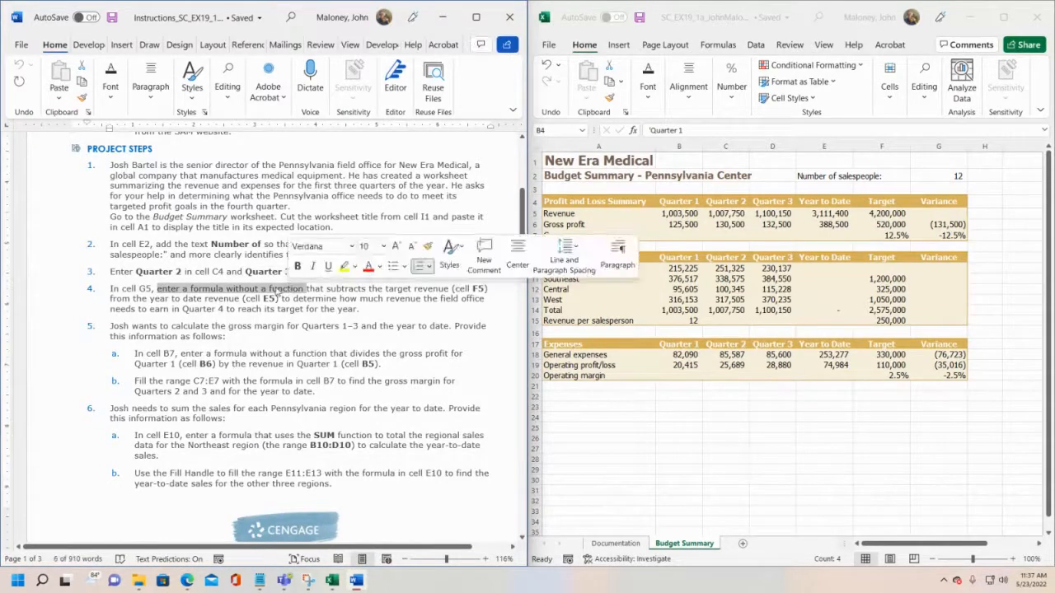
click(144, 288)
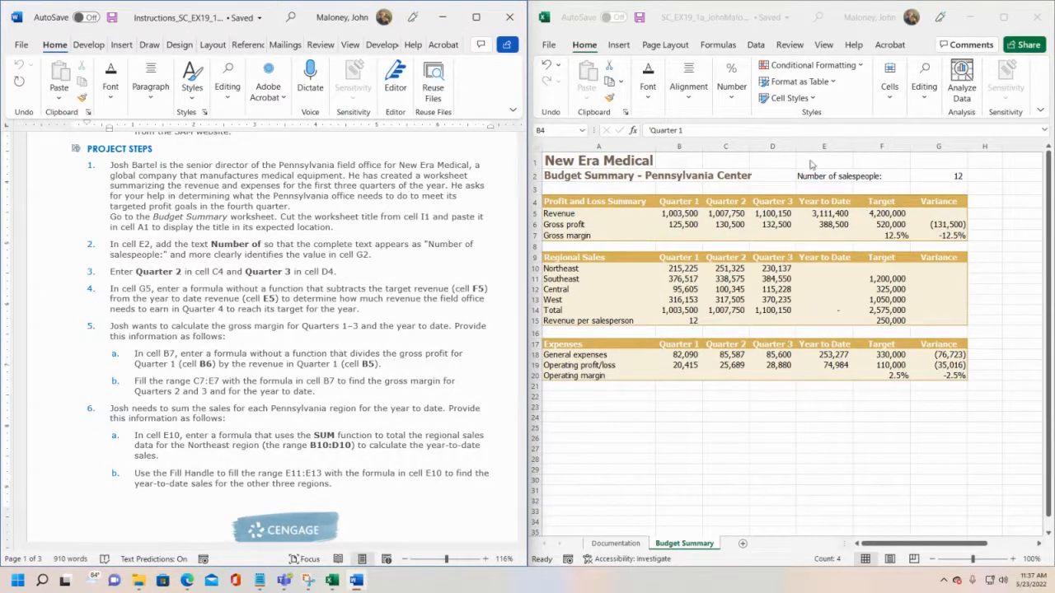
- Enter the formula =E5-F5 in cell G5 to calculate the revenue variance
click(948, 142)
click(948, 144)
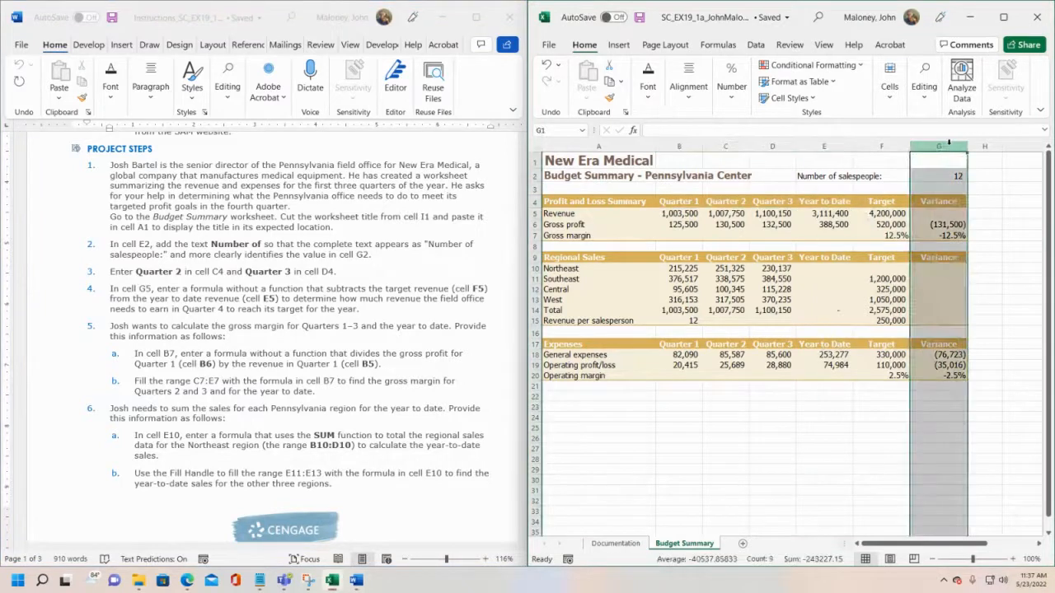
click(939, 212)
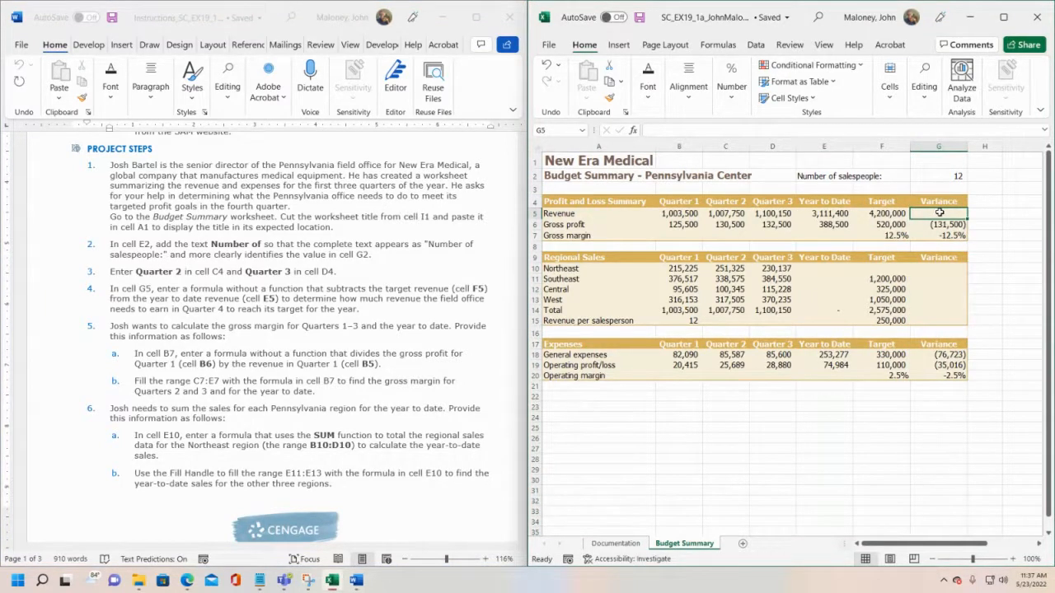
text(=)
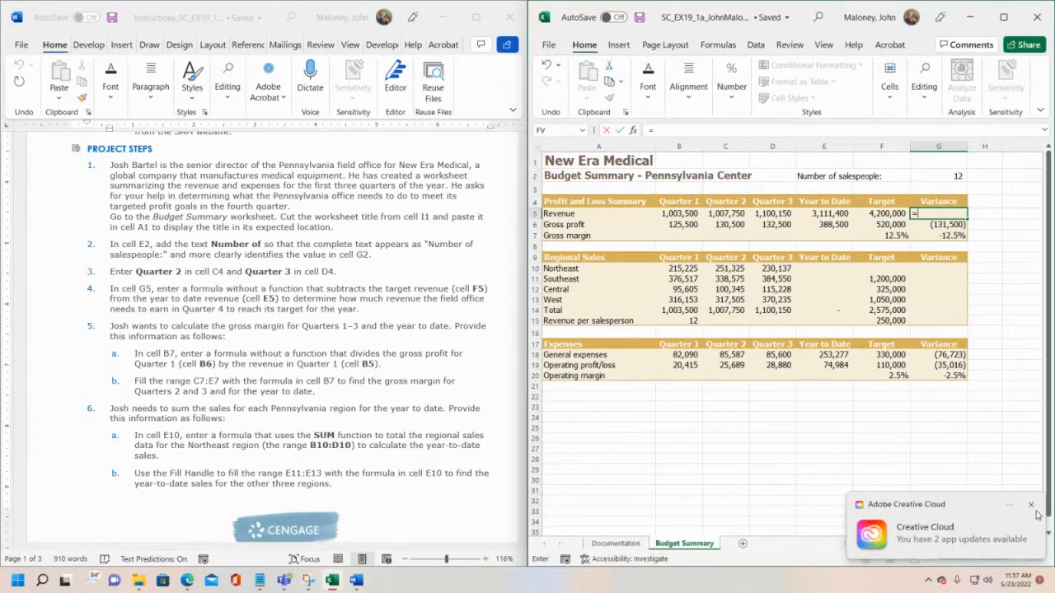
click(1033, 507)
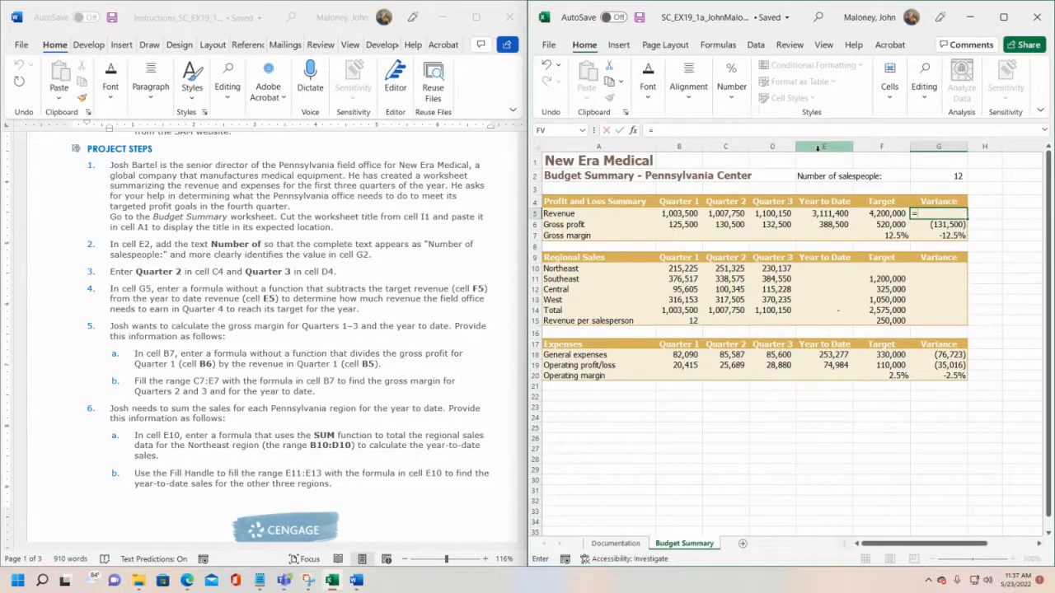
click(824, 214)
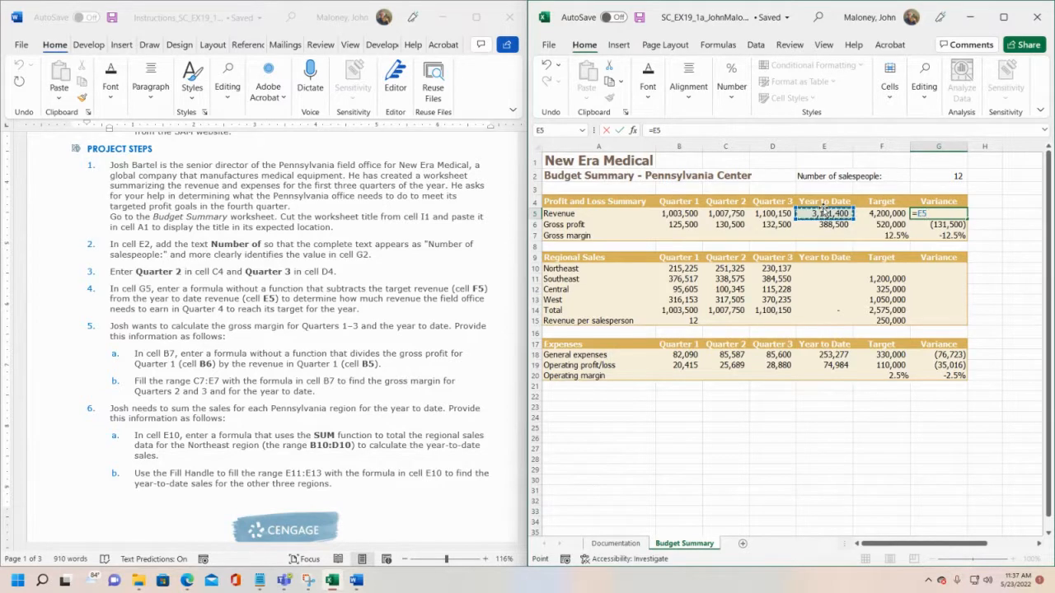
text(-)
click(887, 213)
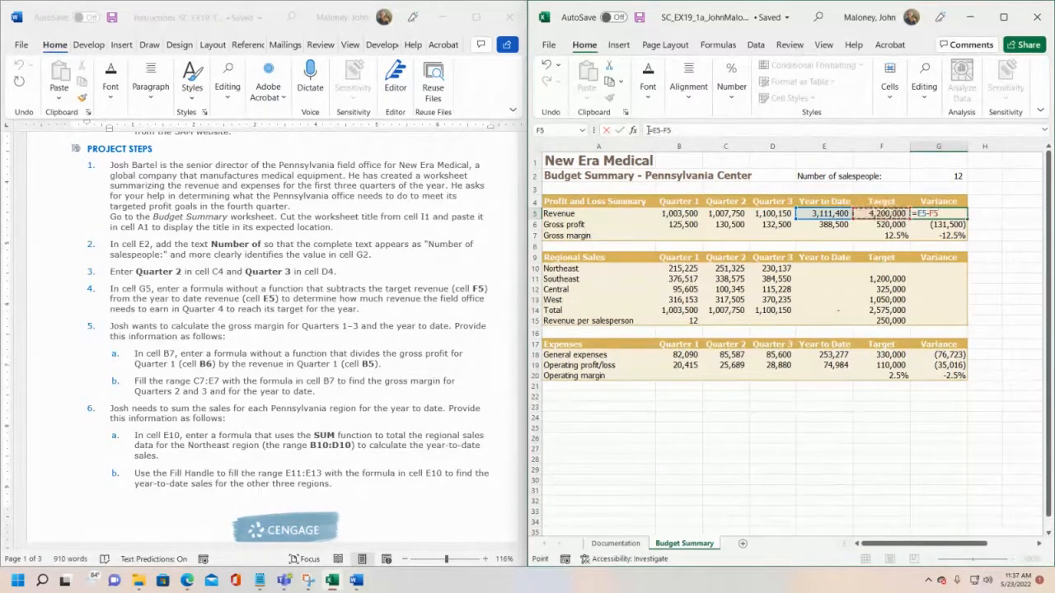
drag(648, 131, 683, 127)
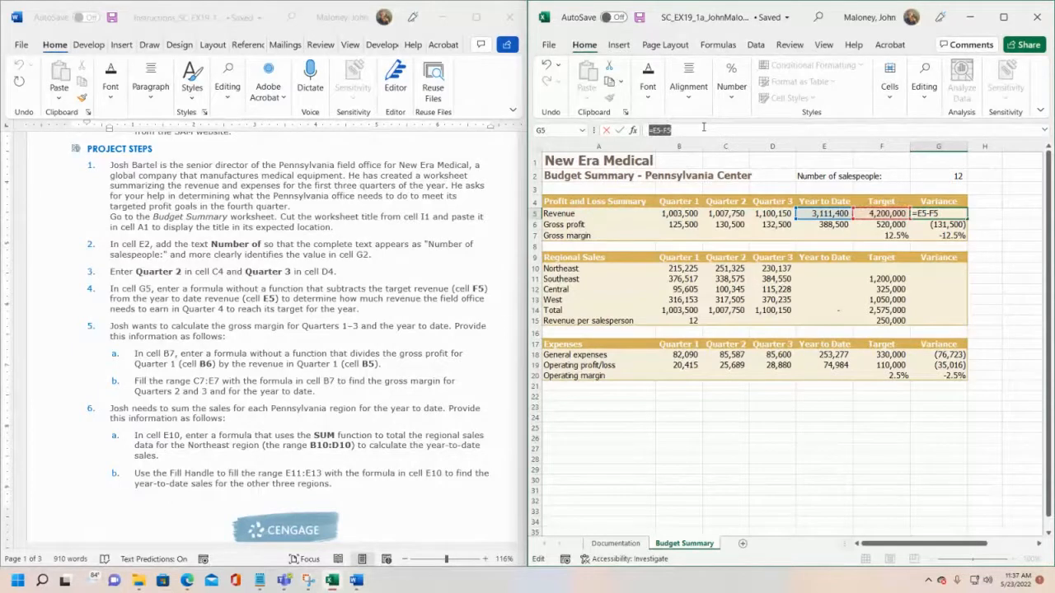
click(704, 127)
key(Return)
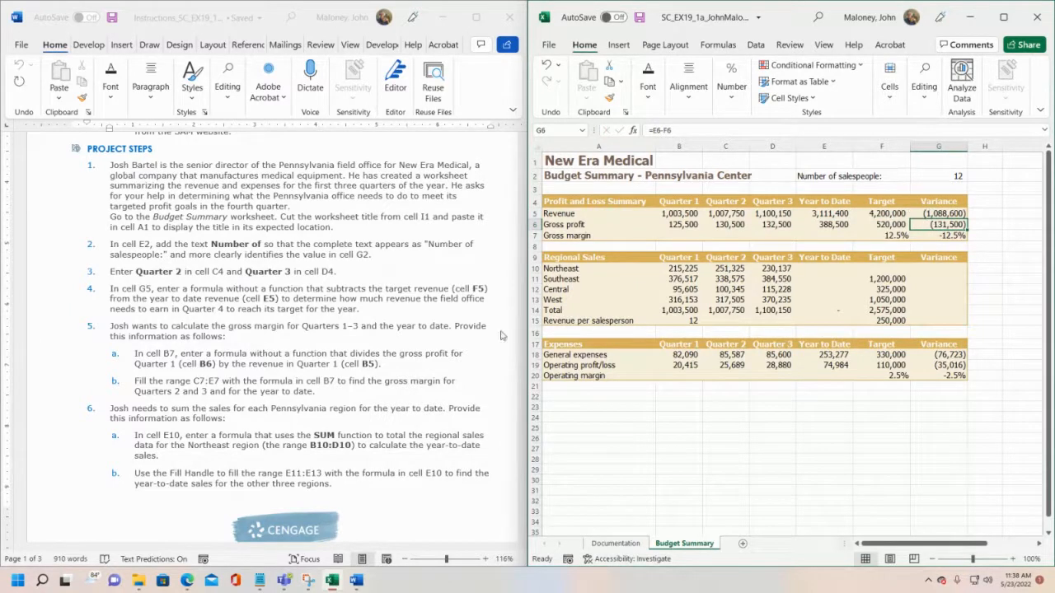
- Compare cell G5 with Final Figure 1 enlarged to 223% in the Word instructions, and review the cell's formula
scroll(490, 278, down, 2)
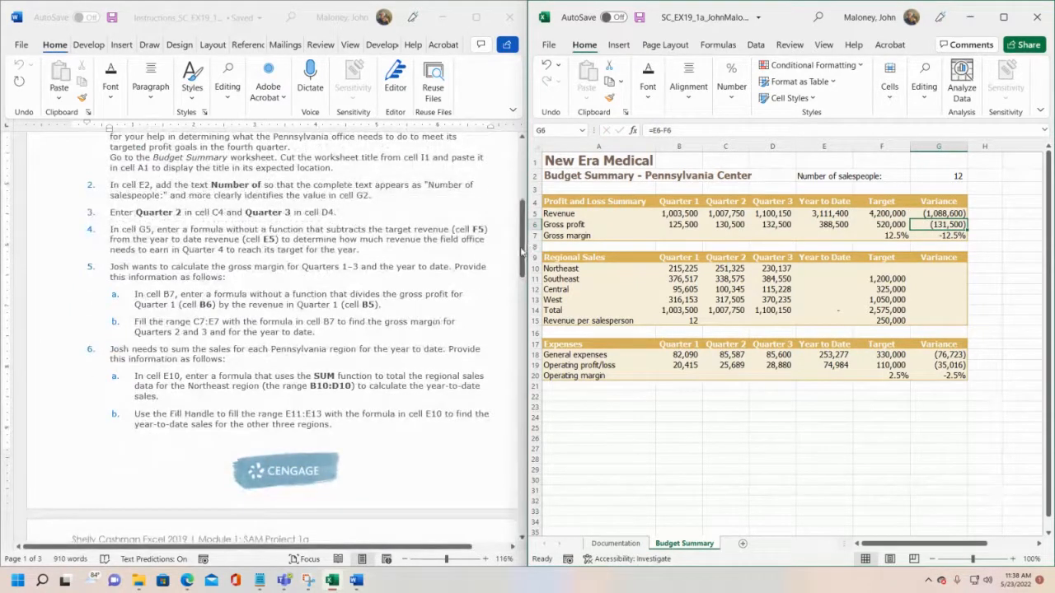
drag(523, 247, 528, 457)
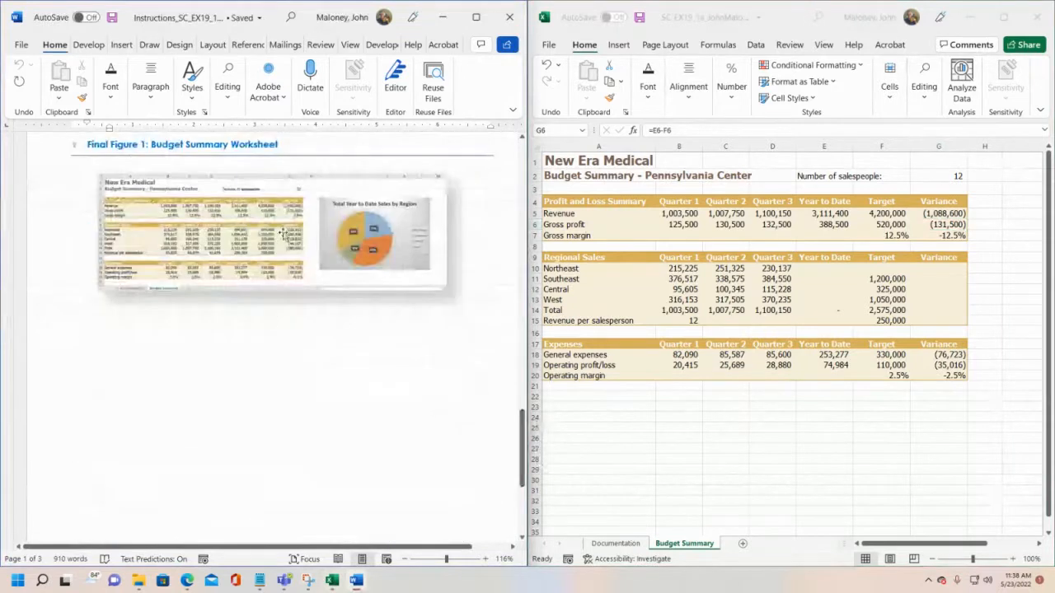
click(284, 235)
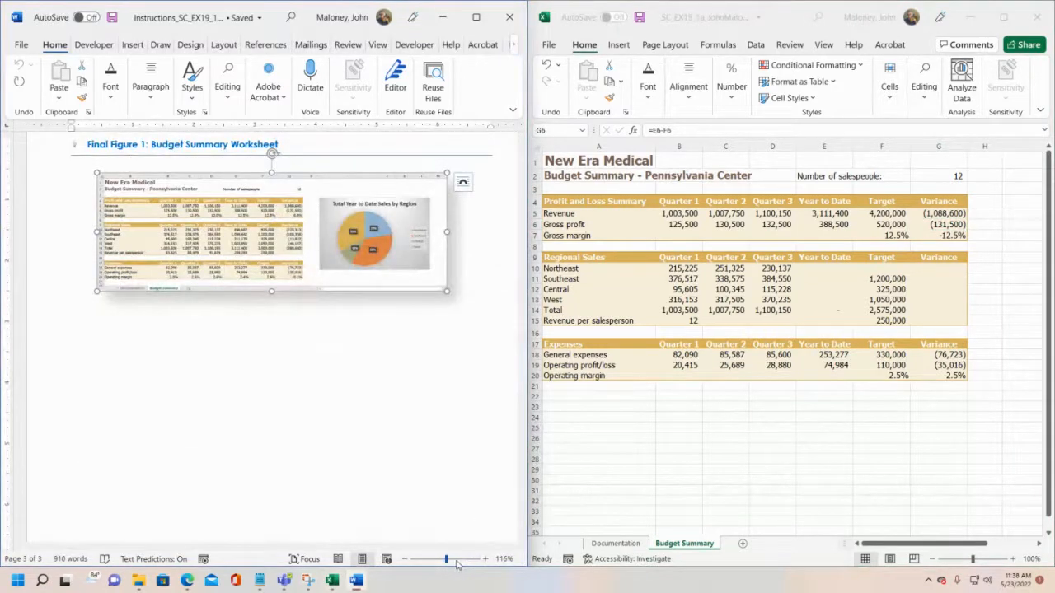
click(457, 561)
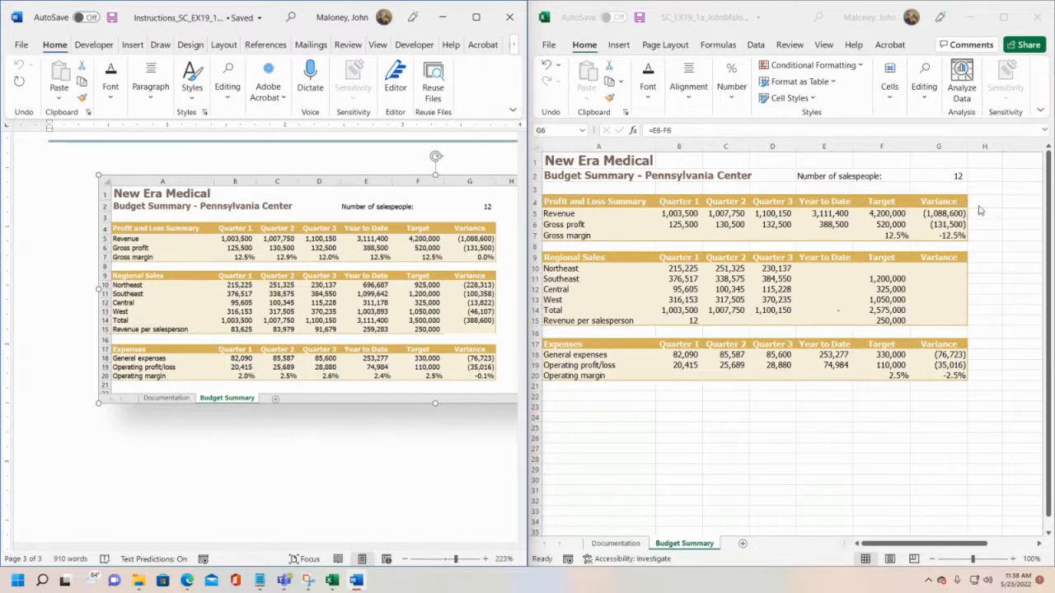
click(954, 214)
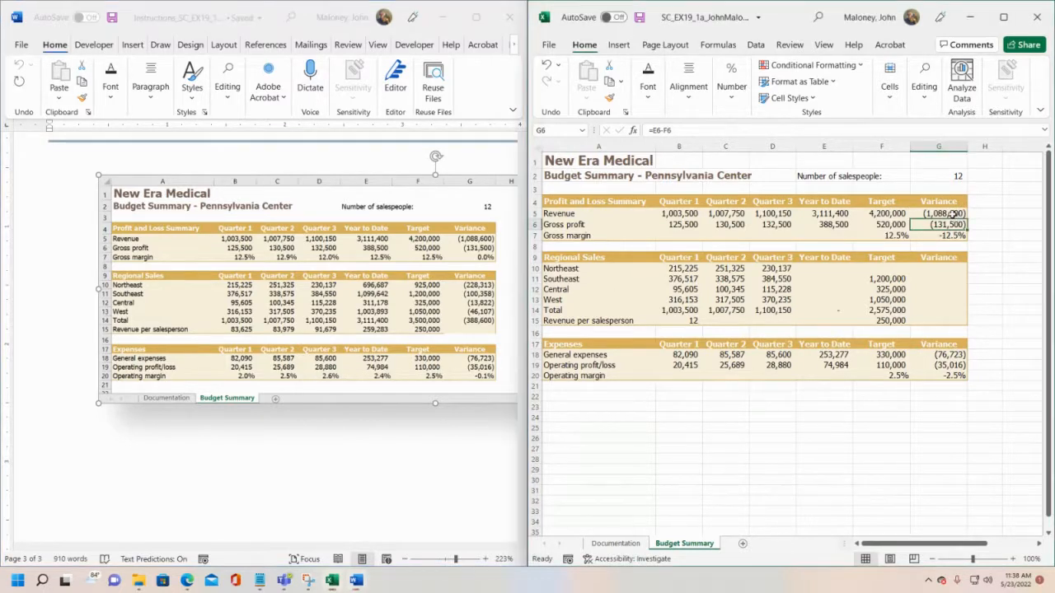
click(953, 214)
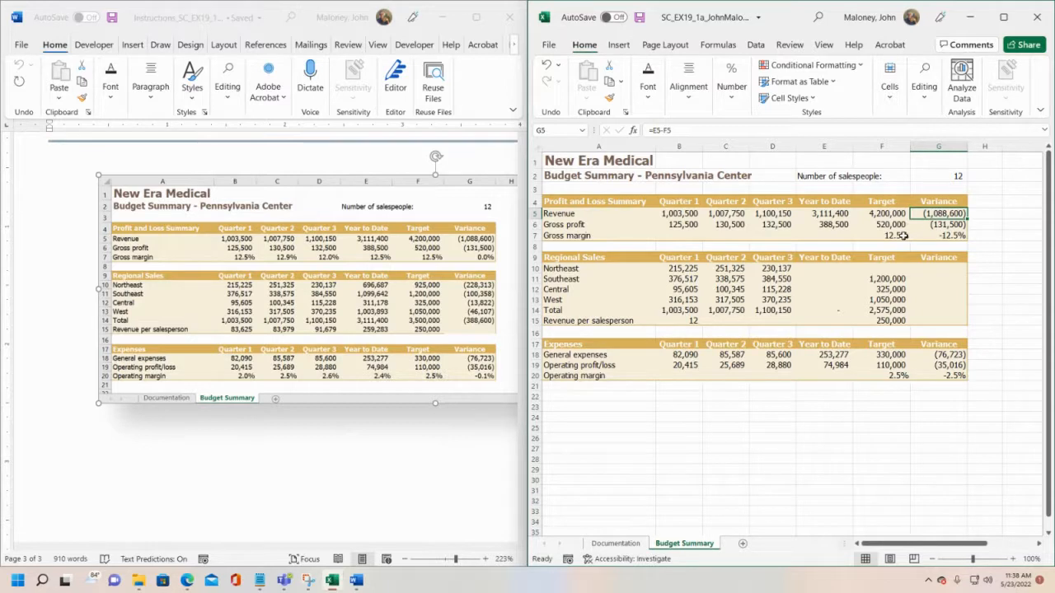
click(681, 130)
drag(681, 129, 641, 129)
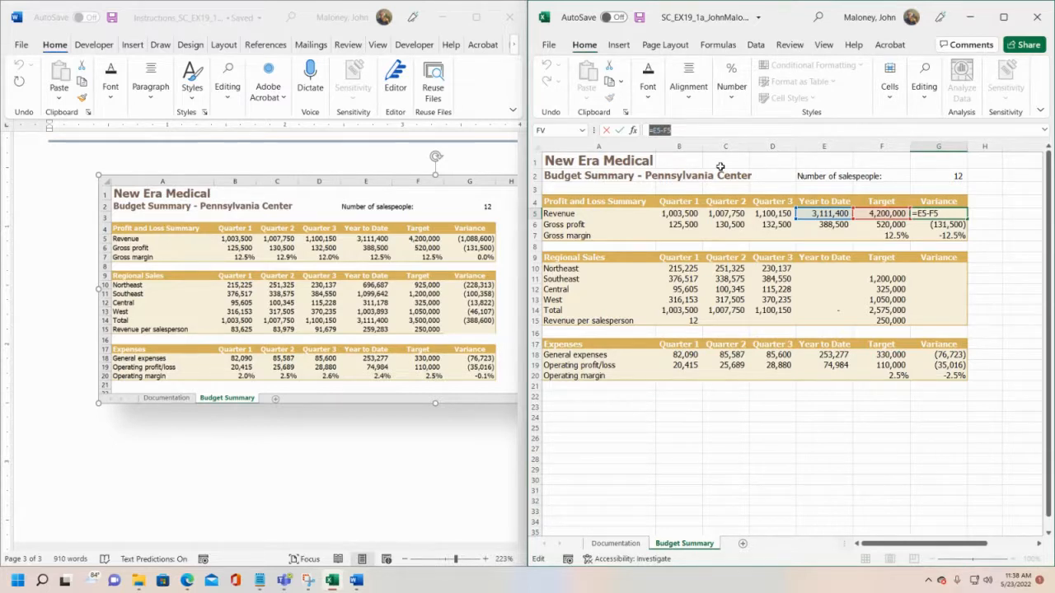
key(Return)
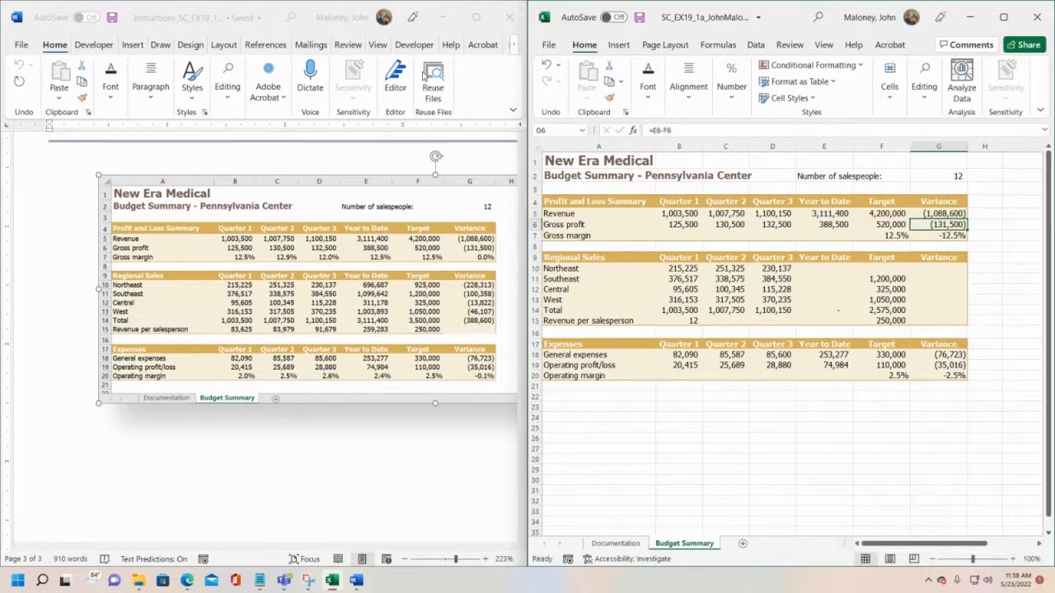
- Bring the Word instructions back to the project steps at 110% zoom and read the gross margin introduction in step 5
click(447, 561)
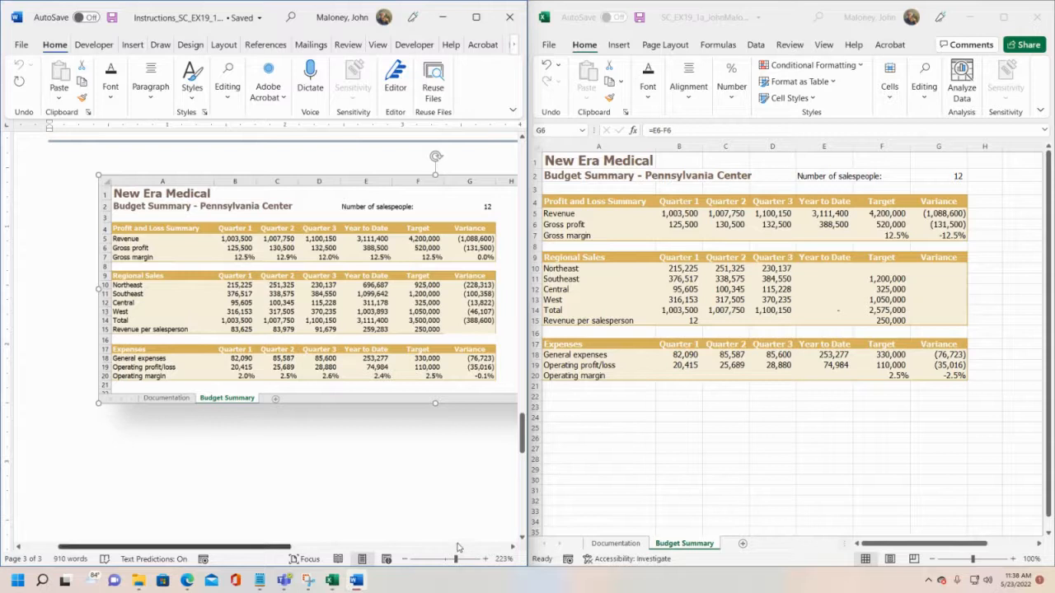
click(447, 561)
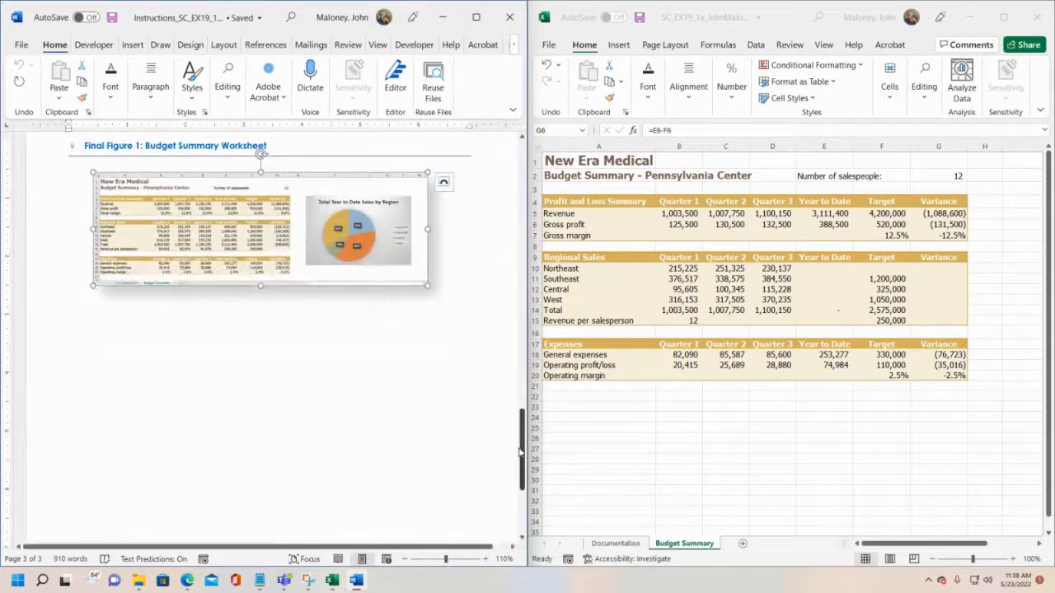
drag(521, 466, 532, 232)
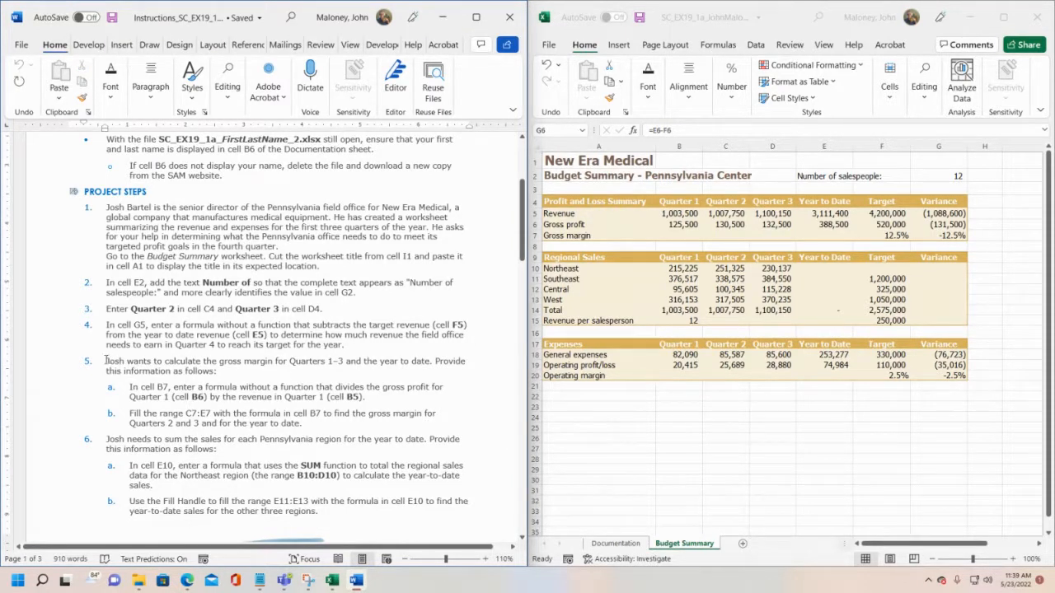
drag(107, 360, 421, 373)
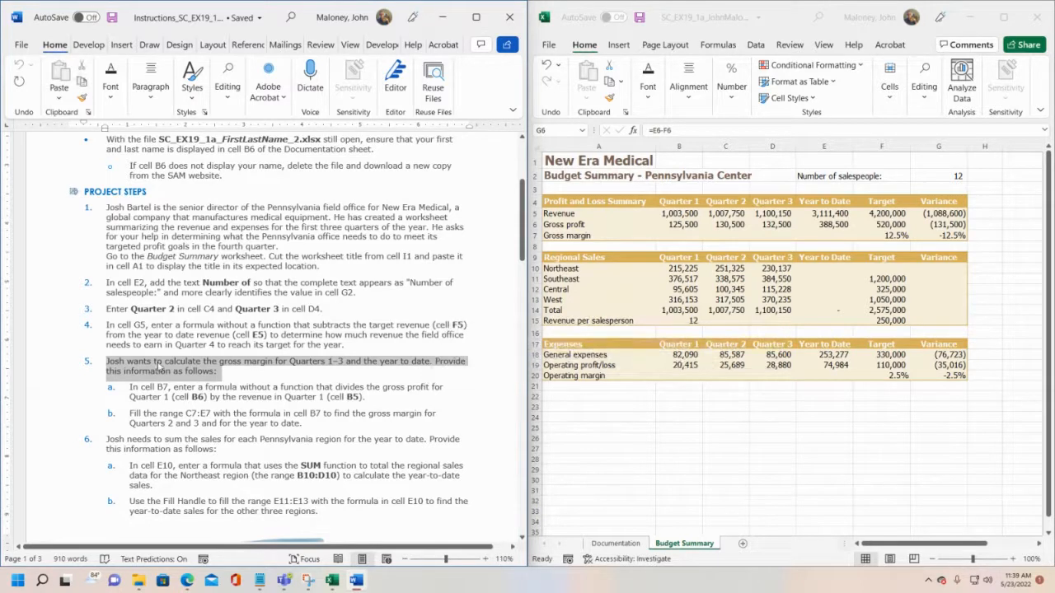
click(262, 375)
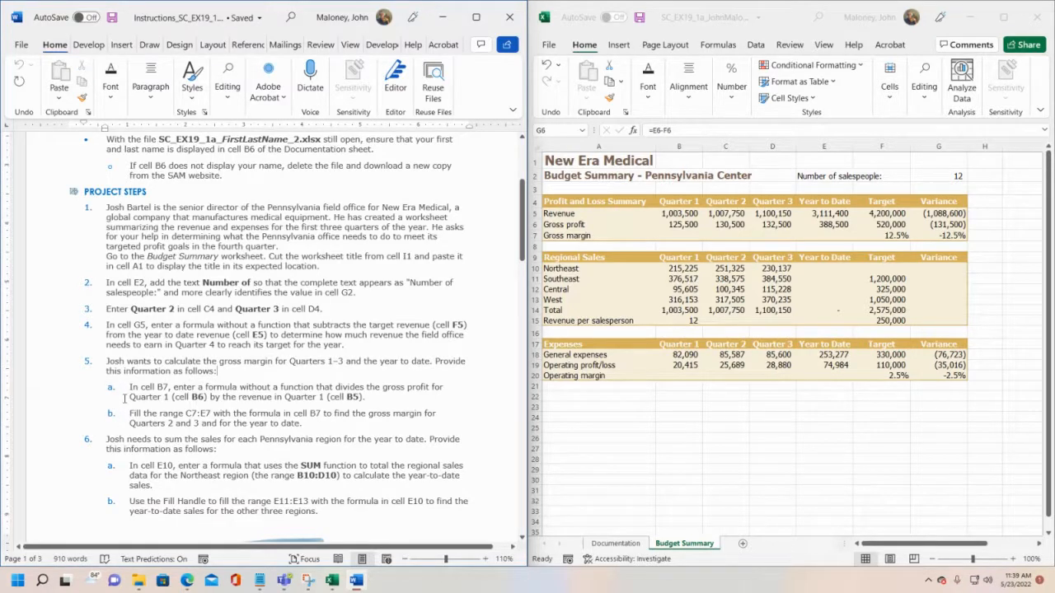
- Look through the remaining project steps in the Word instructions, down to step 12 about hiding the gridlines
scroll(124, 398, down, 5)
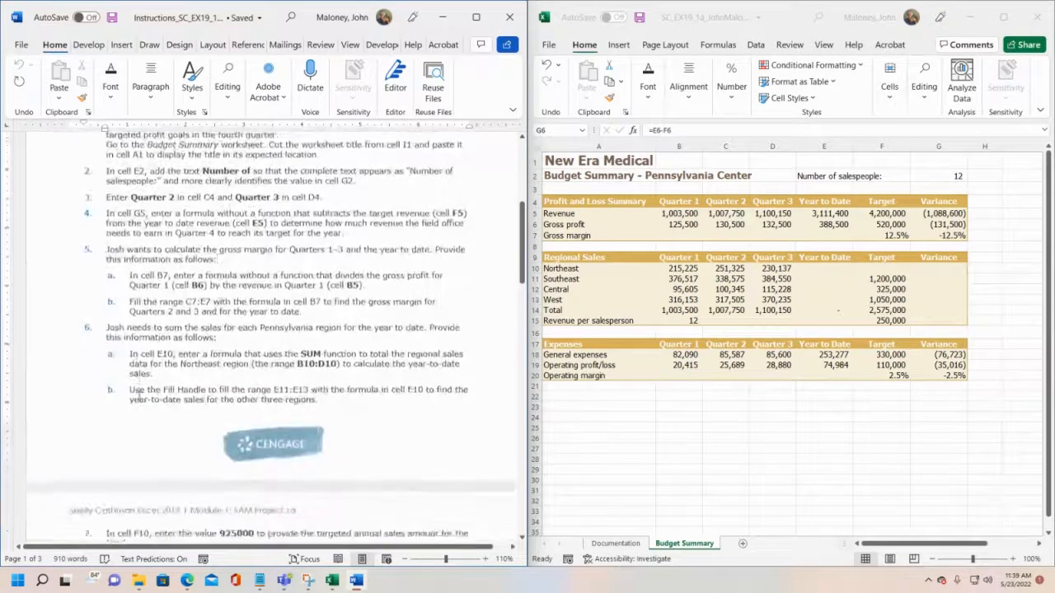
scroll(138, 399, down, 3)
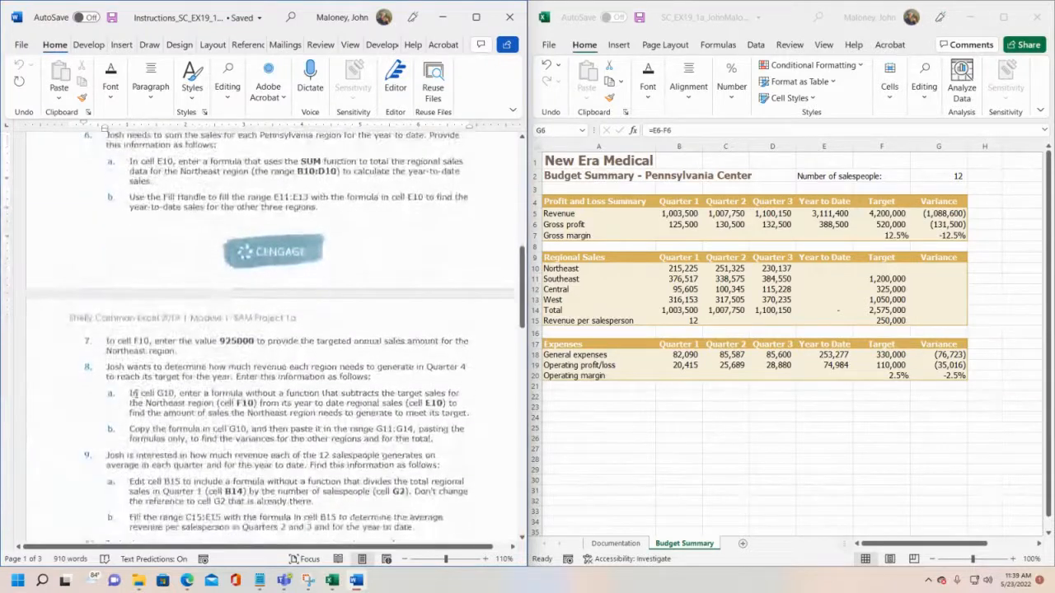
scroll(136, 395, down, 5)
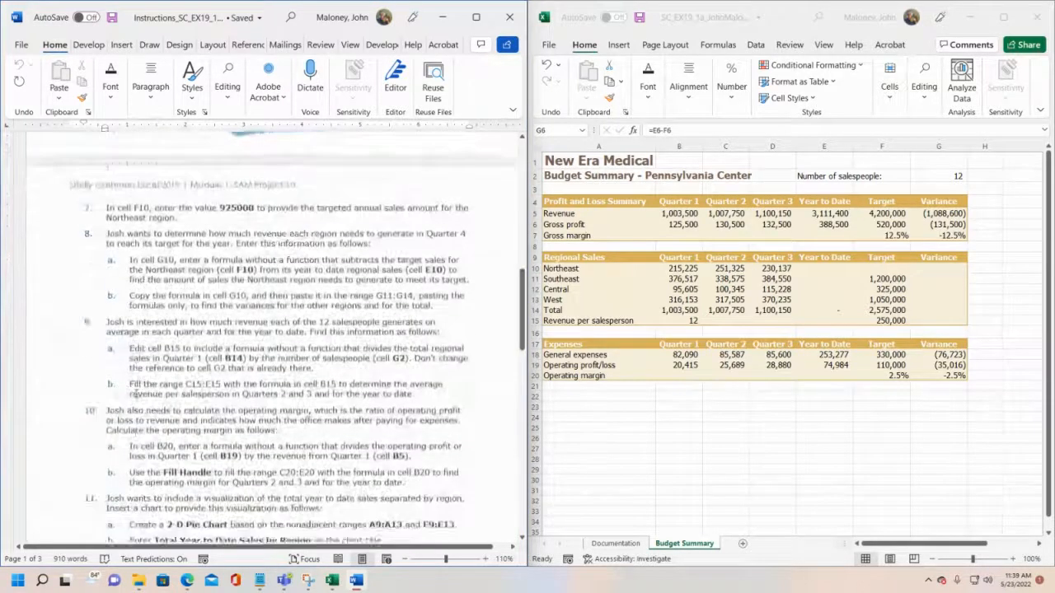
scroll(133, 395, down, 1)
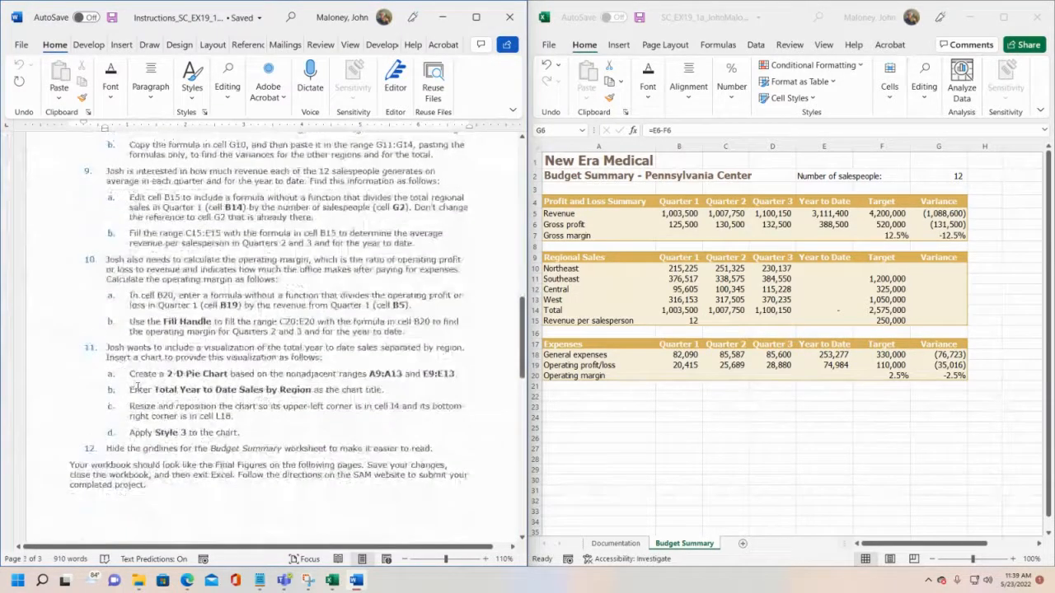
scroll(137, 387, down, 1)
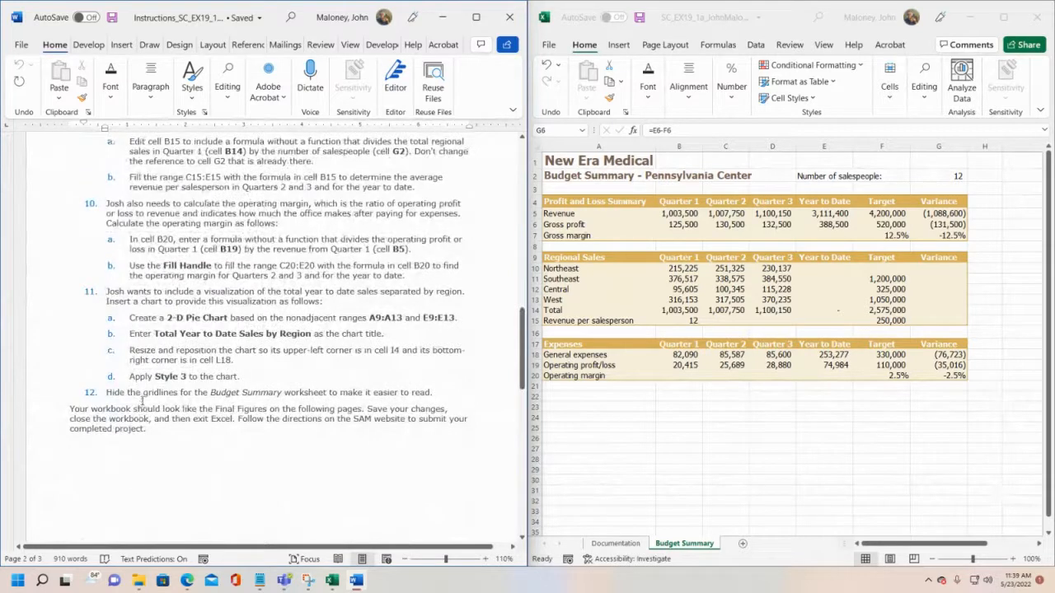
- Go back to project steps 5 and 6 in the Word instructions and compare step 5a's formula without a function with step 6a's SUM function
scroll(154, 416, up, 6)
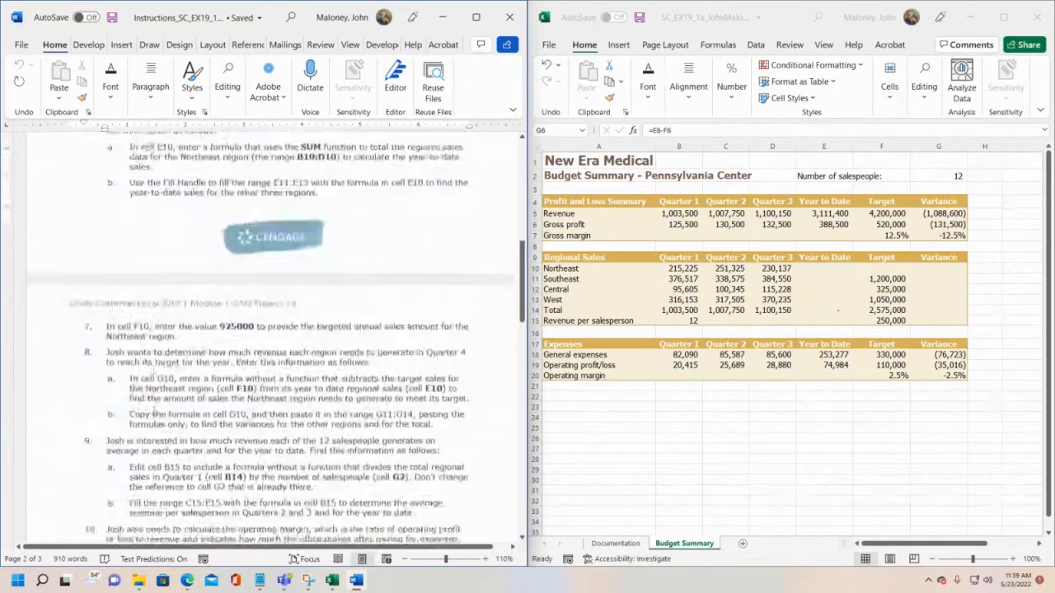
scroll(154, 373, up, 5)
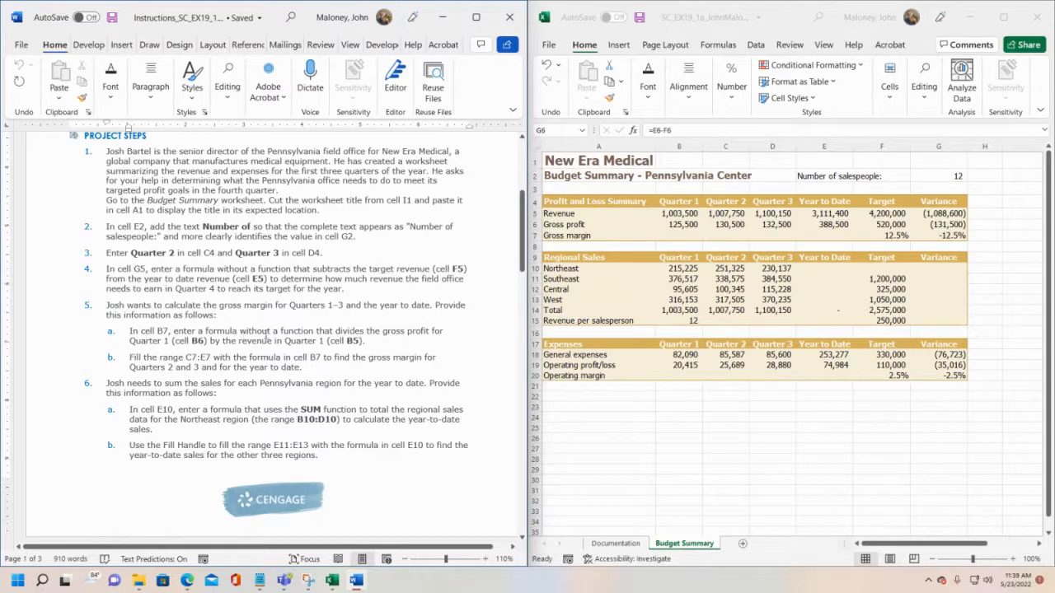
drag(129, 331, 314, 331)
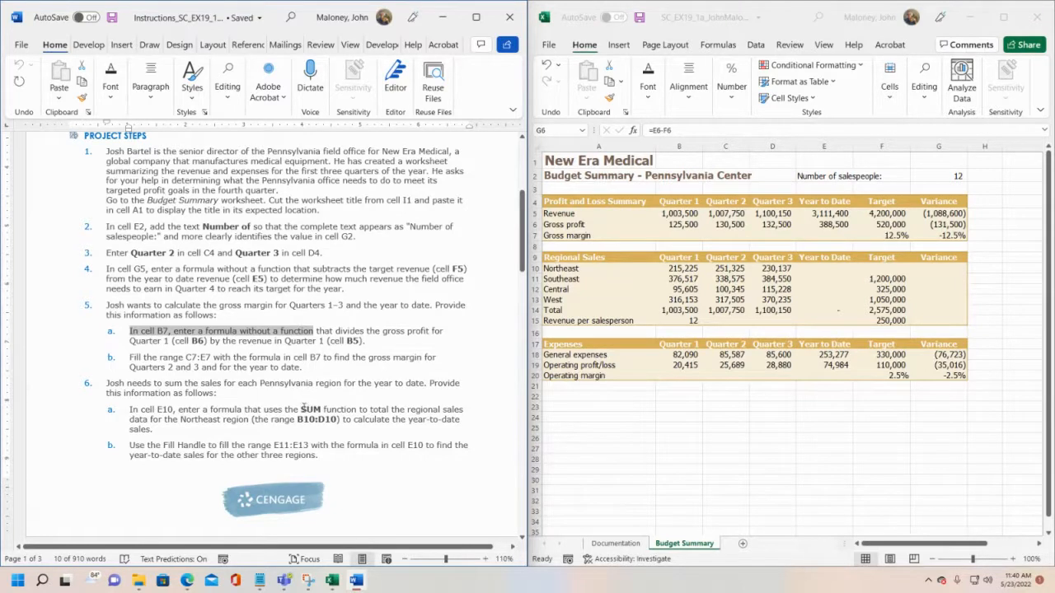
drag(302, 408, 340, 410)
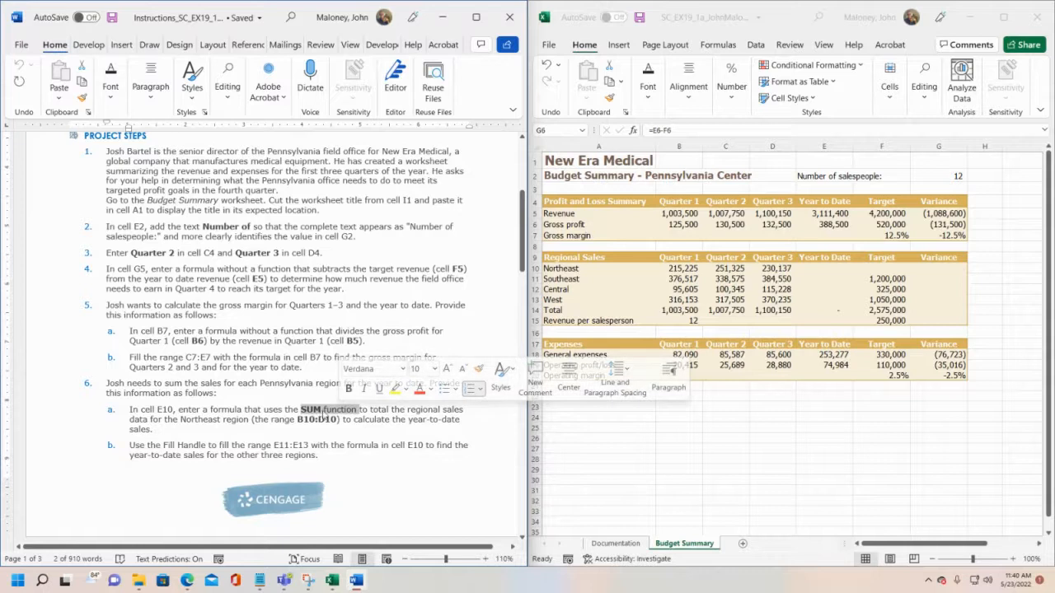
click(322, 393)
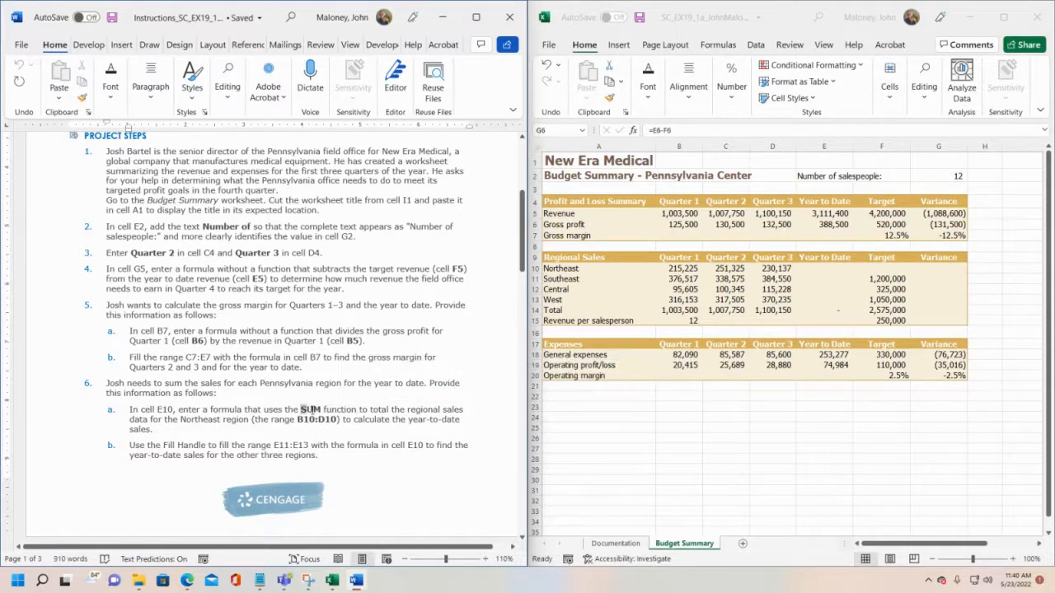
double_click(310, 409)
click(236, 340)
- In the Excel Budget Summary worksheet, enter the formula =B6/B5 in cell B7 to calculate the Quarter 1 gross margin
click(683, 146)
click(683, 146)
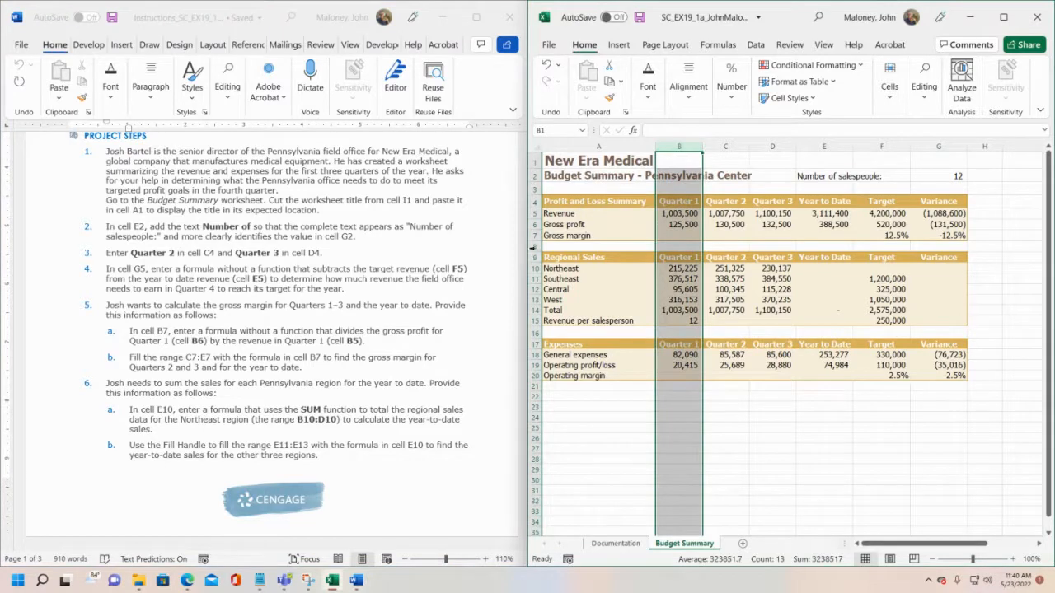
click(683, 234)
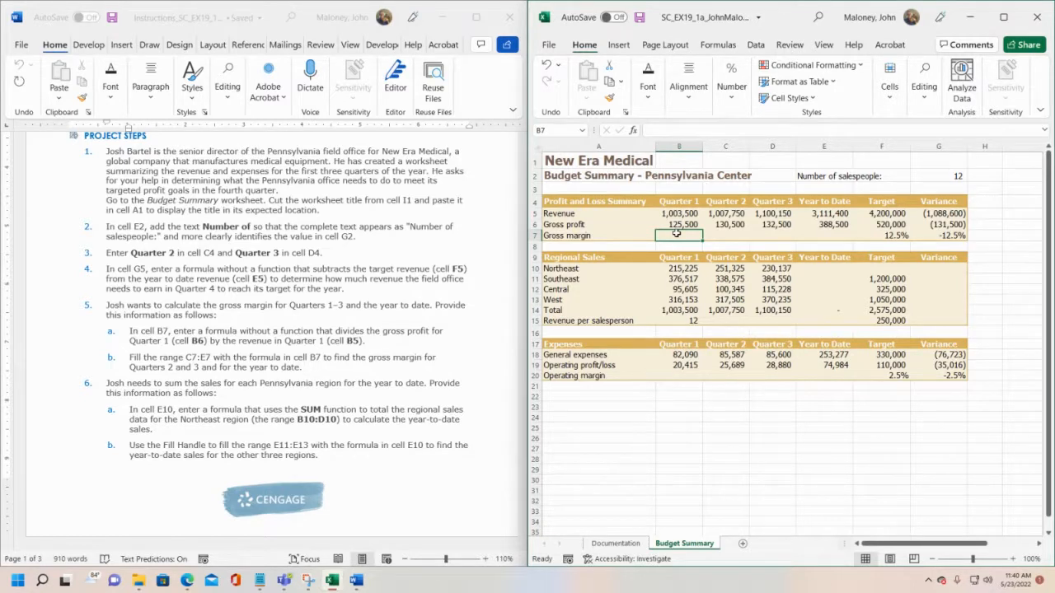
text(=)
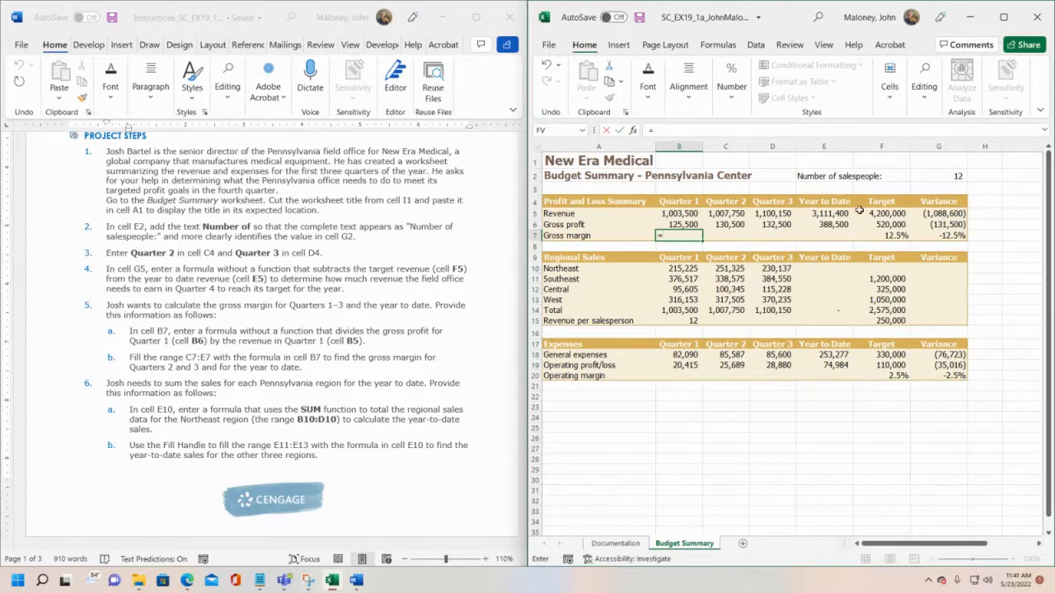
click(683, 222)
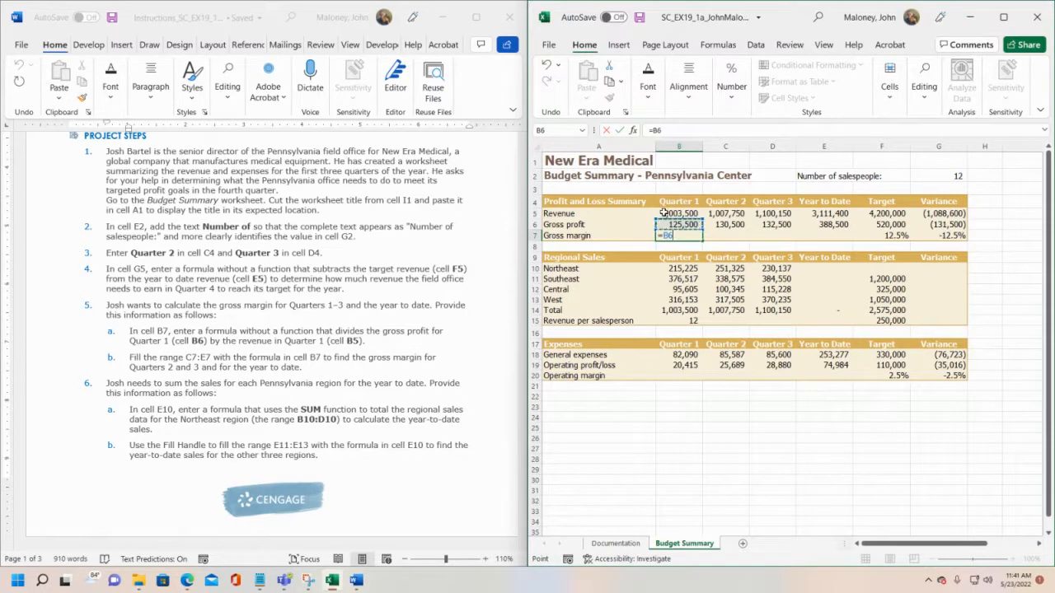
text(/)
click(668, 213)
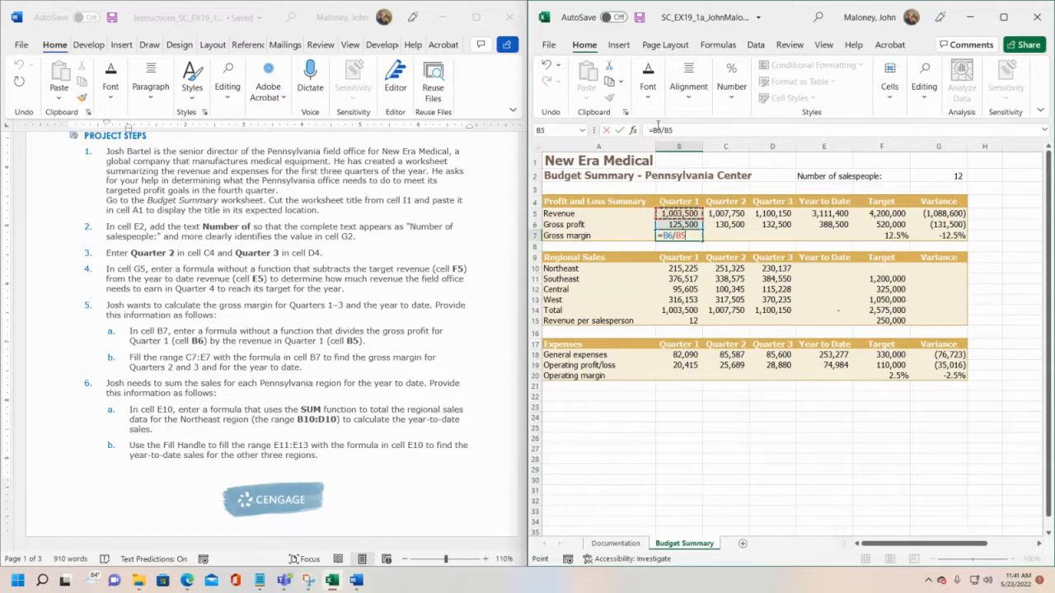
key(Return)
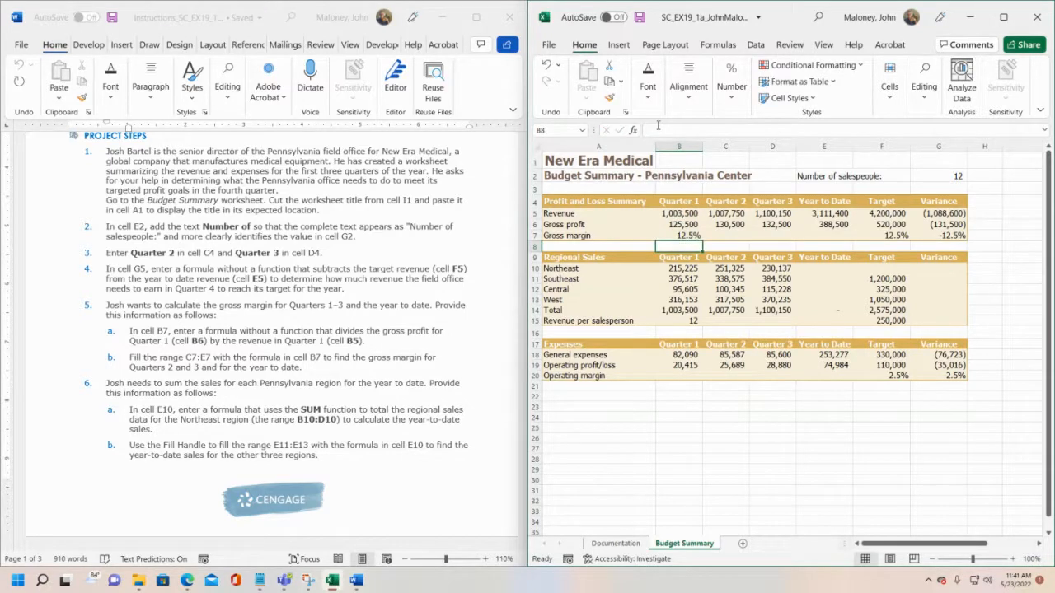
- Review the gross margin formula in cell B7 and leave it as entered
click(686, 236)
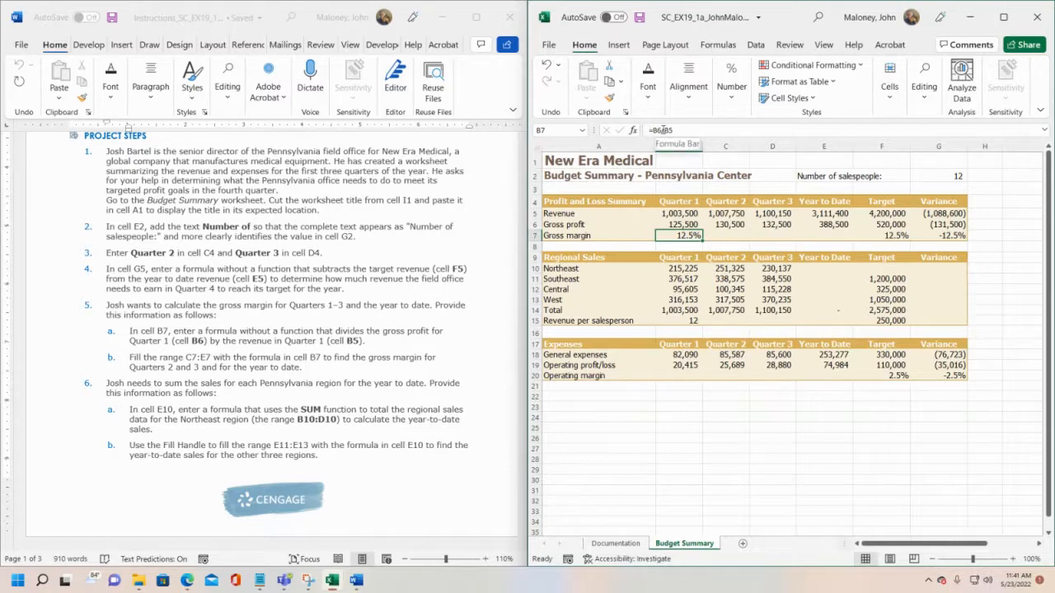
drag(674, 130, 636, 132)
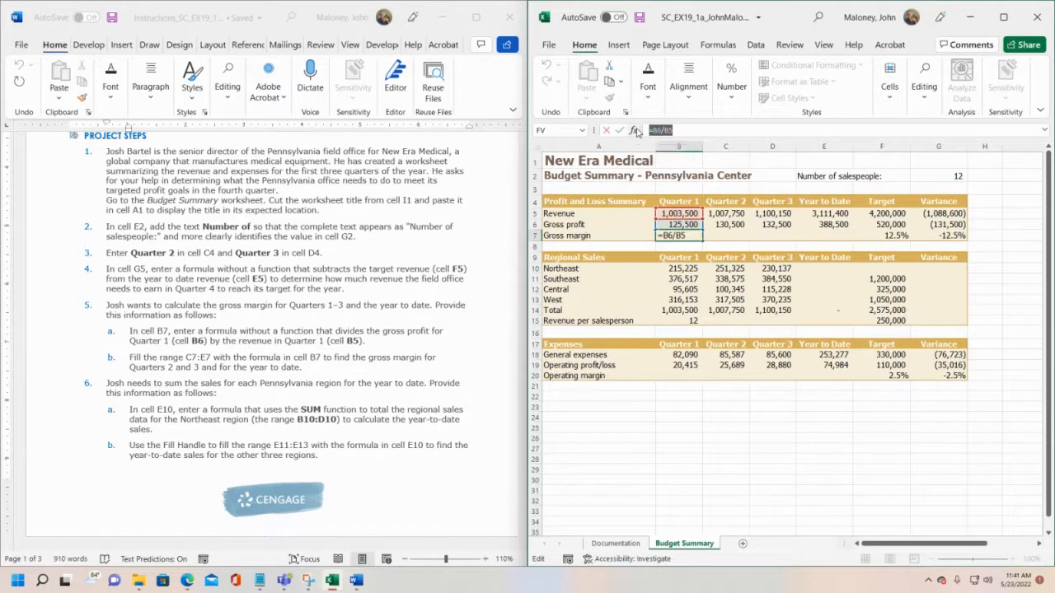
click(618, 130)
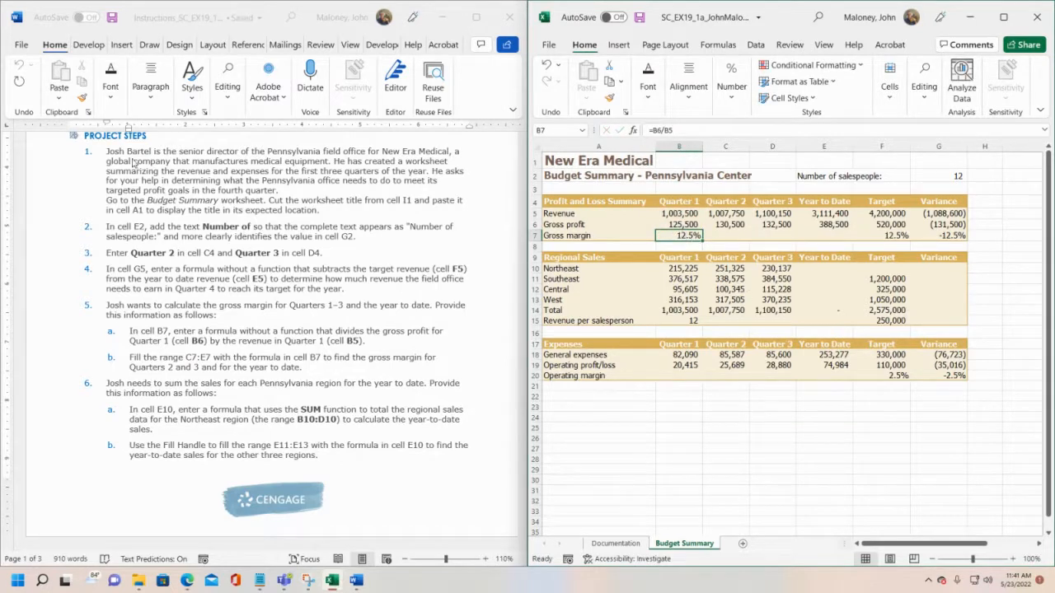
- Fill the range C7:E7 with the gross margin formula from cell B7, following instruction 5b
click(193, 368)
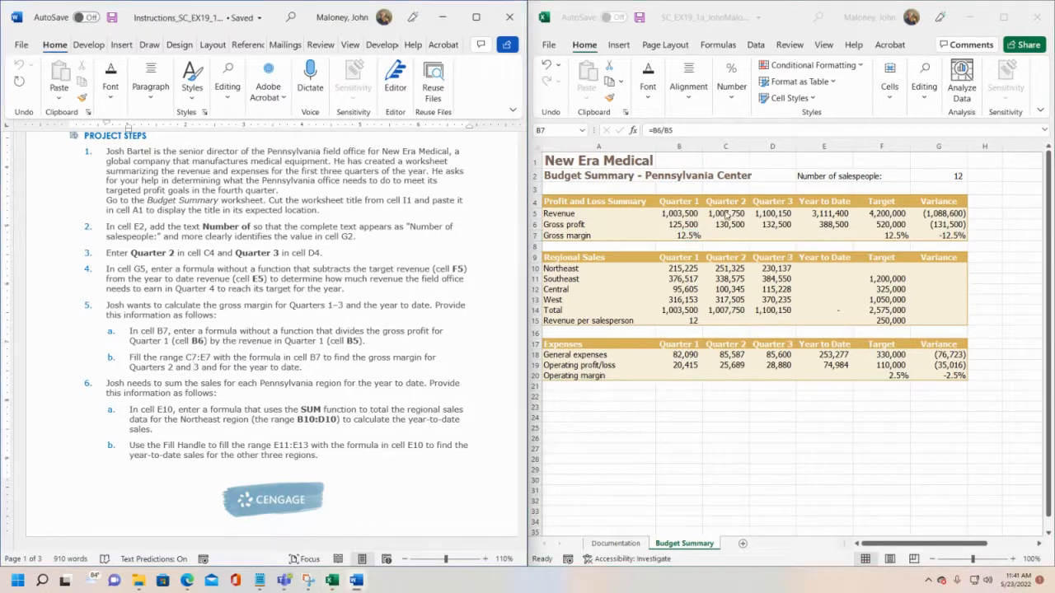
click(725, 236)
click(734, 229)
click(725, 236)
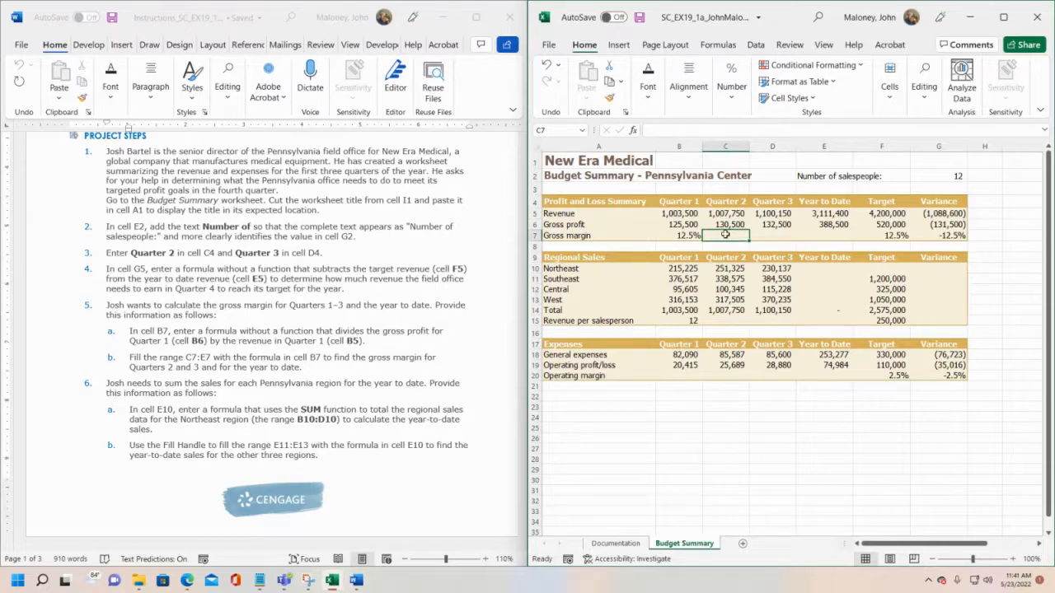
drag(728, 237, 835, 236)
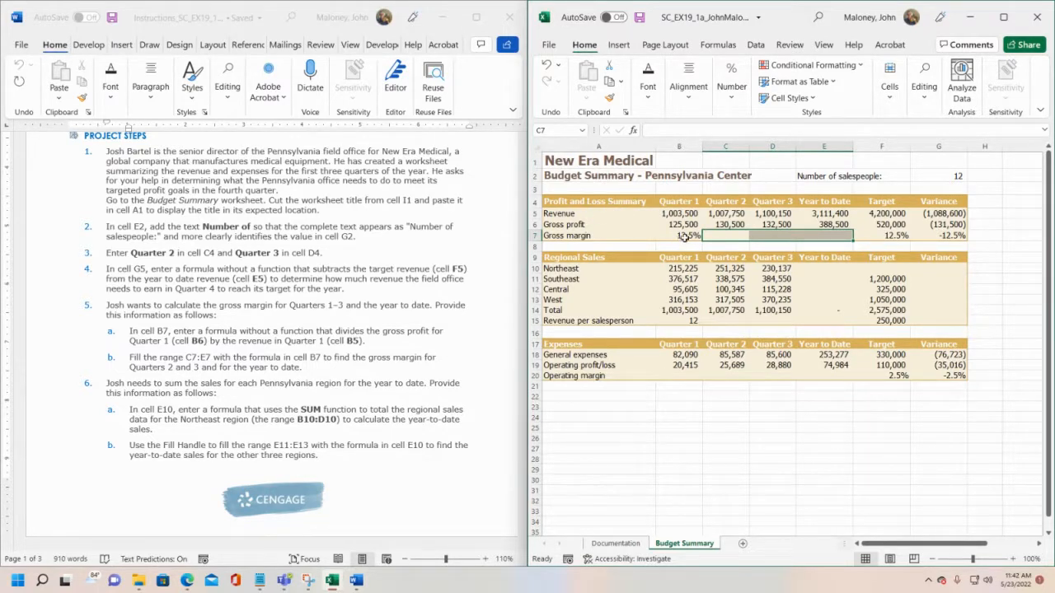
click(685, 237)
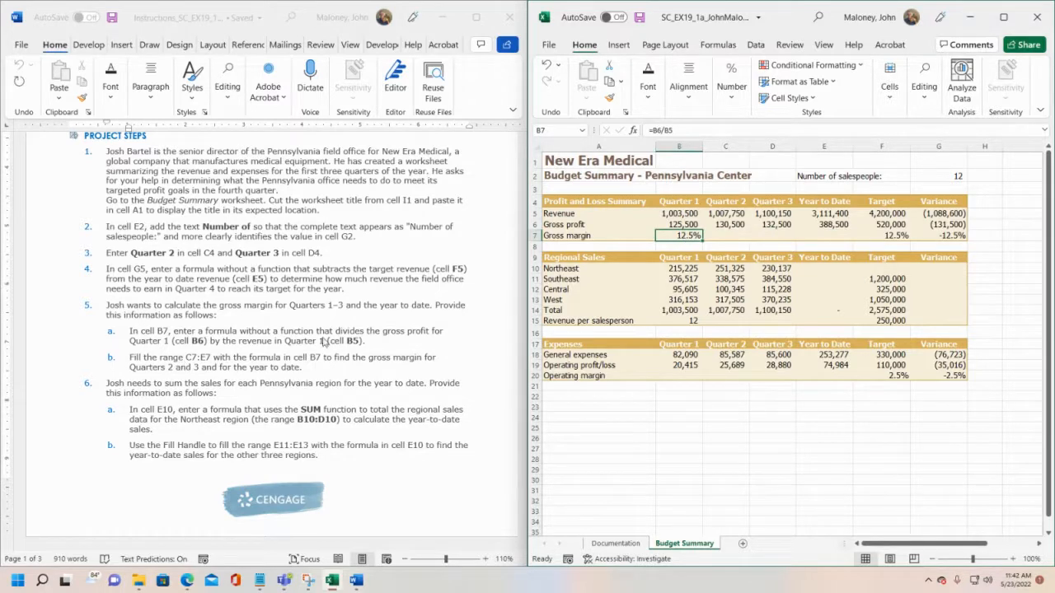
click(192, 367)
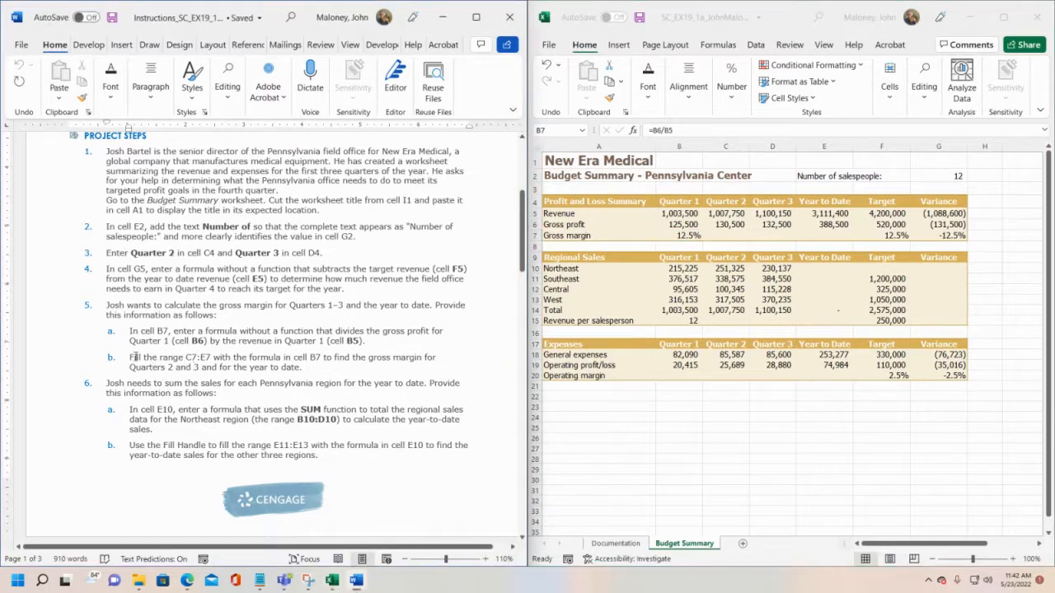
drag(129, 357, 321, 356)
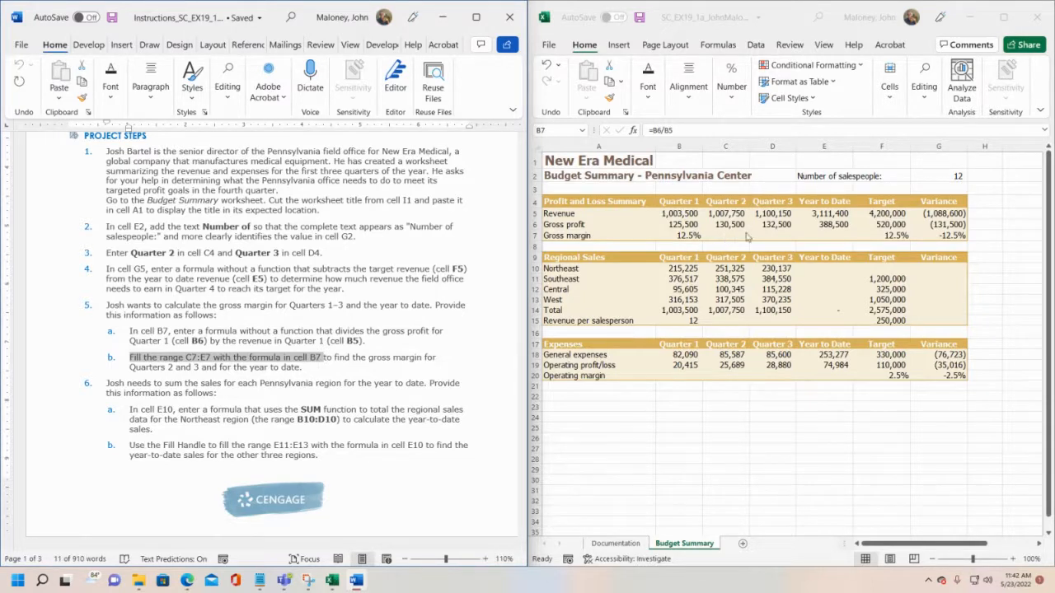
click(688, 236)
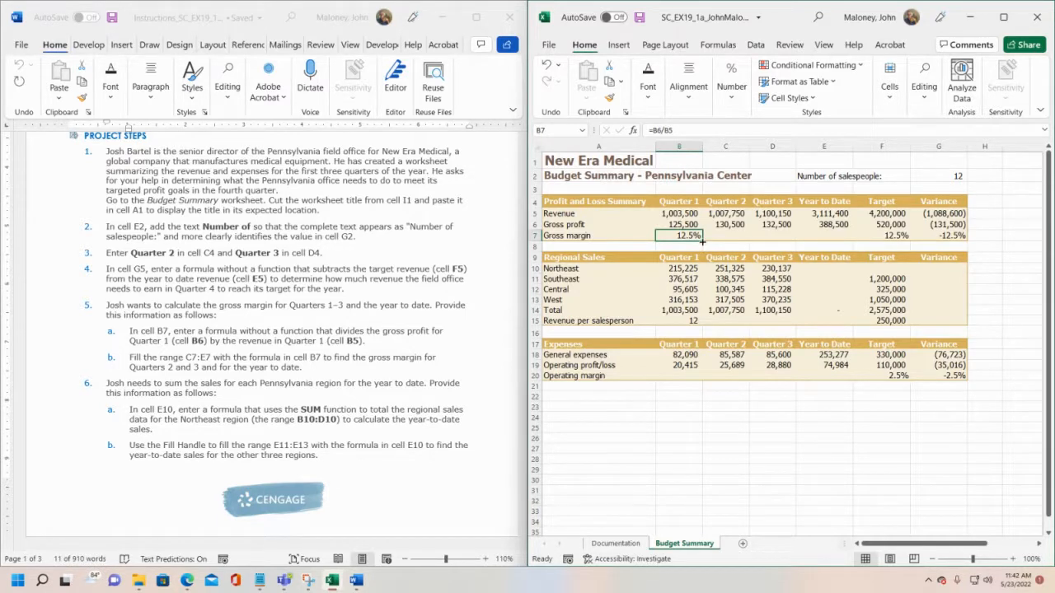
drag(702, 241, 752, 237)
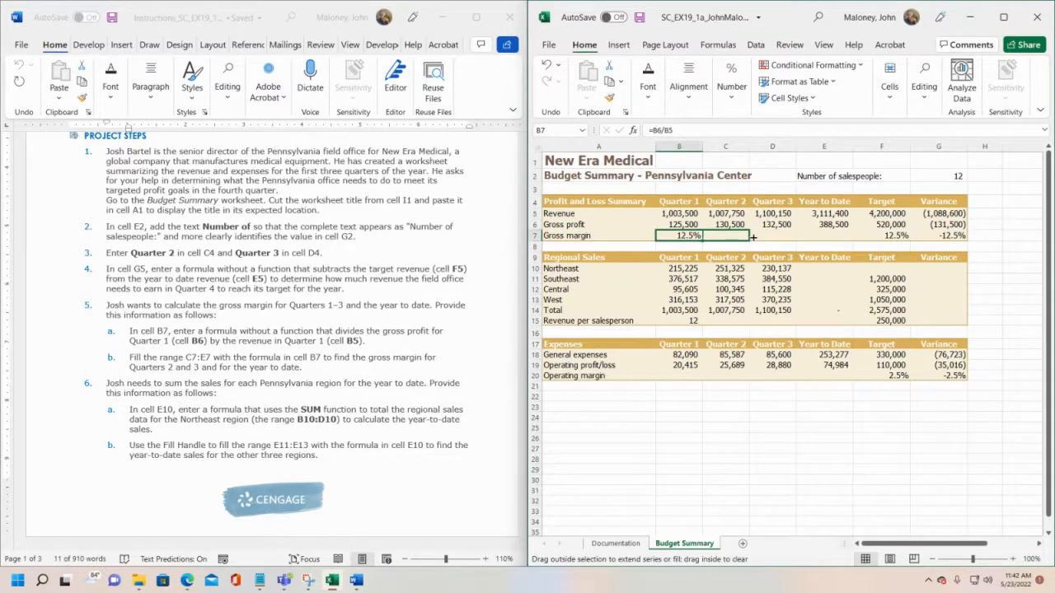
drag(752, 237, 779, 237)
drag(794, 237, 836, 236)
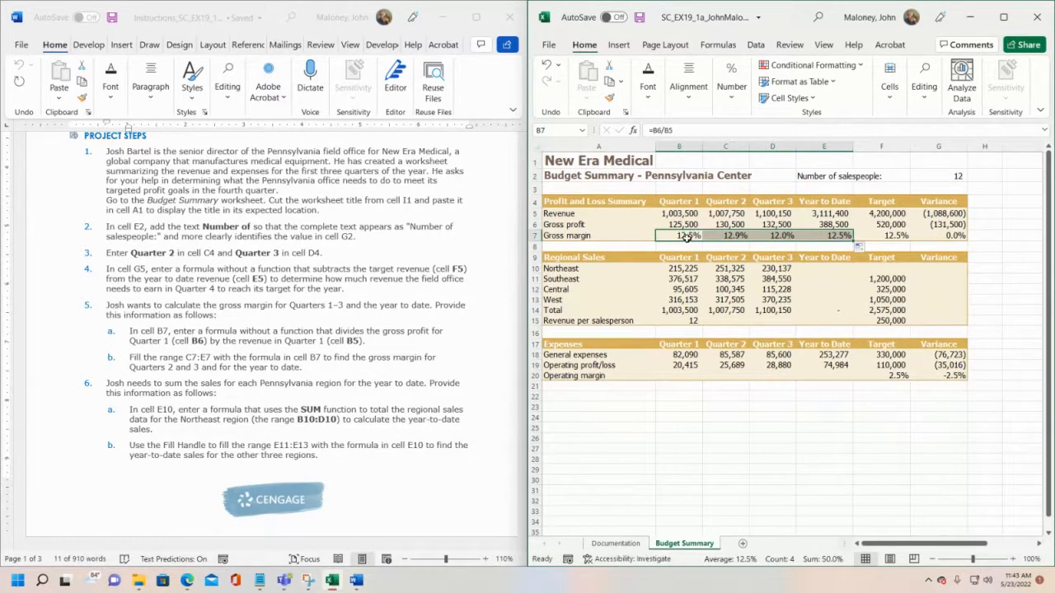
- Check the gross margin formulas in cells B7, C7 and D7 without changing them
click(687, 237)
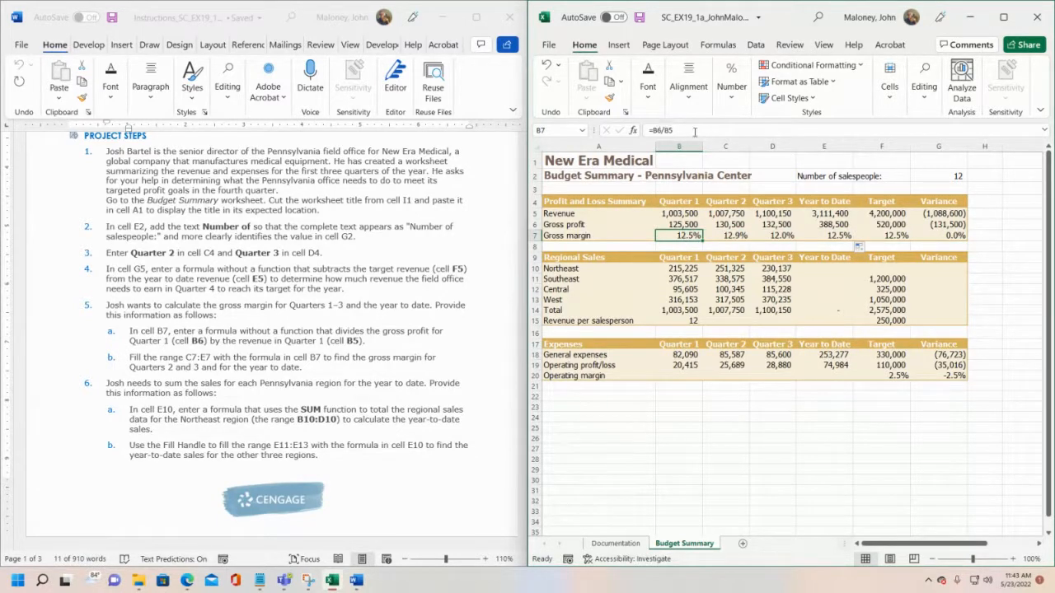
drag(695, 132, 621, 130)
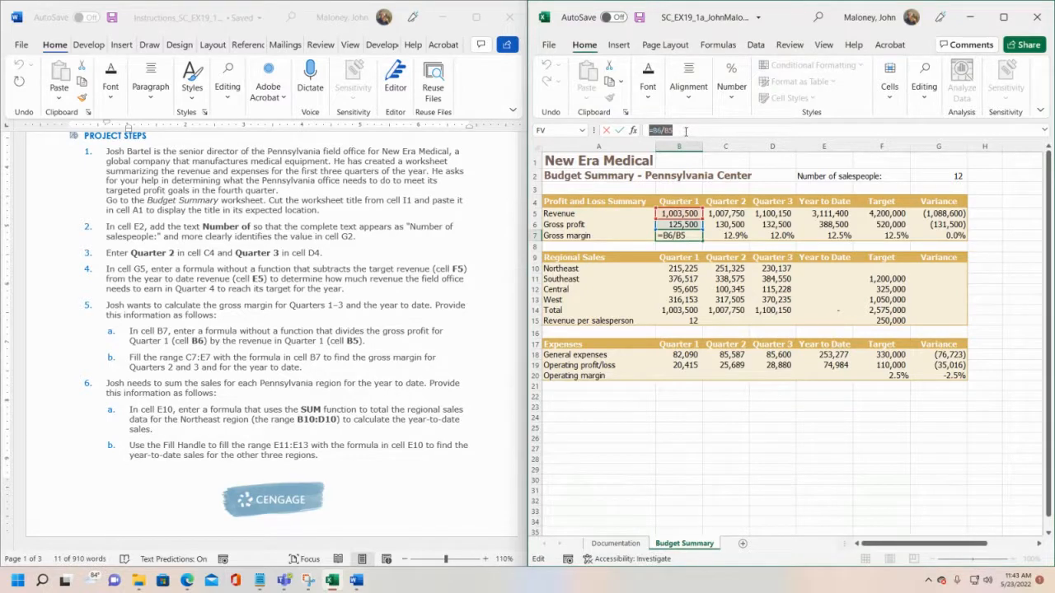
key(Tab)
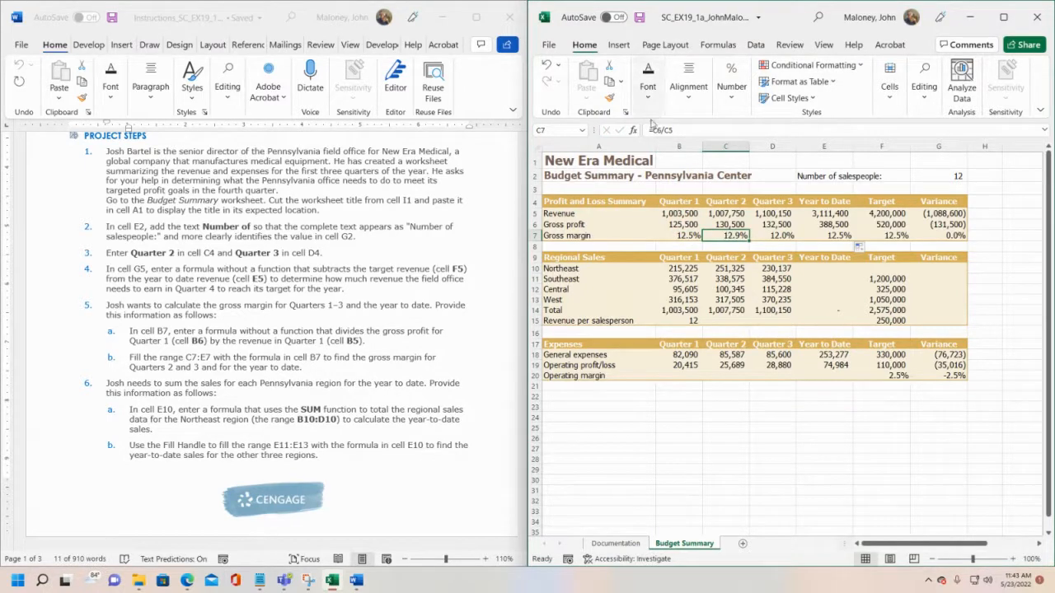
drag(683, 129, 632, 130)
key(Escape)
click(777, 234)
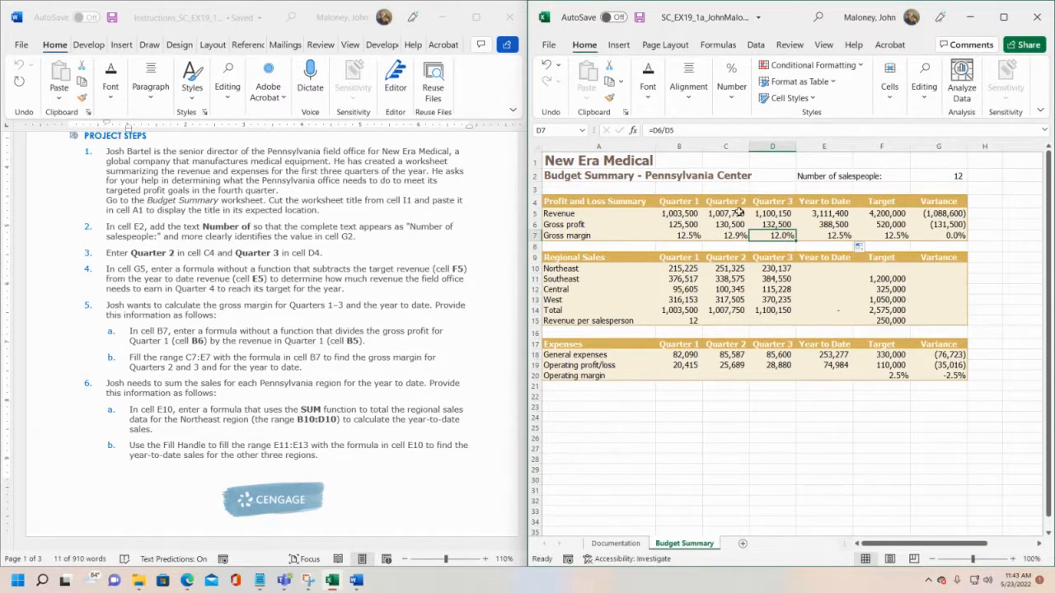
- Compare the worksheet with Final Figure 1 in the Word instructions, go back to step 5, and save the workbook
scroll(393, 303, down, 6)
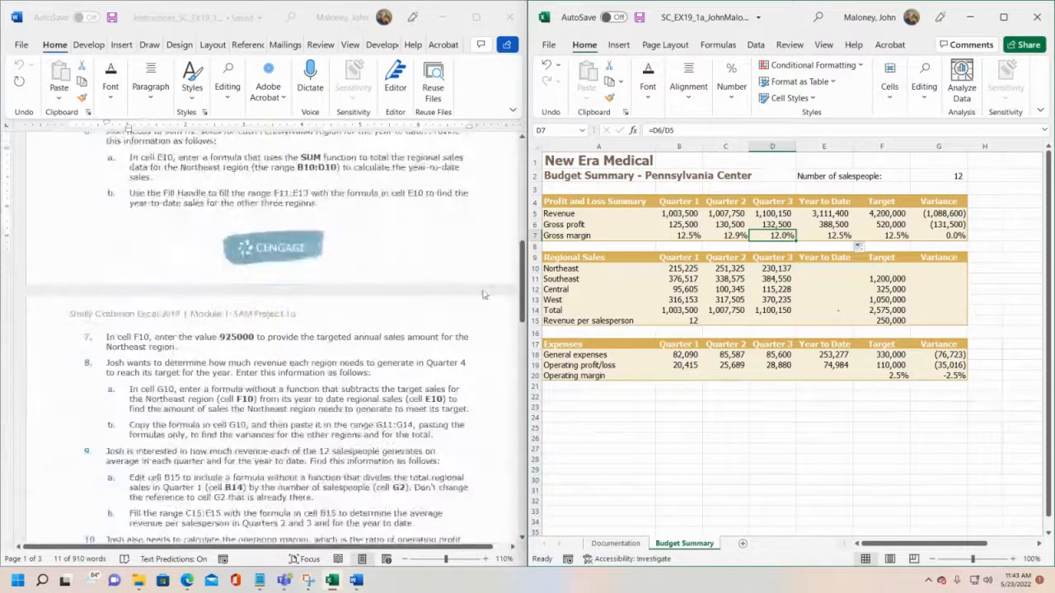
drag(524, 305, 520, 435)
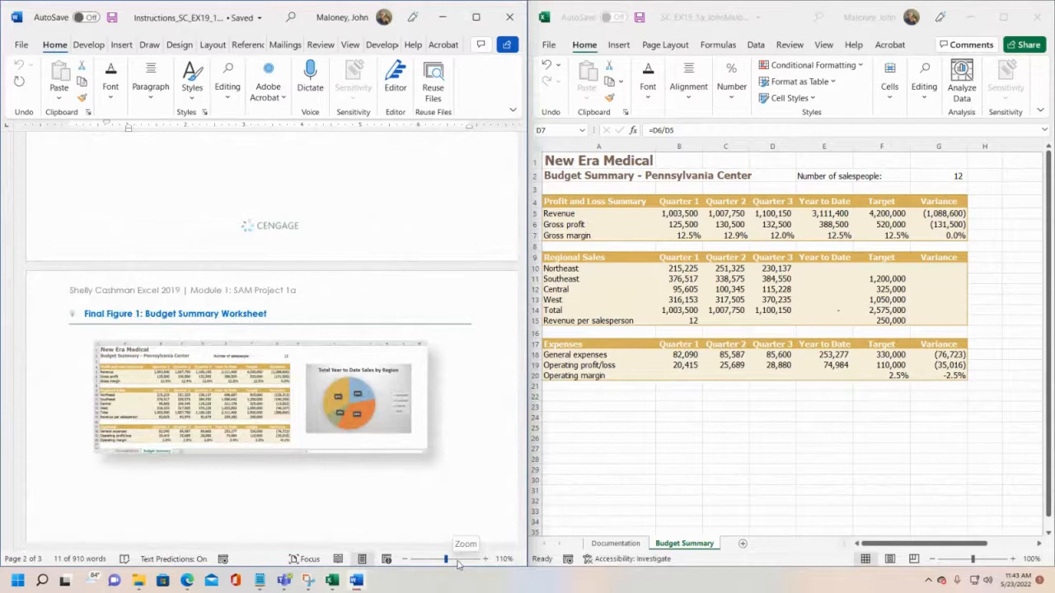
click(456, 559)
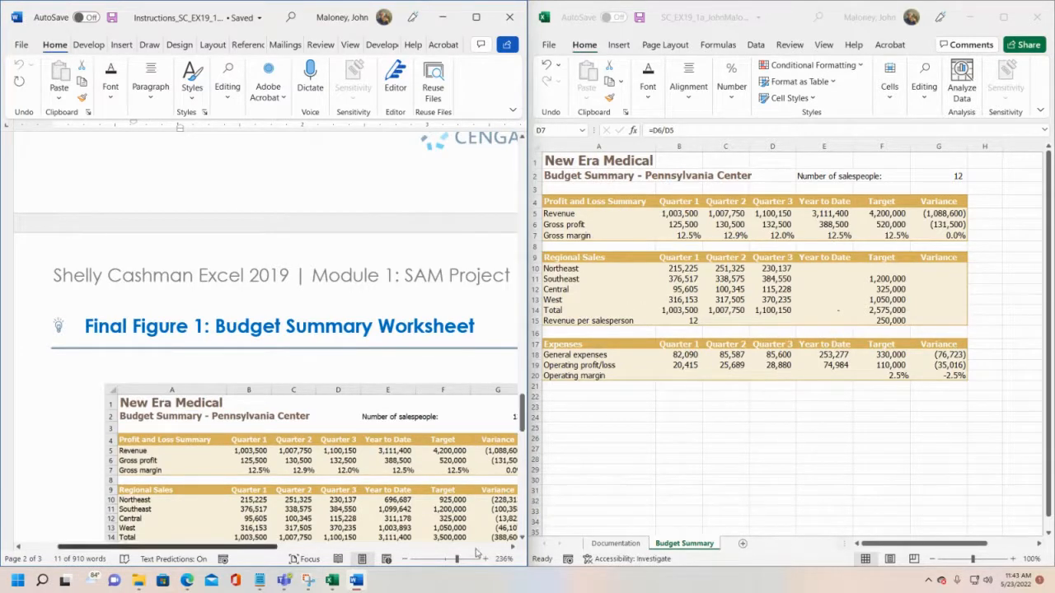
click(447, 561)
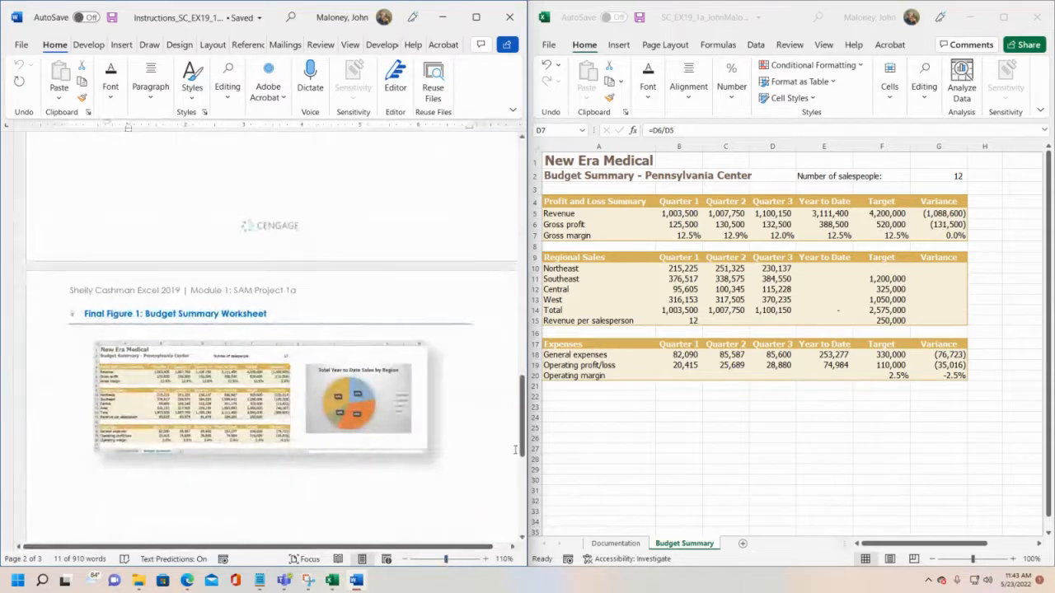
drag(522, 449, 520, 237)
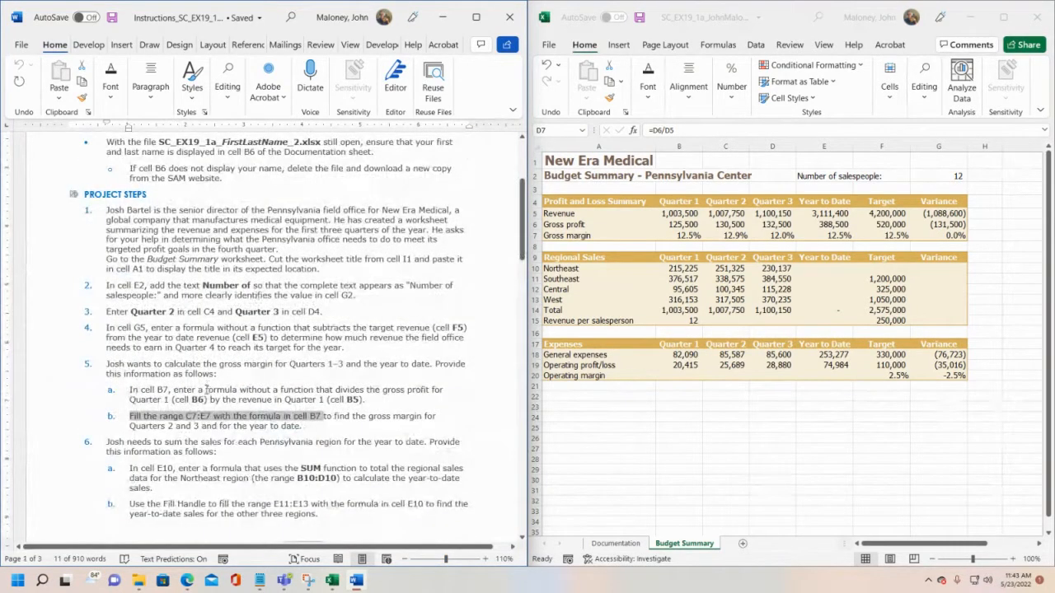
click(199, 391)
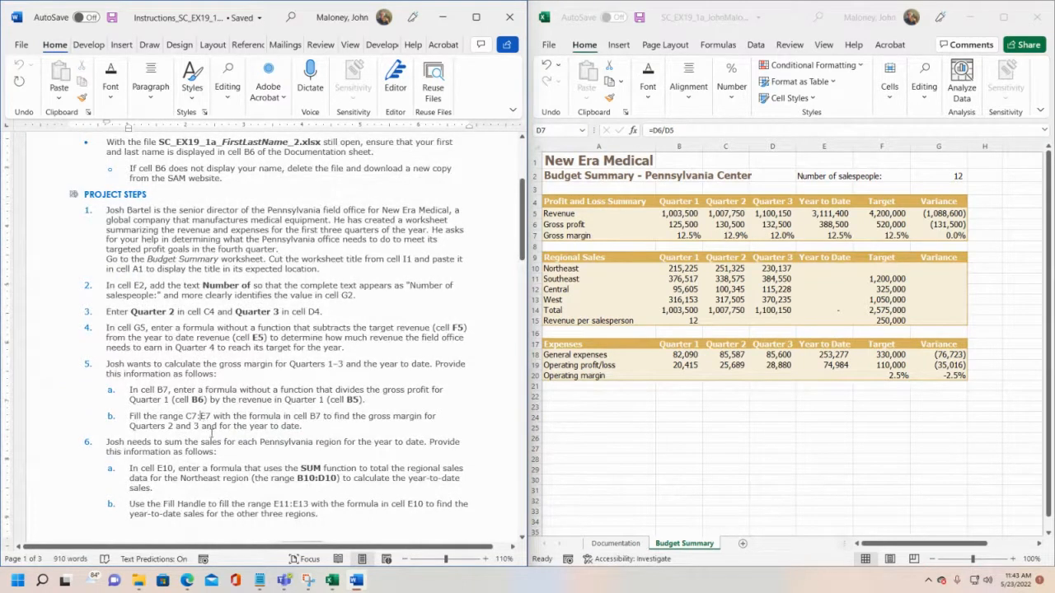
click(640, 23)
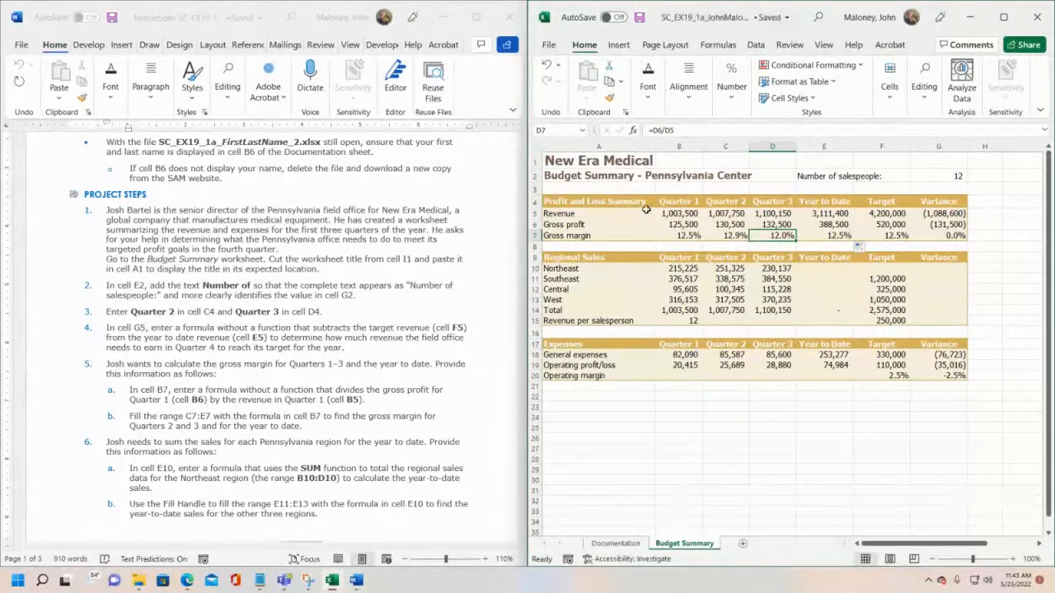
- Review the profit and loss range A5:G7 and the variance in G7 against an enlarged Final Figure 1 in the Word instructions
drag(647, 213, 949, 236)
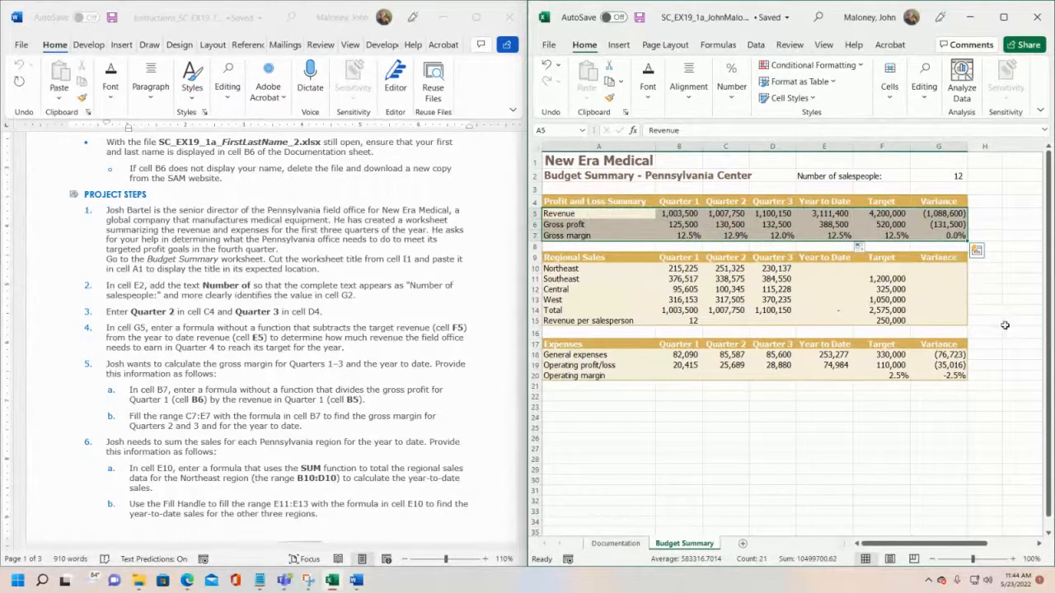
click(950, 236)
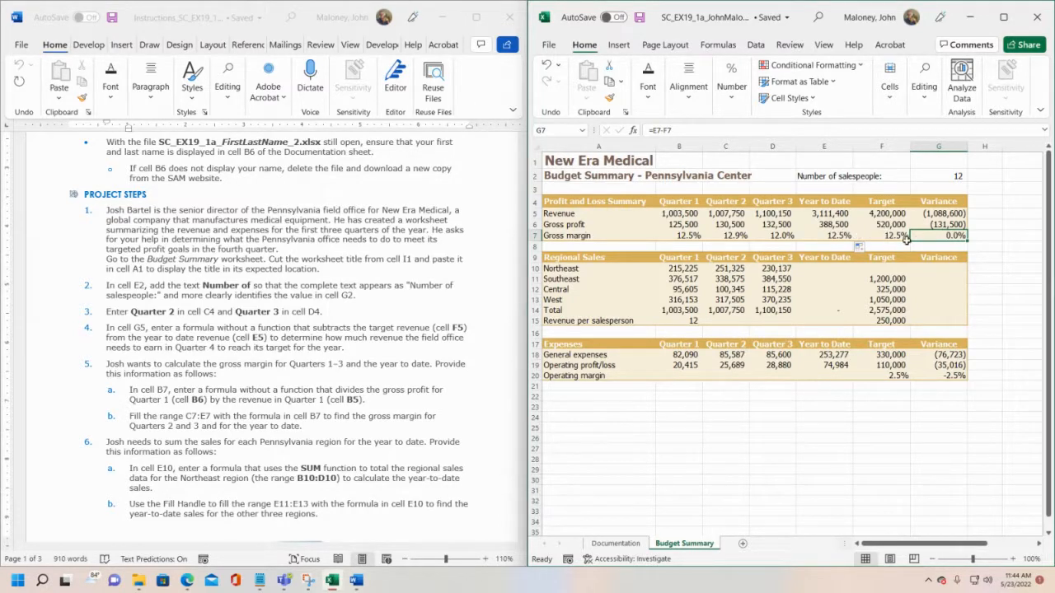
scroll(528, 256, down, 3)
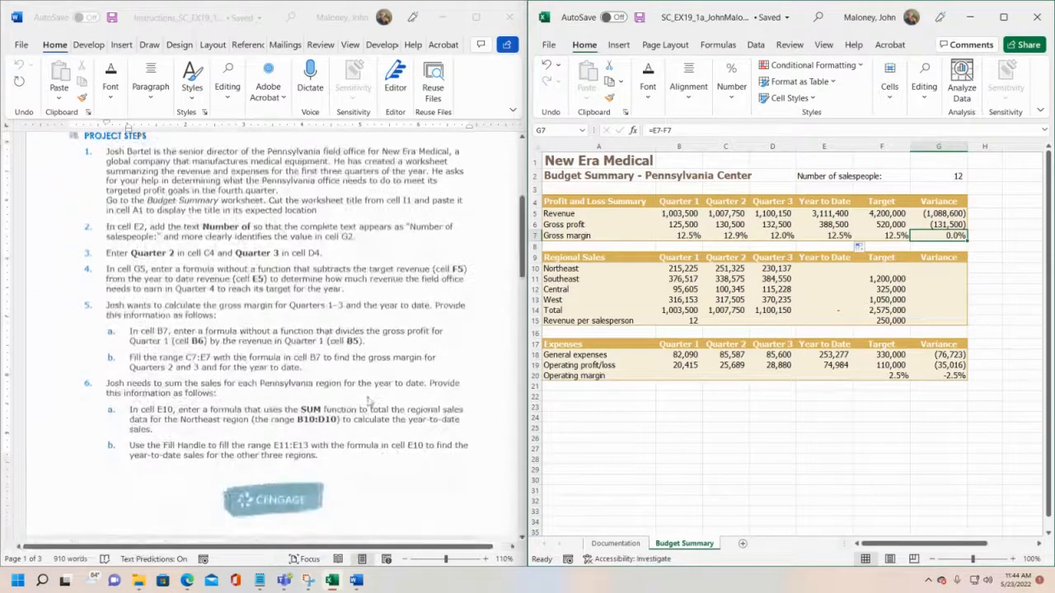
drag(522, 256, 523, 432)
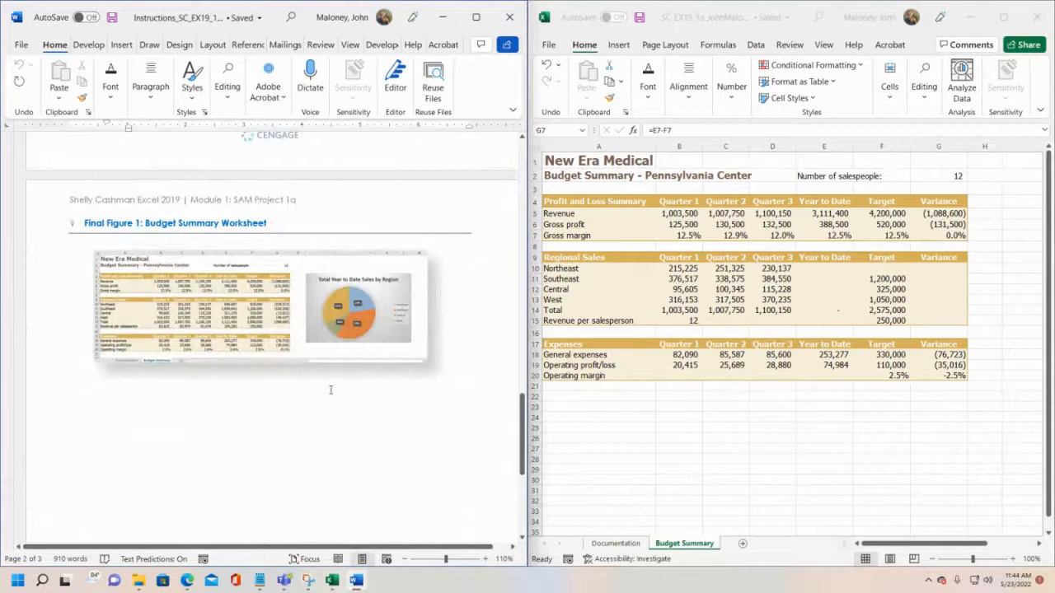
drag(445, 559, 452, 558)
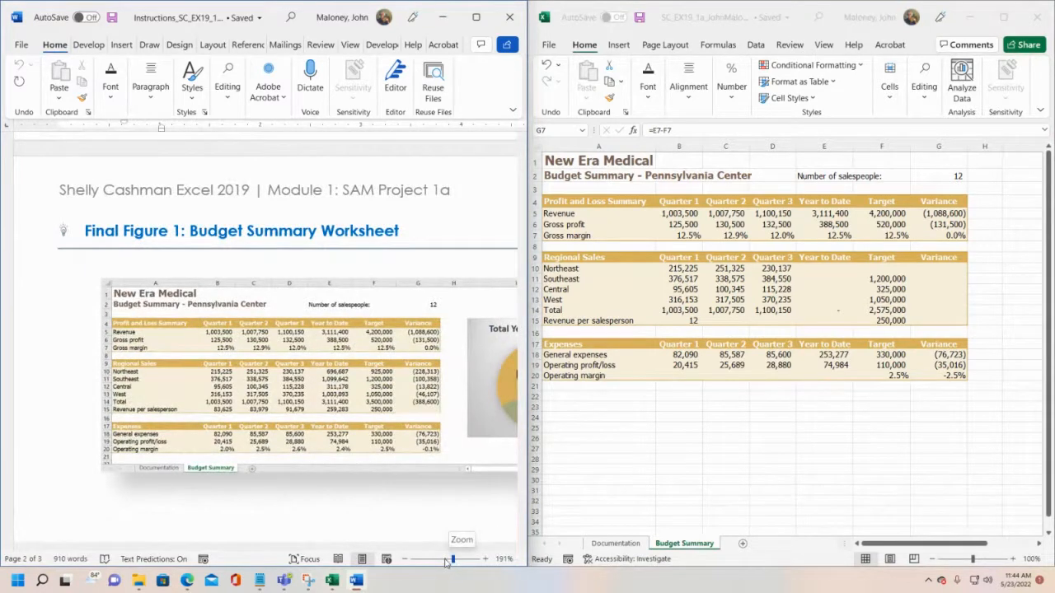
click(448, 560)
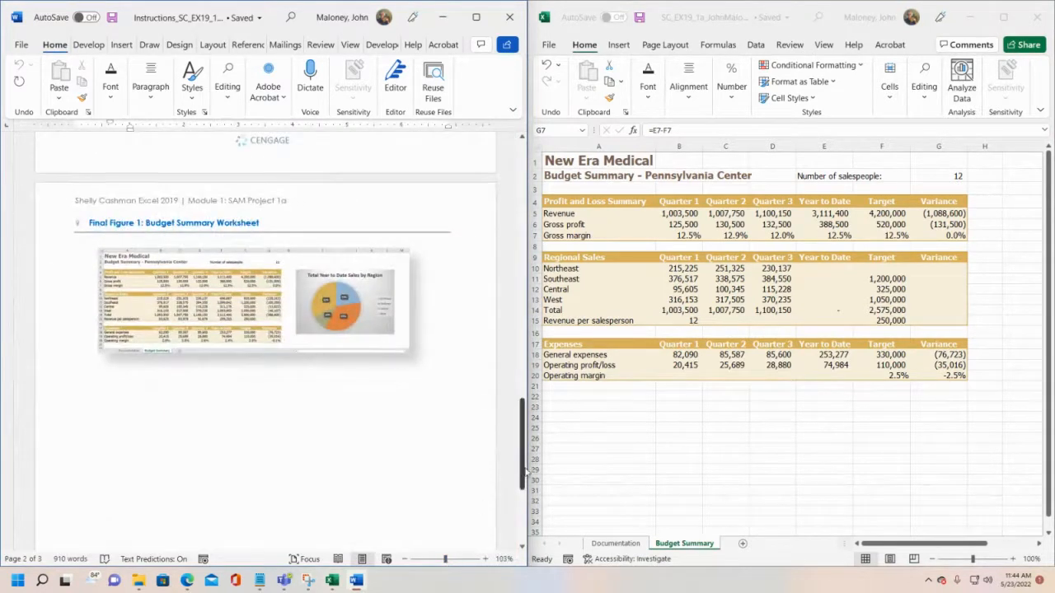
drag(522, 474, 517, 221)
- Highlight the step 6 introduction in the Word instructions and locate column E and the Northeast row in the Budget Summary worksheet
scroll(244, 323, down, 3)
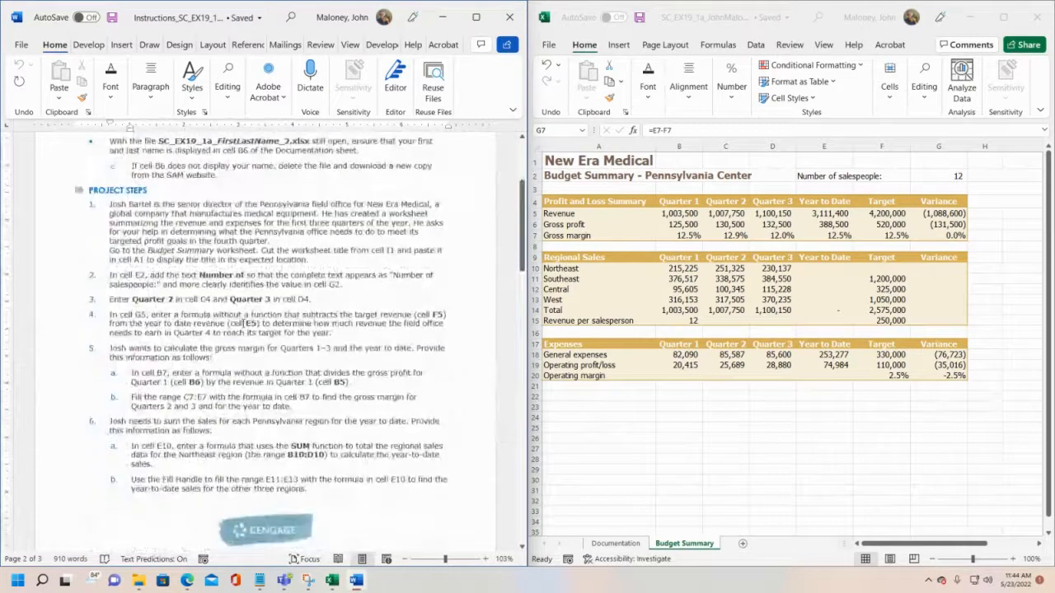
scroll(250, 323, down, 3)
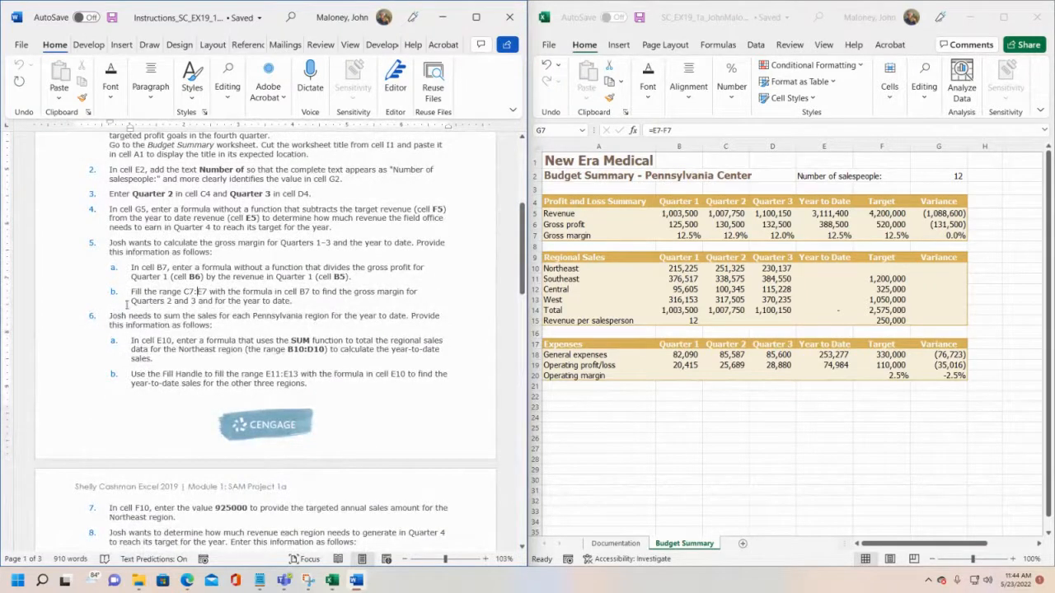
drag(109, 314, 217, 324)
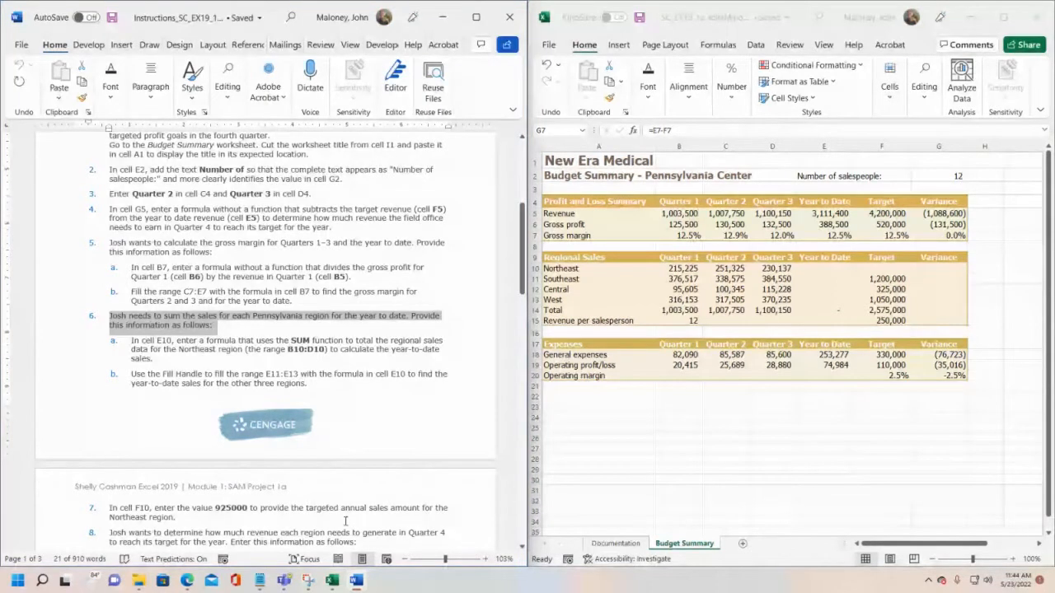
click(823, 146)
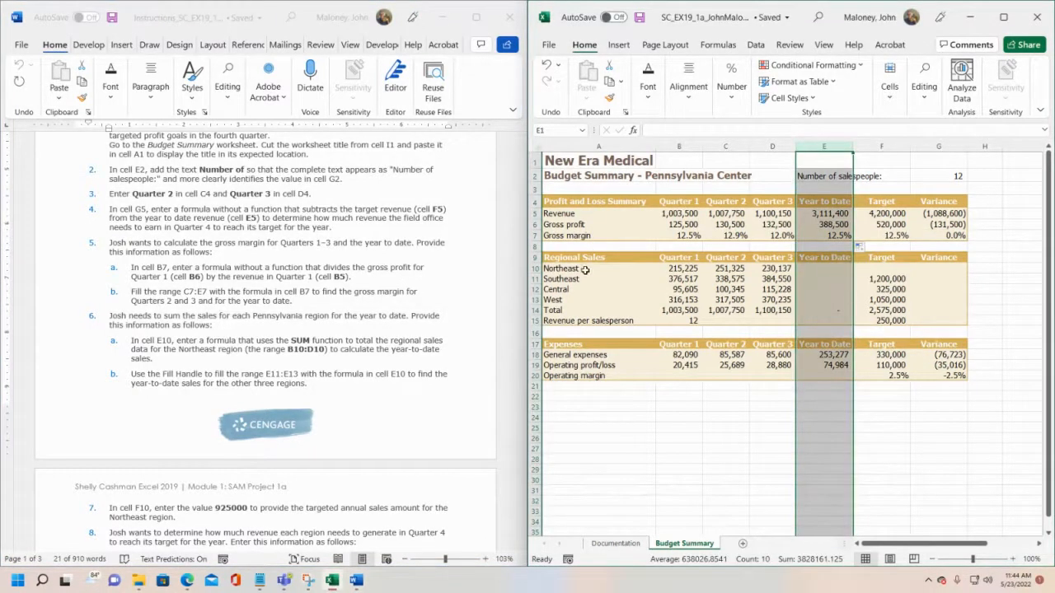
click(548, 268)
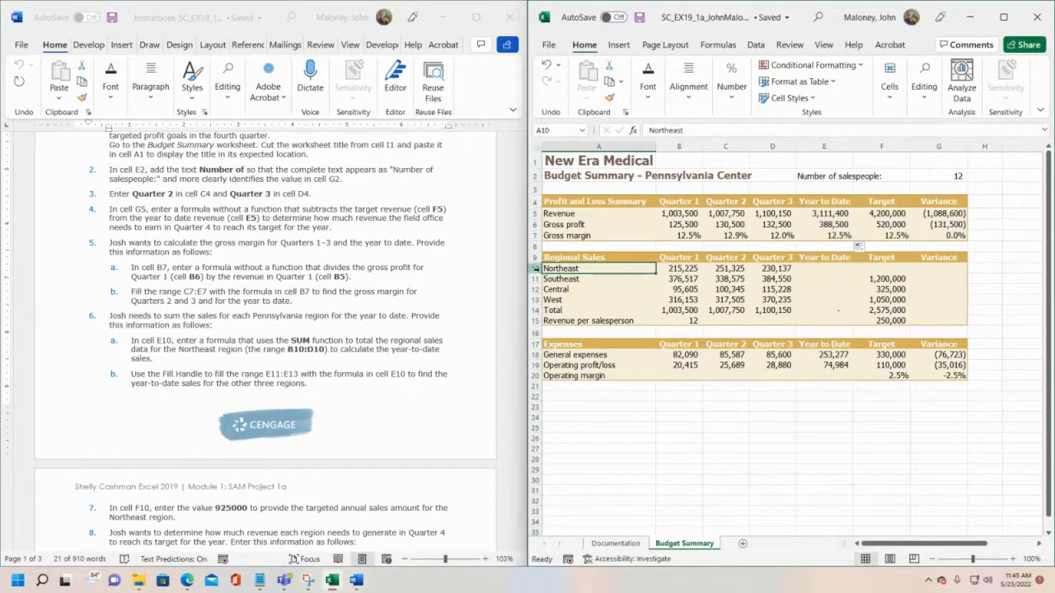
click(534, 269)
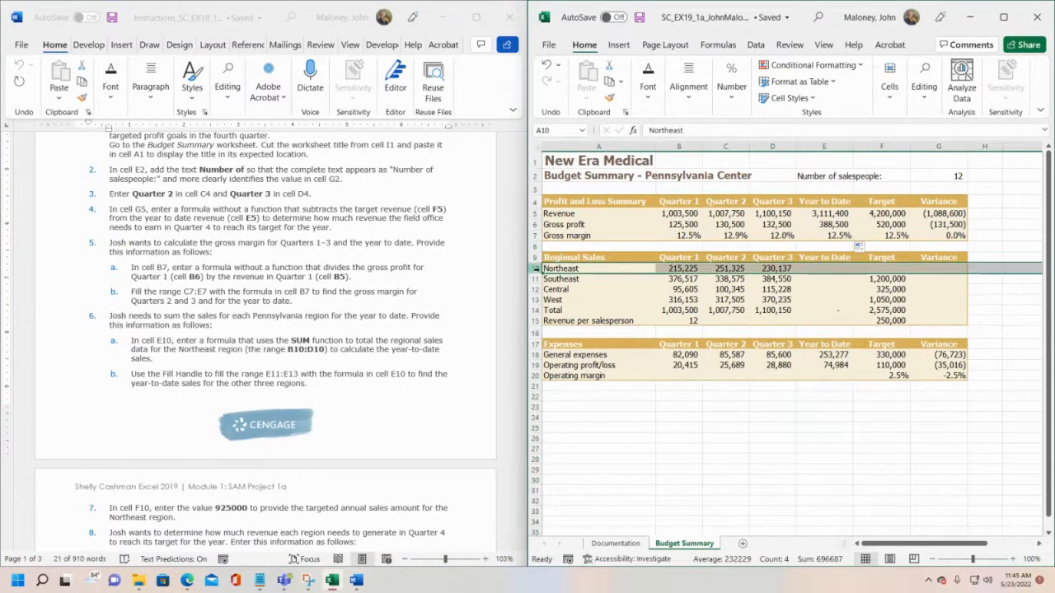
- Select cell E10 in the Budget Summary worksheet and highlight step 6a about the SUM function in the Word instructions
click(825, 269)
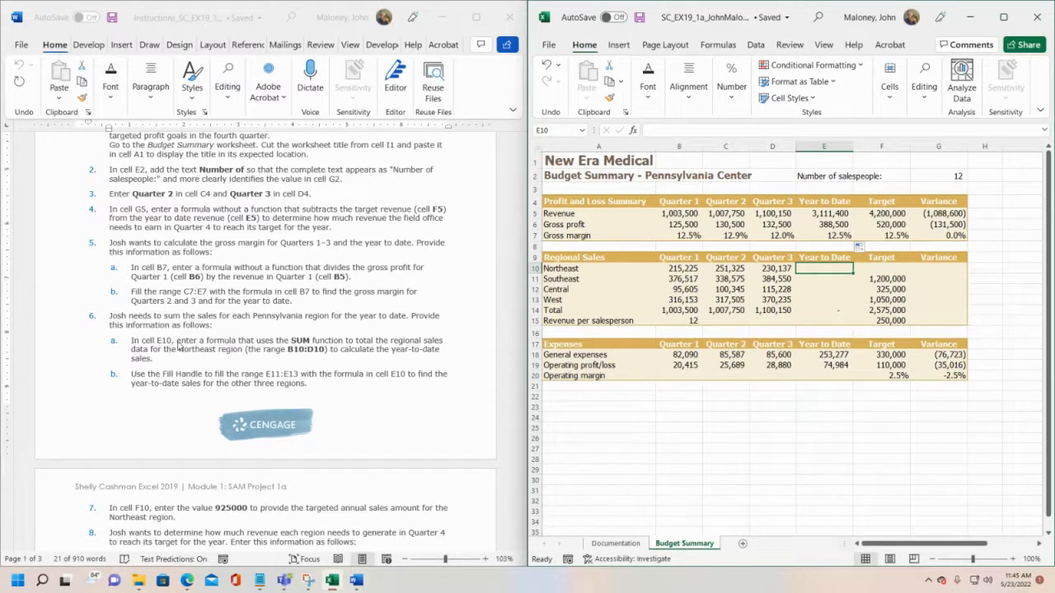
click(139, 341)
click(136, 341)
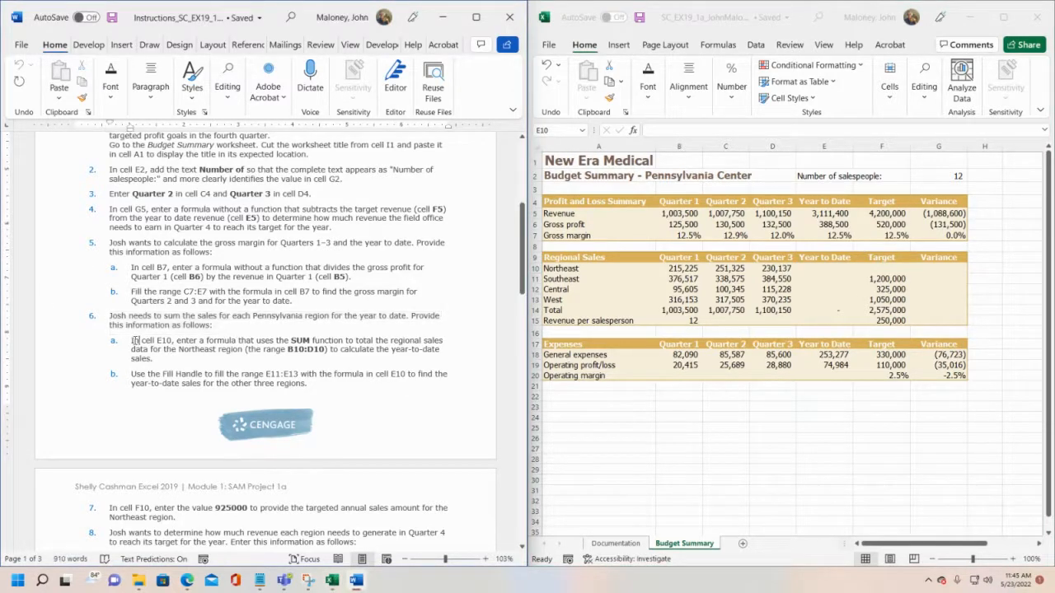
drag(132, 340, 327, 349)
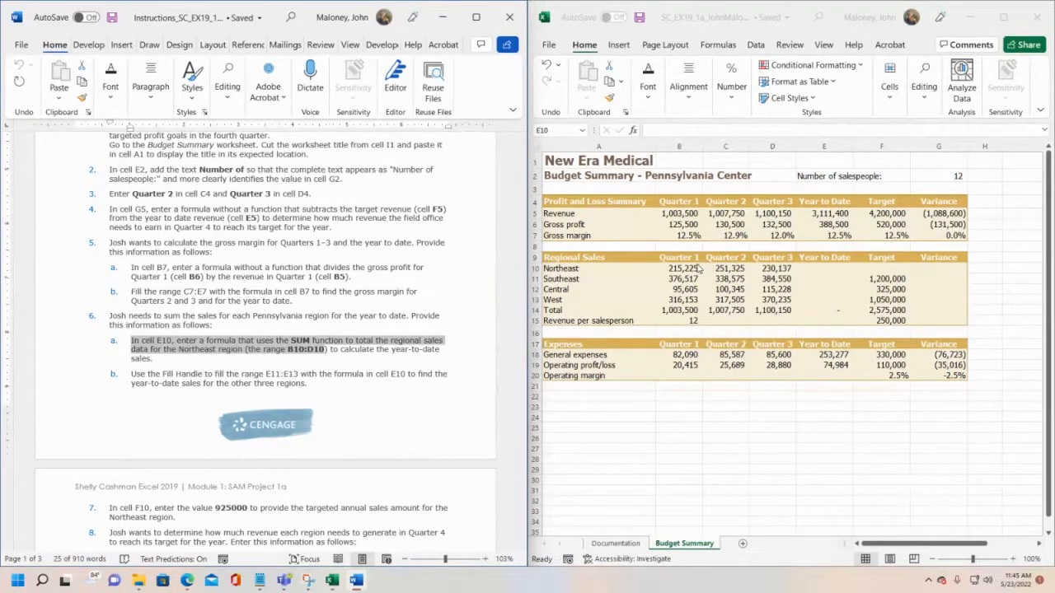
- Enter the formula =SUM(B10:D10) in cell E10 of the Excel worksheet to total the Northeast region's year-to-date sales
click(821, 267)
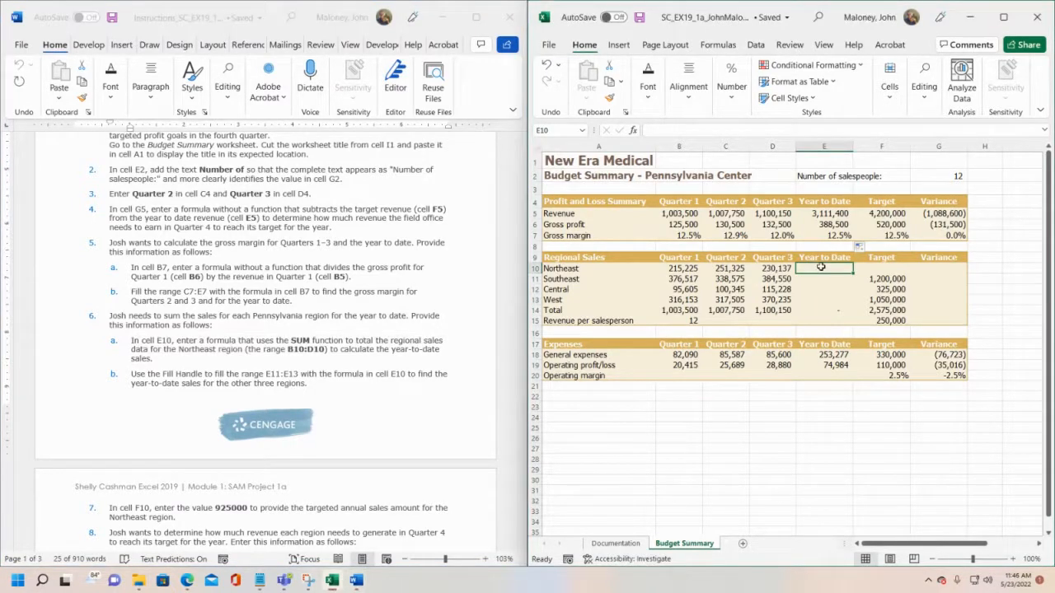
text(=)
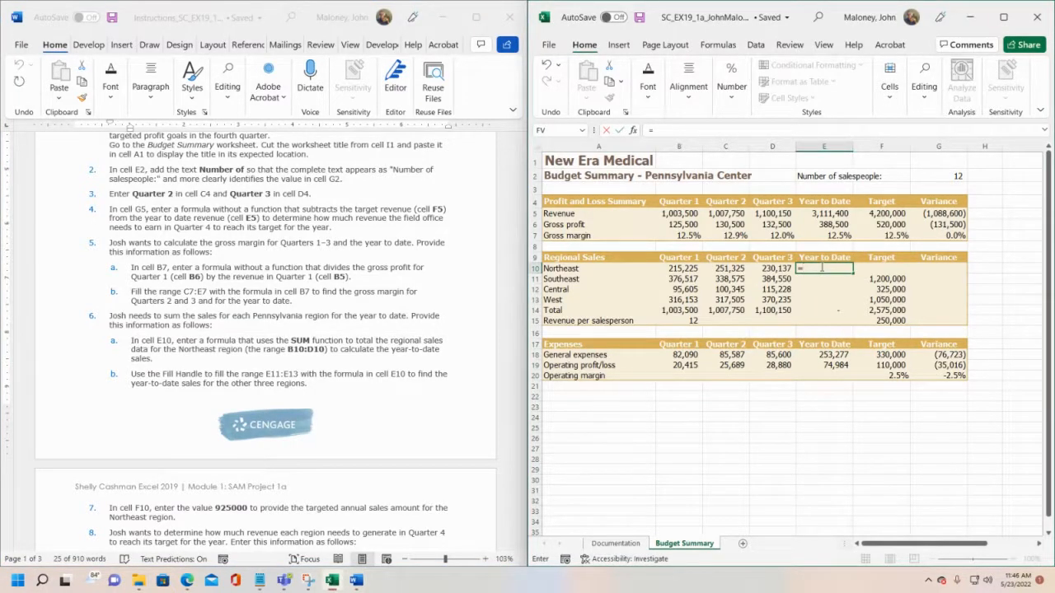
text(sum)
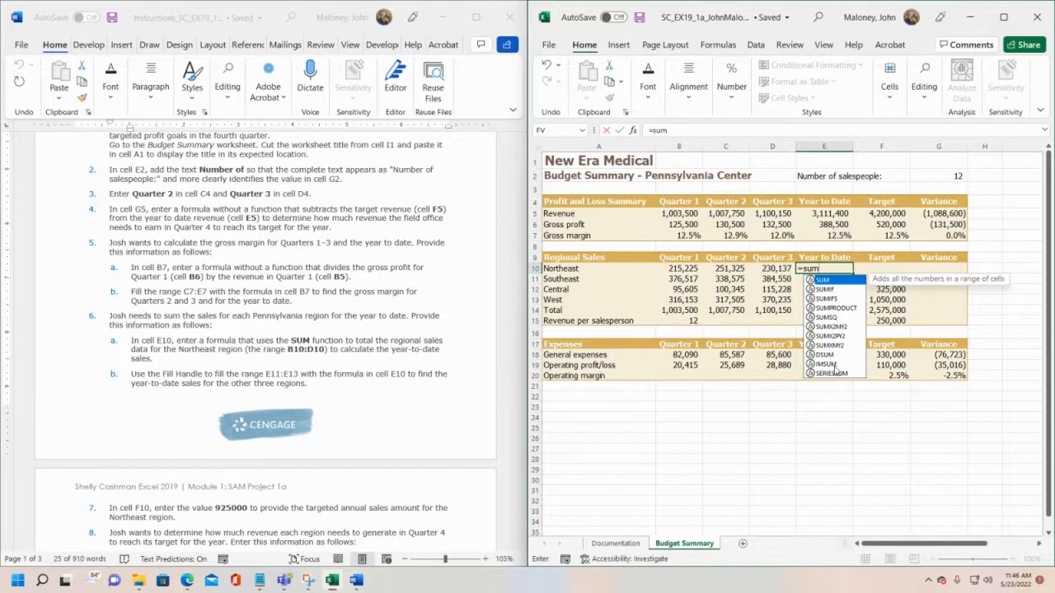
click(831, 290)
click(833, 281)
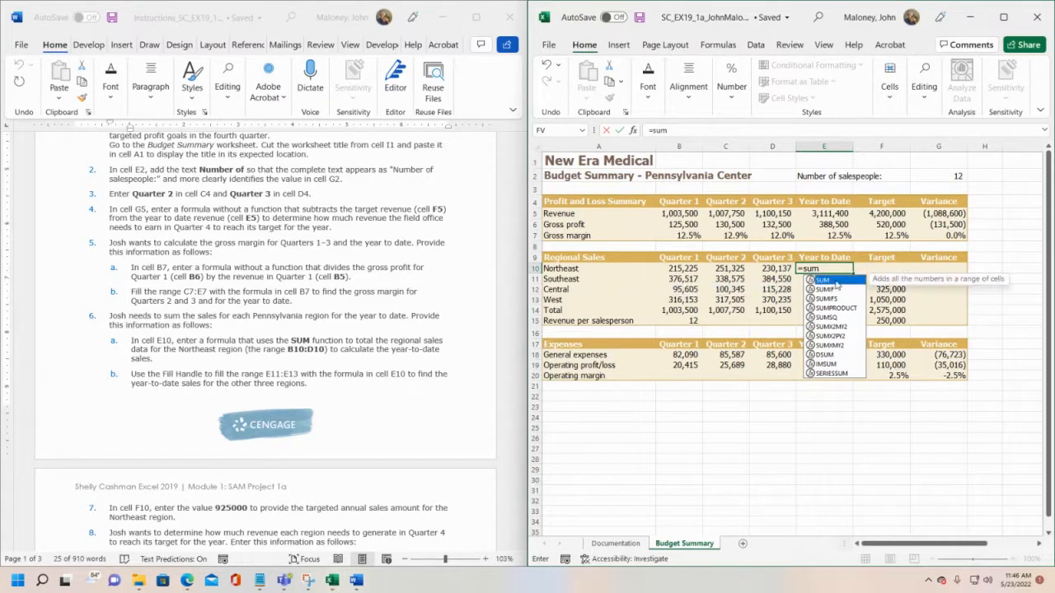
click(824, 268)
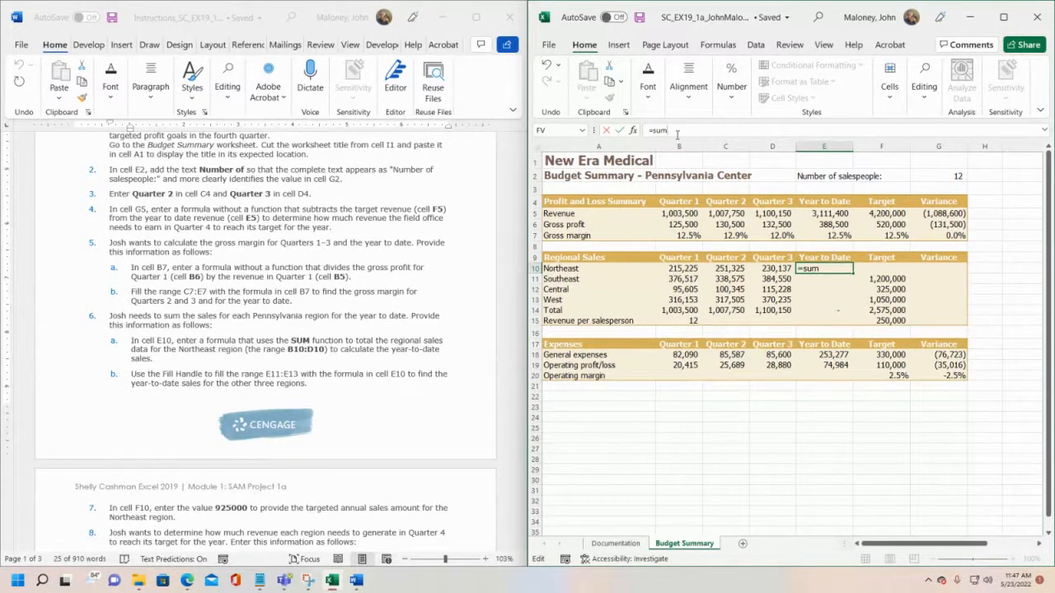
text(()
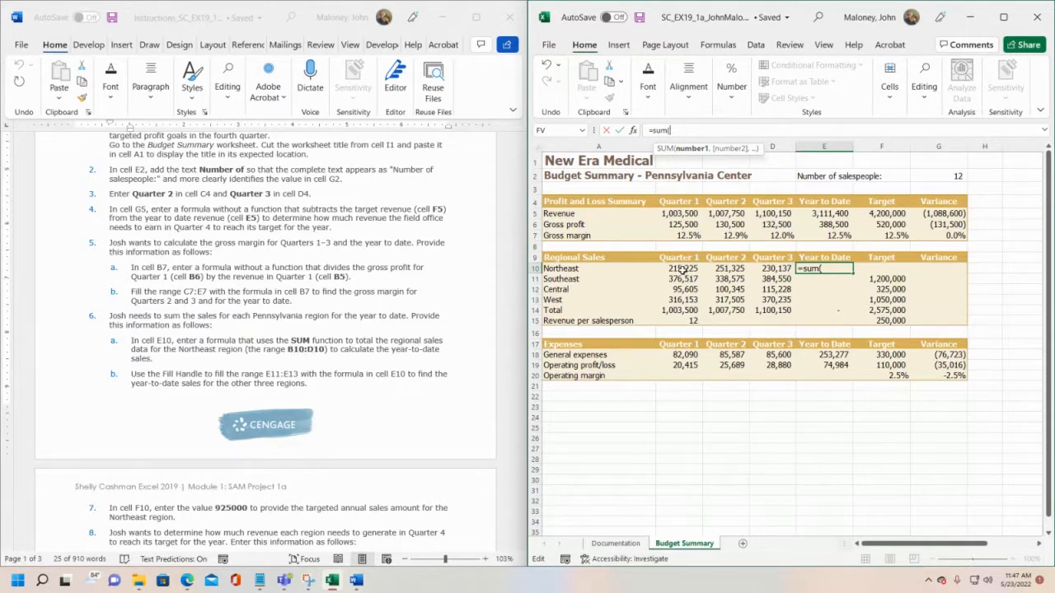
click(681, 268)
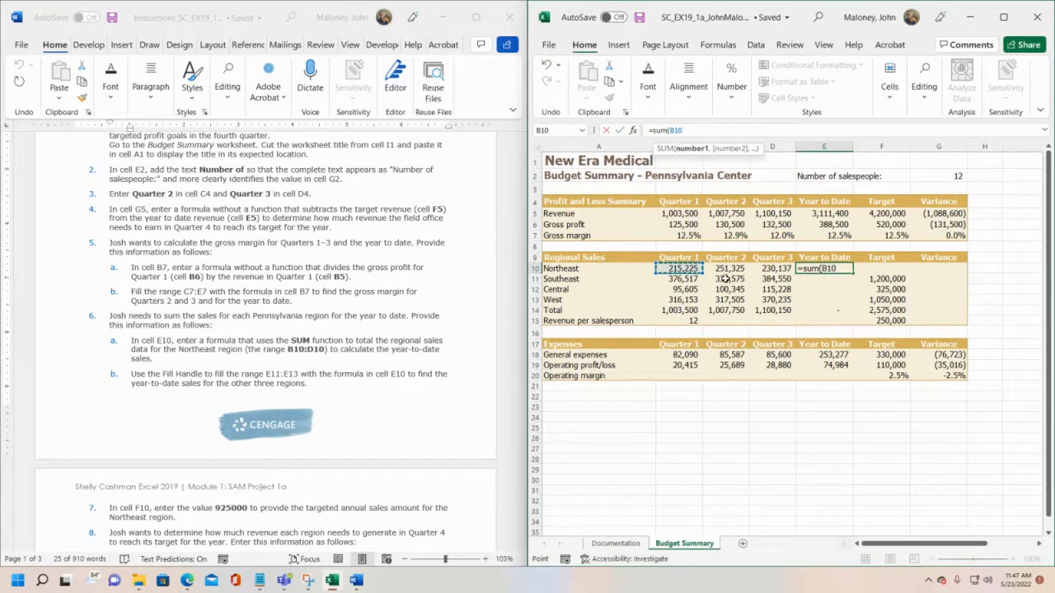
drag(688, 268, 766, 277)
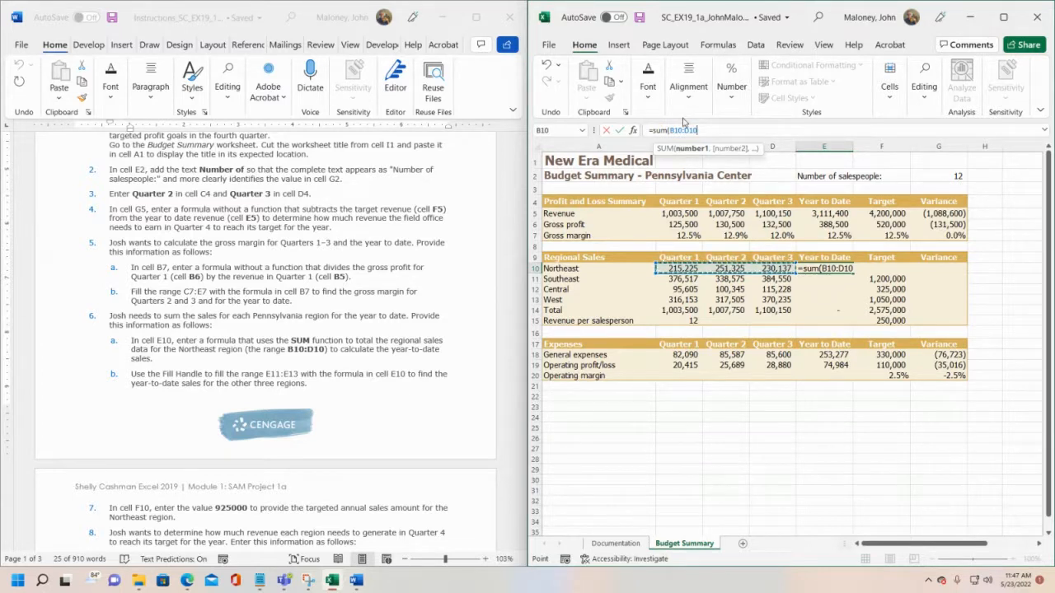
text())
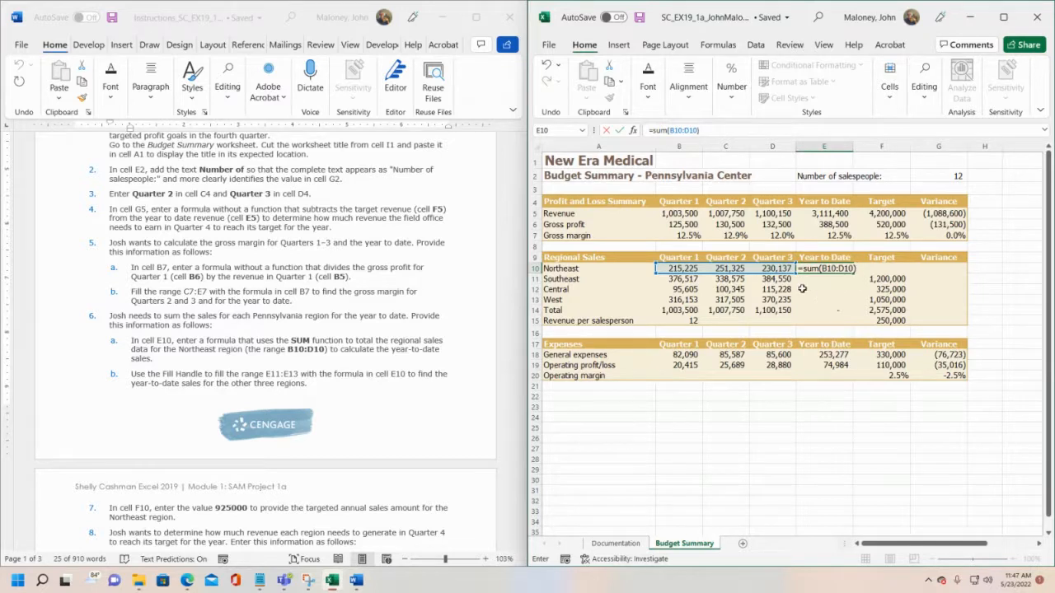
key(Return)
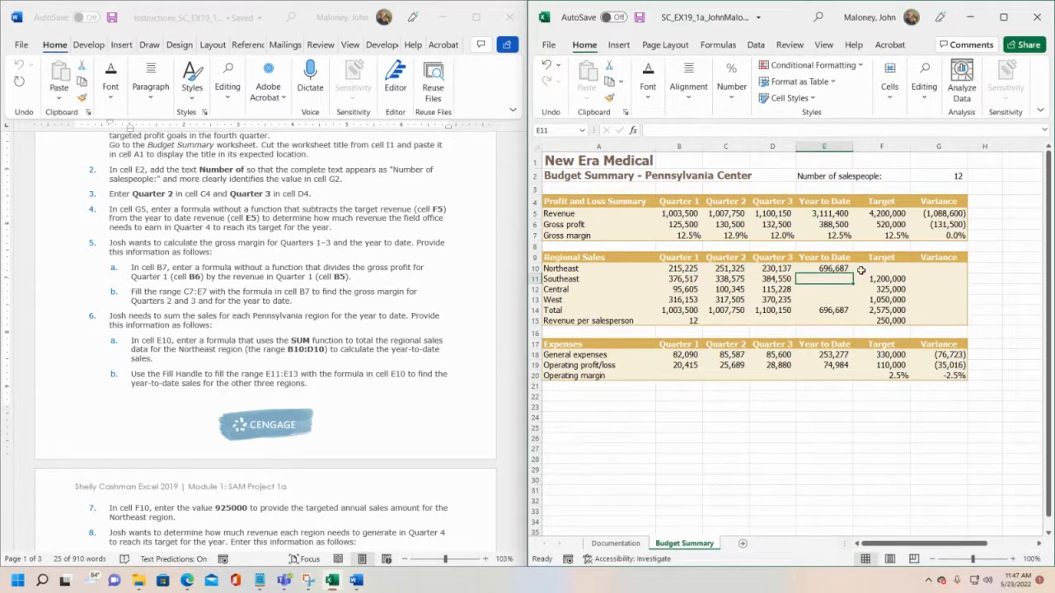
- Check the SUM formula in cell E10 without changing it, and the total formula in cell E14
click(834, 269)
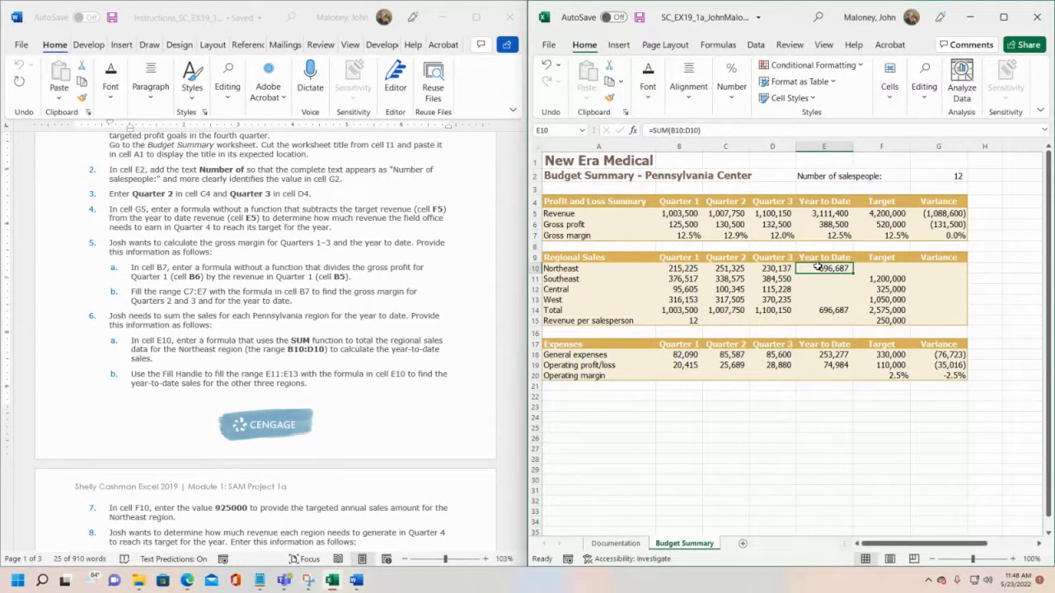
drag(707, 130, 594, 132)
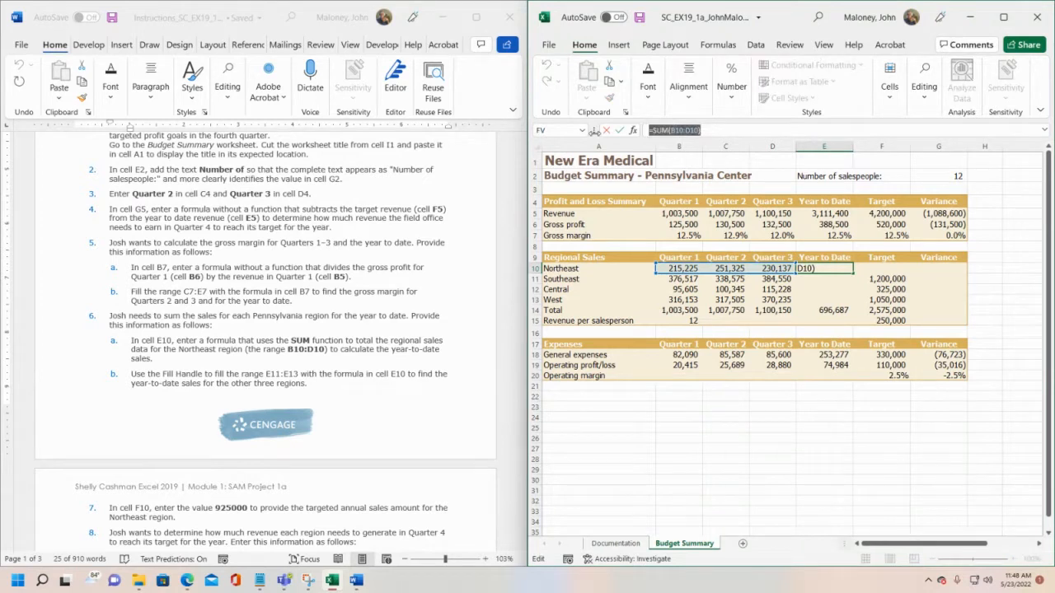
key(Escape)
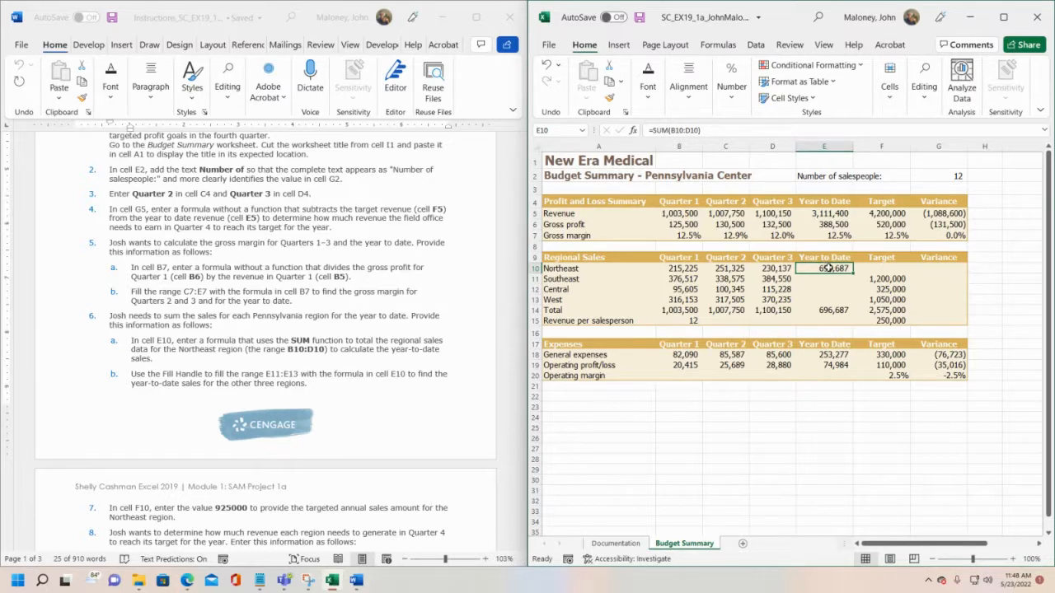
click(834, 311)
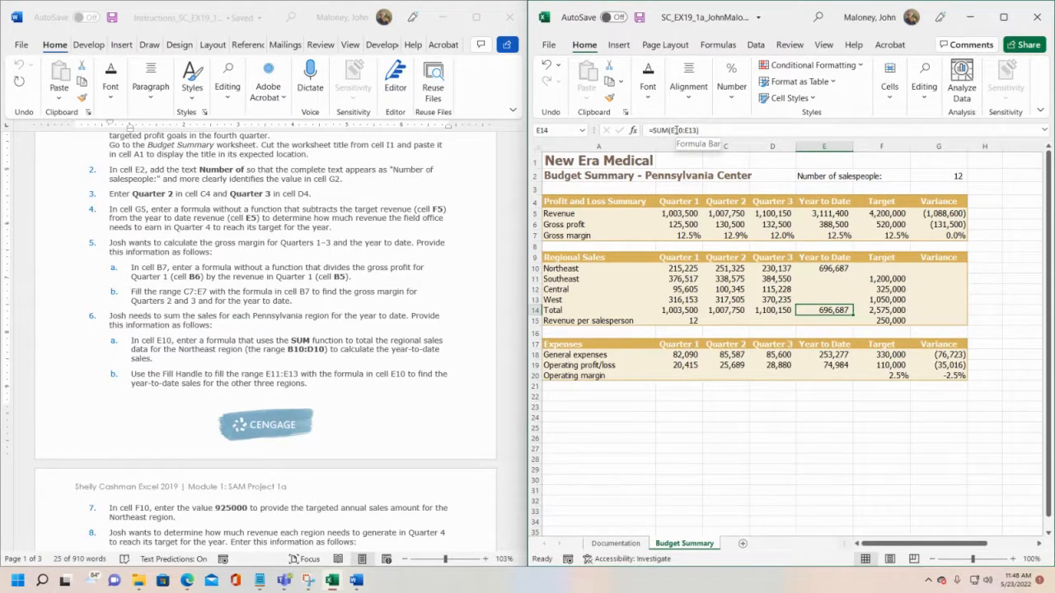
- Trace the cells behind each total: B10:D10 for E10, E10:E13 for E14, and B11:D11 for the empty cell E11
click(827, 267)
drag(681, 266, 754, 267)
click(844, 266)
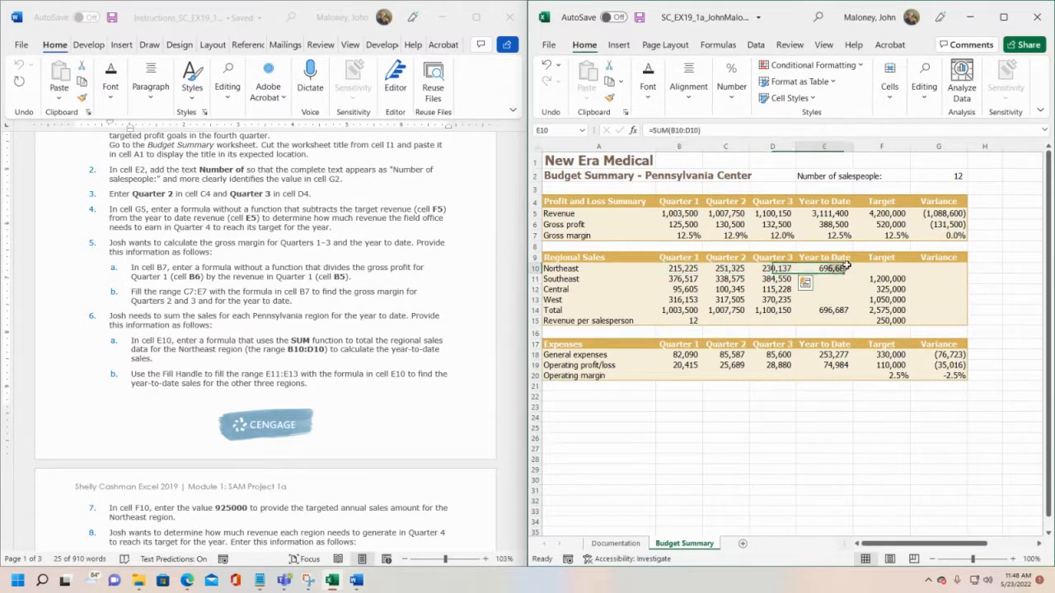
click(832, 308)
drag(829, 269, 832, 299)
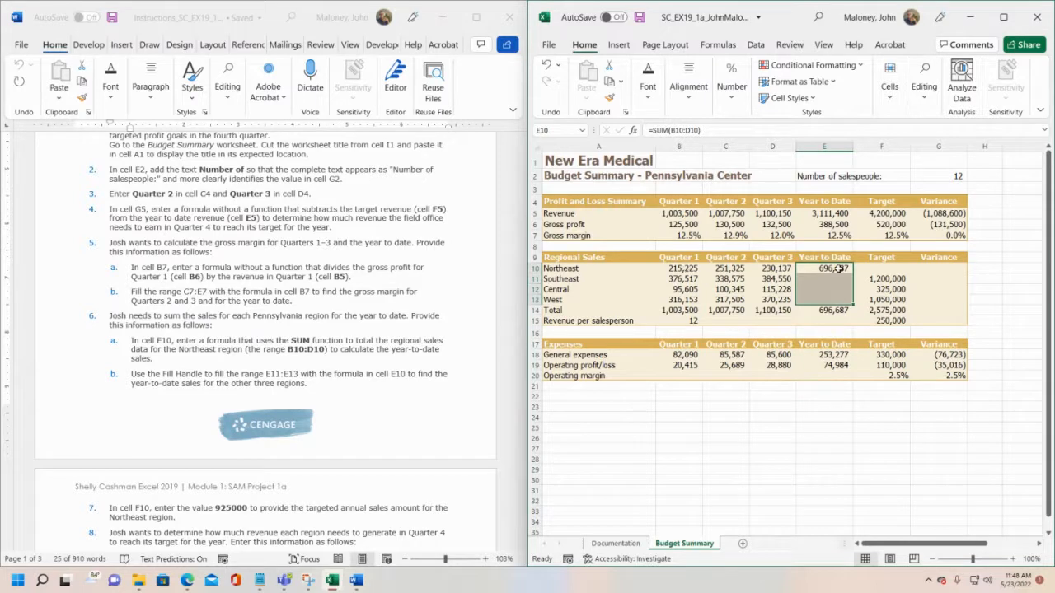
click(837, 269)
drag(692, 268, 763, 269)
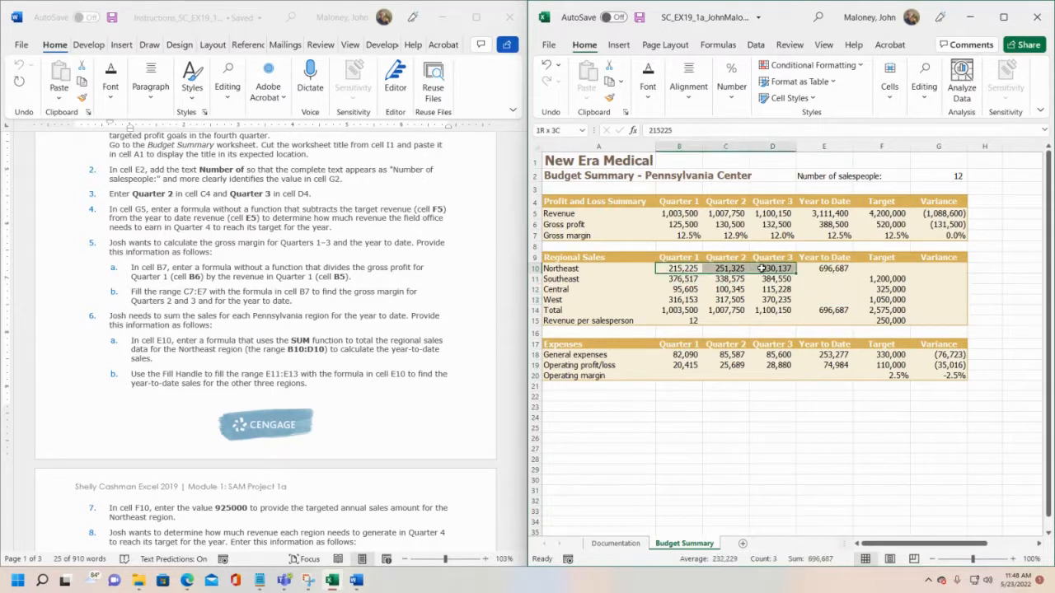
drag(680, 279, 764, 279)
click(832, 280)
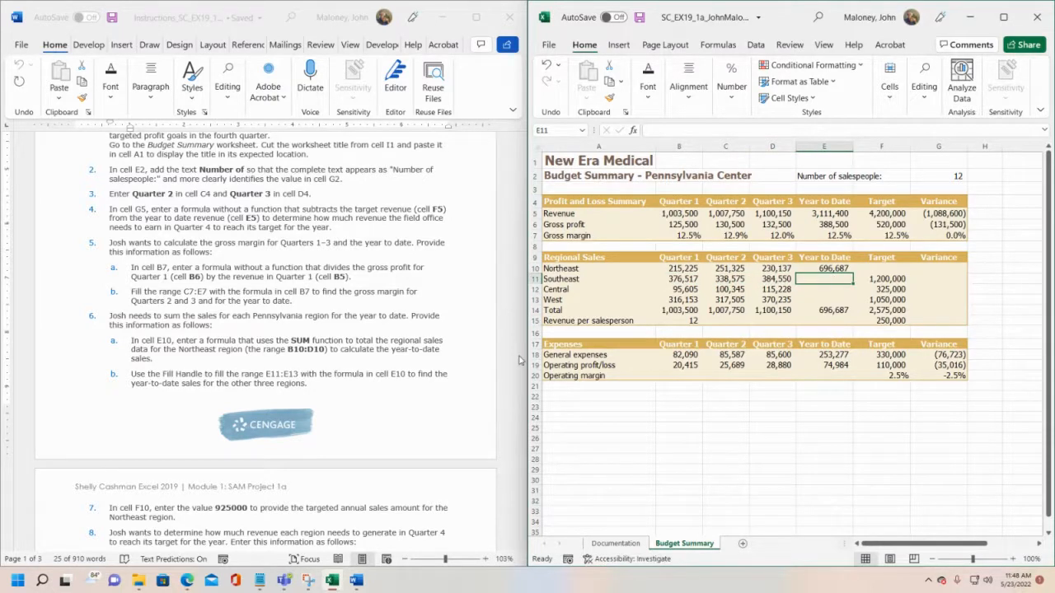
- Compare the Northeast year-to-date sales with an enlarged Final Figure 1 in the Word instructions, and return to step 6
scroll(519, 365, down, 2)
scroll(505, 289, down, 3)
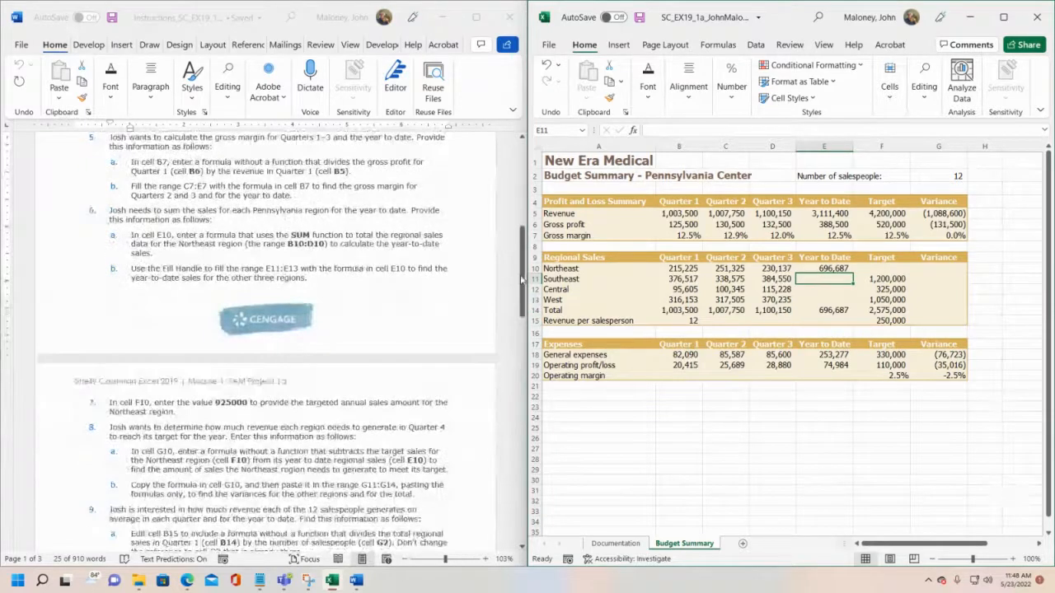
drag(521, 285, 521, 452)
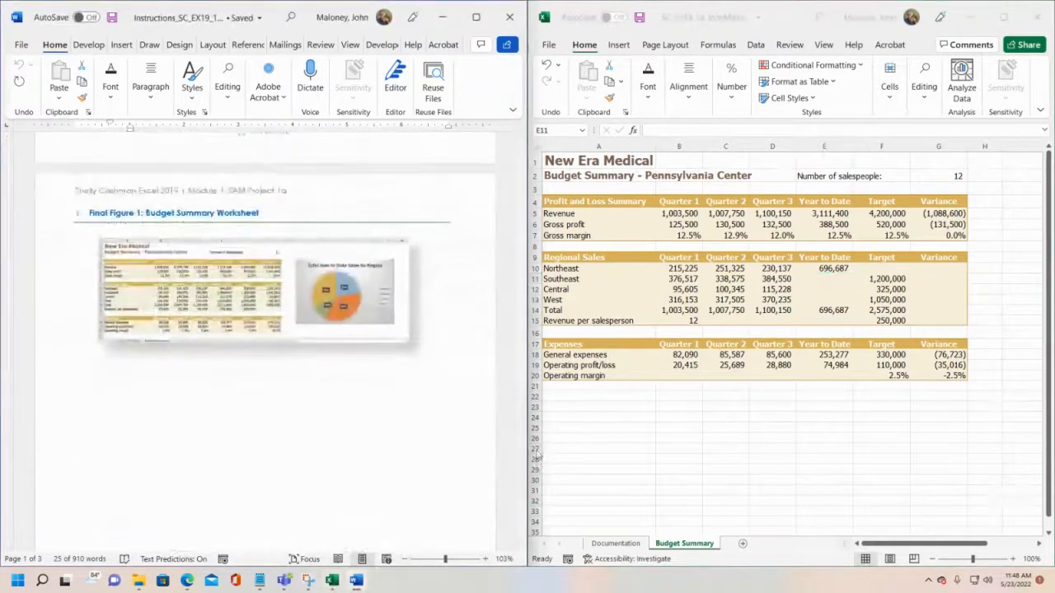
click(454, 560)
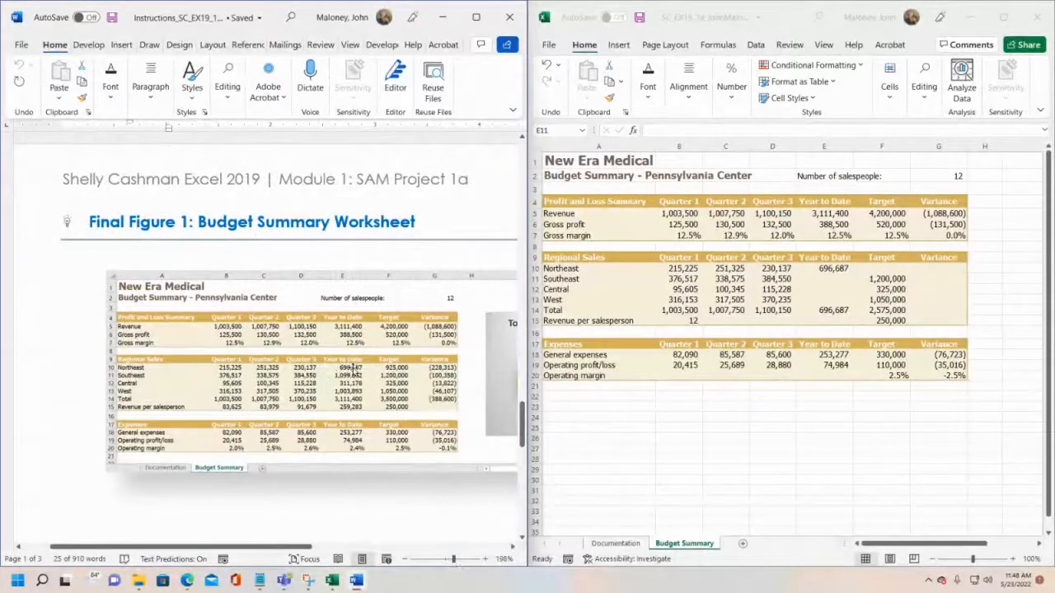
click(351, 369)
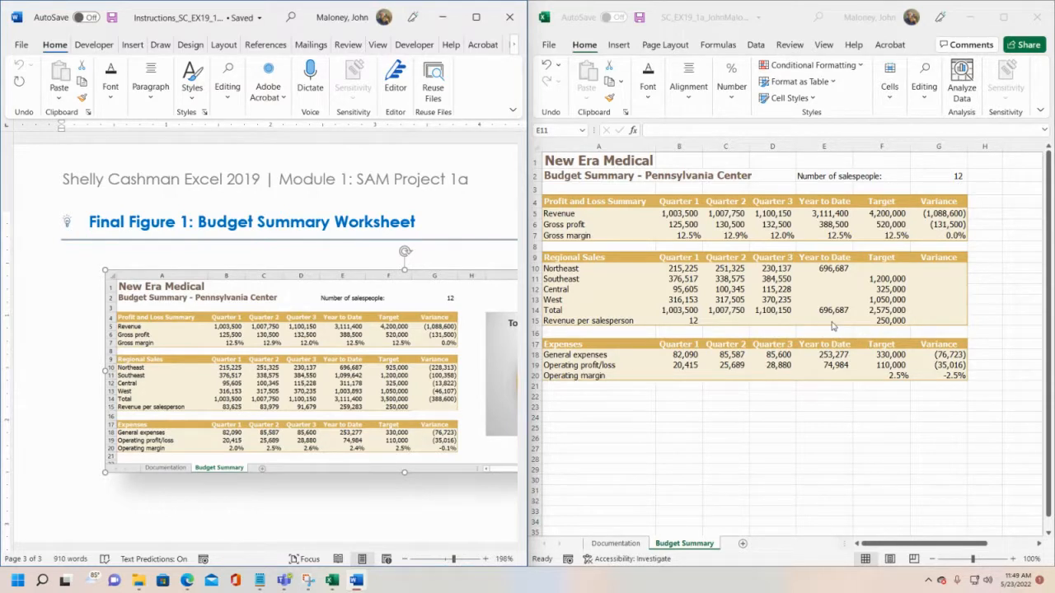
scroll(280, 354, down, 2)
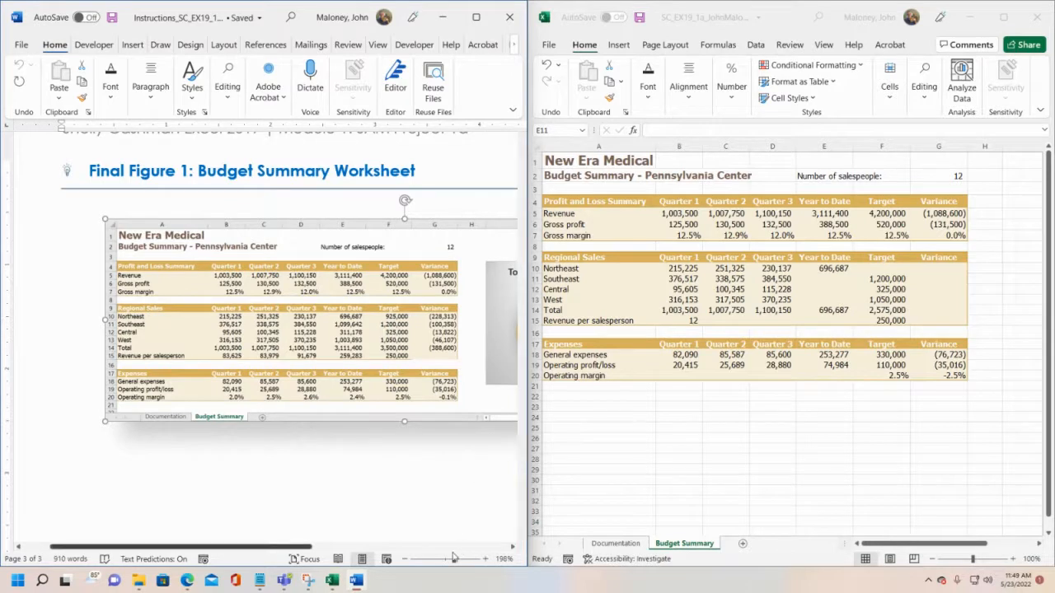
drag(452, 558, 445, 558)
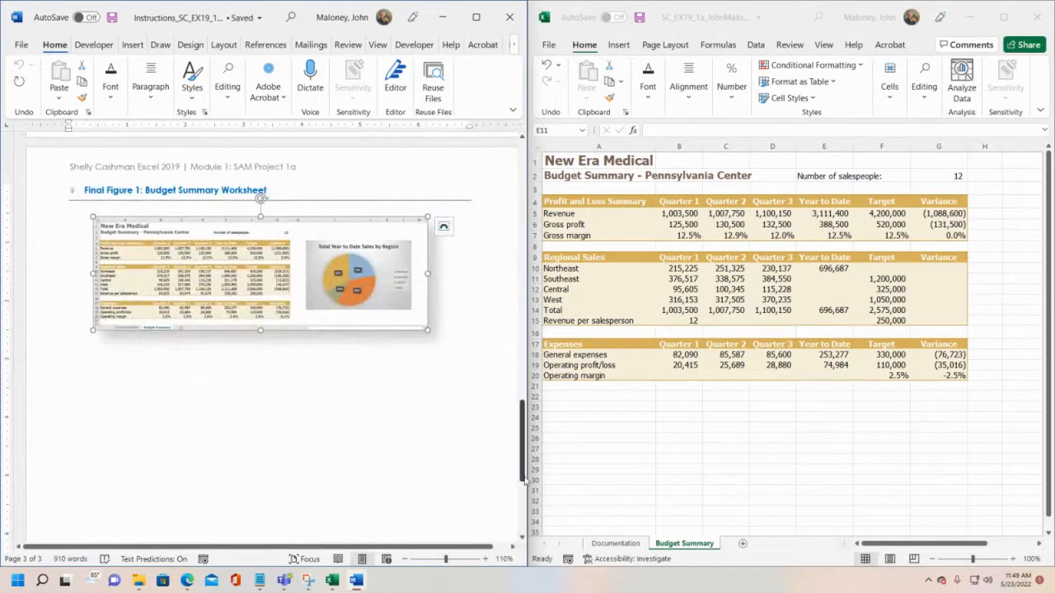
drag(523, 478, 524, 307)
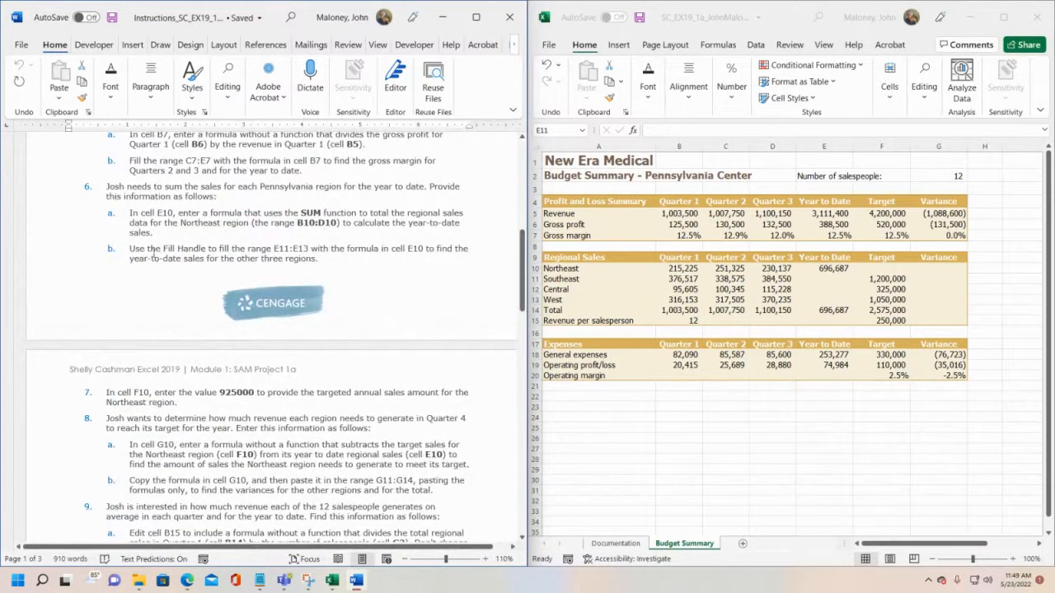
- Fill the range E11:E13 with the SUM formula from cell E10 as step 6b asks, and save the workbook
click(151, 251)
drag(132, 249, 342, 260)
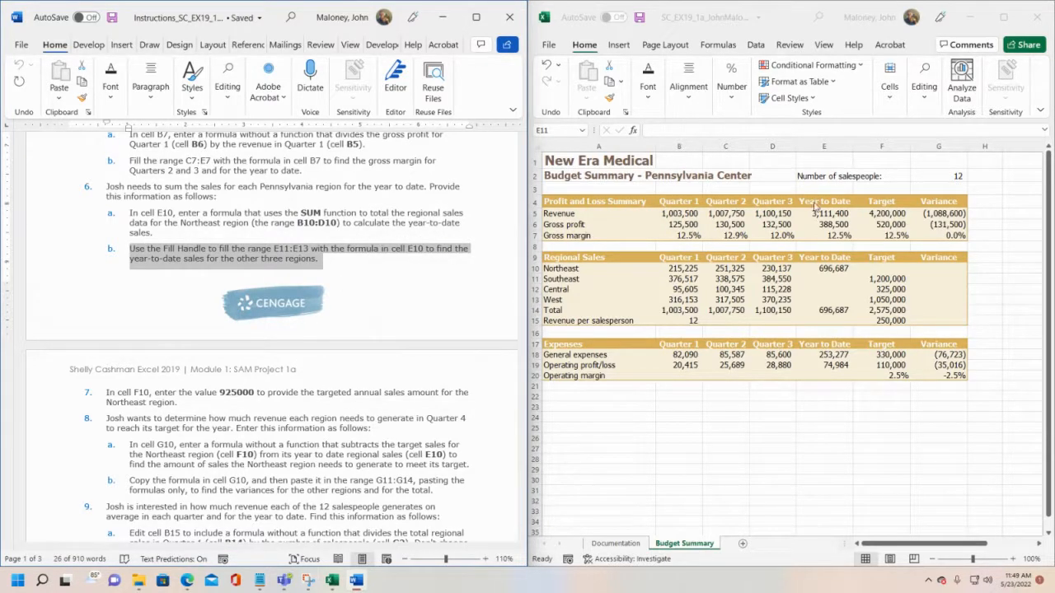
click(830, 274)
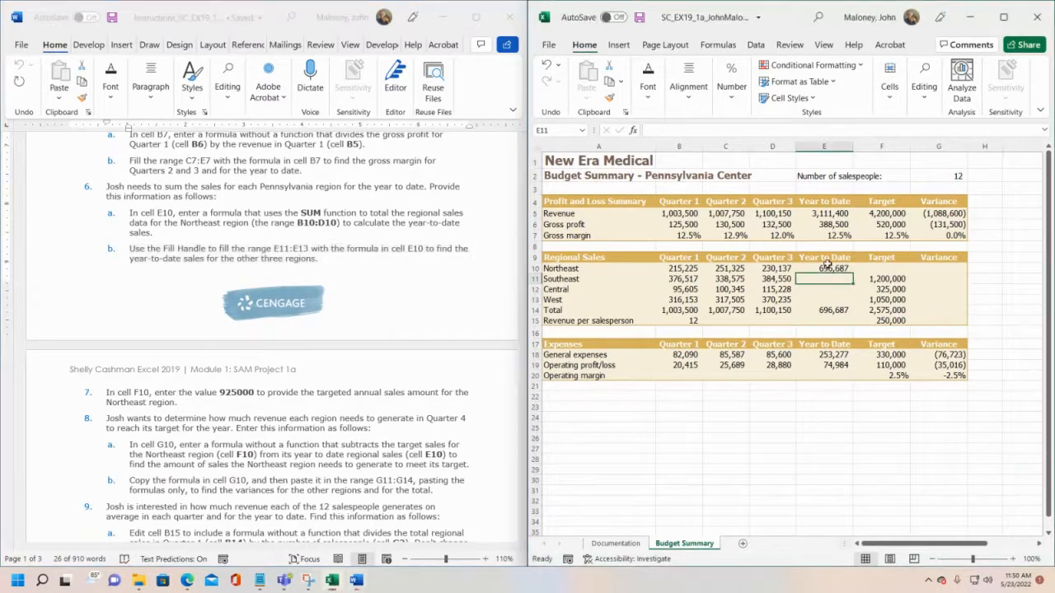
click(827, 269)
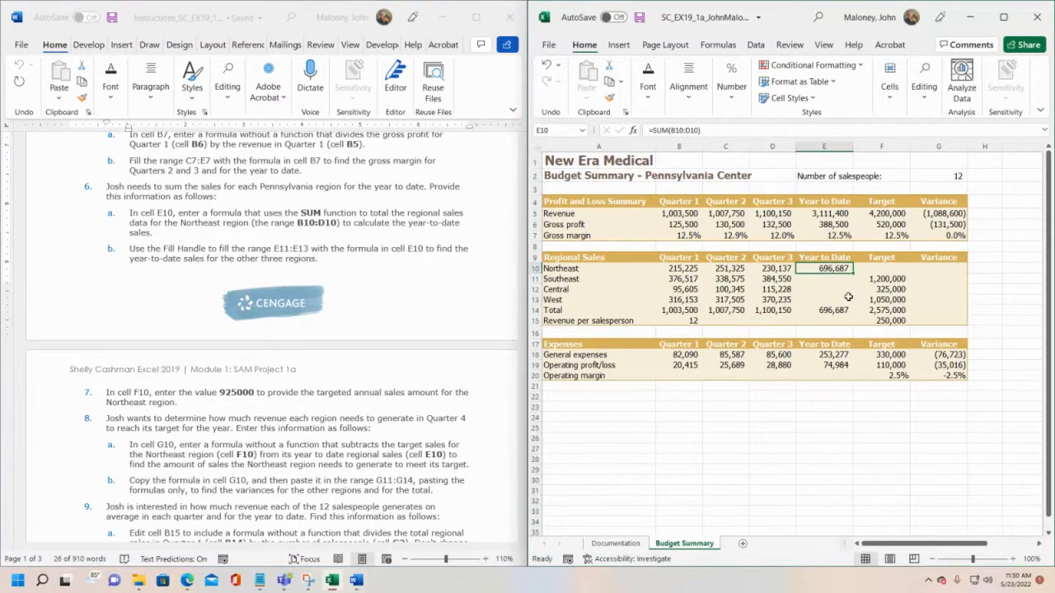
drag(853, 273, 857, 305)
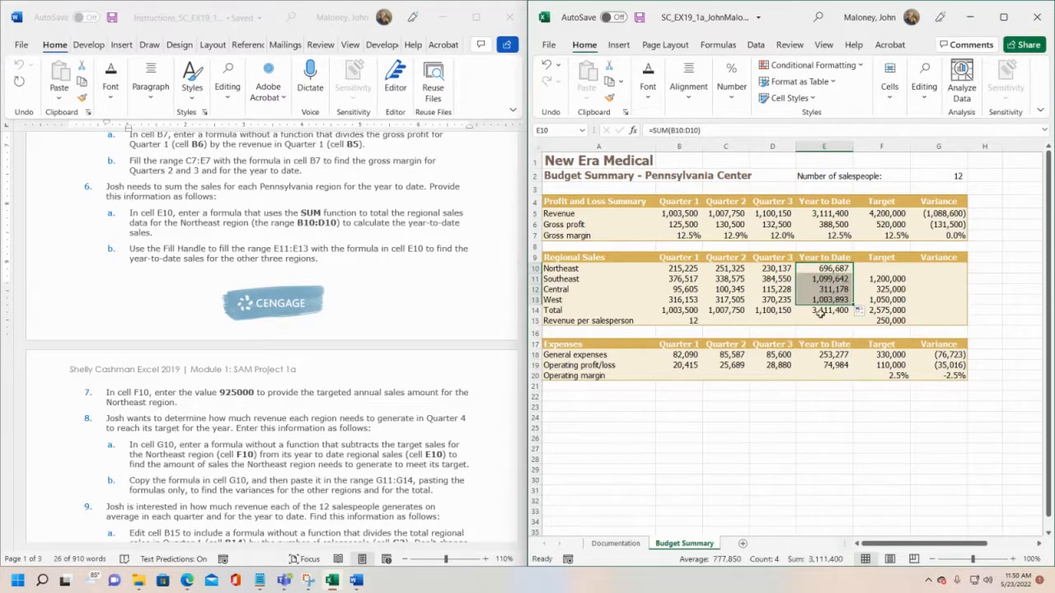
click(821, 314)
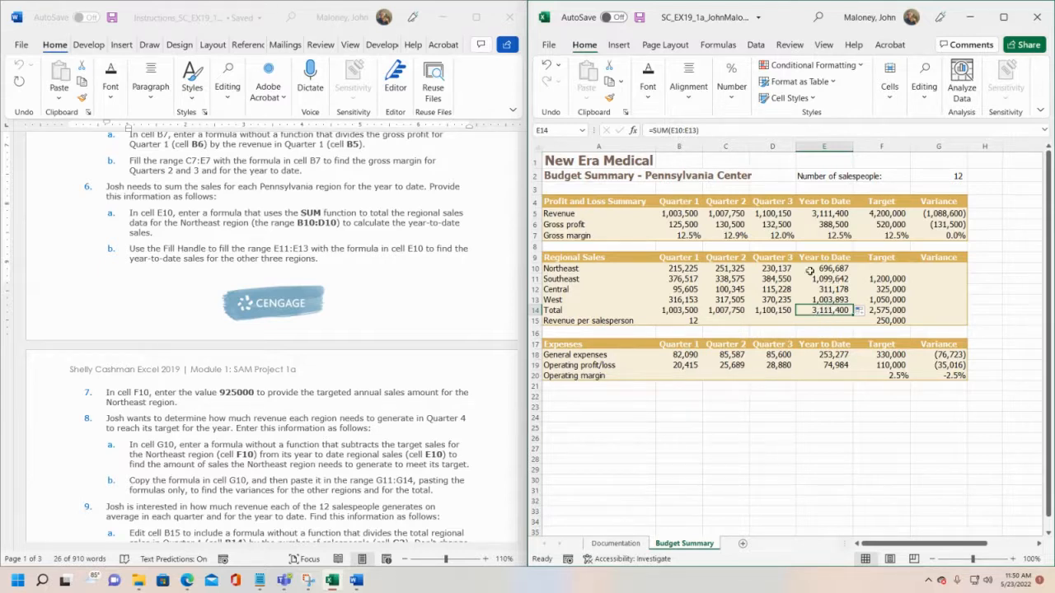
click(640, 16)
- Reread step 6b and fill the SUM formula from cell E10 down through E13 again
triple_click(136, 260)
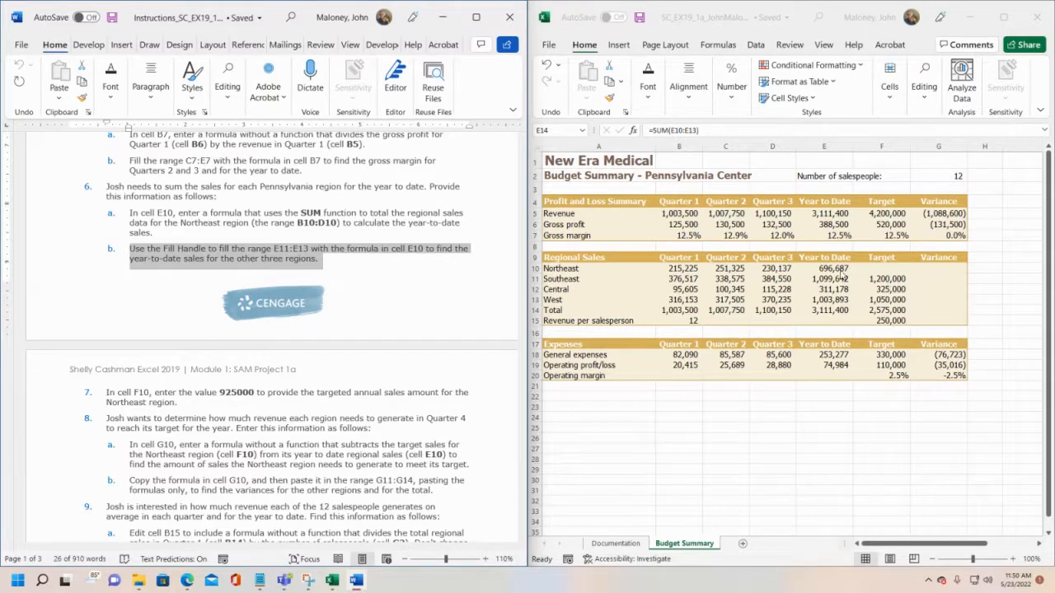
click(823, 269)
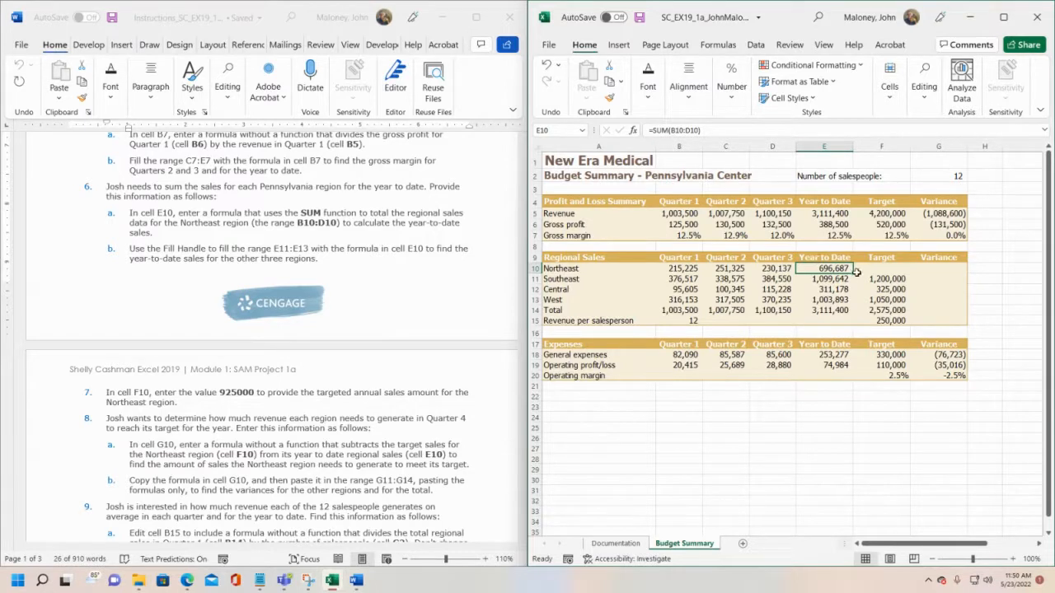
drag(853, 275, 855, 310)
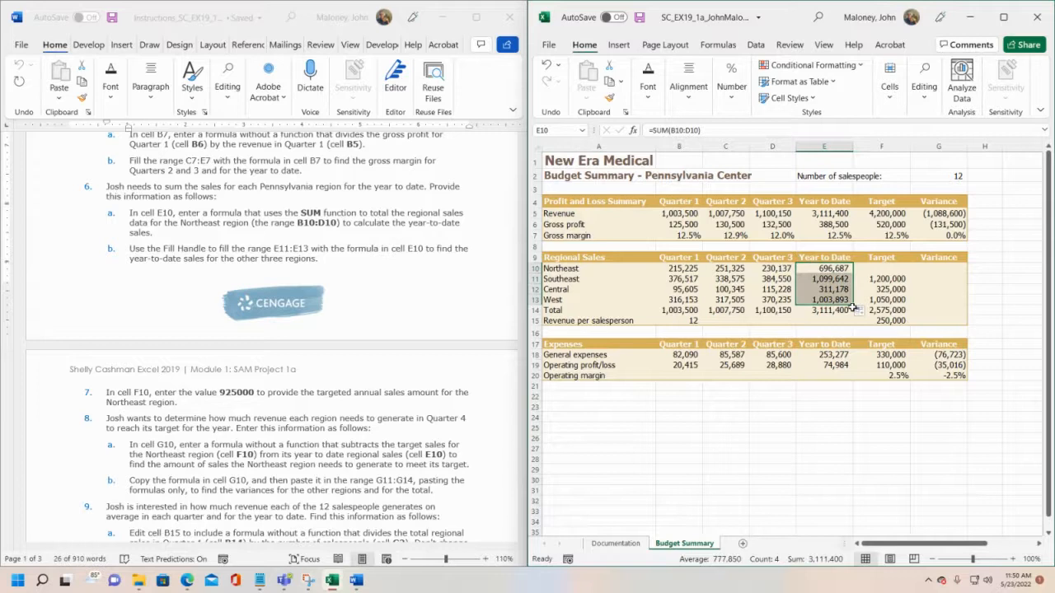
- Compare the regional year-to-date sales with an enlarged Final Figure 1 in the Word instructions, and return to step 7 at a smaller zoom
scroll(481, 300, down, 2)
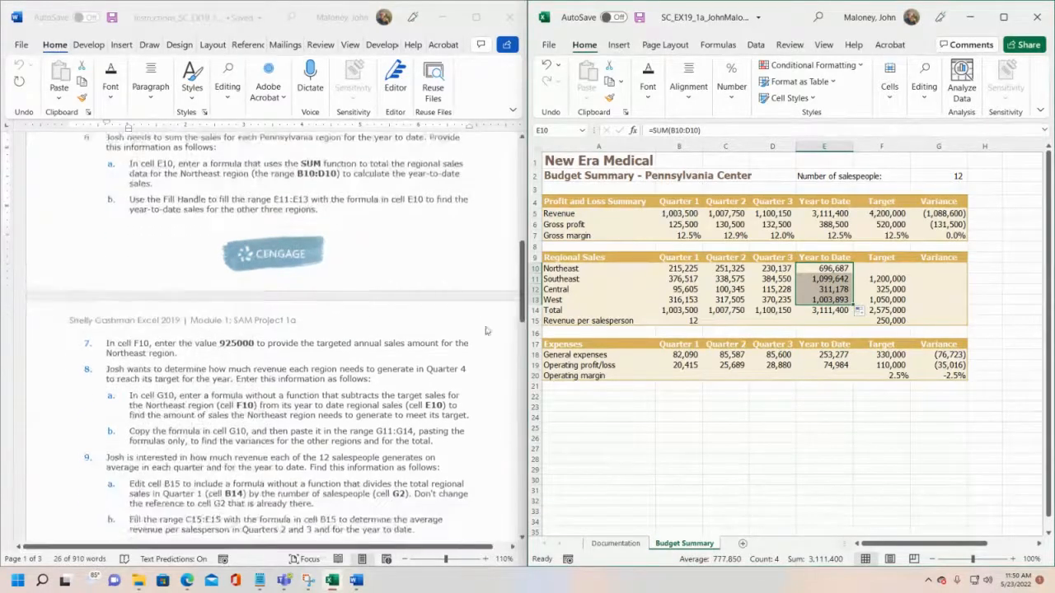
drag(525, 276, 532, 445)
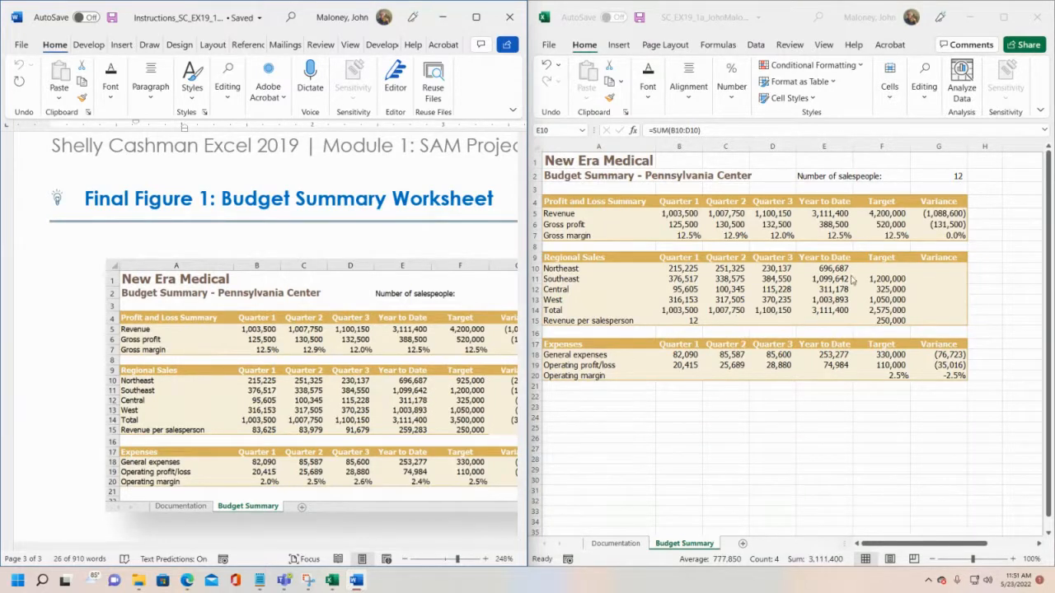
click(640, 20)
click(450, 561)
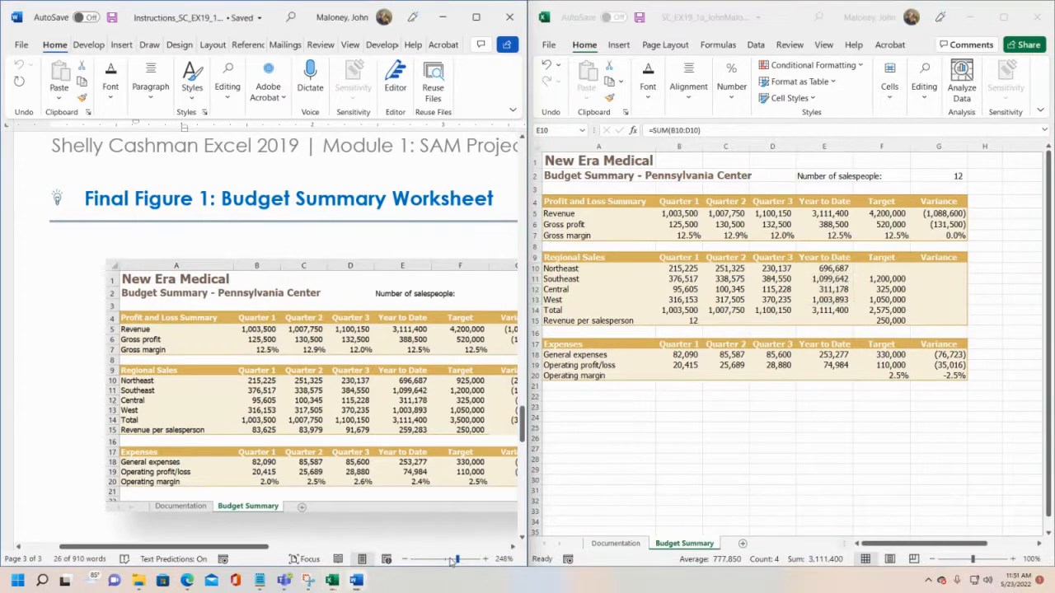
drag(451, 561, 445, 561)
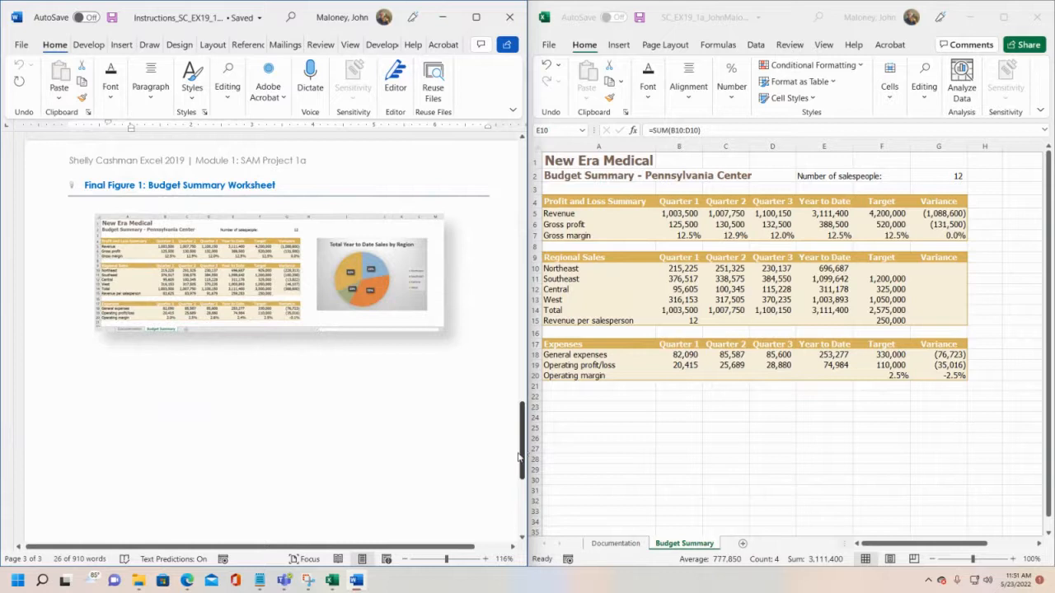
drag(520, 468, 551, 256)
scroll(189, 375, down, 1)
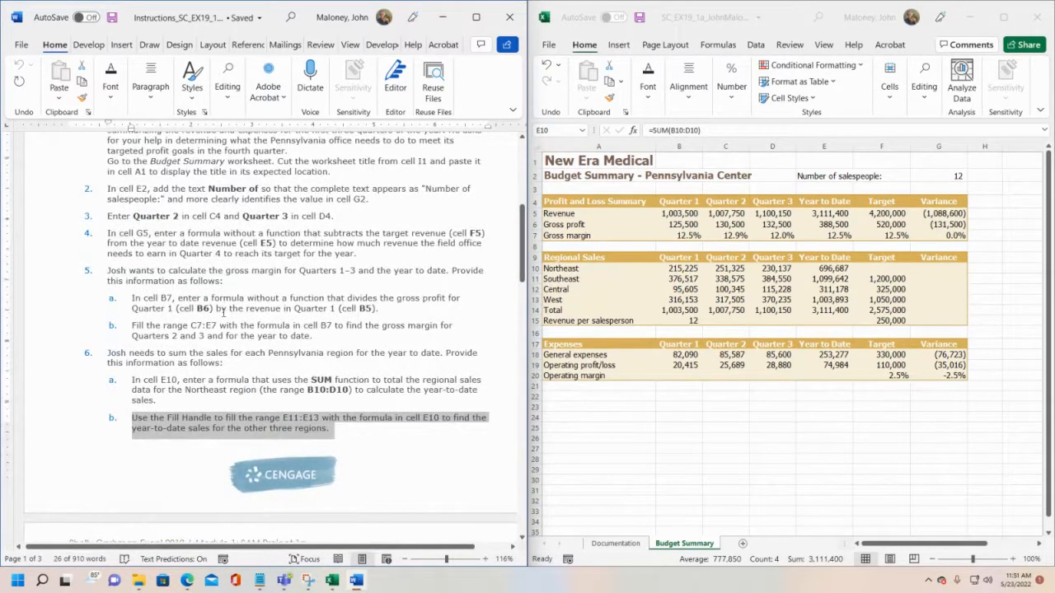
scroll(247, 302, down, 5)
scroll(234, 303, down, 6)
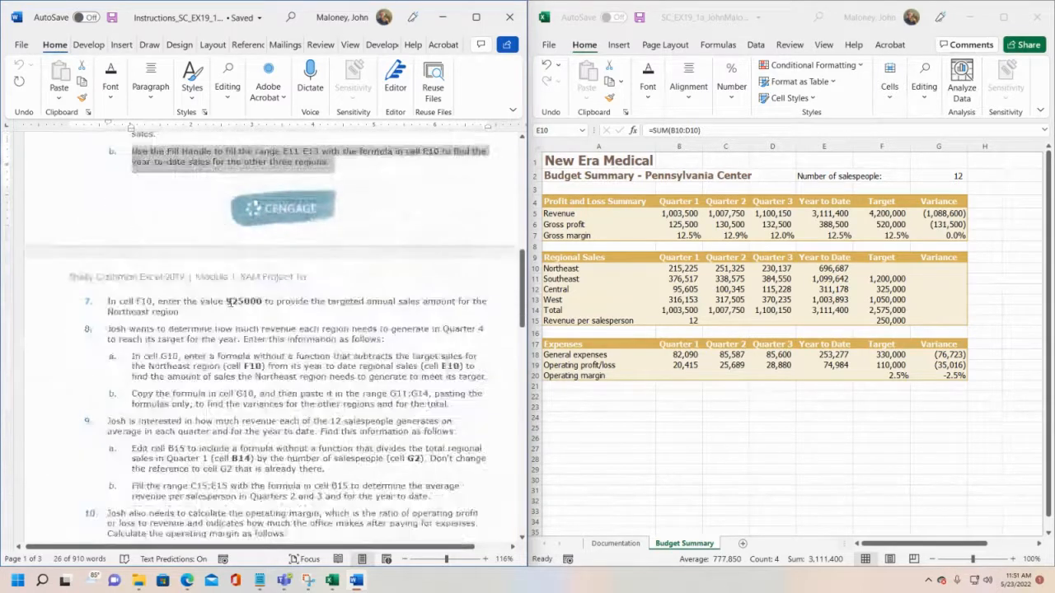
scroll(250, 311, down, 2)
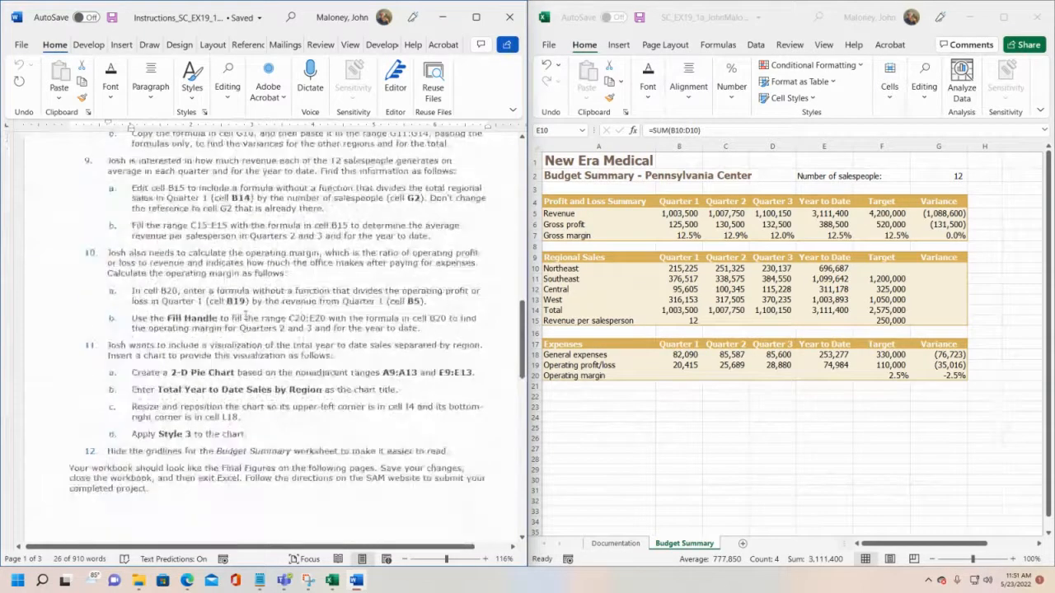
scroll(324, 366, up, 7)
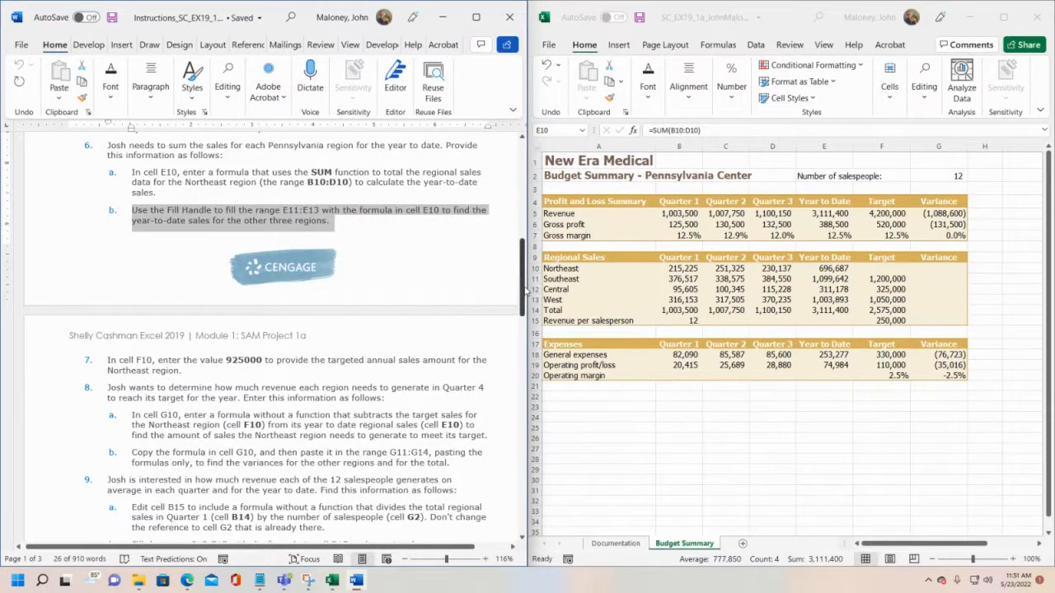
- Locate cell F10 at the crossing of column F and row 10 for step 7, and save the workbook
click(153, 360)
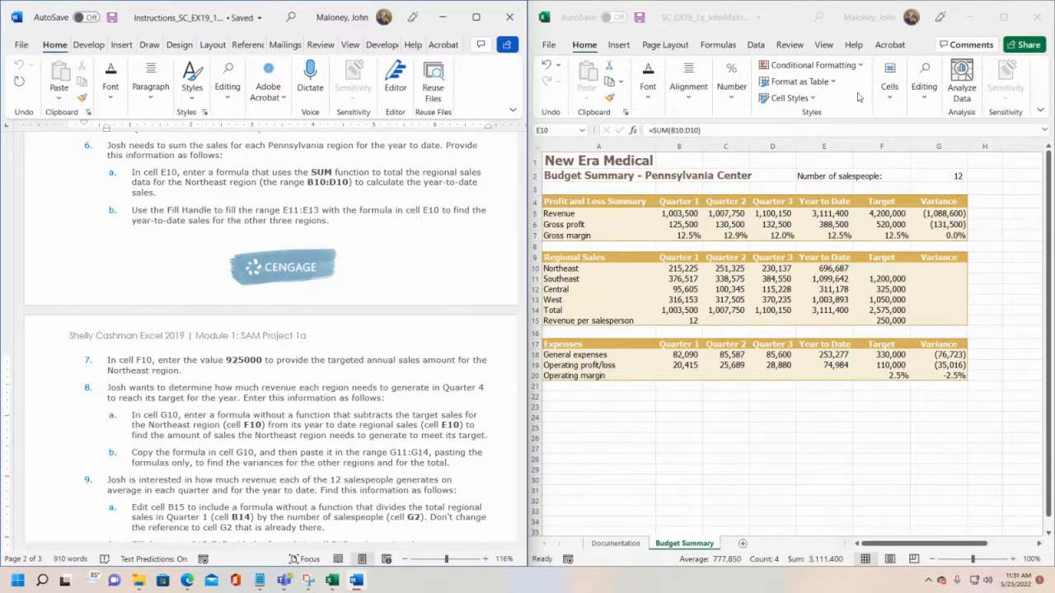
click(881, 144)
click(881, 143)
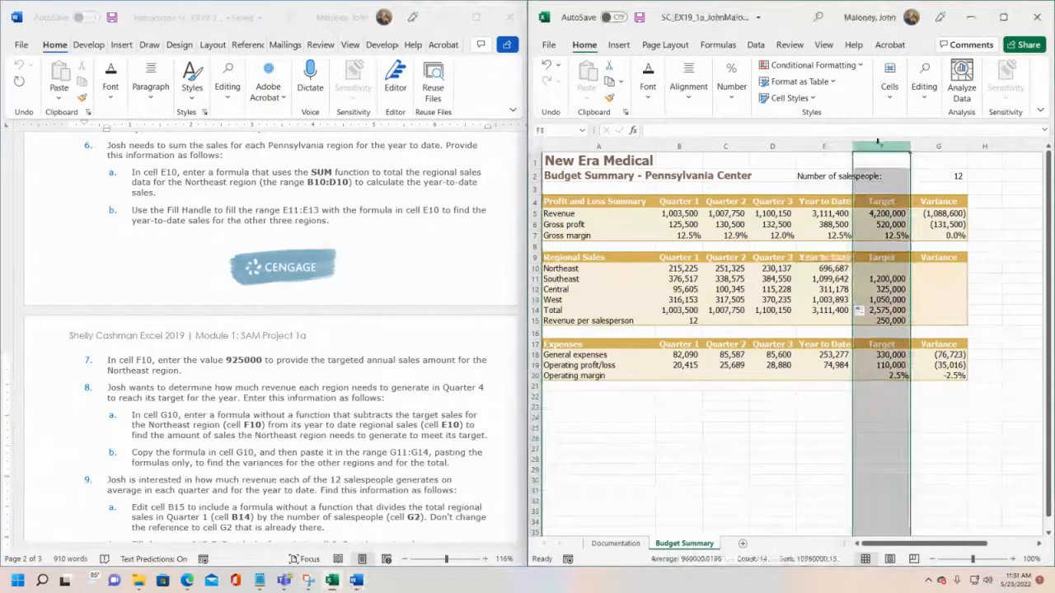
click(532, 268)
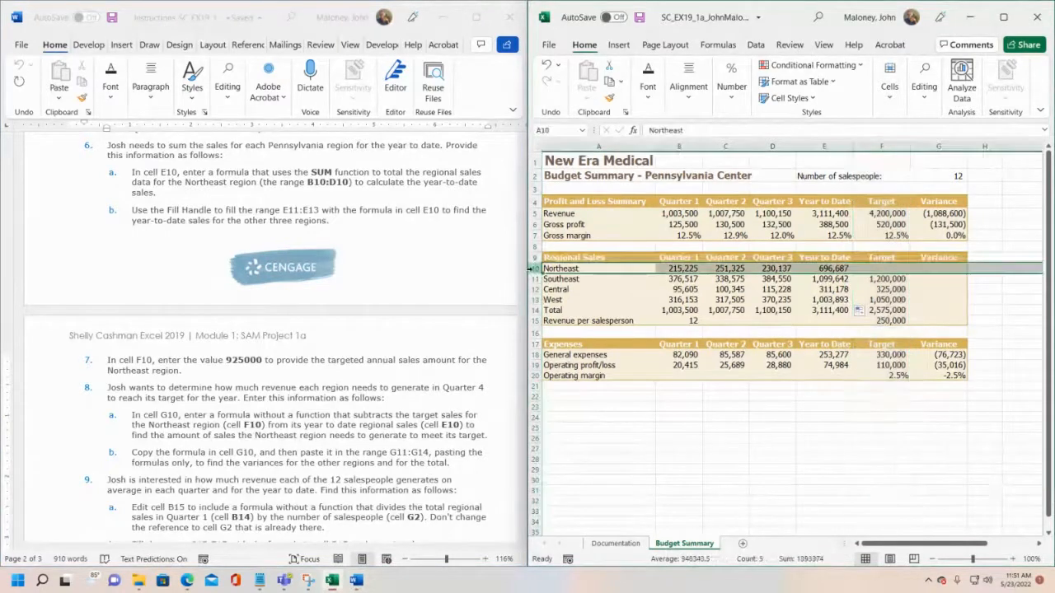
click(892, 271)
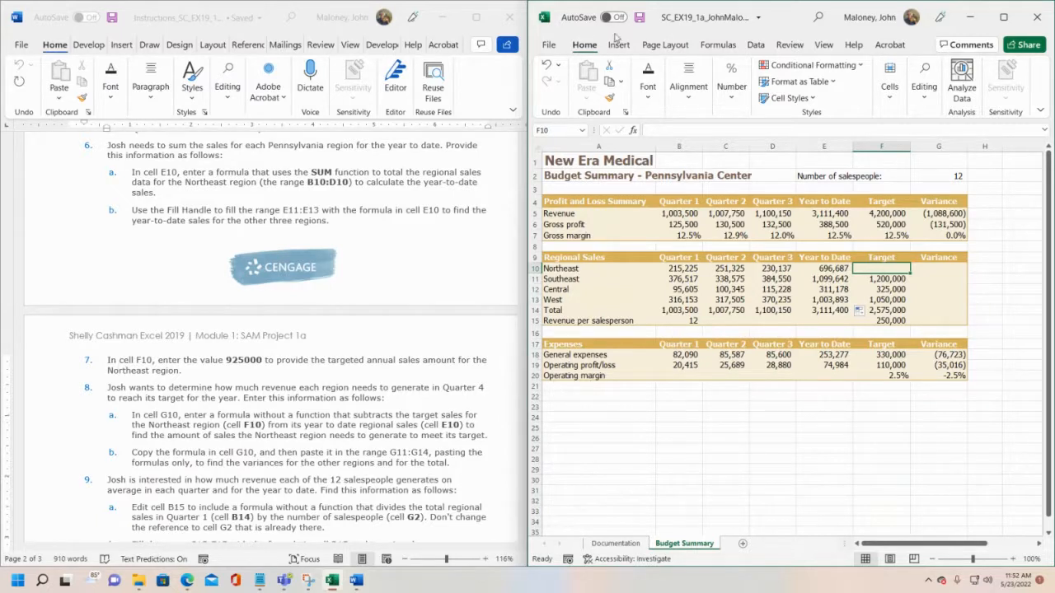
click(640, 24)
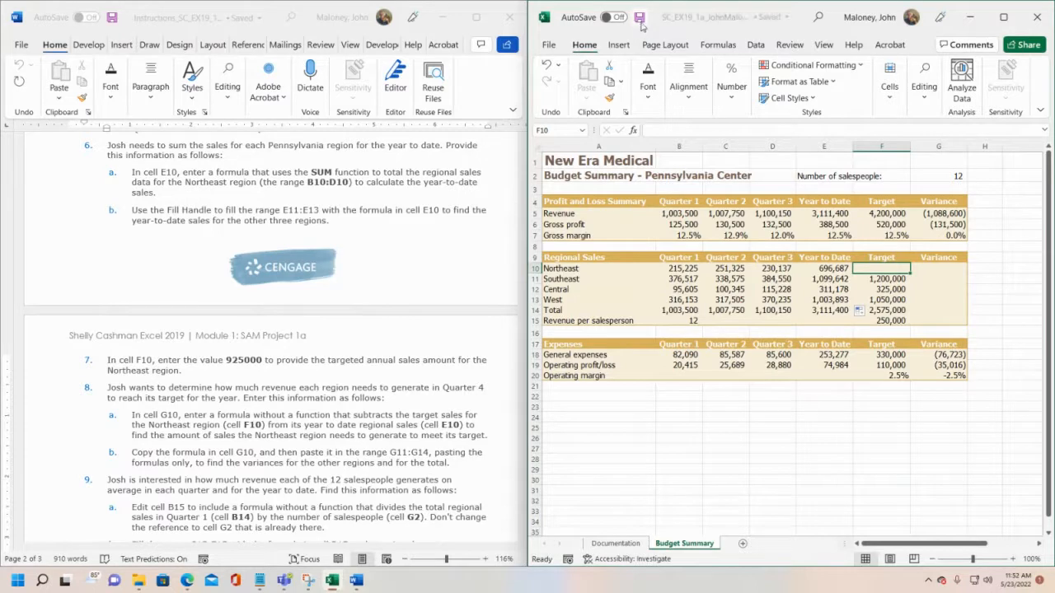
- Review project step 1 in the instructions and check cell I1 and the worksheet title in cell A1 against it
scroll(272, 443, up, 5)
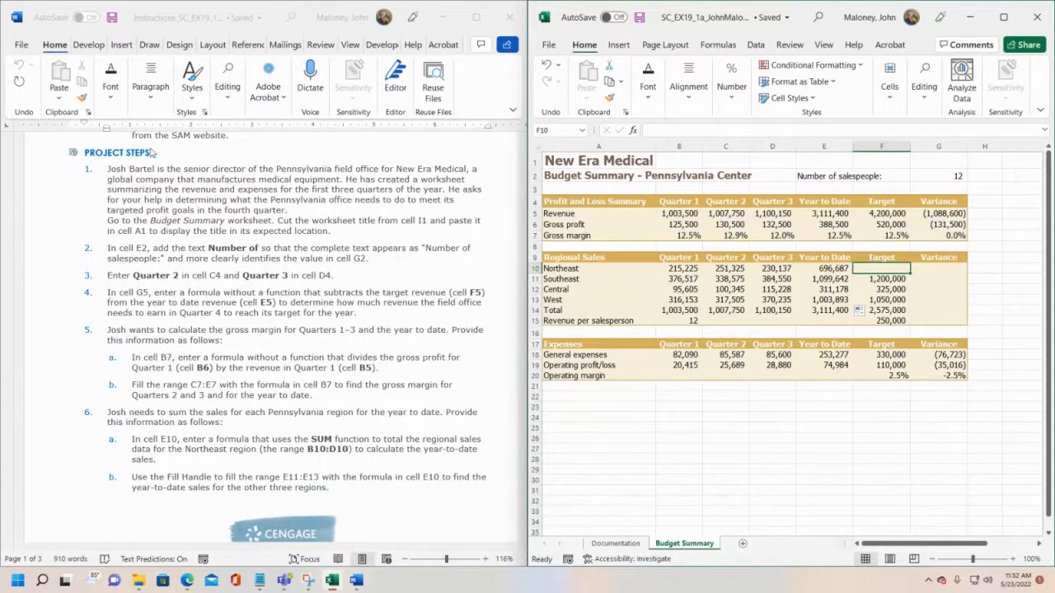
scroll(173, 210, down, 1)
scroll(242, 215, up, 1)
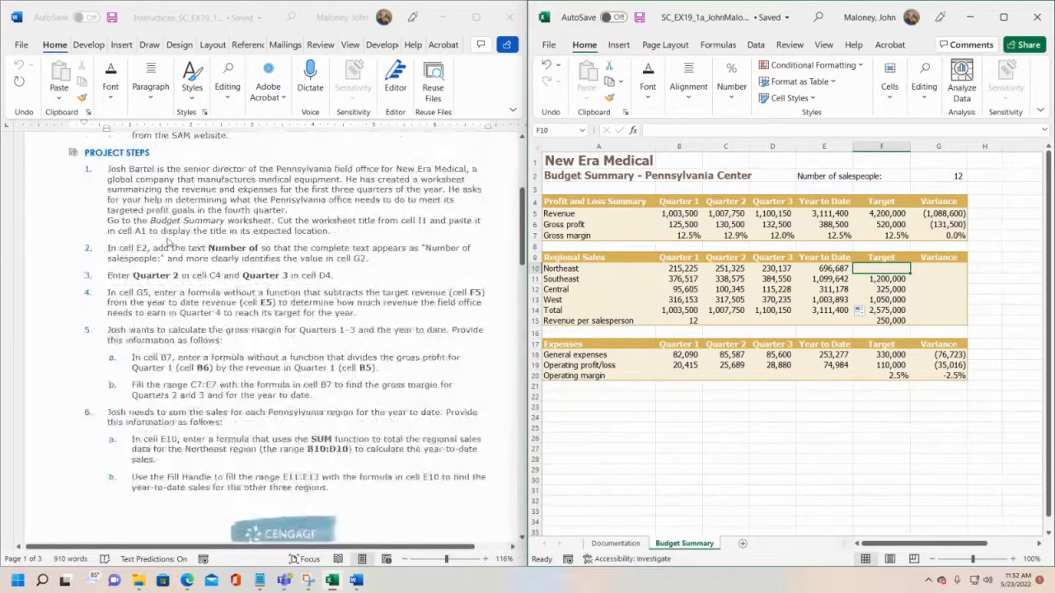
click(429, 233)
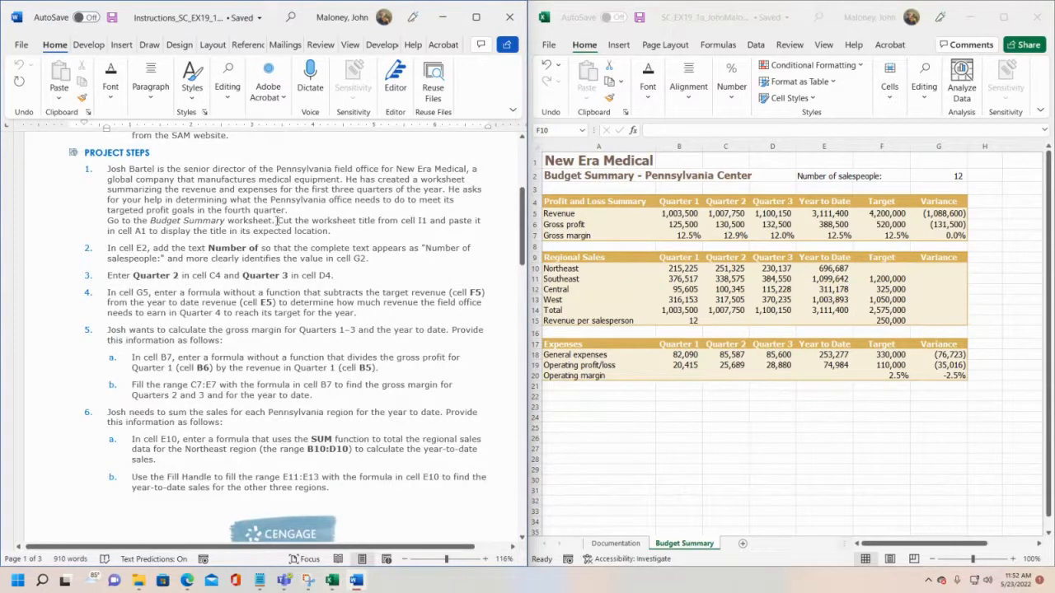
drag(276, 221, 148, 232)
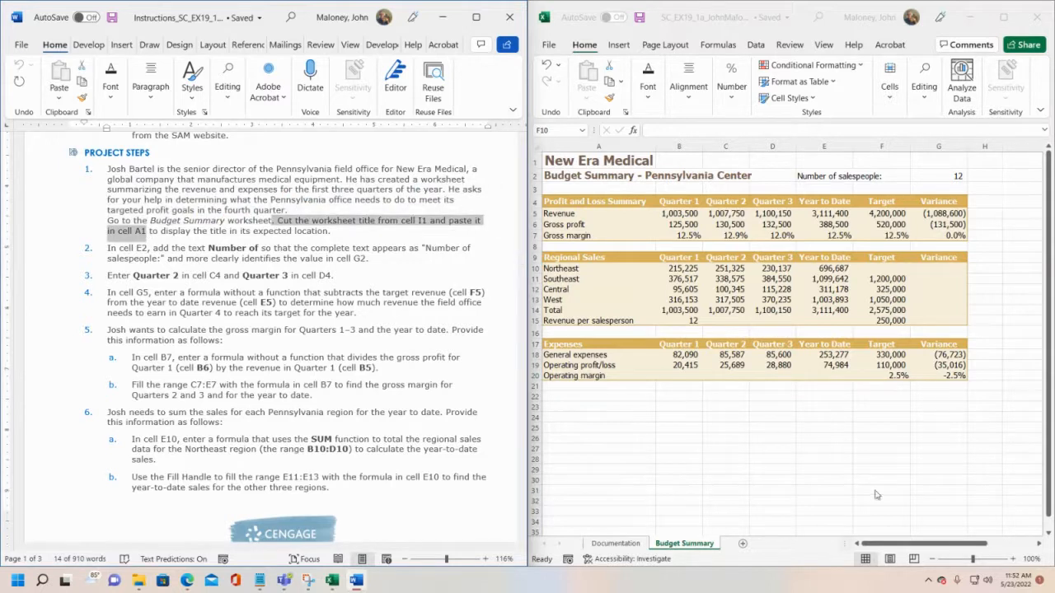
click(888, 545)
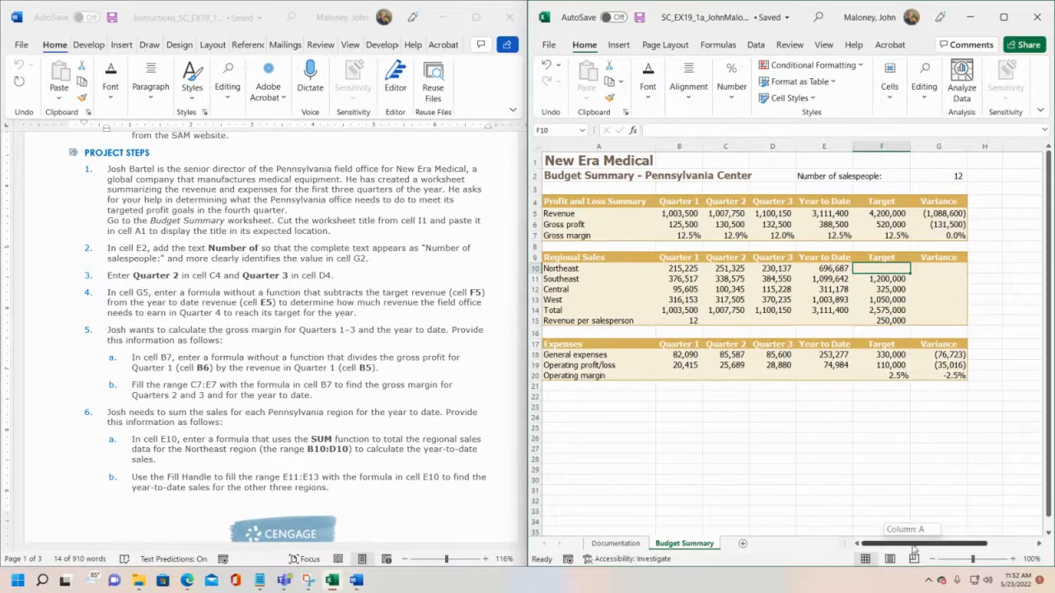
scroll(932, 203, right, 3)
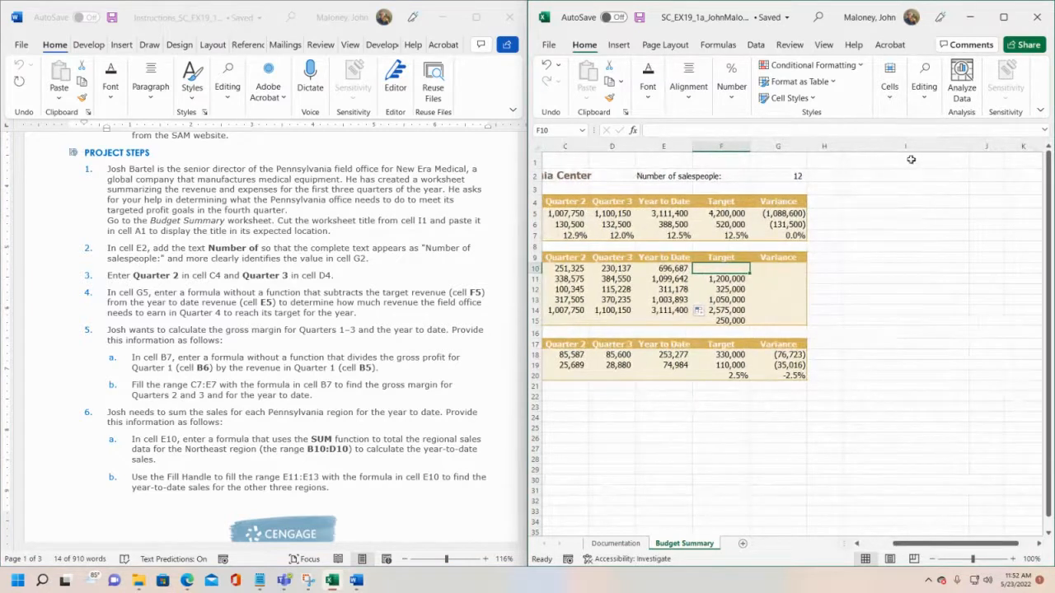
drag(940, 547, 903, 547)
click(580, 164)
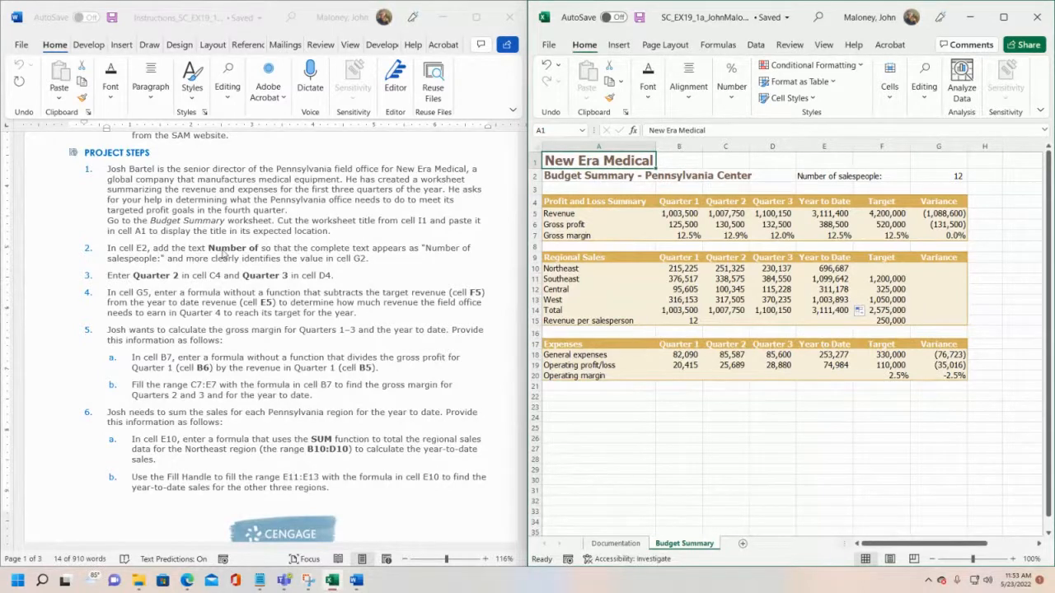
- Review project step 2 and check the text in cell E2, where column E meets row 2
click(212, 254)
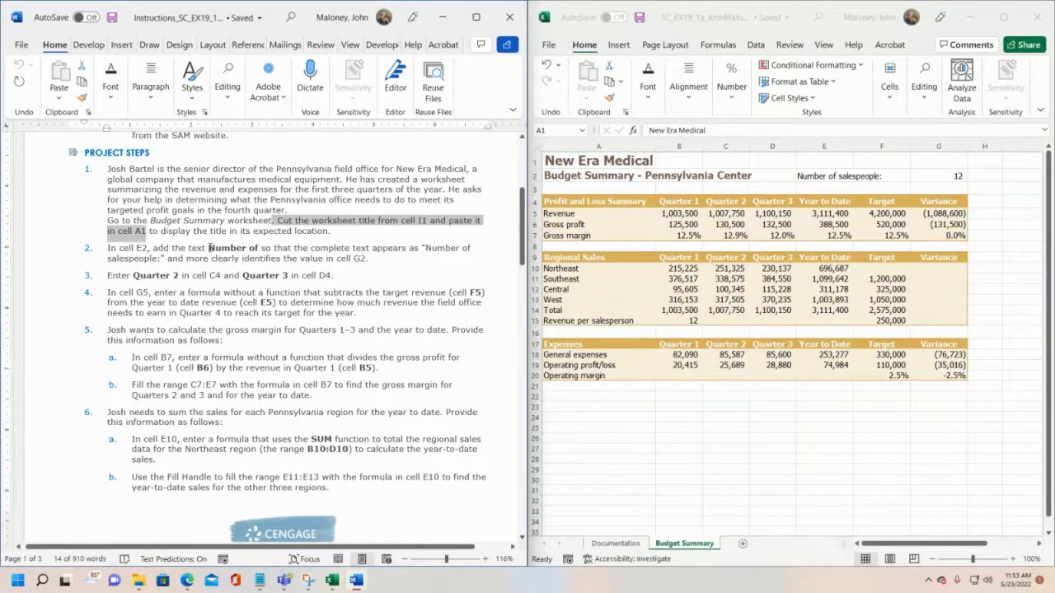
drag(209, 248, 261, 245)
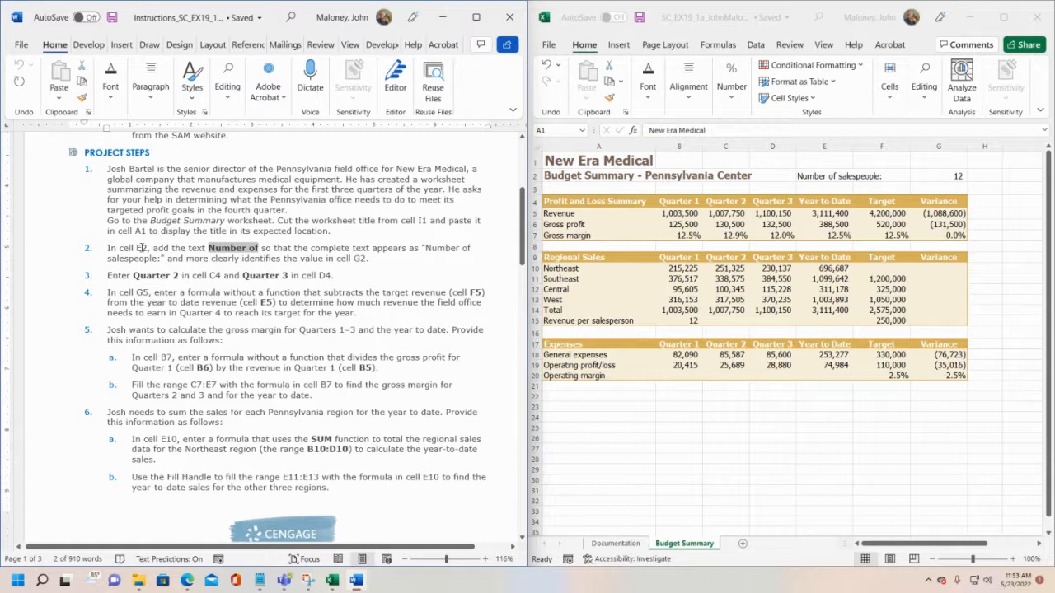
drag(137, 247, 152, 248)
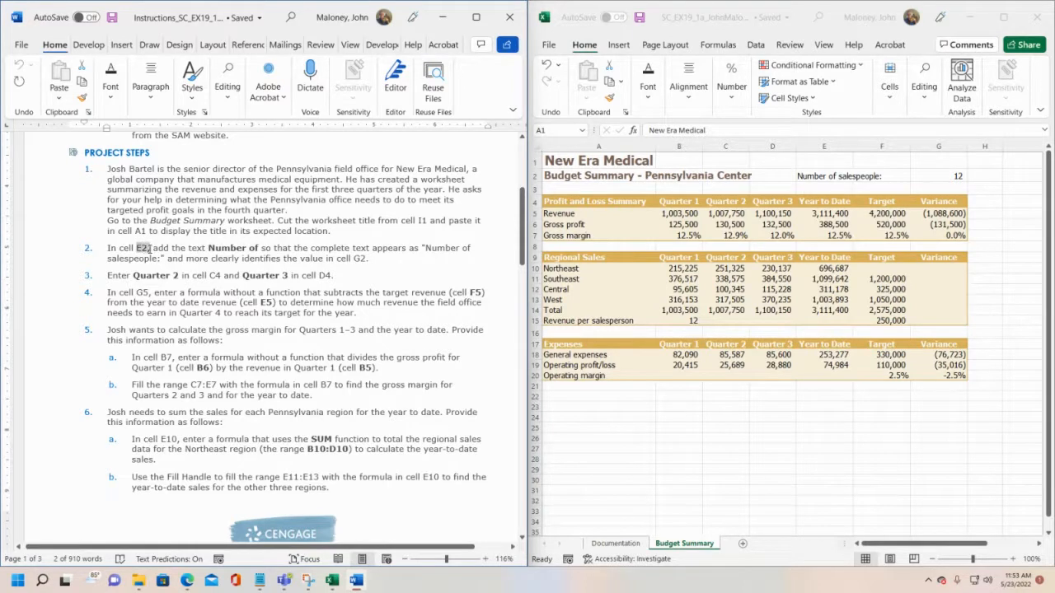
click(837, 142)
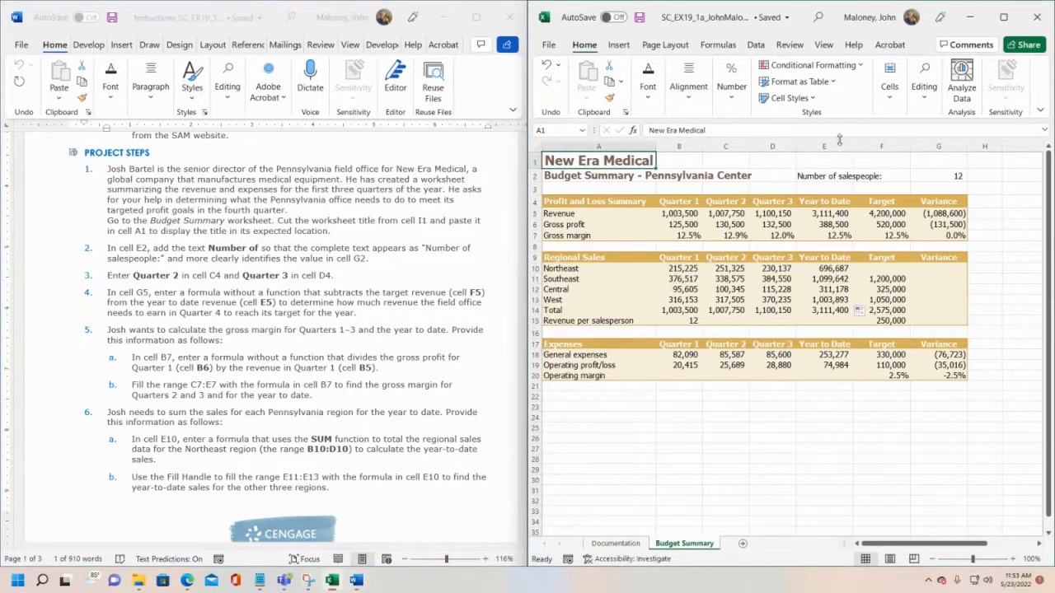
click(834, 145)
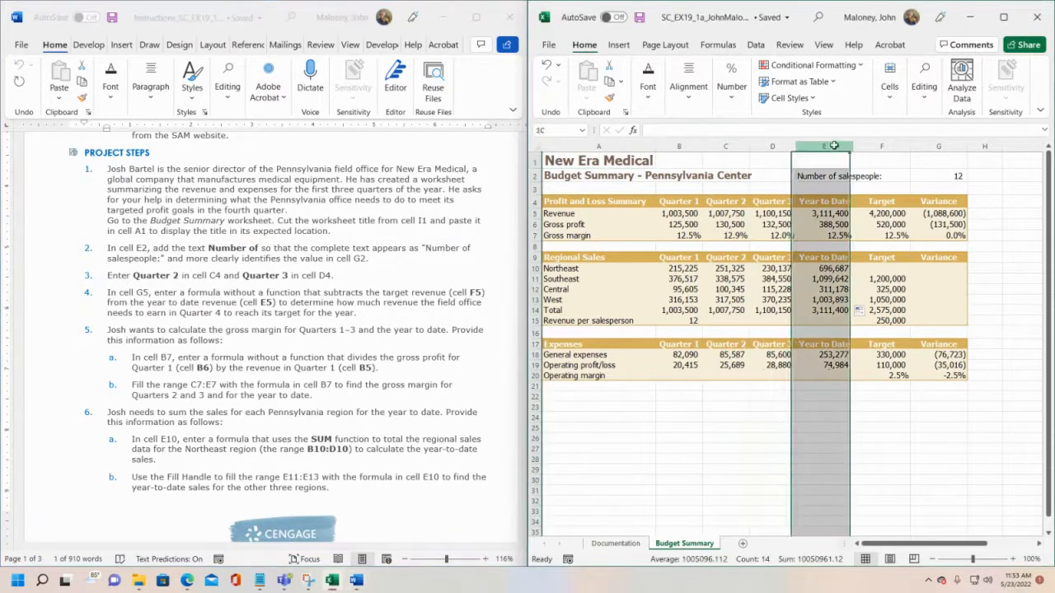
click(533, 176)
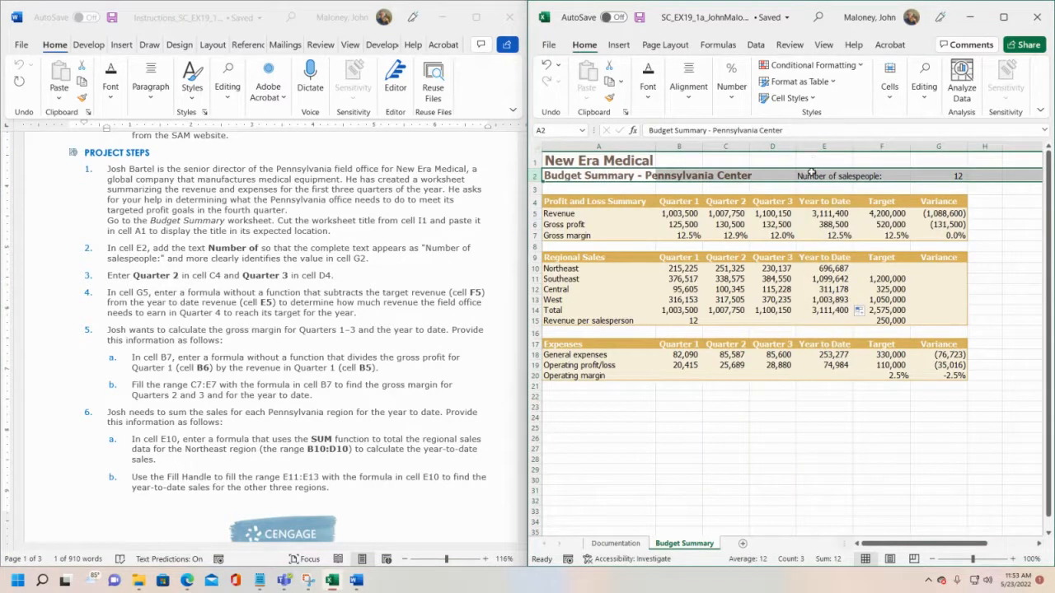
click(811, 176)
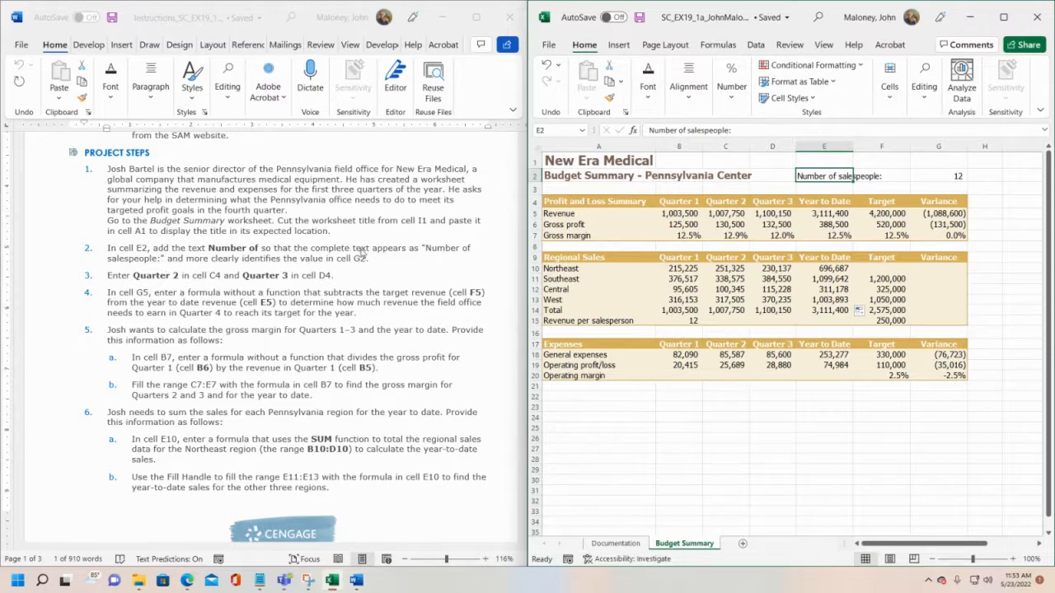
- Review project step 3 and check the quarter headings in cells C4 and D4 against it
click(174, 284)
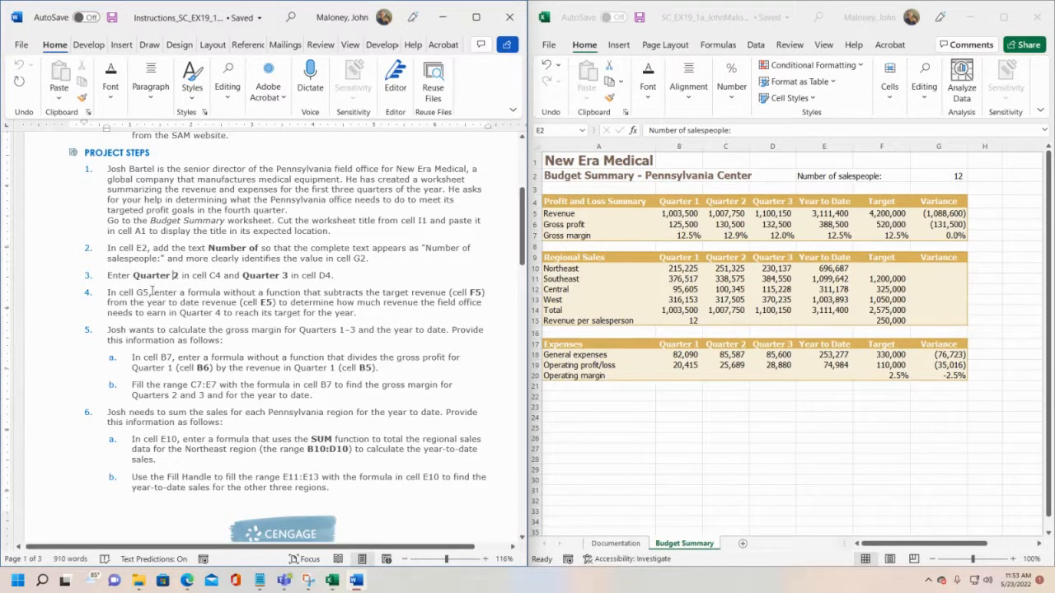
click(733, 147)
click(732, 146)
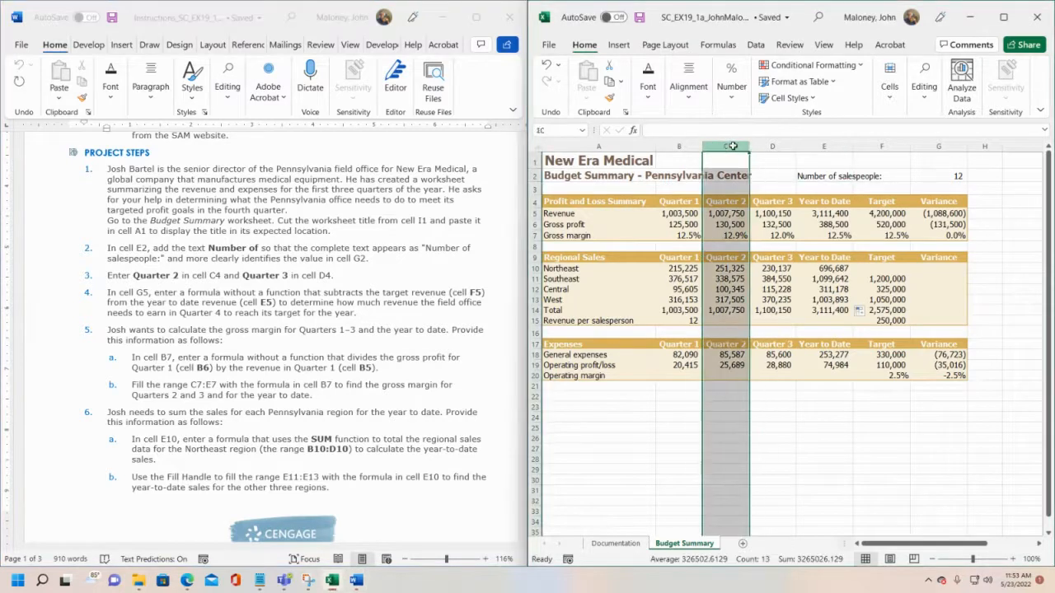
click(534, 201)
click(724, 201)
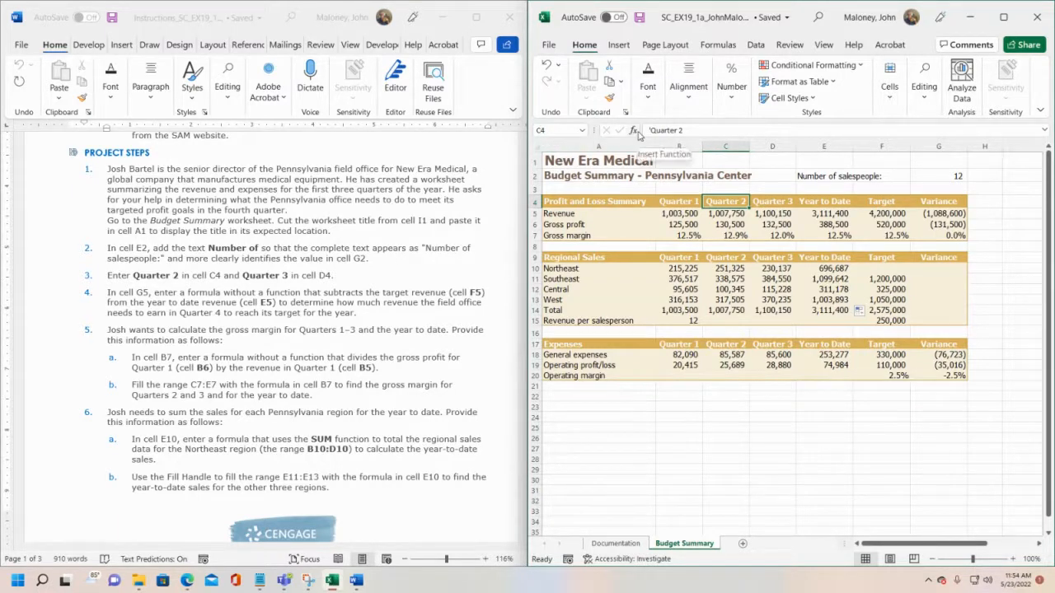
key(Right)
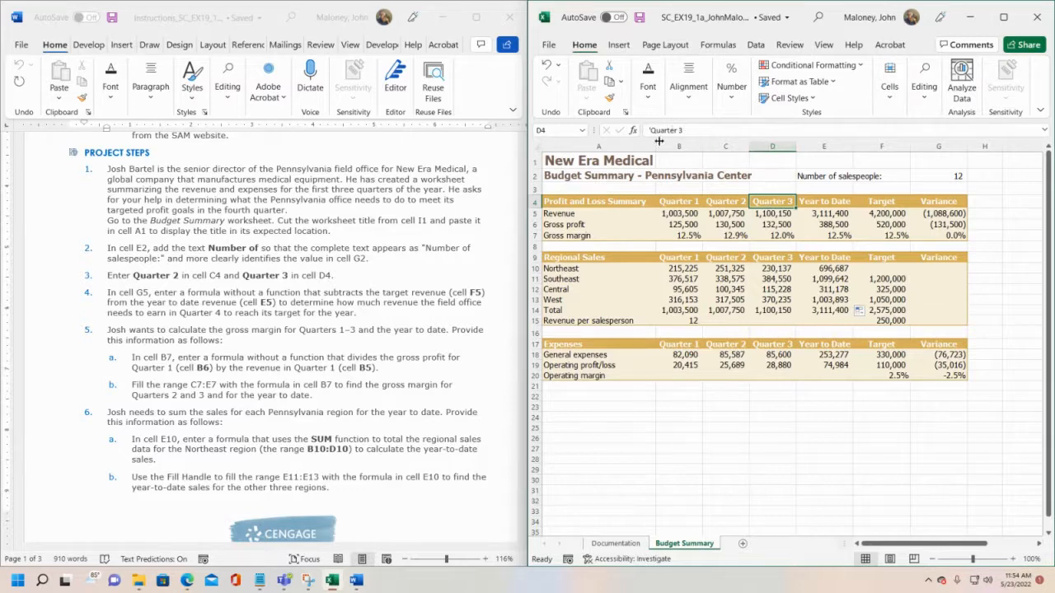
click(125, 280)
drag(125, 273, 340, 278)
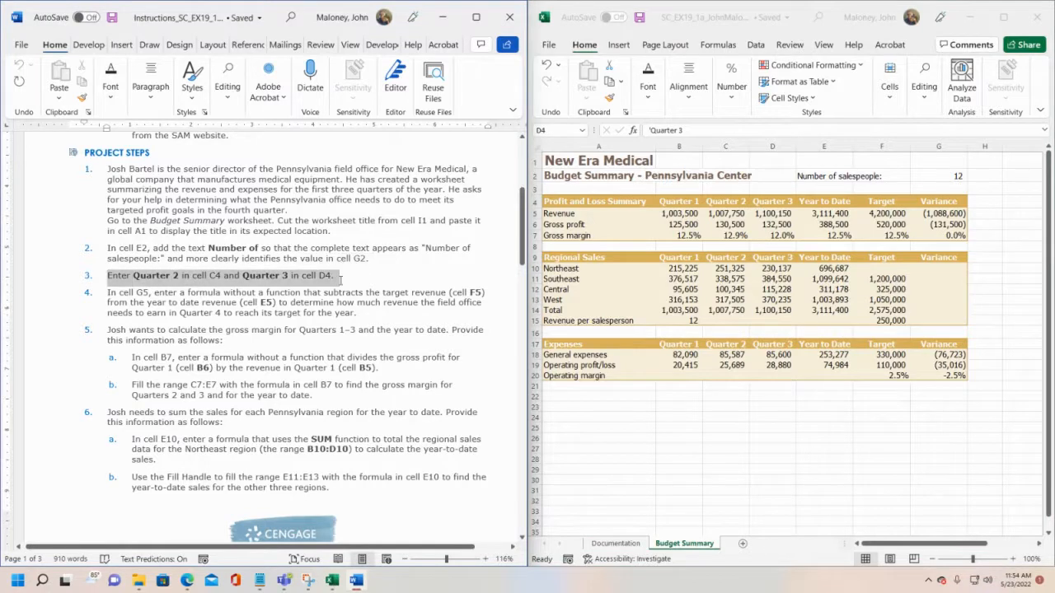
- Review project step 4 and check the revenue variance formula in cell G5, where column G meets row 5
click(302, 303)
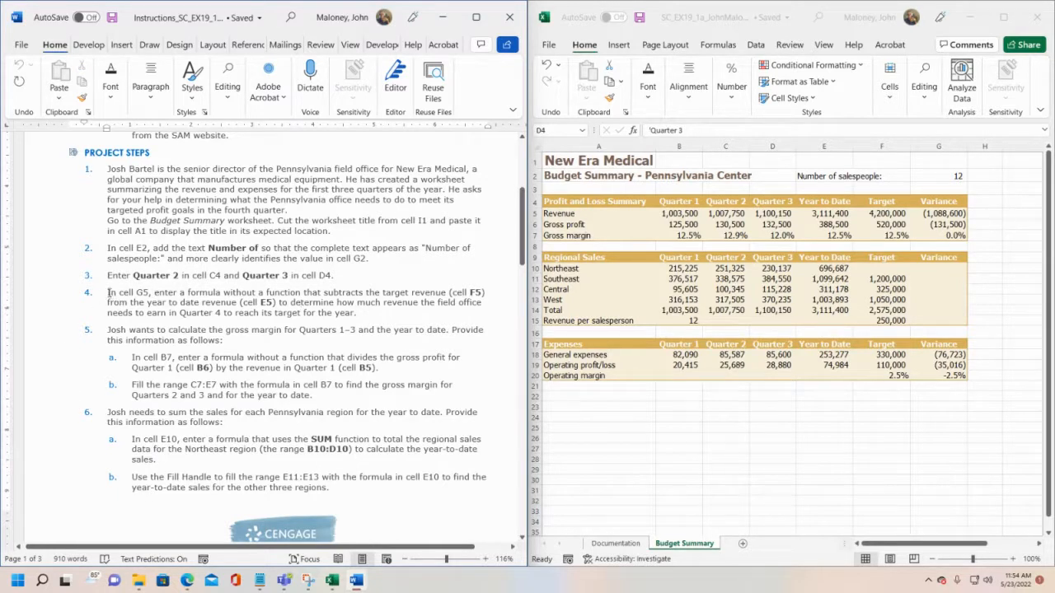
drag(110, 291, 268, 293)
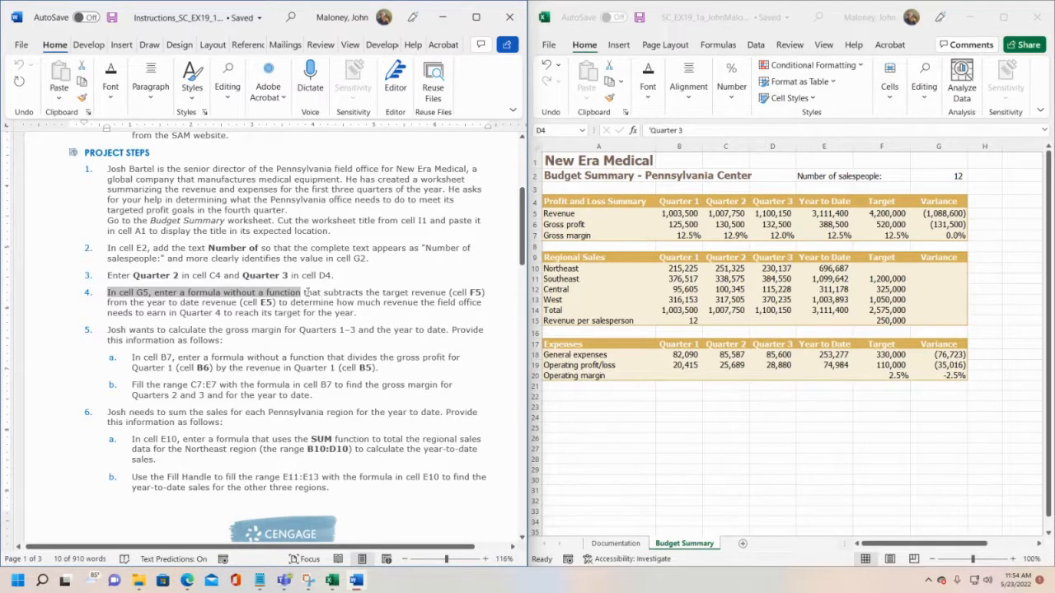
drag(304, 293, 277, 305)
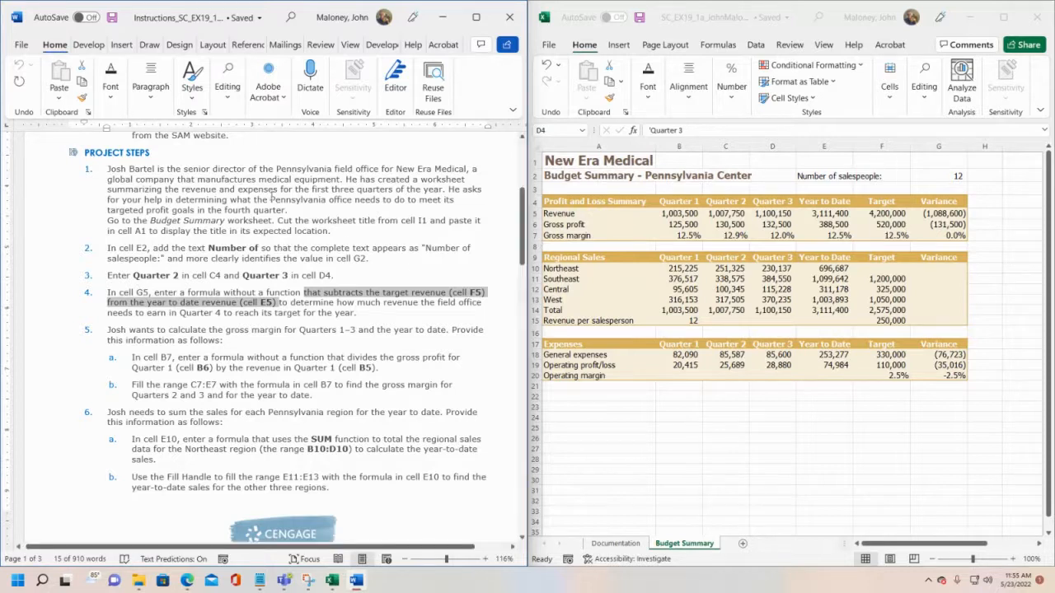
click(935, 147)
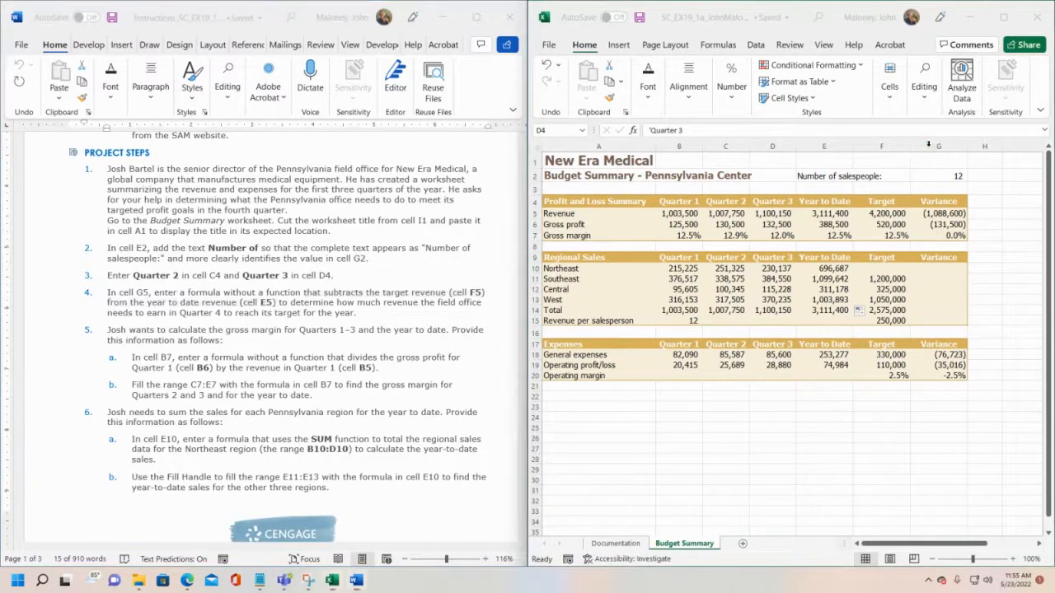
click(935, 147)
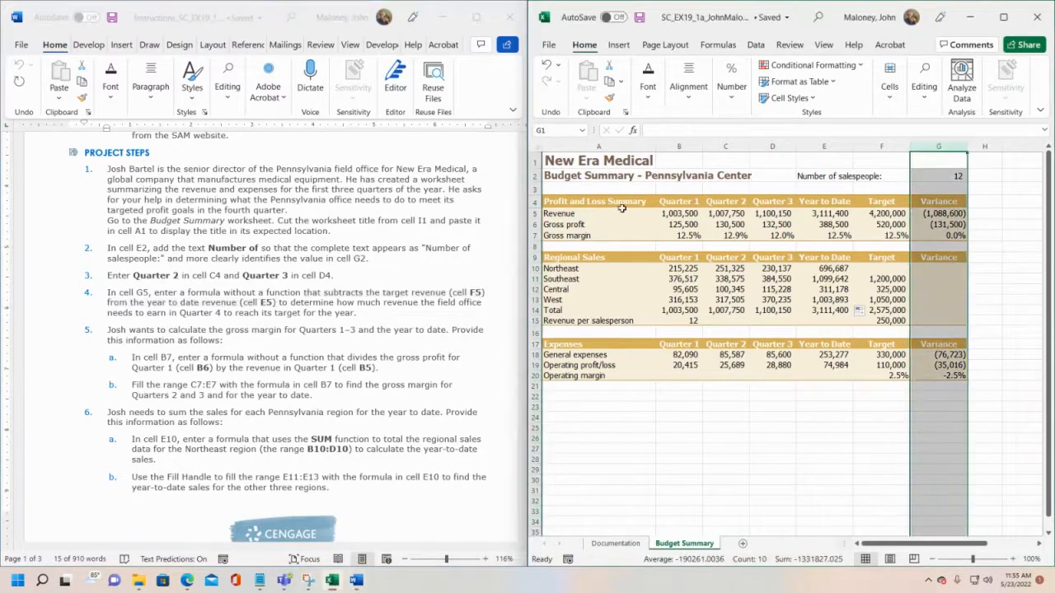
click(531, 214)
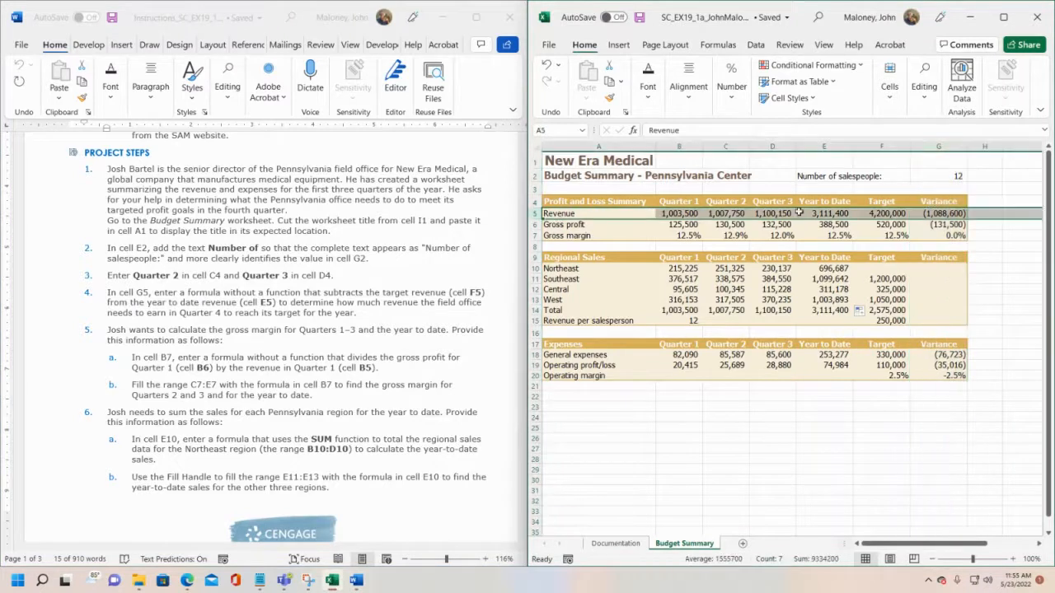
click(938, 213)
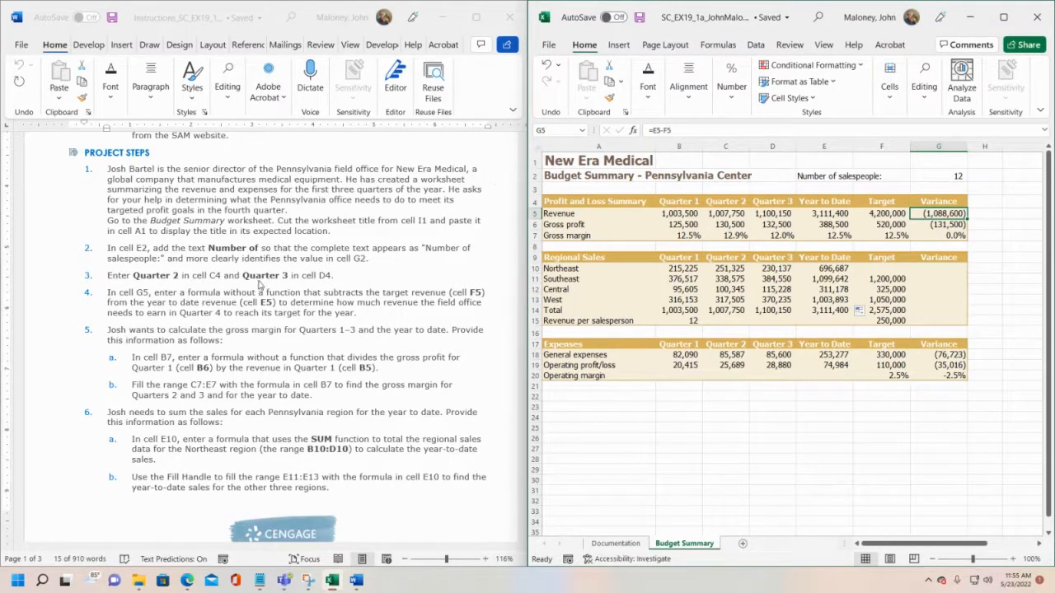
- Review project steps 5 and 5a and locate cell B7 at the crossing of column B and row 7
click(122, 335)
click(123, 334)
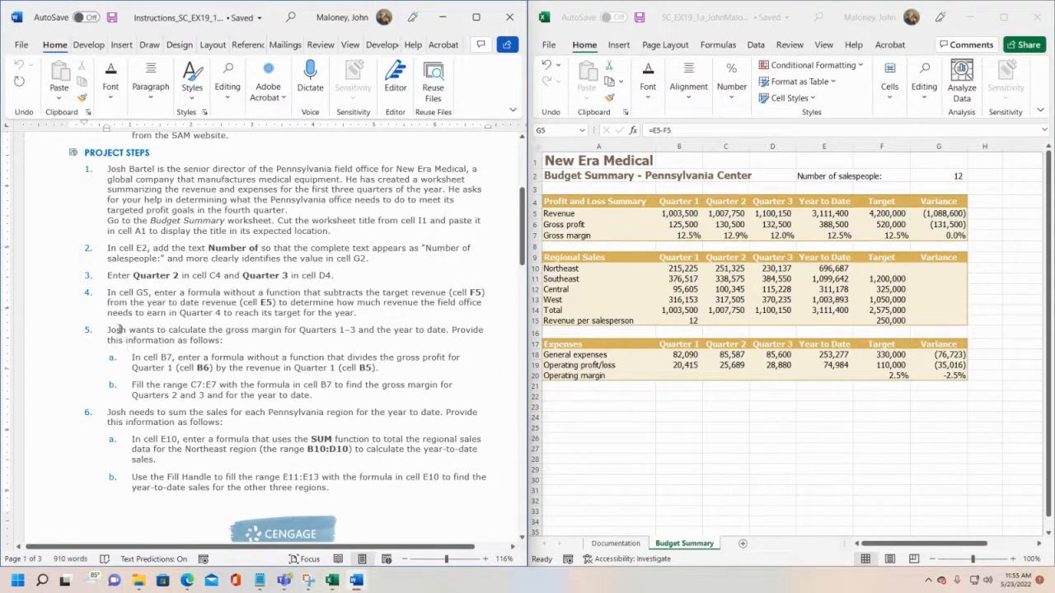
drag(111, 329, 247, 345)
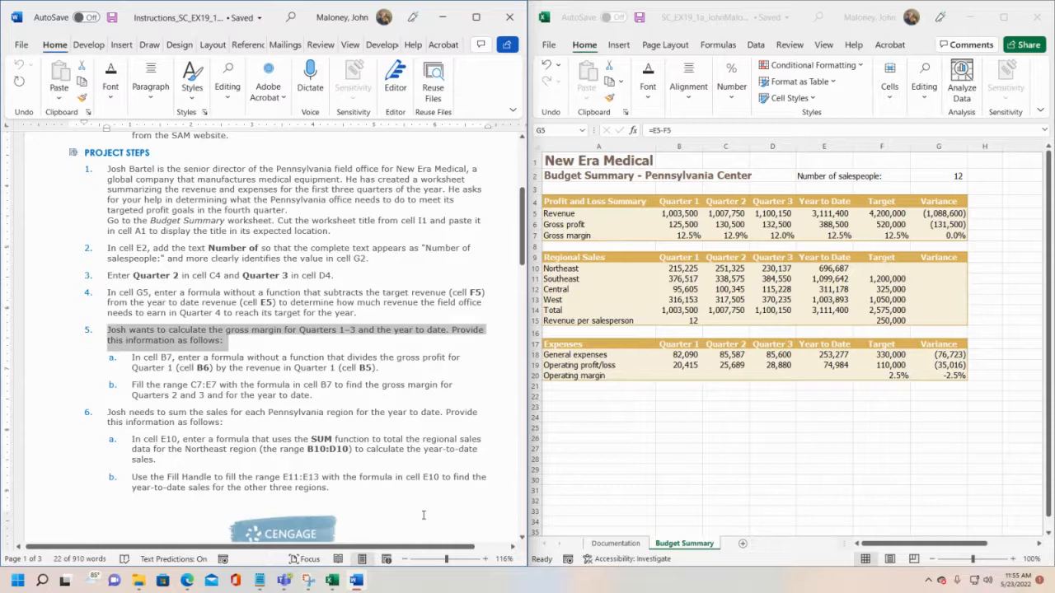
click(105, 348)
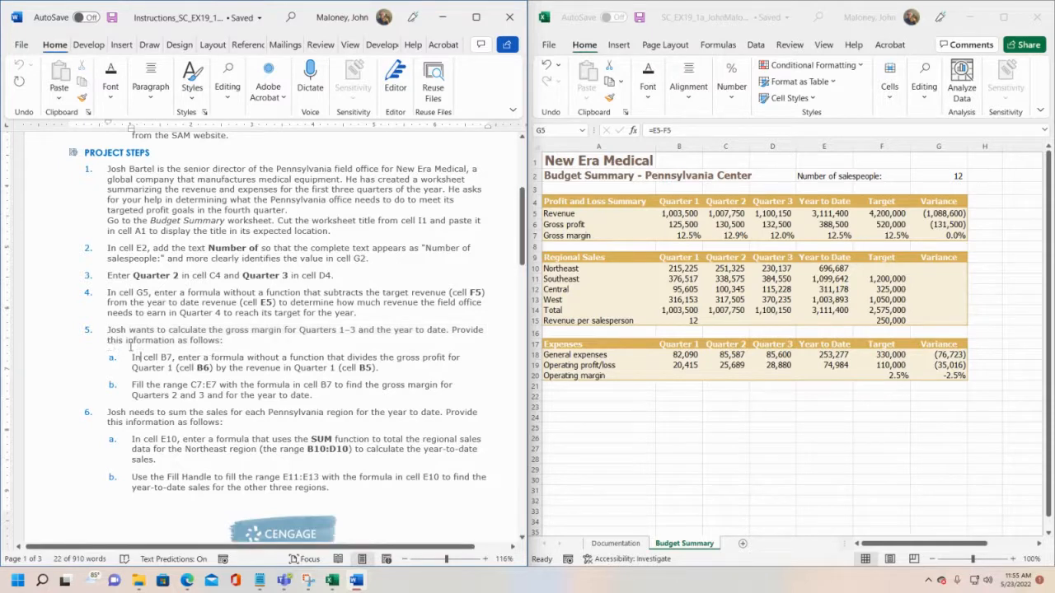
drag(130, 358, 173, 358)
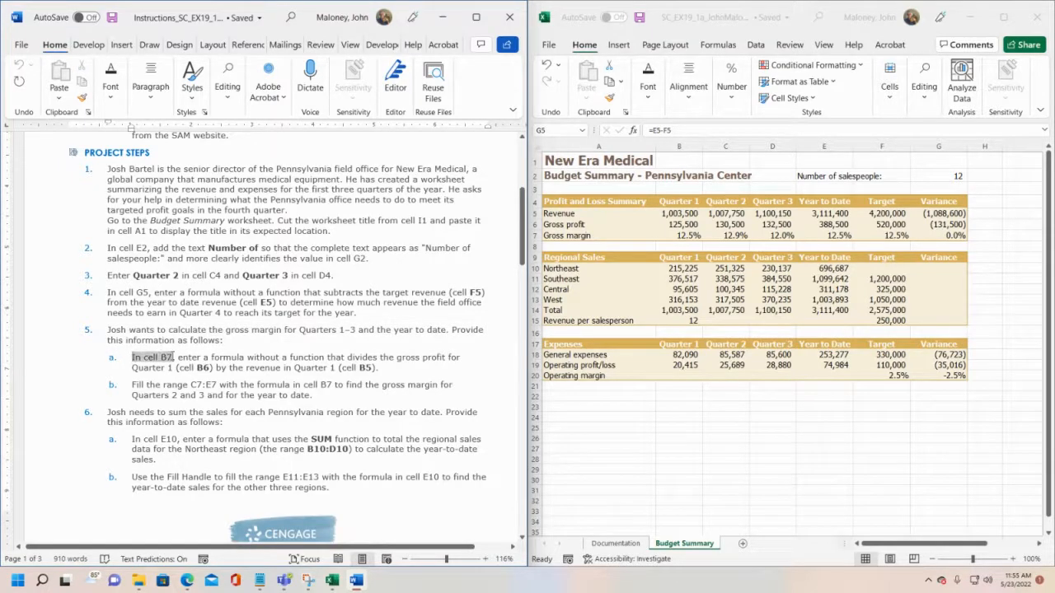
click(684, 146)
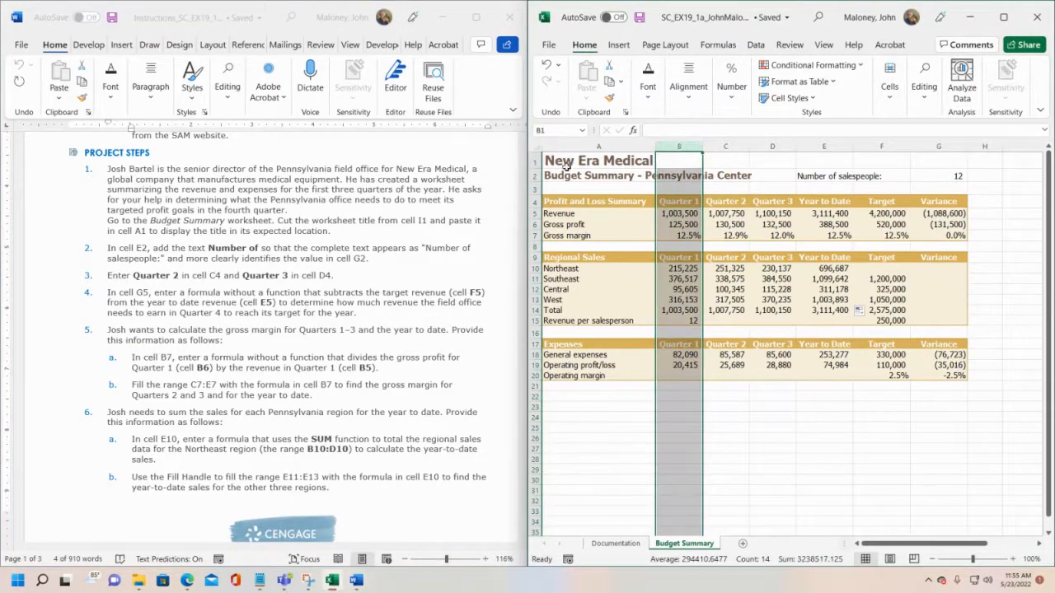
click(534, 238)
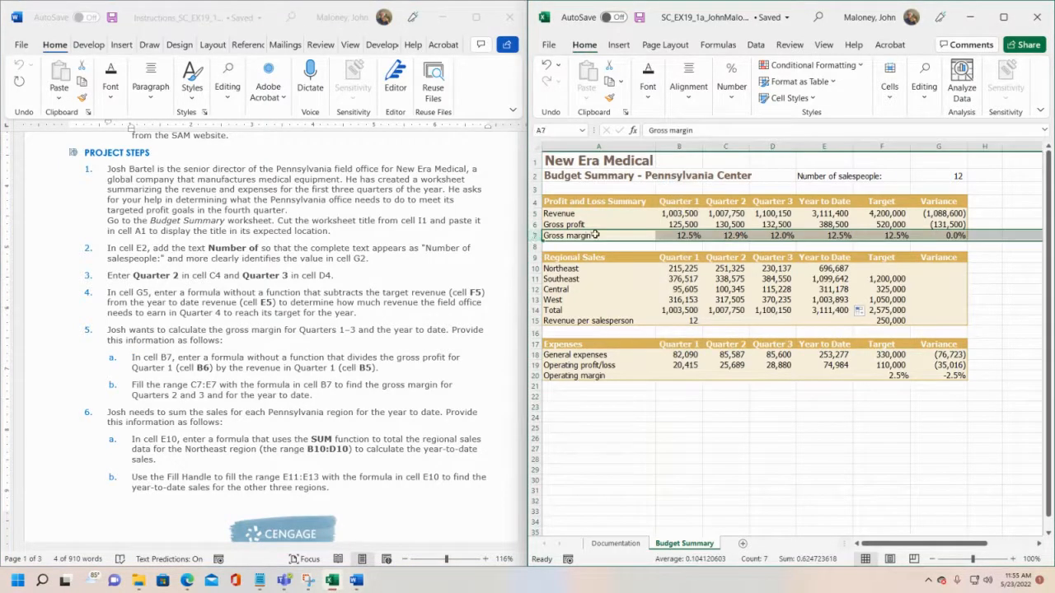
click(680, 235)
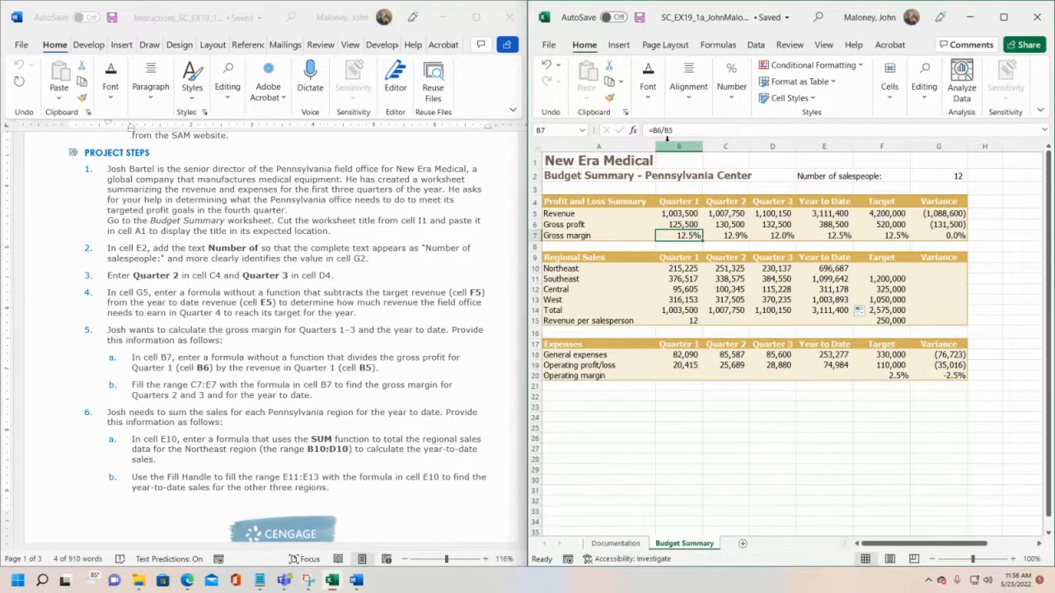
- Check the gross margin formula in cell B7 against the gross profit in B6 and the revenue in B5
click(685, 224)
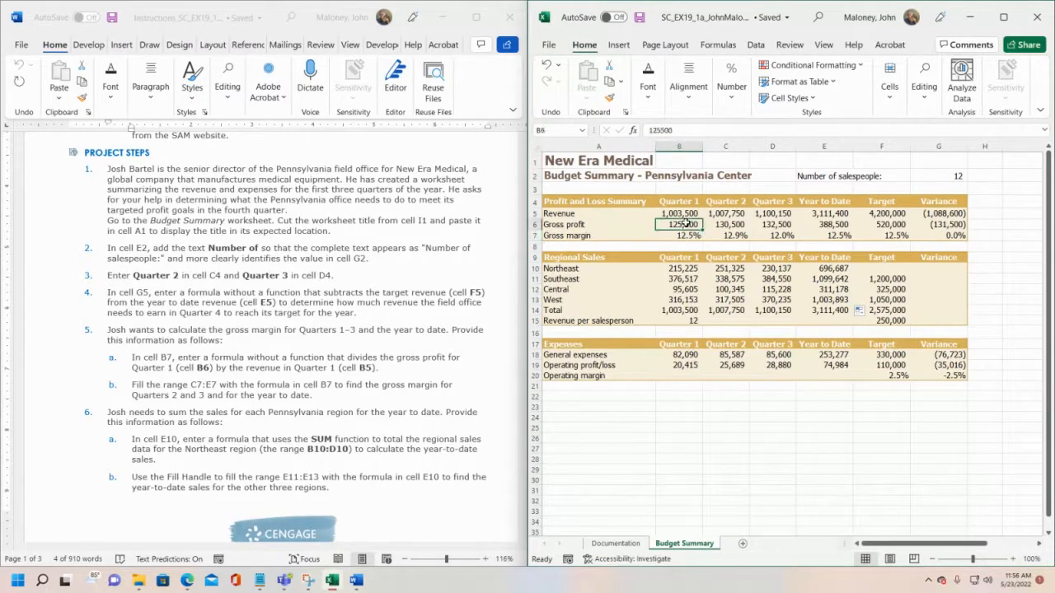
click(686, 212)
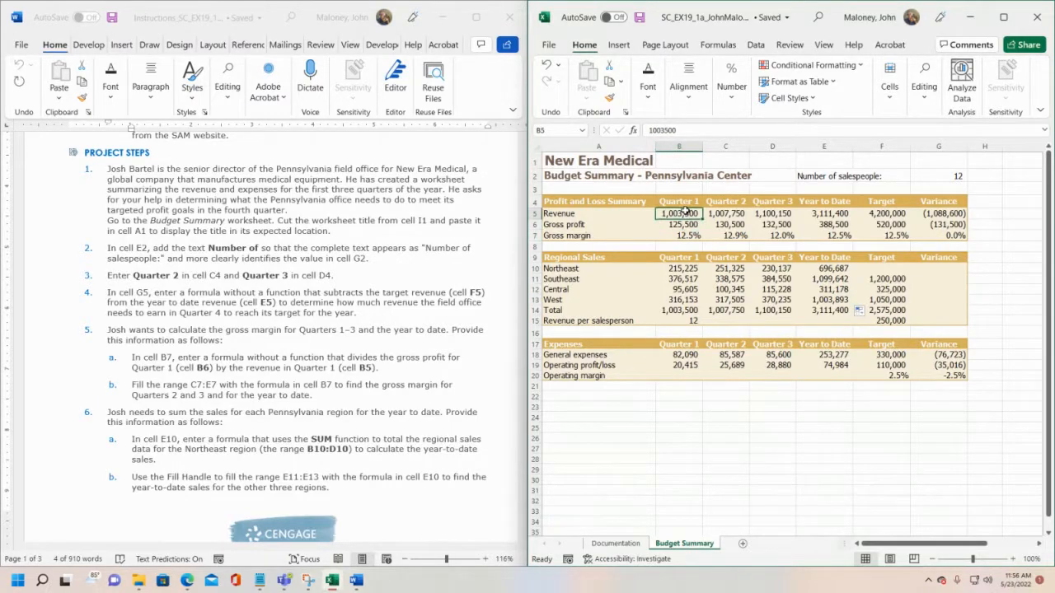
click(688, 236)
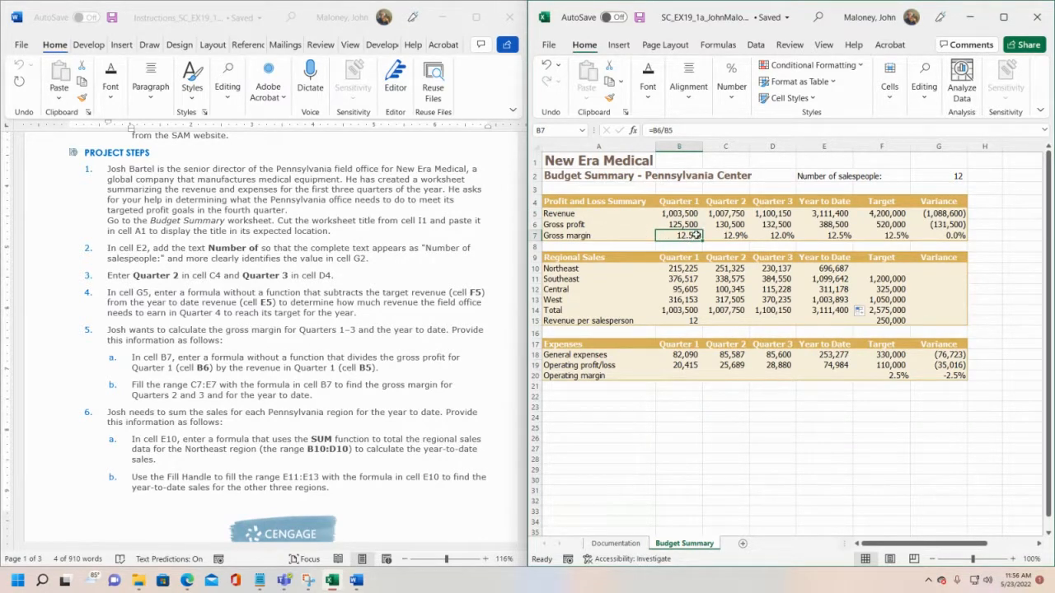
drag(681, 131, 641, 132)
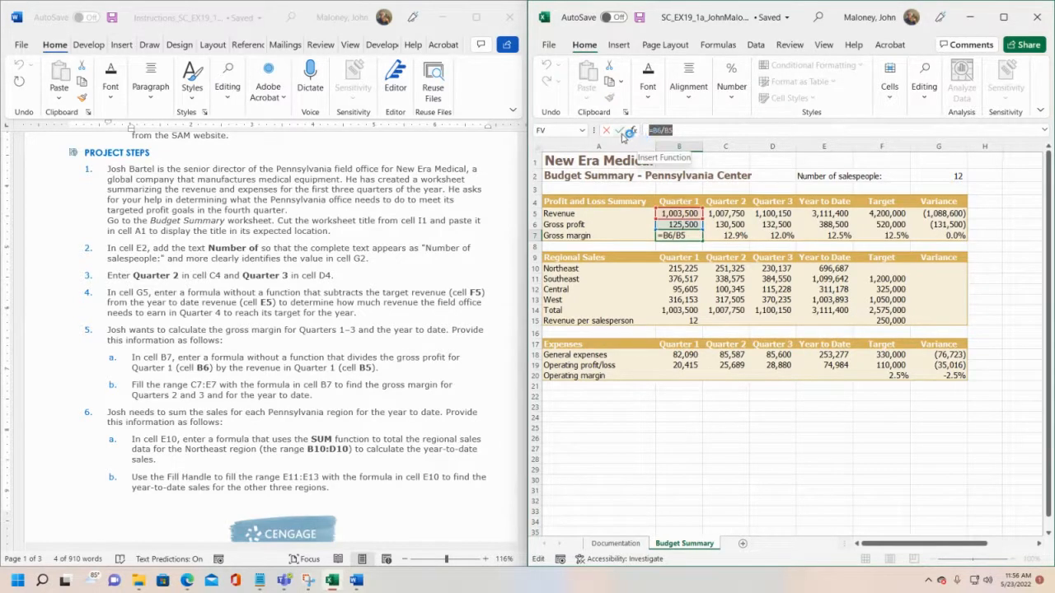
click(619, 130)
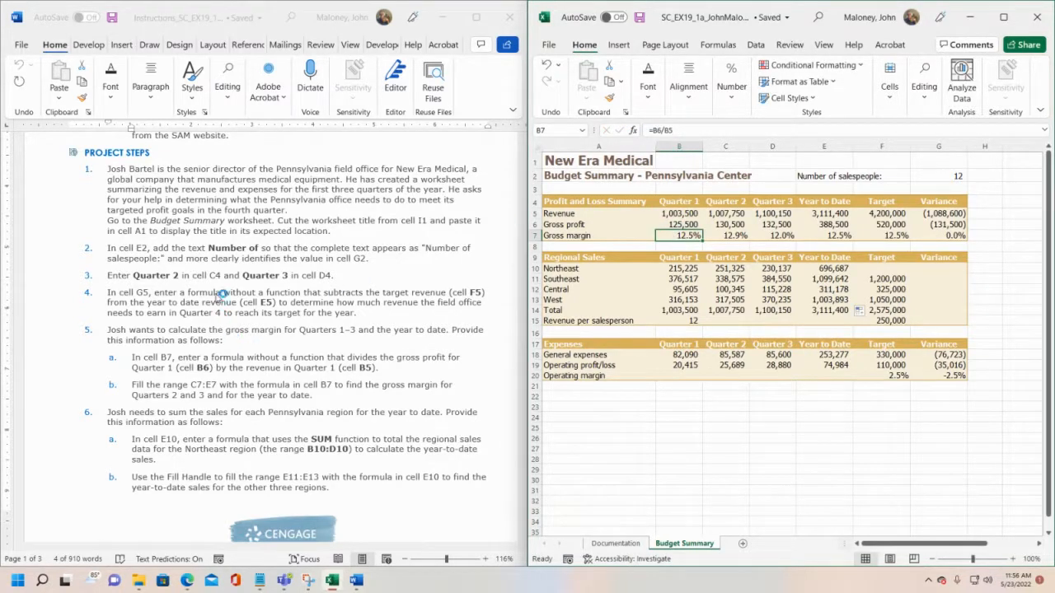
- Review project step 5b and fill the range C7:E7 with the gross margin formula from cell B7
click(219, 373)
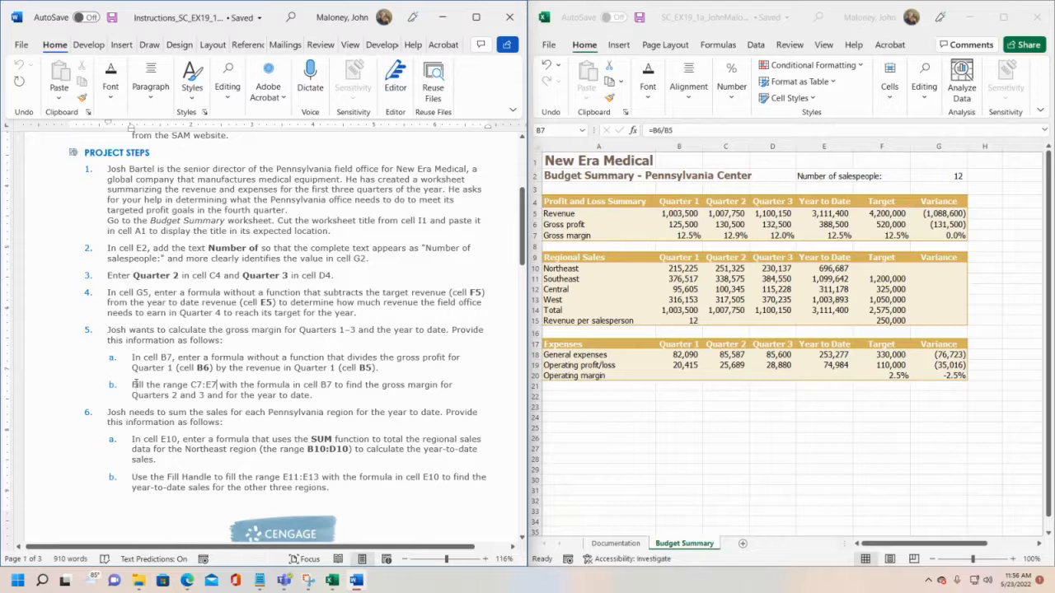
drag(132, 384, 336, 390)
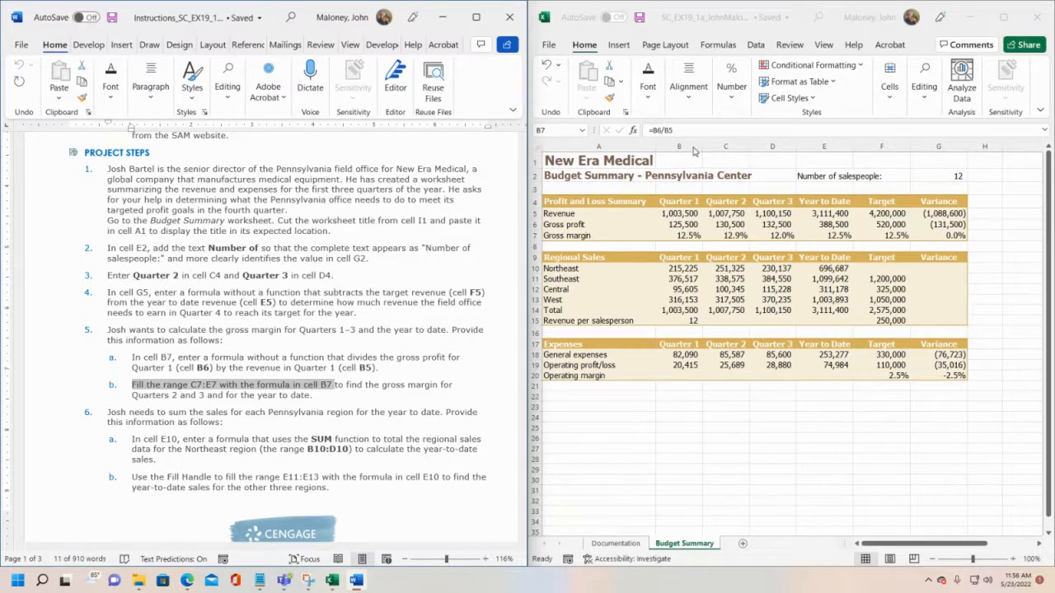
click(681, 142)
click(682, 142)
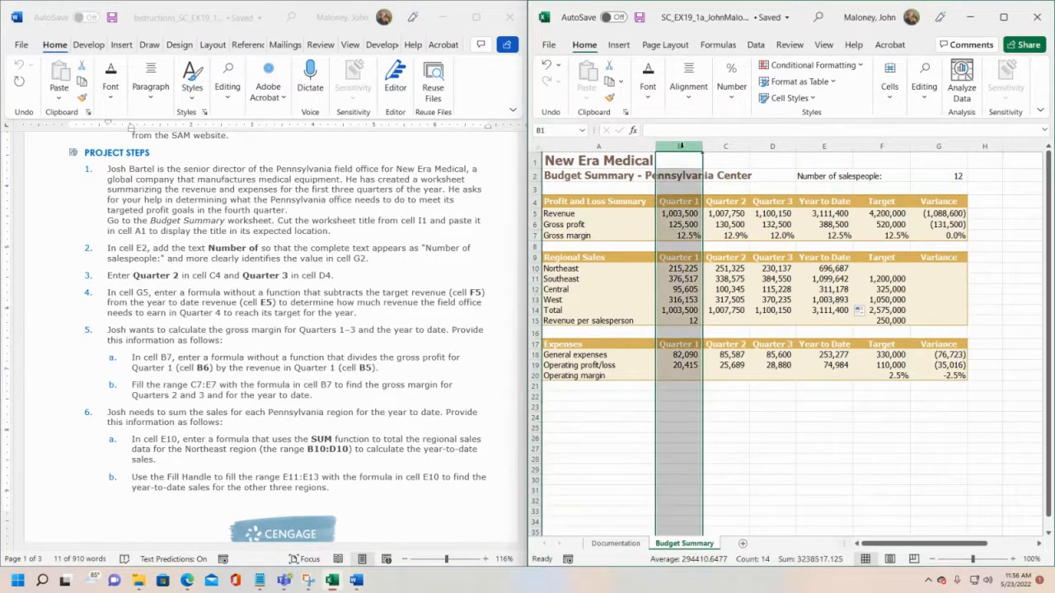
click(534, 235)
click(682, 236)
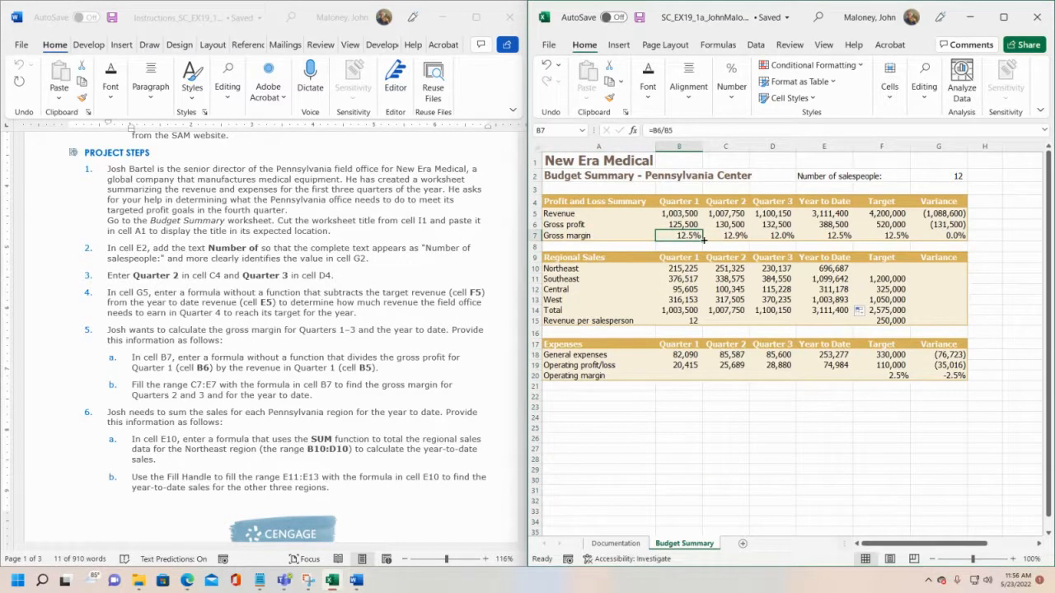
drag(703, 239, 834, 243)
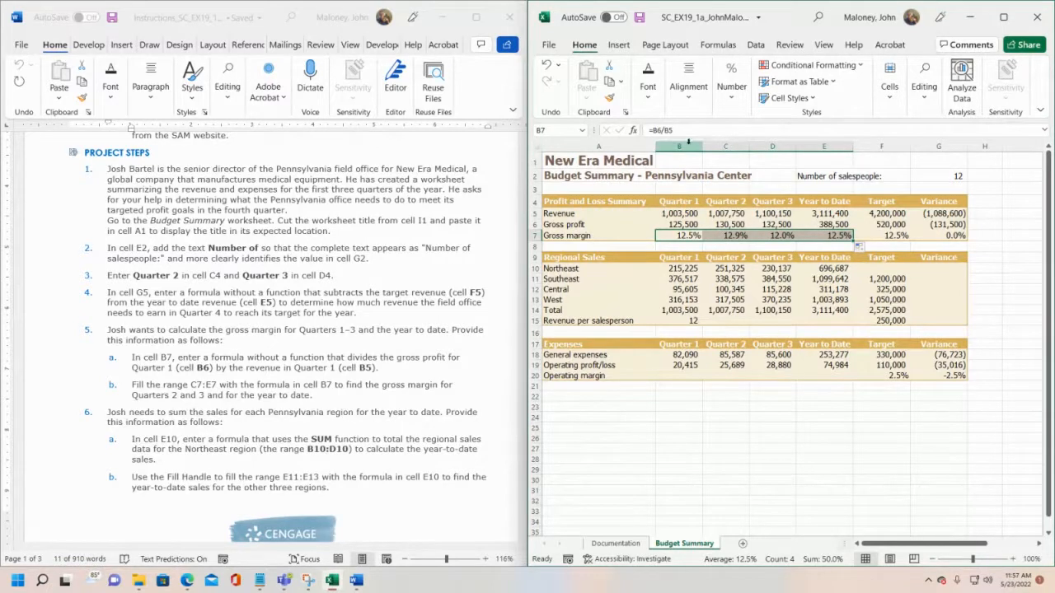
- Examine the gross margin formulas in cells B7, C7, D7 and E7 one after another
click(682, 233)
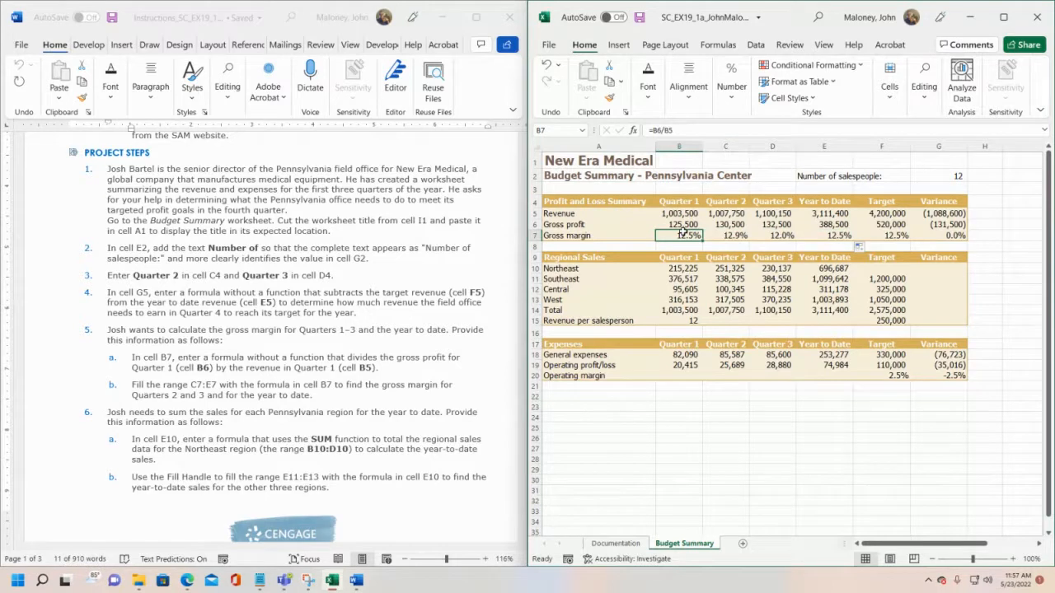
click(729, 234)
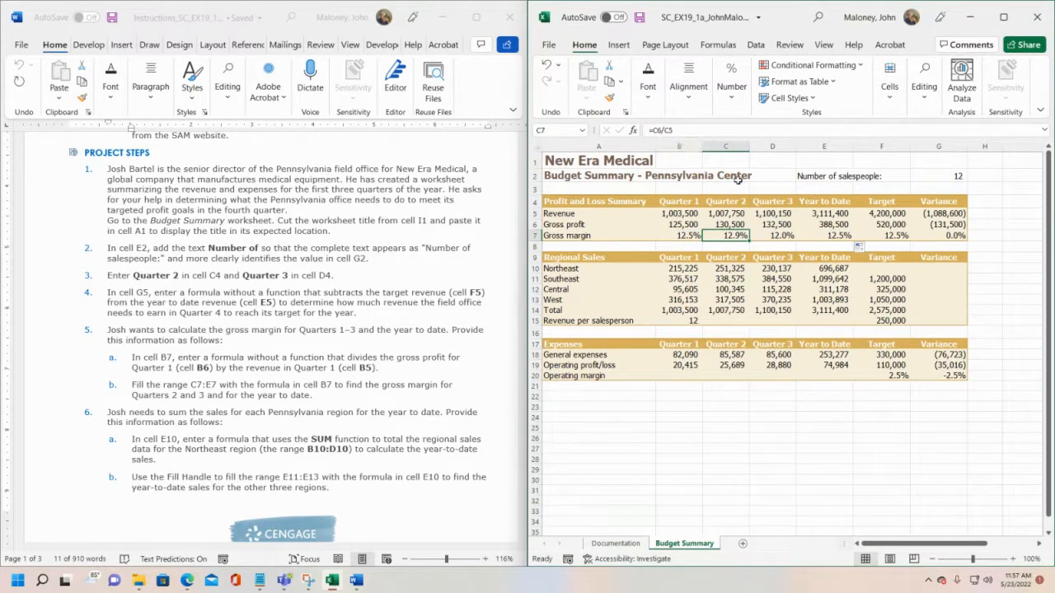
click(772, 236)
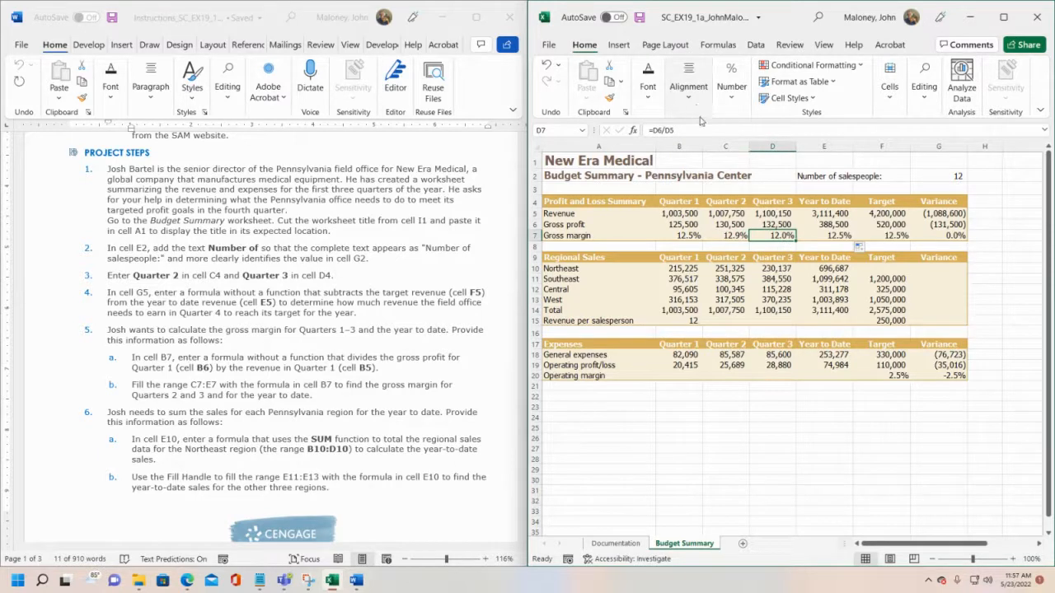
click(835, 235)
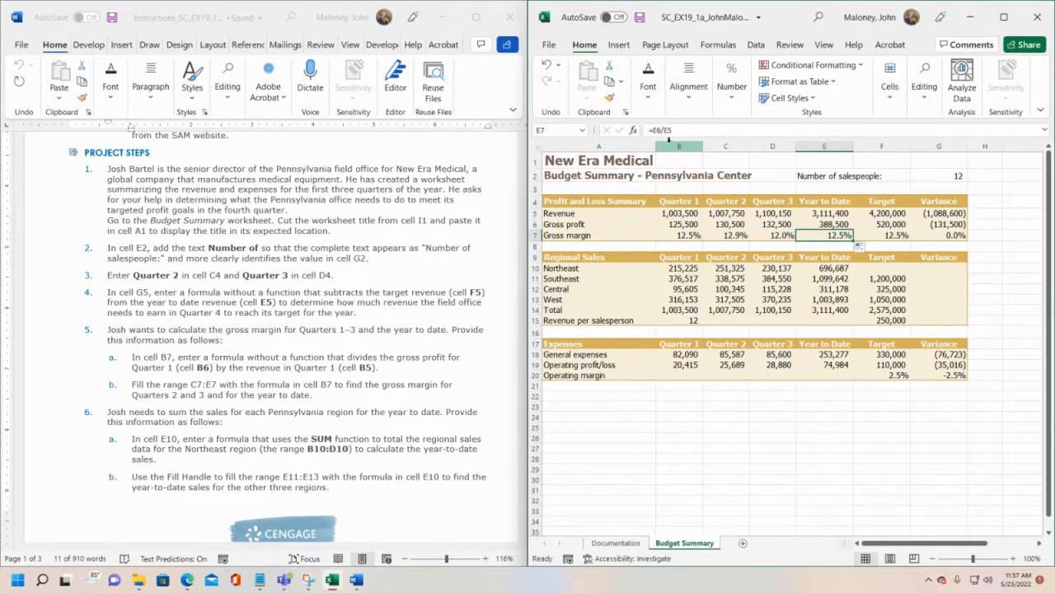
- Compare the gross margin formulas across row 7 with the revenue and gross profit cells in rows 5 and 6 that they reference
click(679, 236)
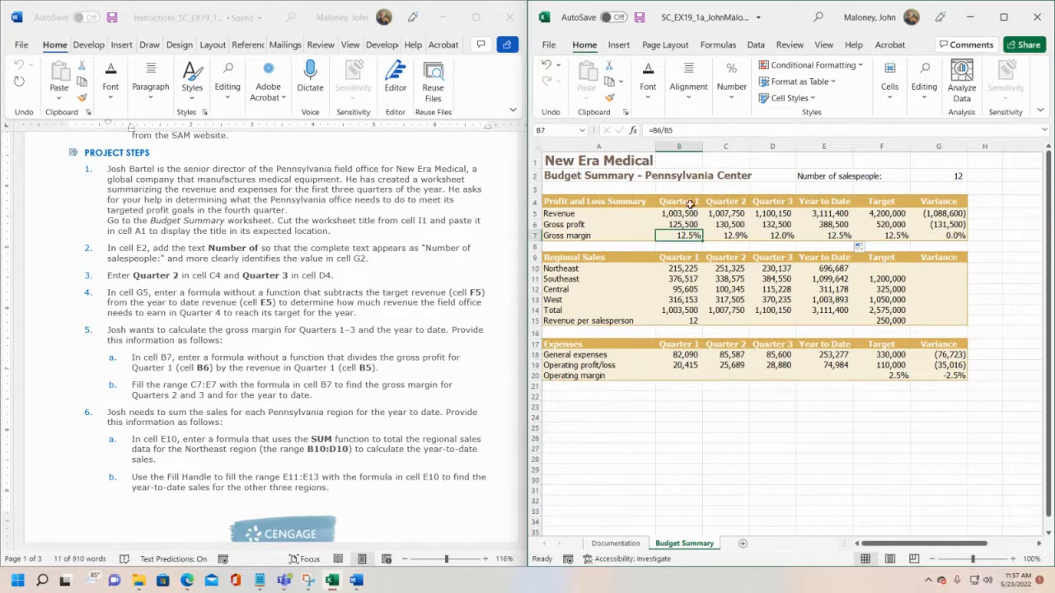
click(732, 235)
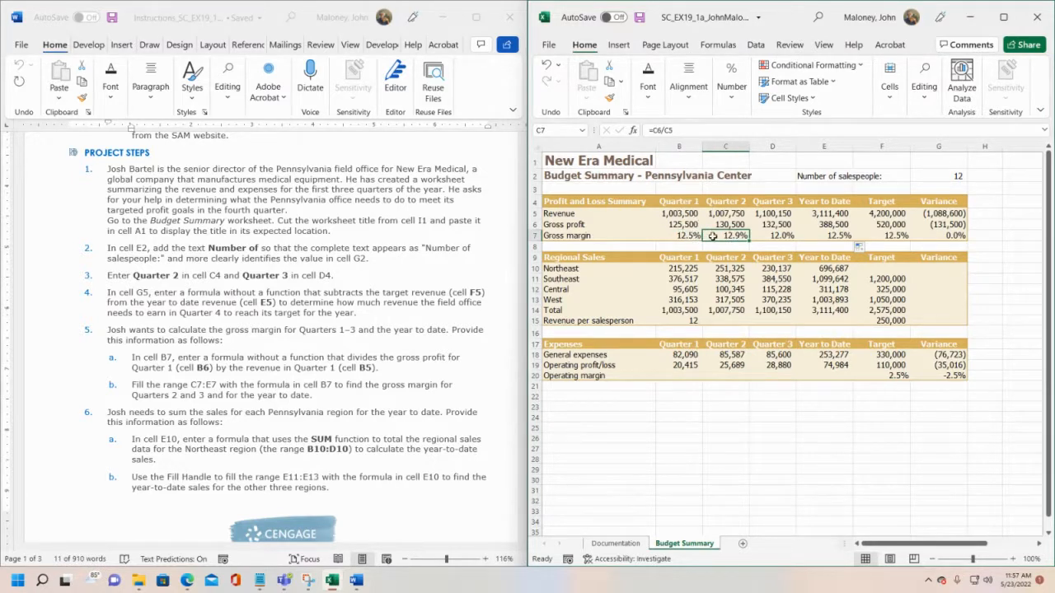
drag(722, 213, 707, 224)
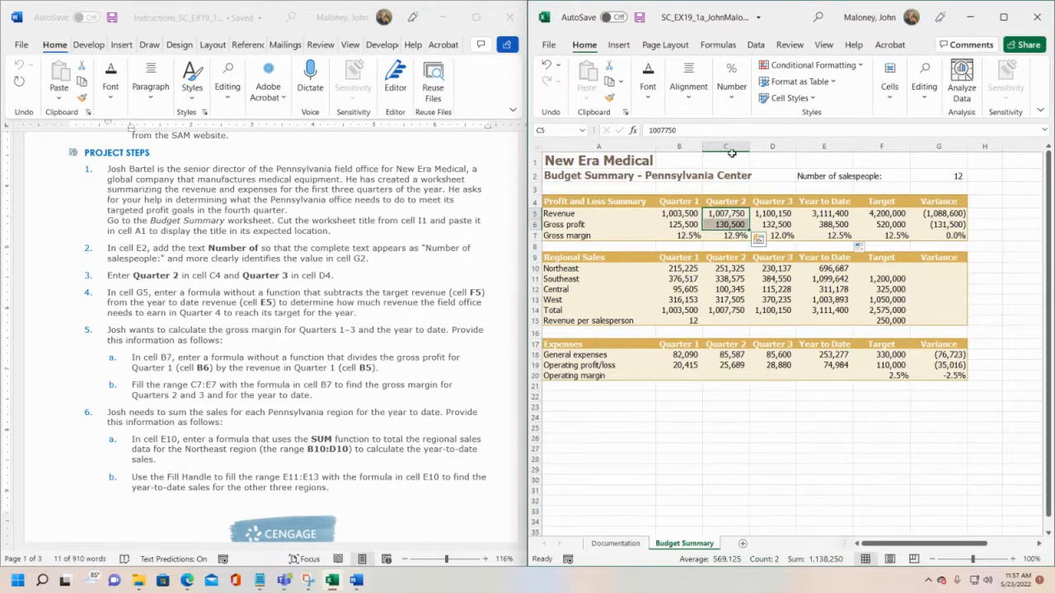
click(679, 215)
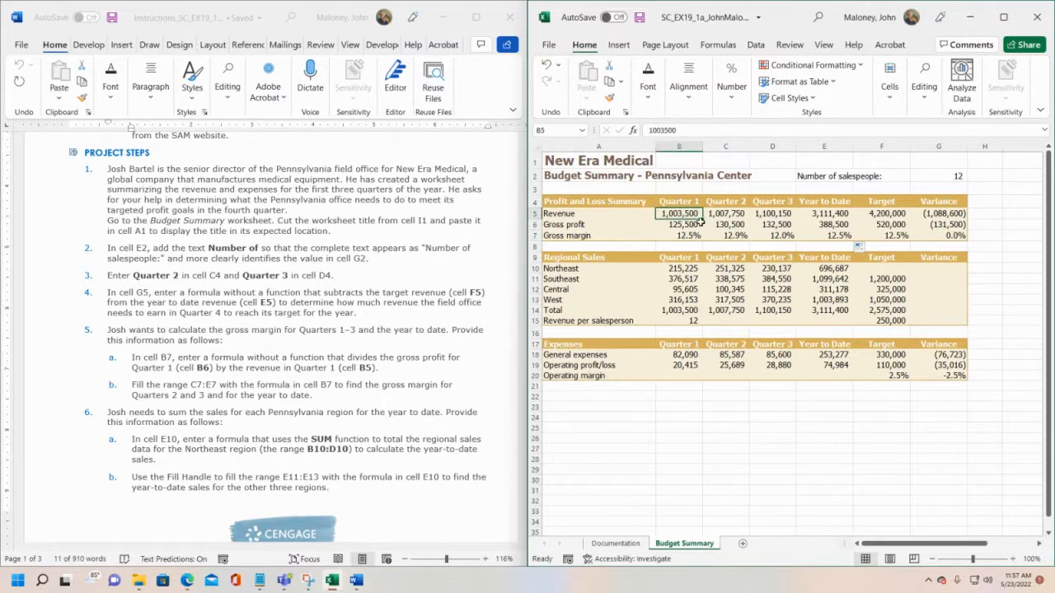
click(777, 236)
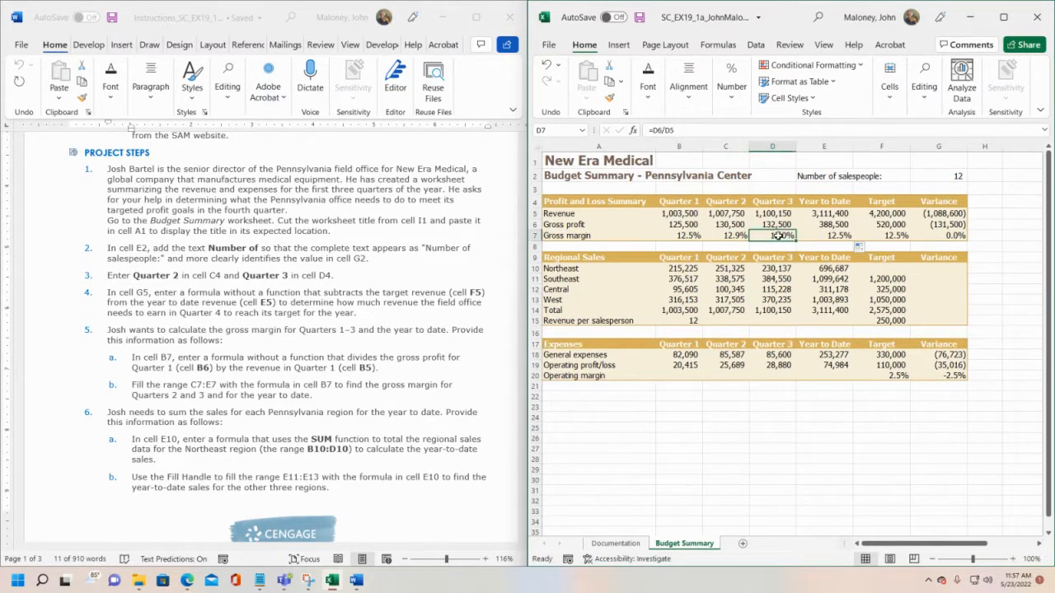
drag(772, 213, 773, 224)
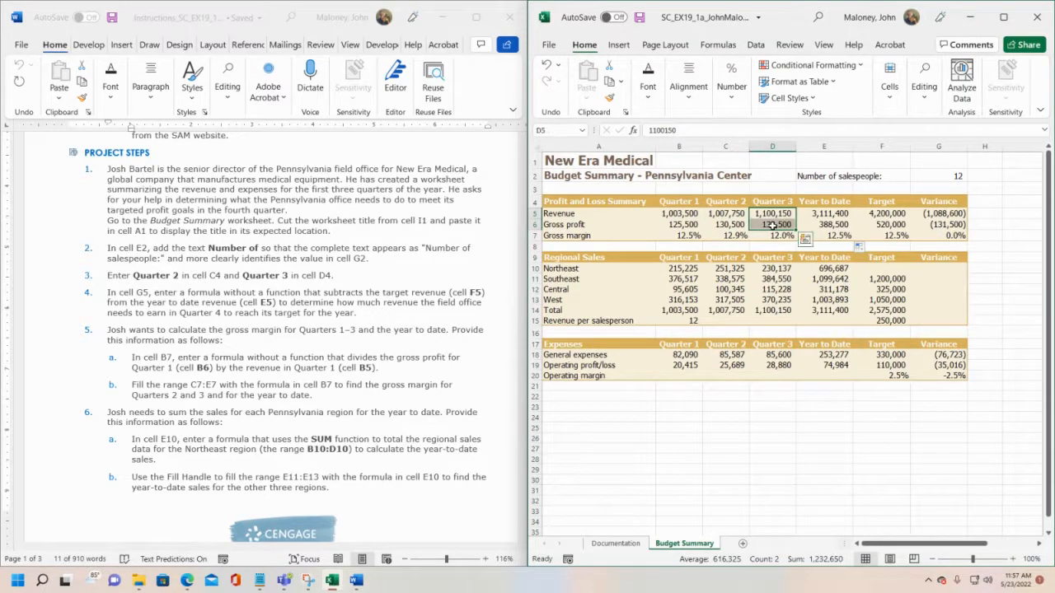
click(826, 234)
click(834, 214)
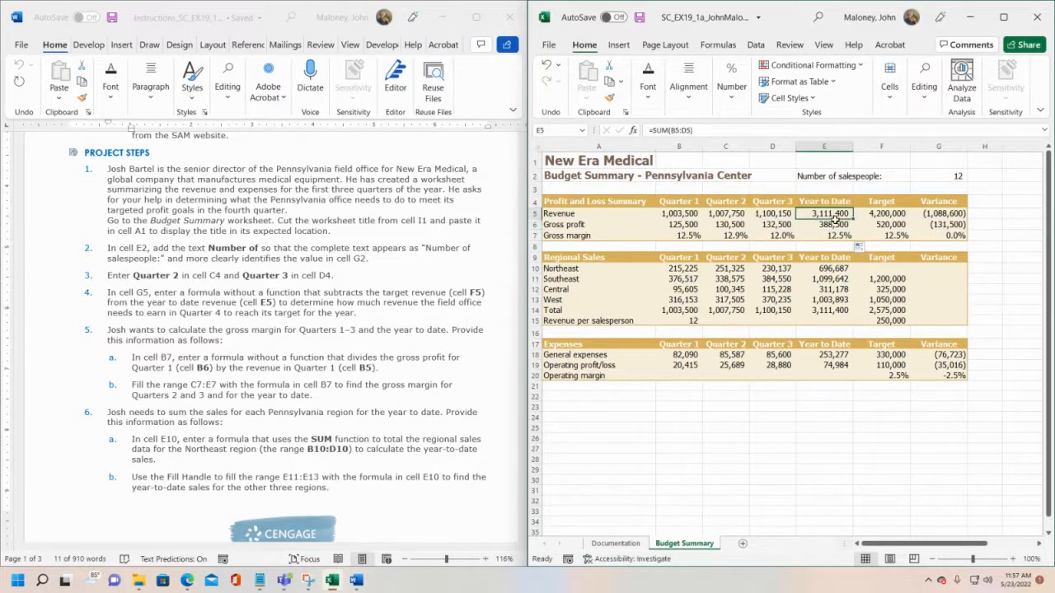
- Leave the year-to-date revenue cell for an empty cell and save the workbook
drag(835, 220, 830, 224)
click(763, 244)
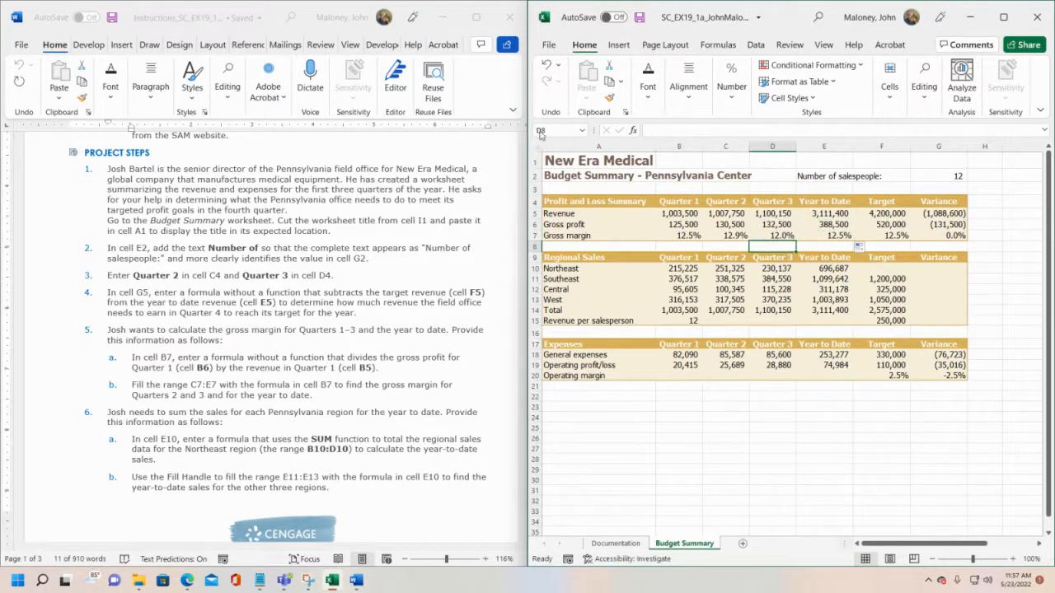
click(639, 16)
- Read project step 6a, locate cell E10 by its column and row, and inspect its SUM formula
scroll(234, 398, down, 3)
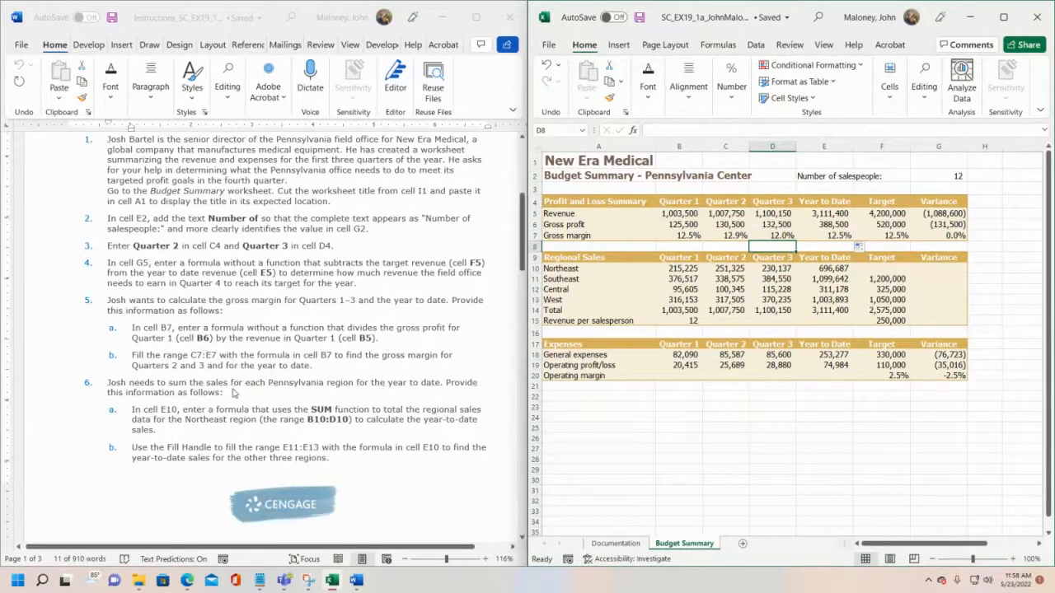
scroll(231, 401, down, 3)
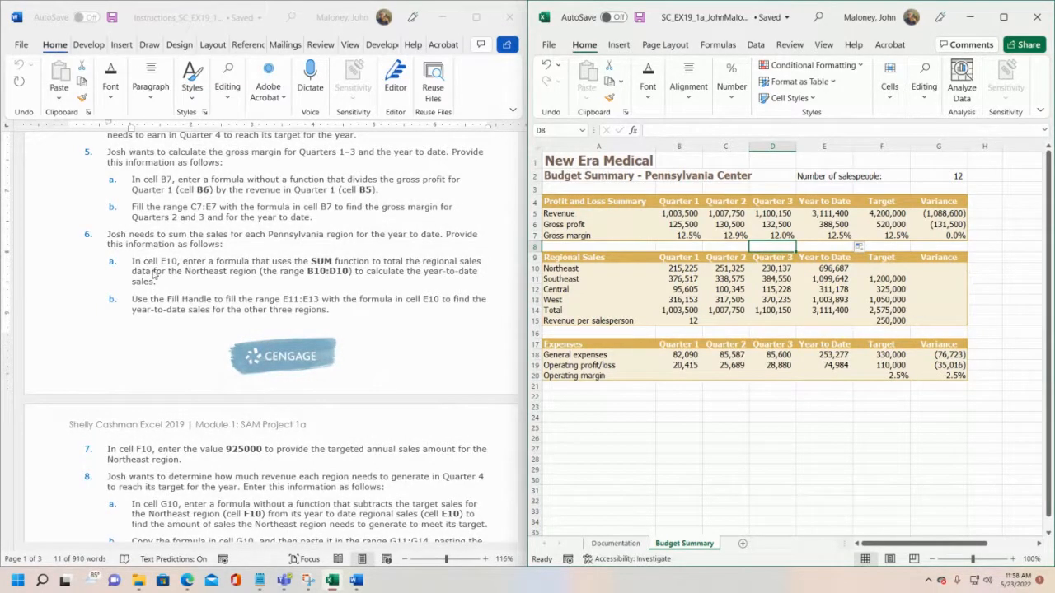
click(836, 146)
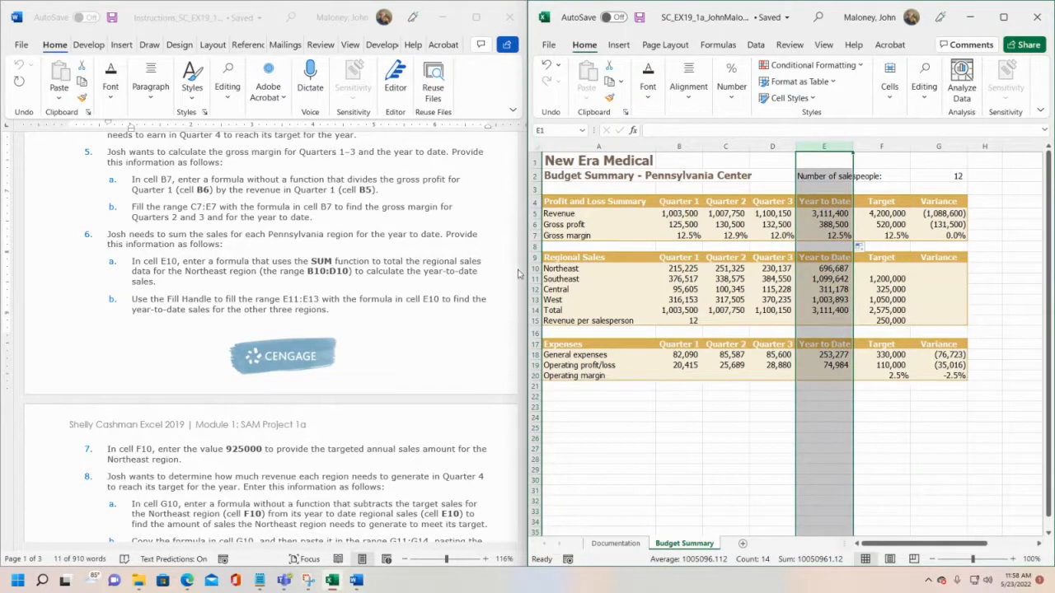
click(534, 269)
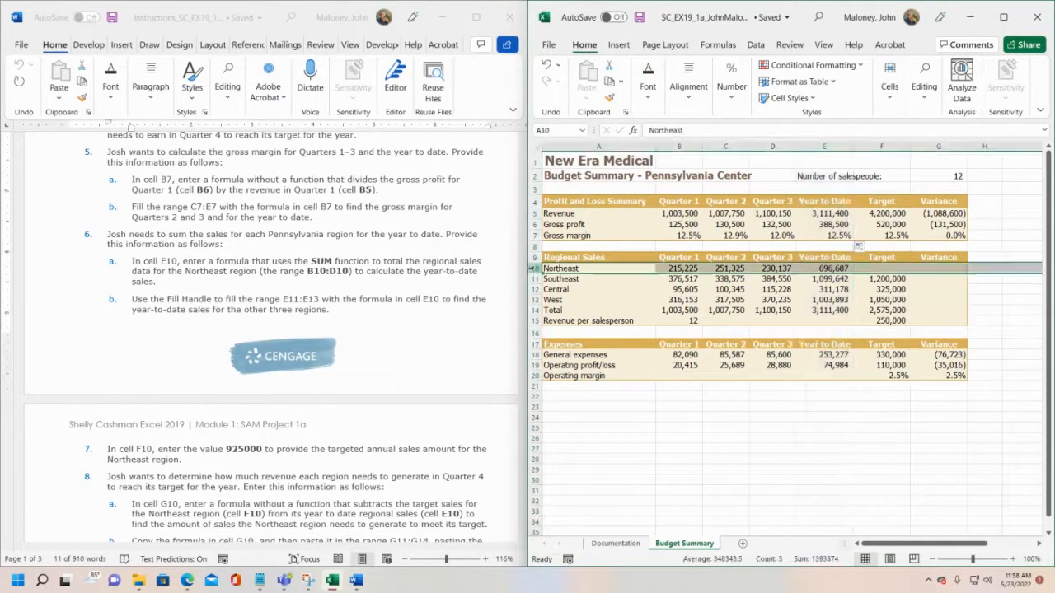
click(828, 269)
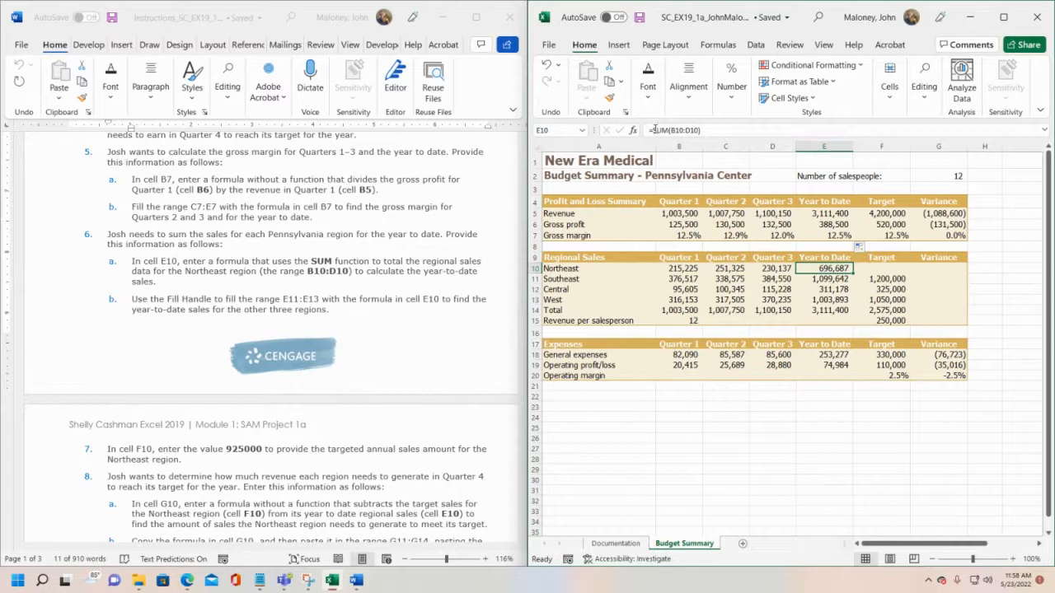
drag(648, 131, 701, 130)
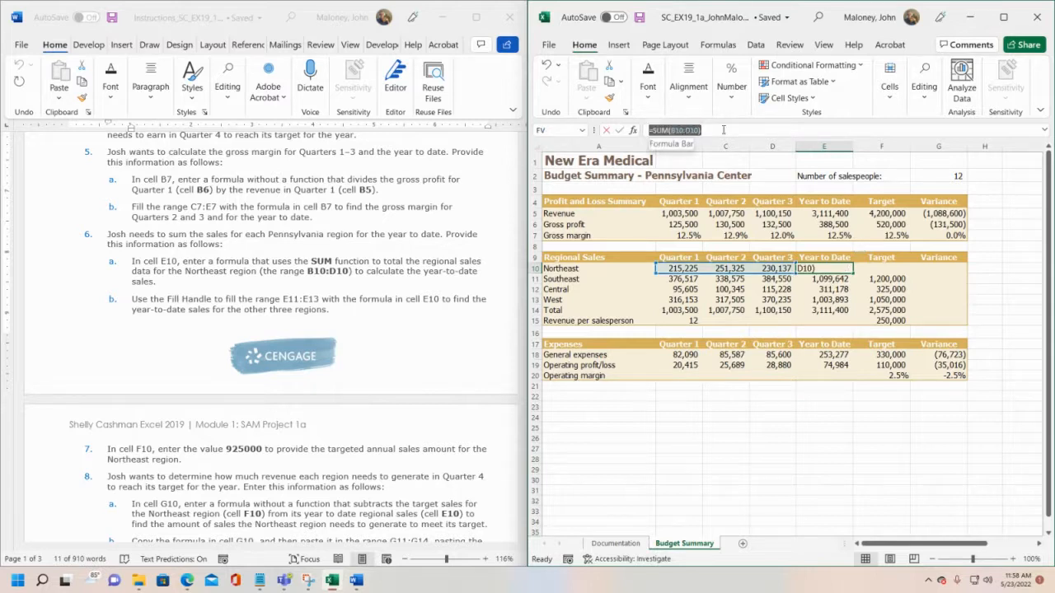
click(716, 125)
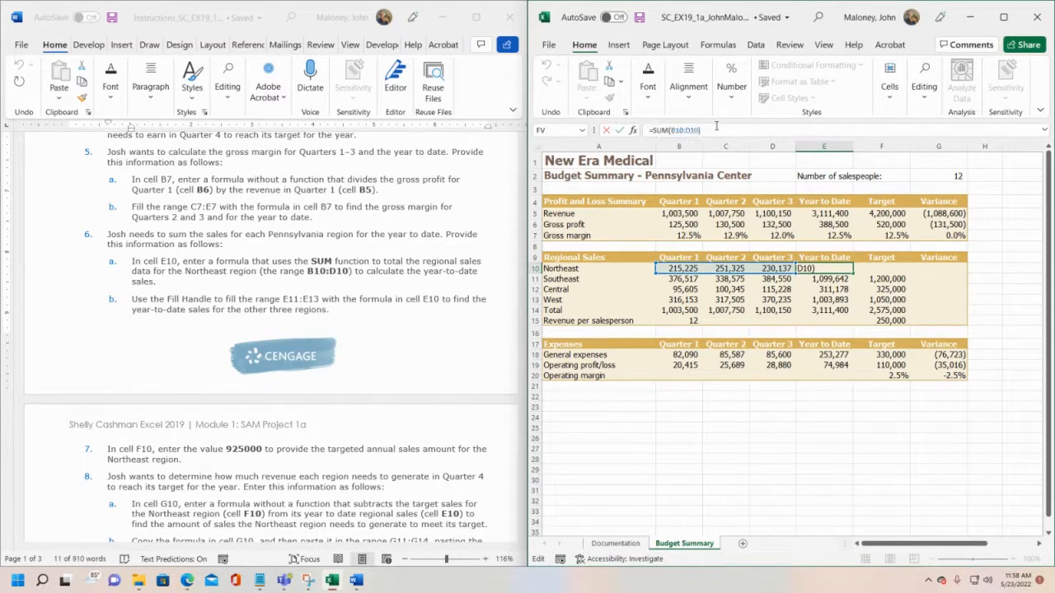
key(ctrl+Return)
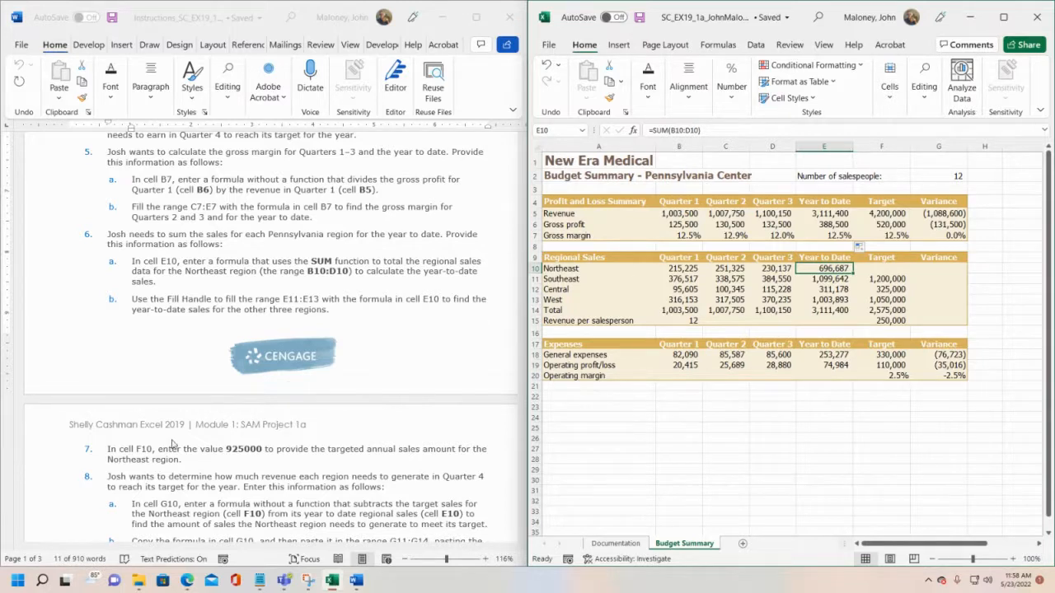
- Compare the function and range in cell E10's formula with the SUM and B10:D10 requirements in project step 6a
scroll(173, 445, down, 1)
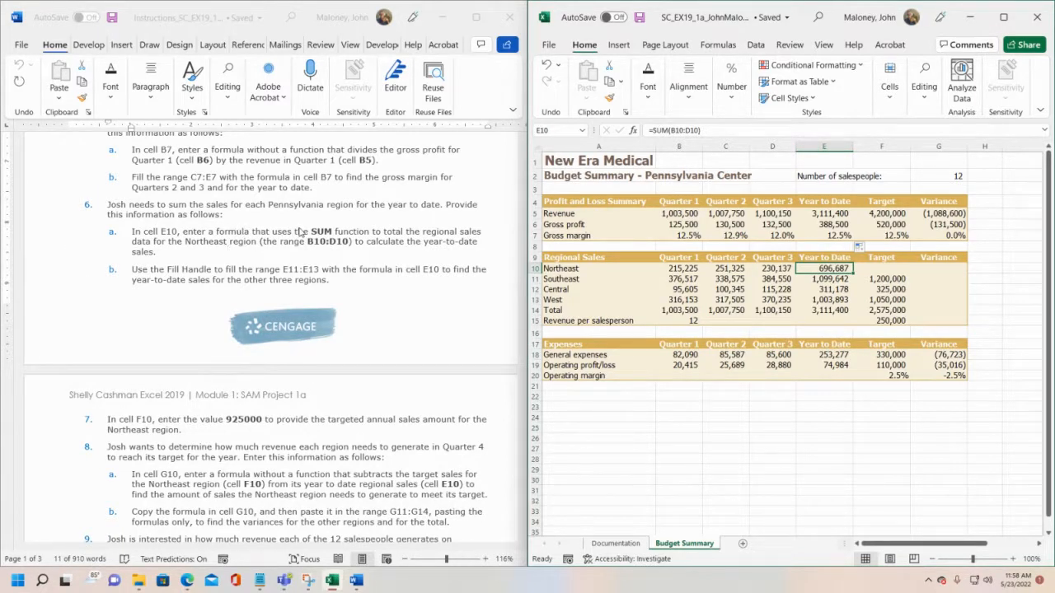
click(649, 130)
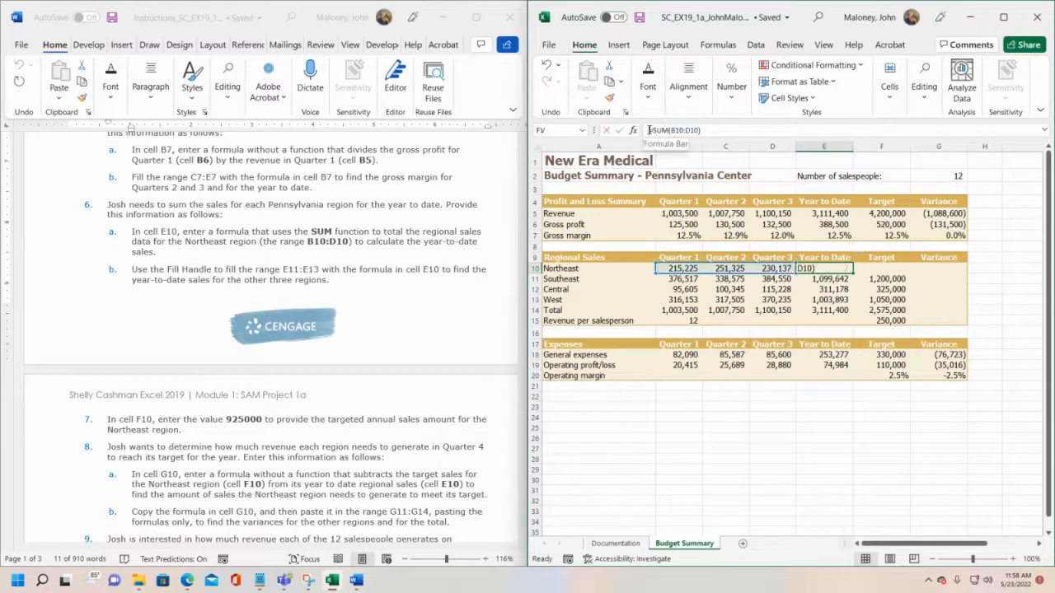
drag(650, 130, 669, 126)
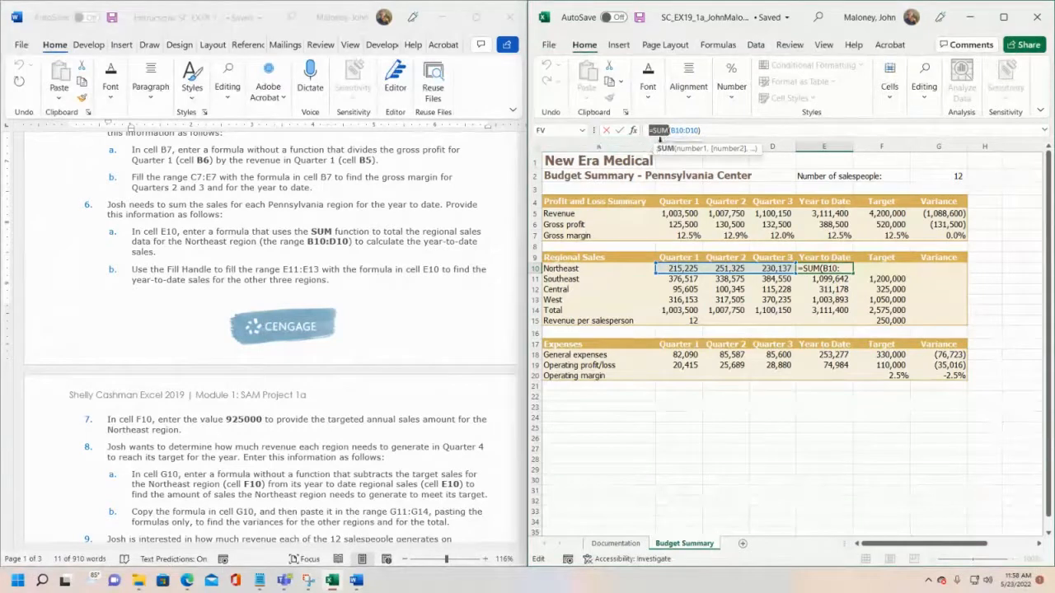
click(713, 131)
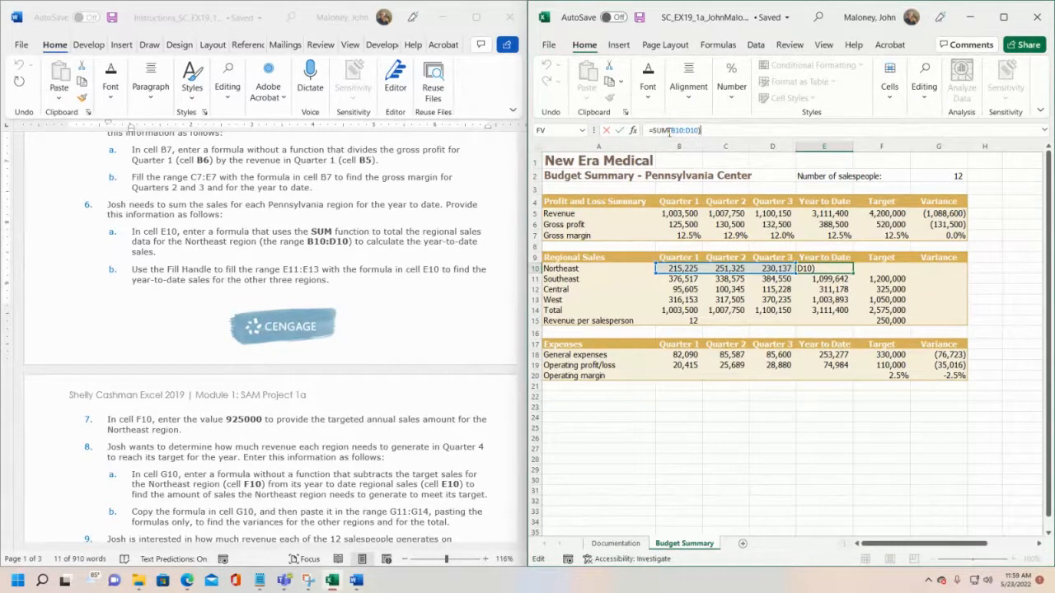
click(670, 131)
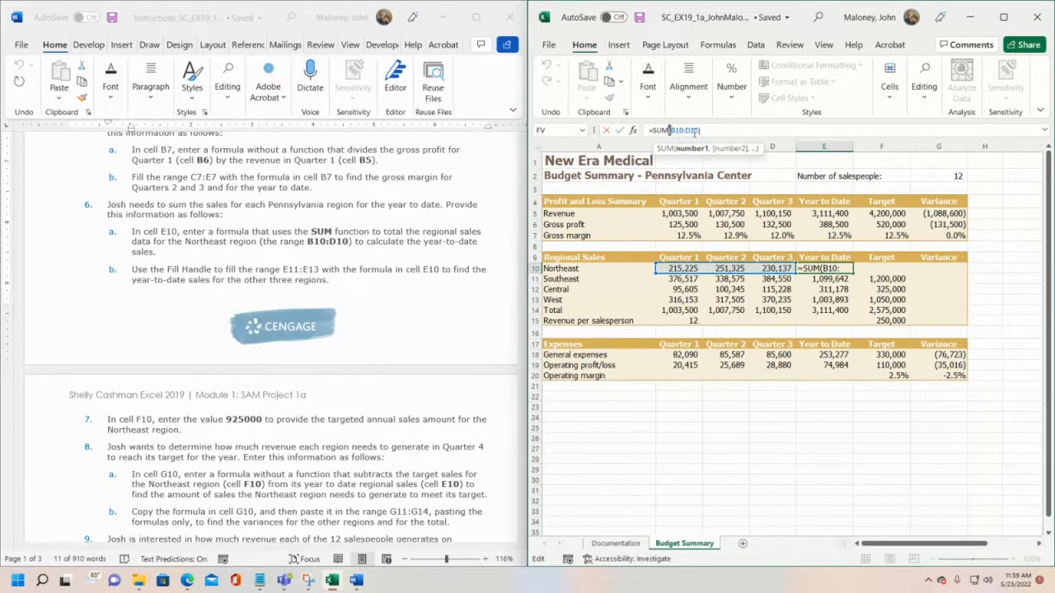
click(265, 238)
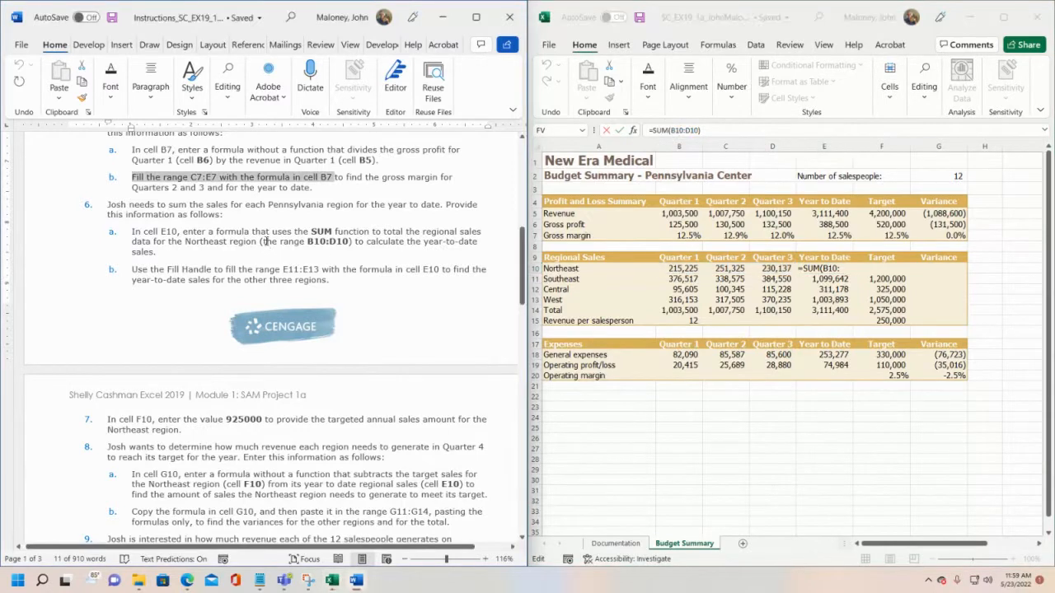
drag(265, 238, 344, 241)
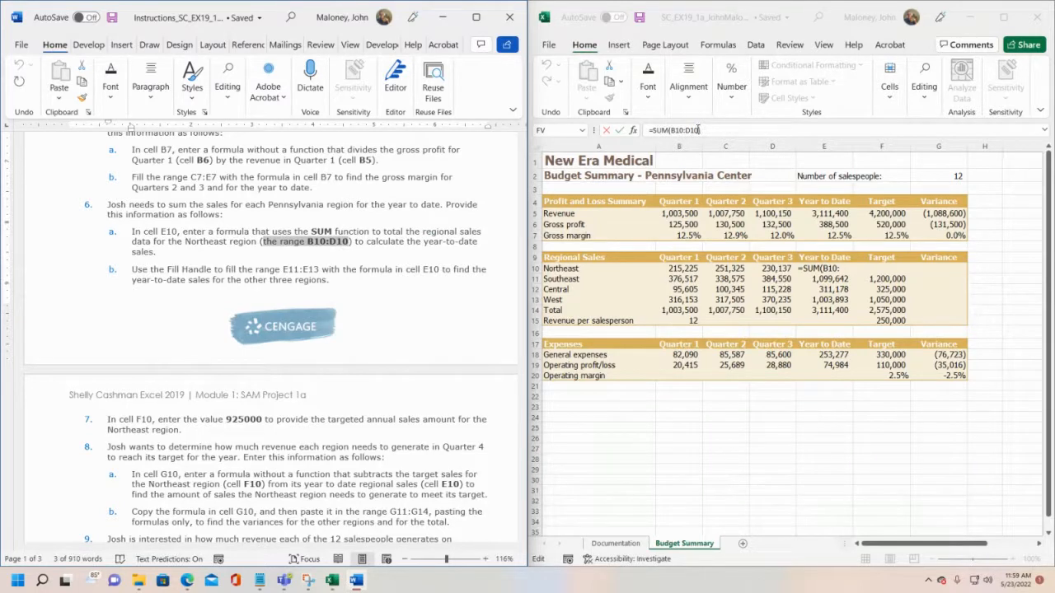
click(700, 130)
click(701, 130)
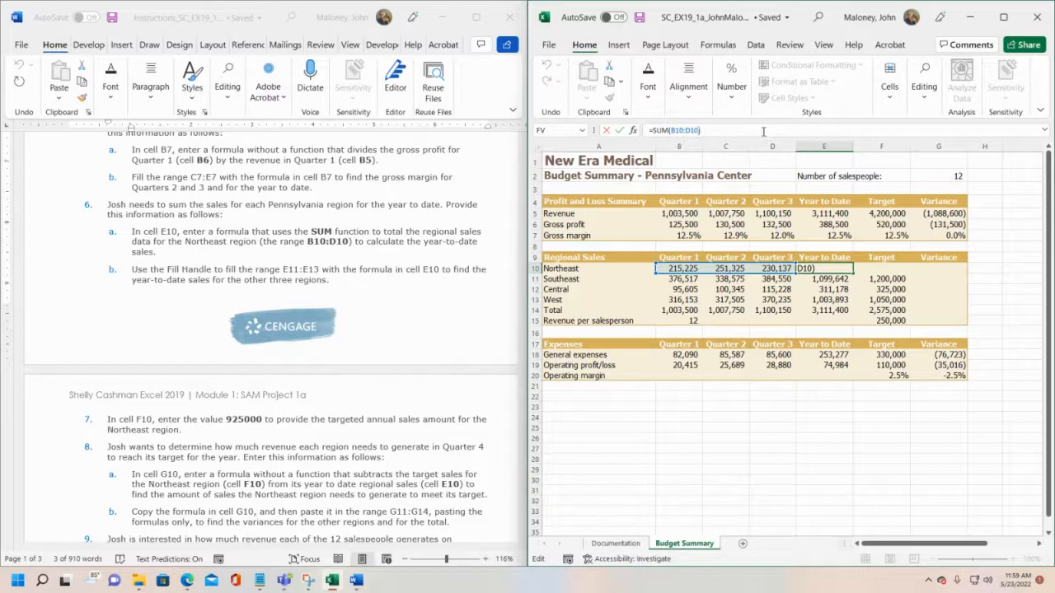
key(Return)
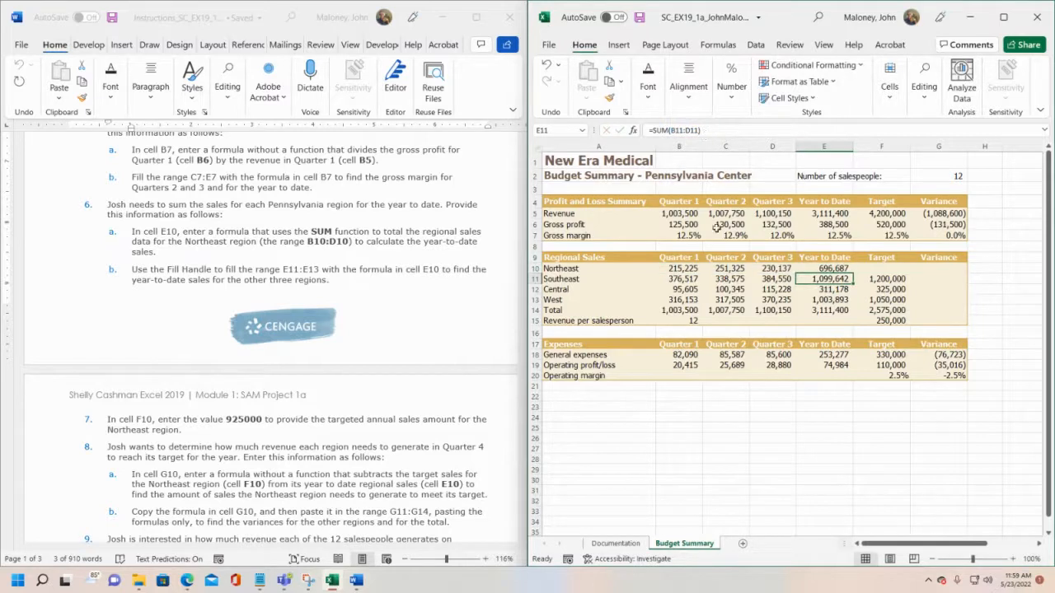
- Review project step 6b, fill the range E11:E13 with the formula from cell E10, and save the workbook
click(826, 269)
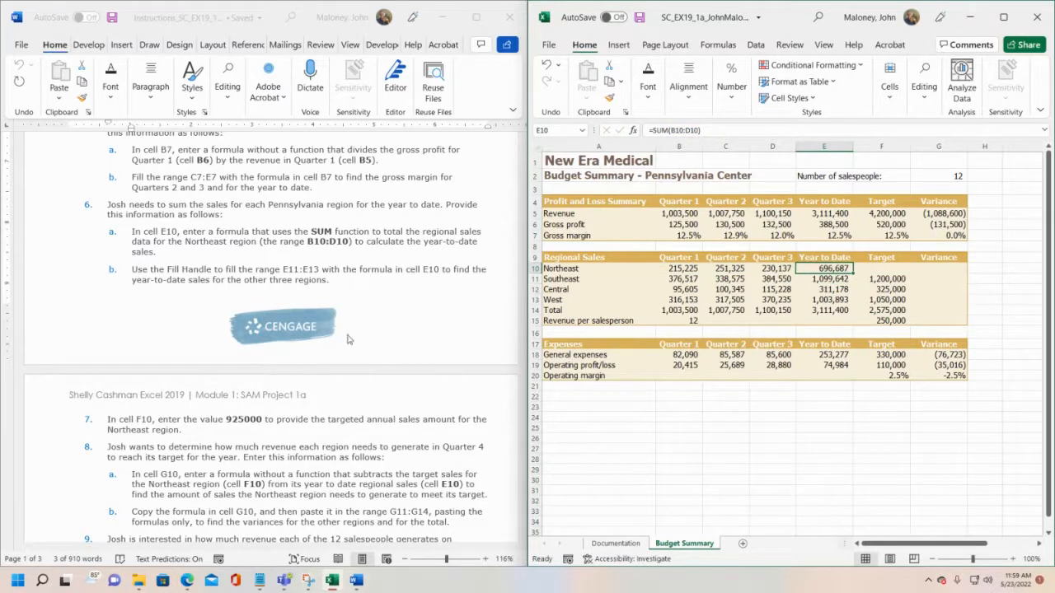
click(139, 270)
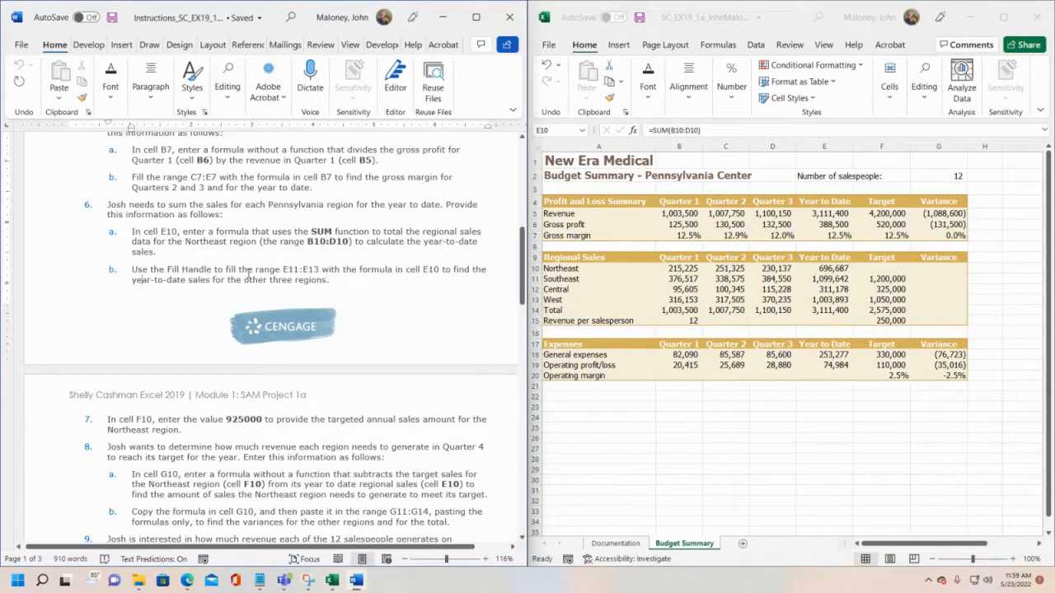
drag(255, 270, 324, 272)
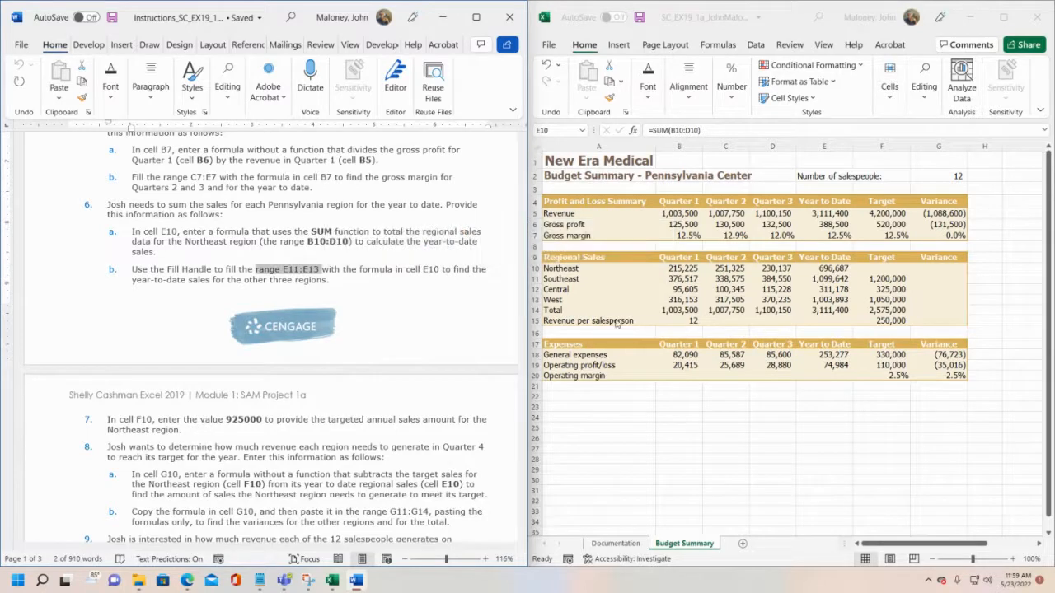
click(824, 268)
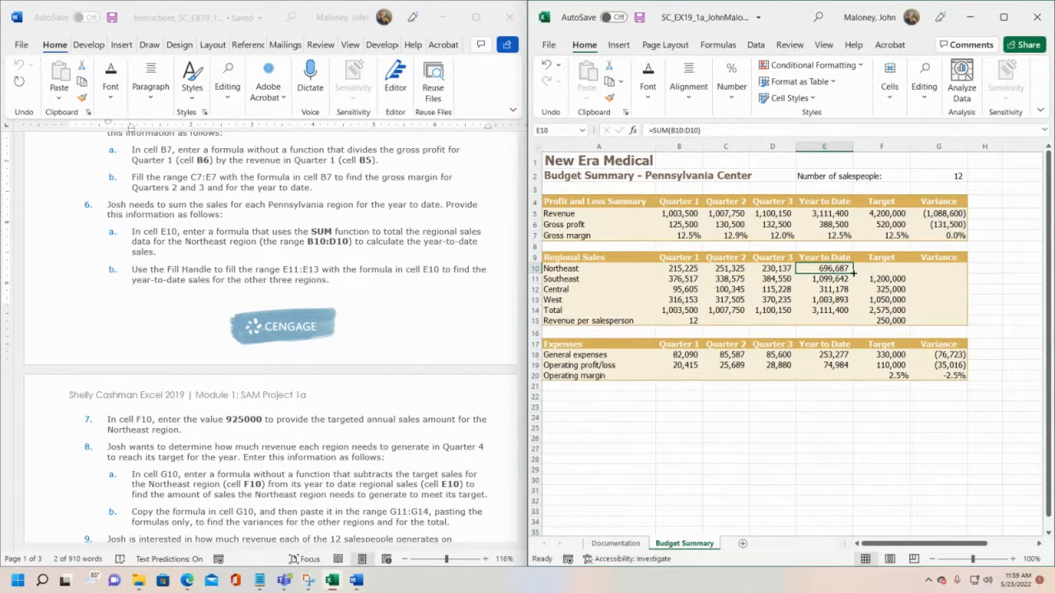
drag(853, 273, 854, 303)
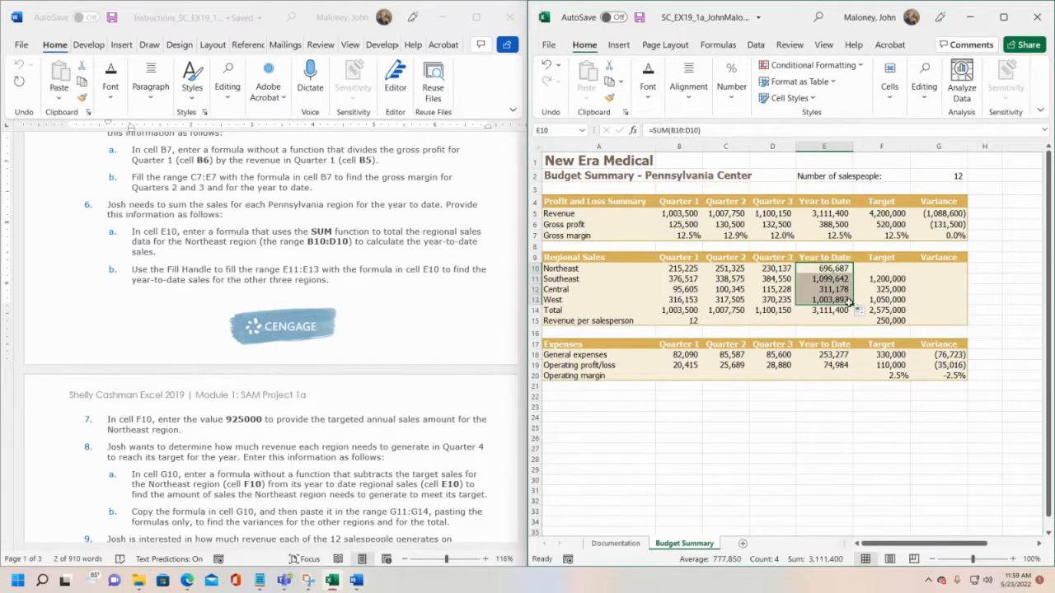
click(791, 384)
click(639, 17)
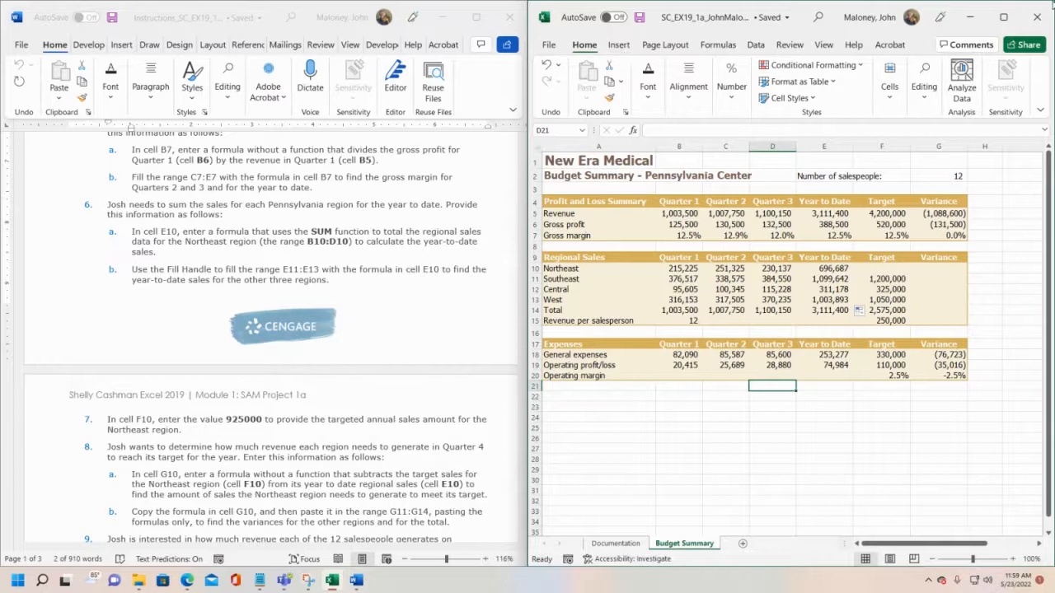
- Look over the remaining project steps up to step 12, and close the workbook and the instructions document
scroll(129, 250, down, 5)
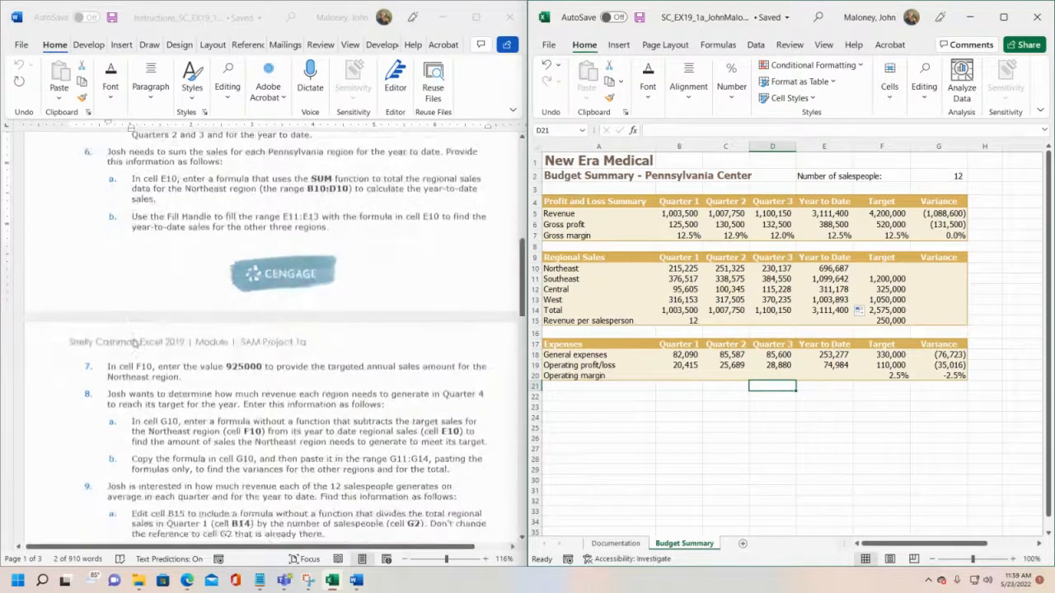
scroll(140, 381, down, 4)
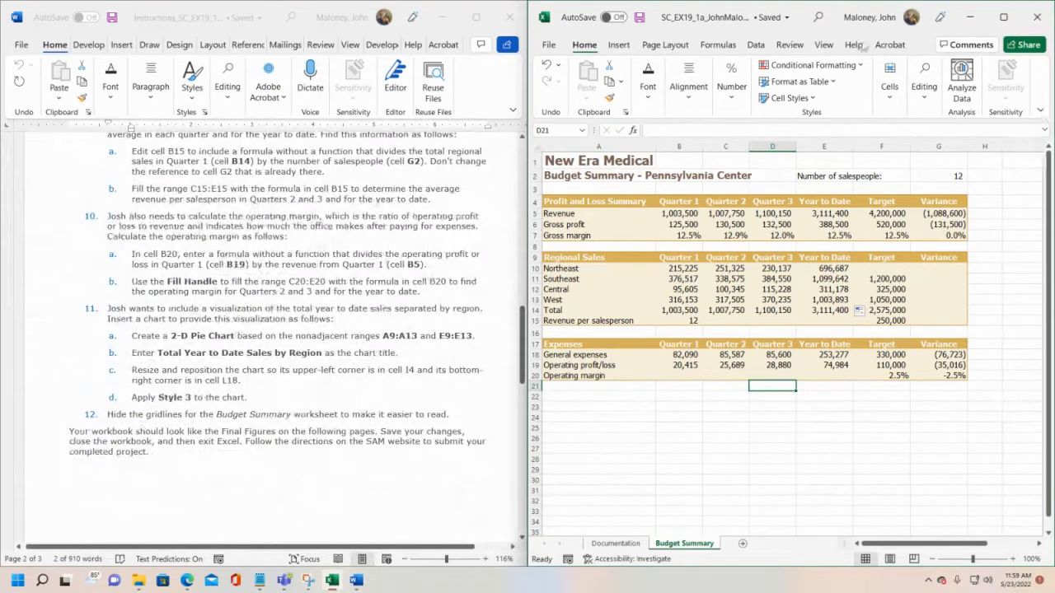
click(1040, 20)
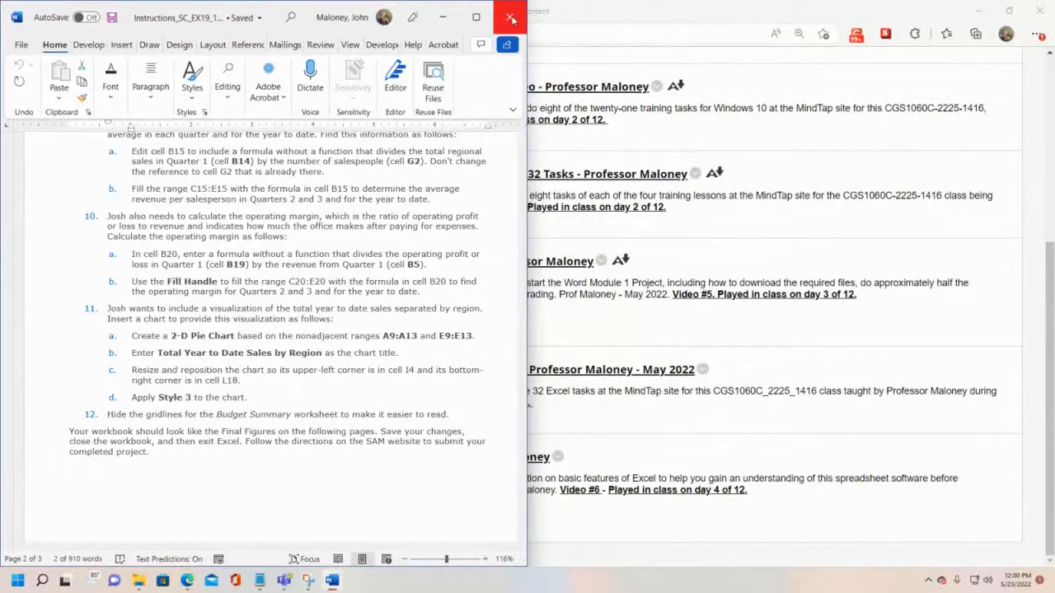
click(512, 19)
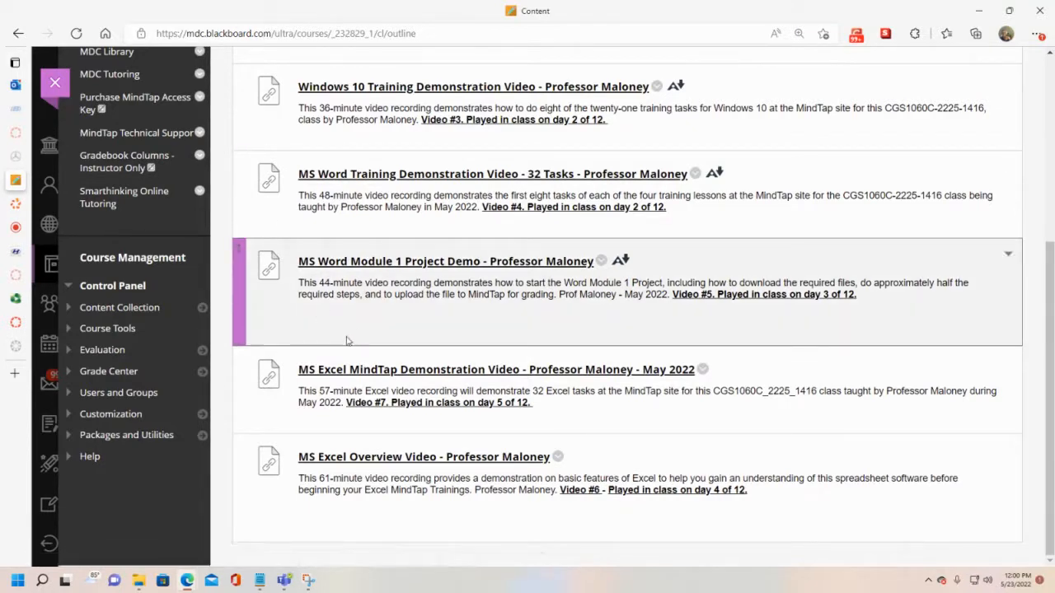
- Switch to the MindTap page for Excel Module 1 SAM Project A and review its Download Files section and start file
click(15, 202)
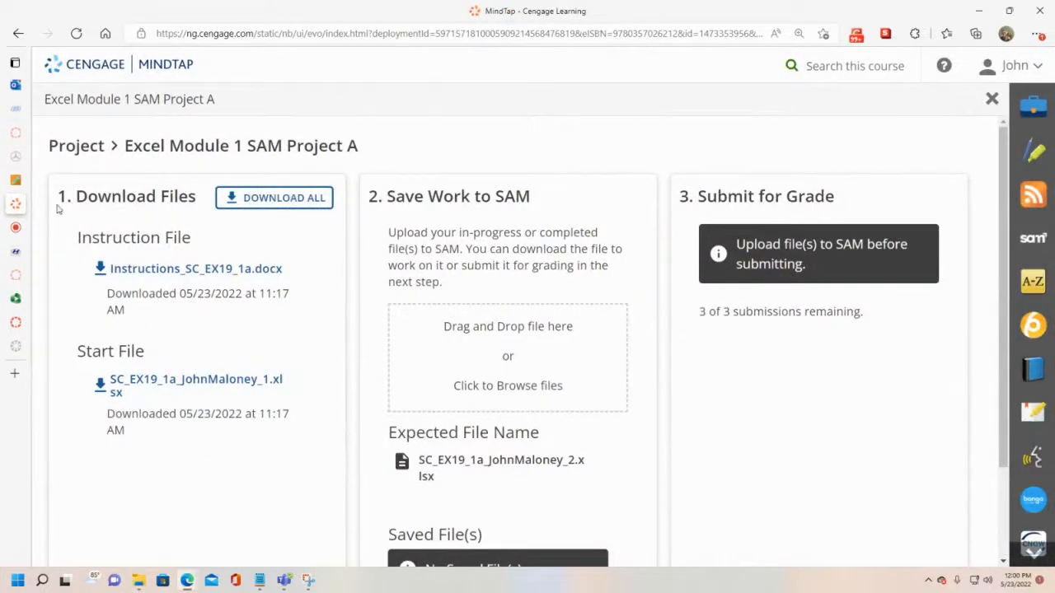
drag(61, 196, 197, 202)
click(153, 245)
drag(68, 351, 162, 359)
click(160, 314)
- Return to the Blackboard course, open the MDC Tutoring page, and look at the In-Person Tutoring subjects
mouse_move(73, 201)
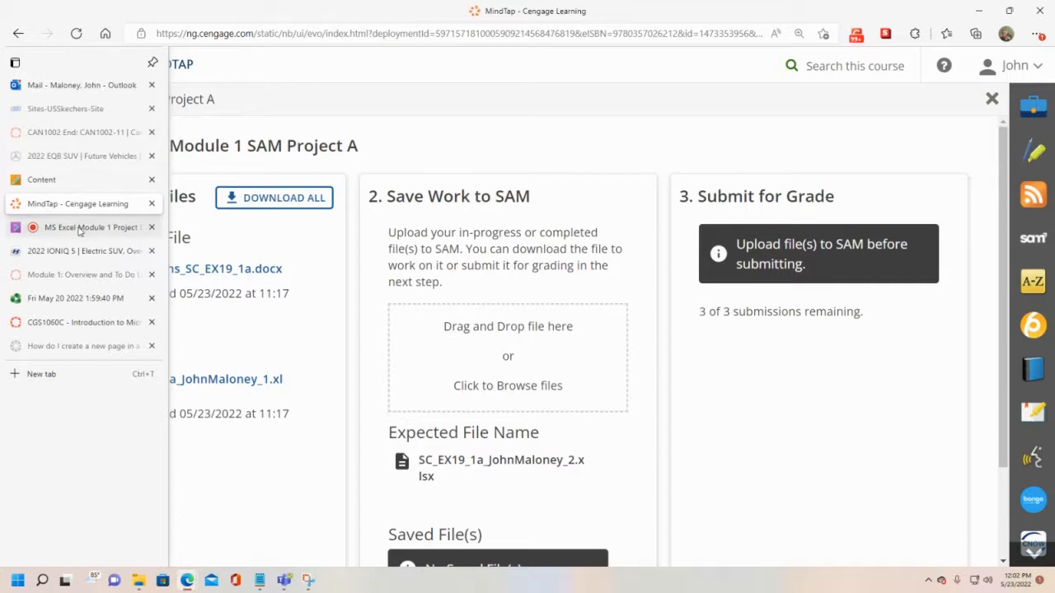
click(37, 179)
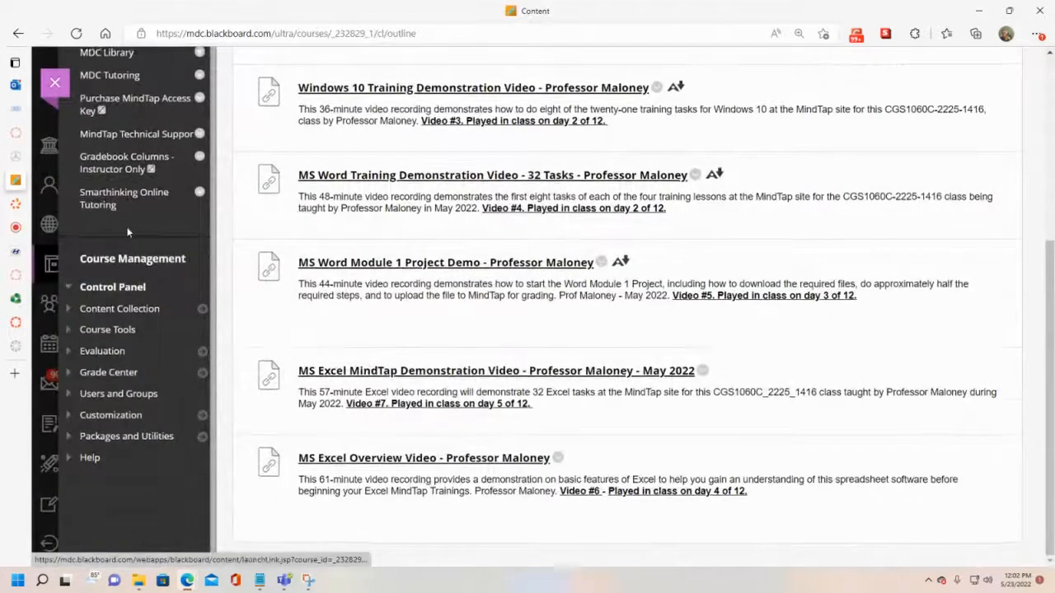
scroll(127, 233, up, 1)
scroll(128, 233, up, 3)
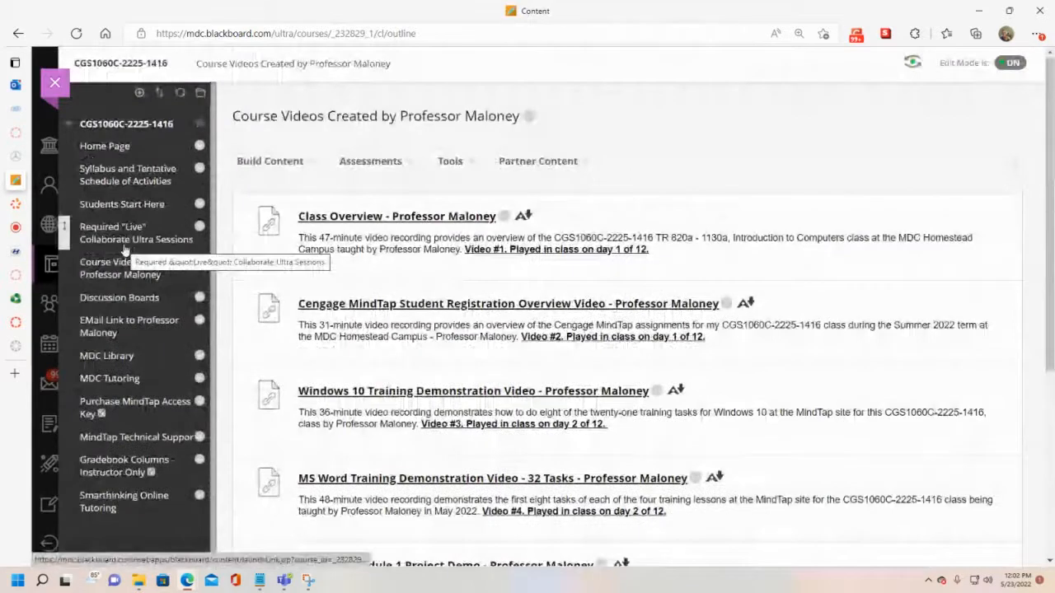
scroll(105, 377, down, 3)
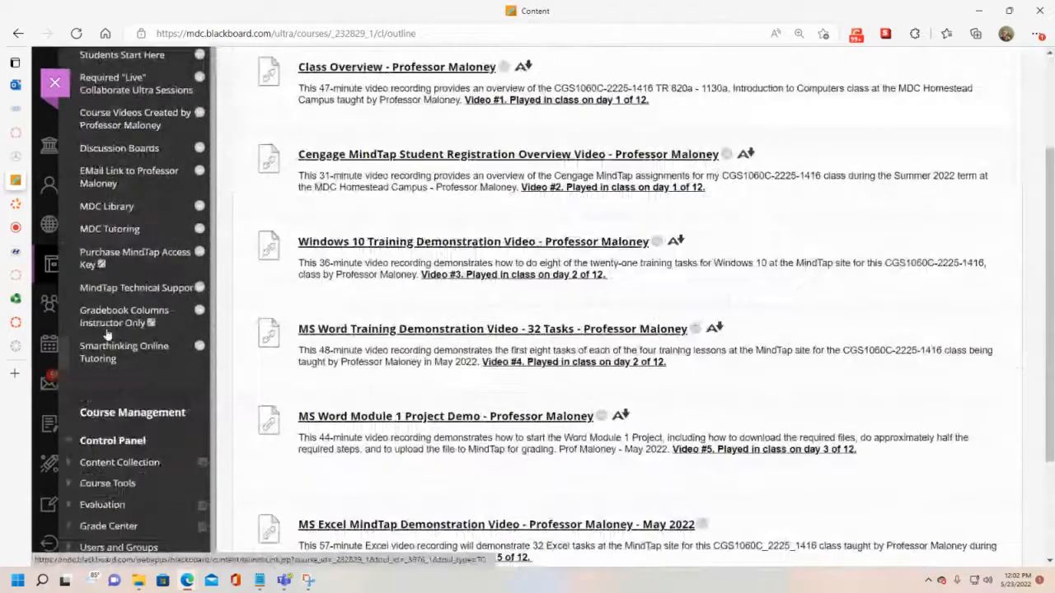
click(113, 225)
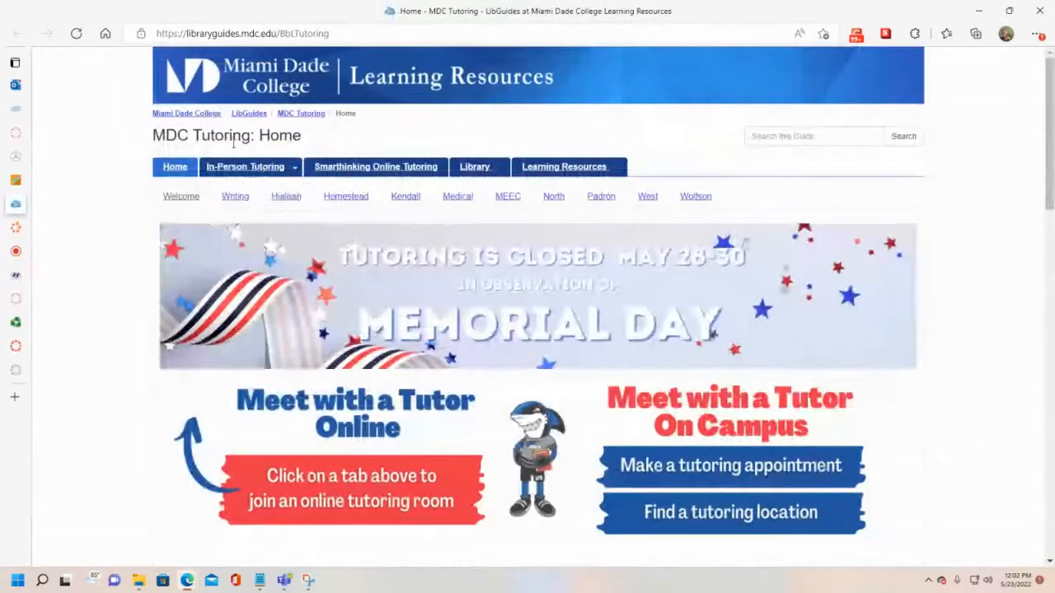
mouse_move(259, 175)
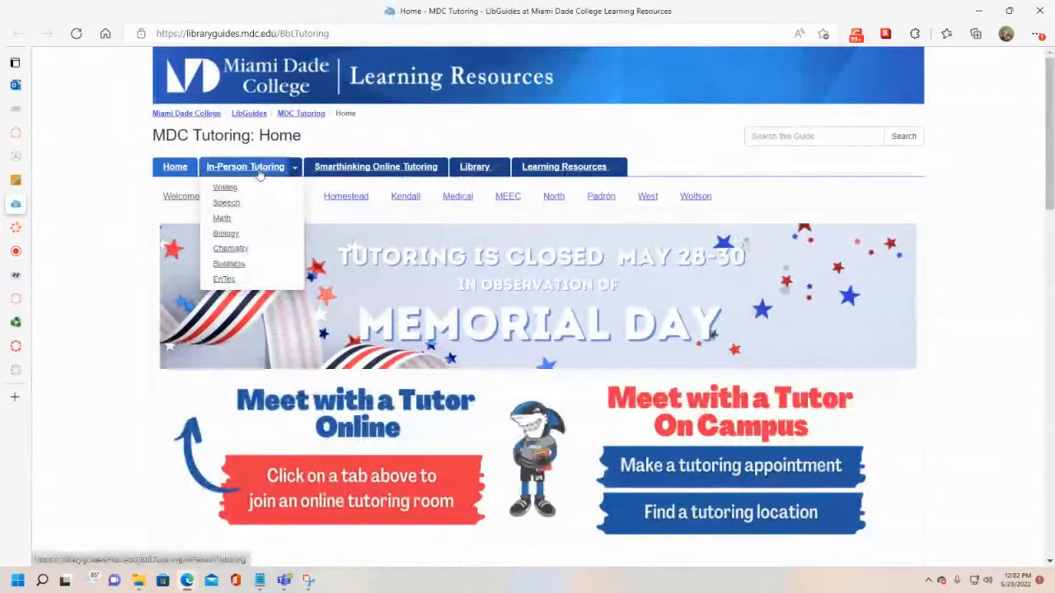
- View the Homestead campus tutoring areas, then close the MDC Tutoring page and return to the MindTap project page
click(348, 202)
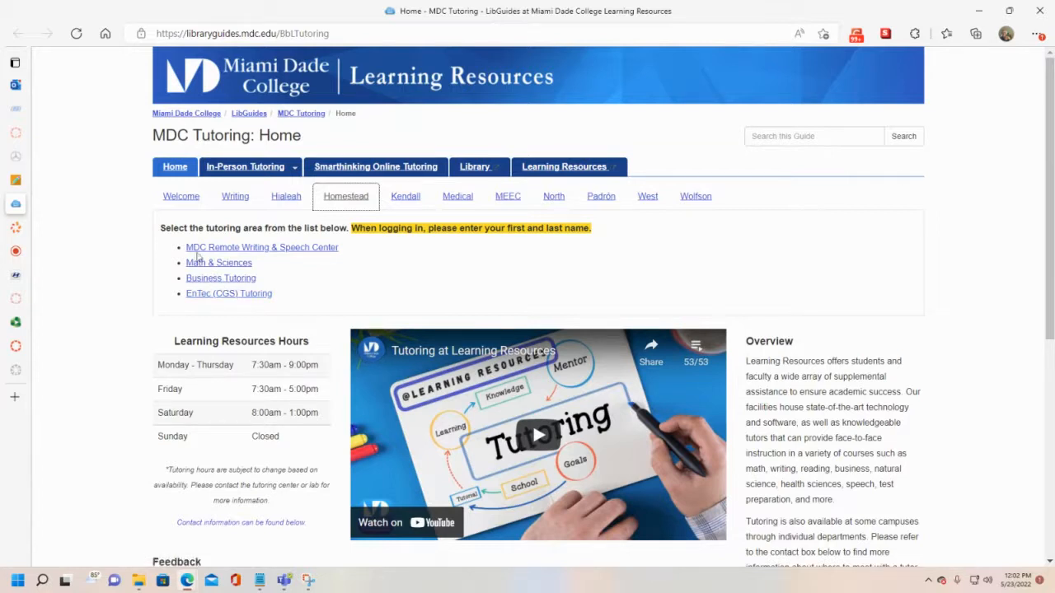
mouse_move(8, 210)
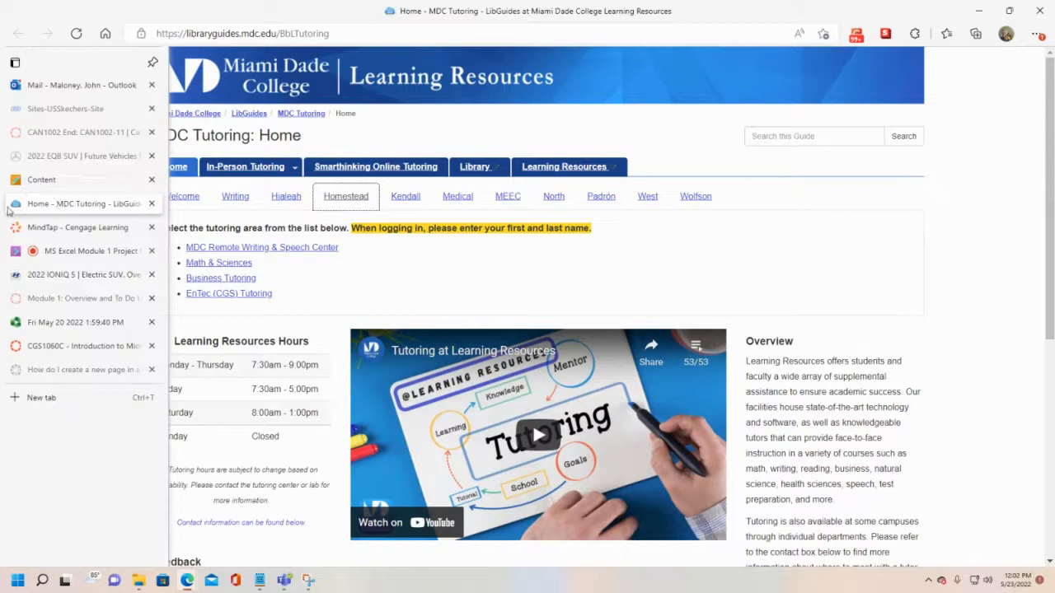
click(151, 203)
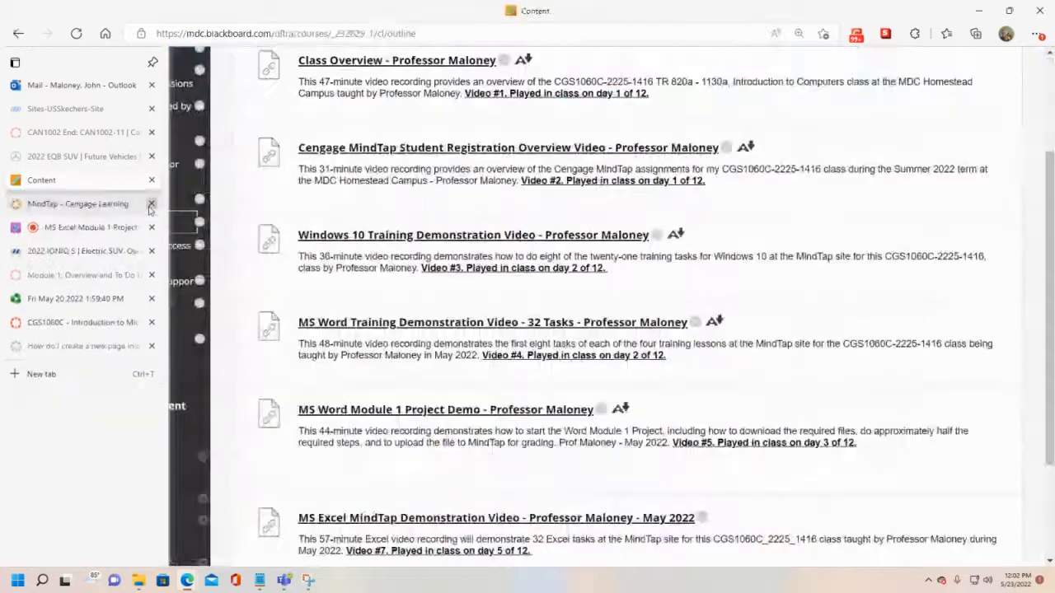
click(82, 203)
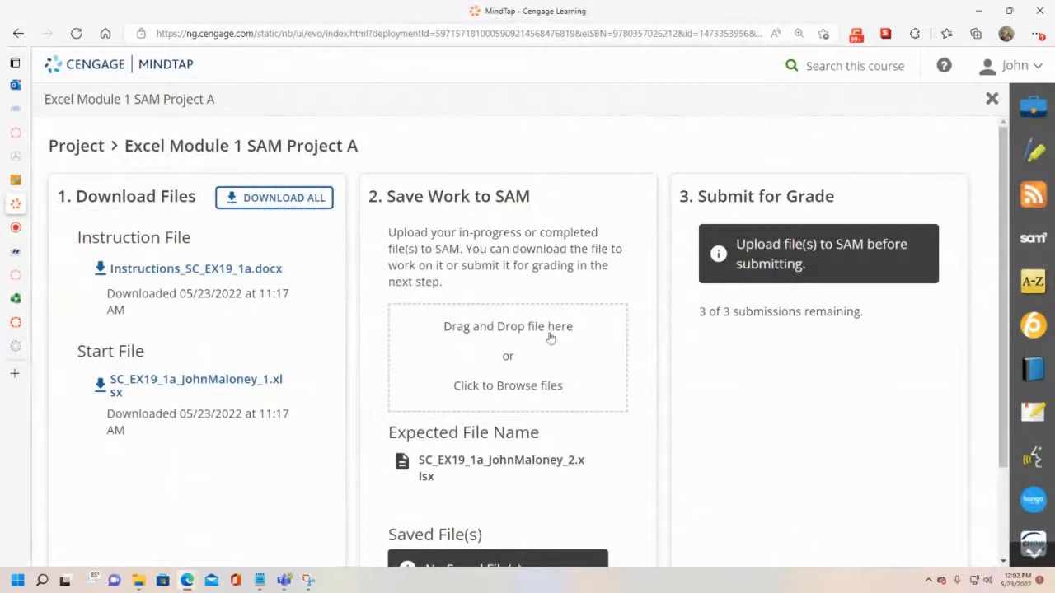
- Upload the SC_EX19_1a Excel workbook ending in _2 from the Homestead Classes folder to Save Work to SAM
click(511, 335)
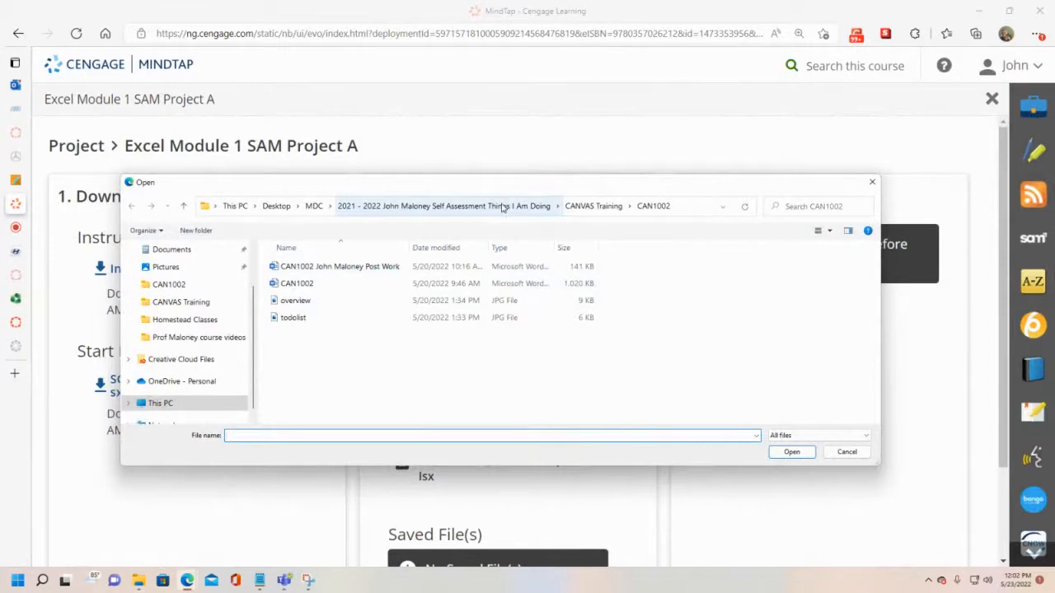
click(314, 206)
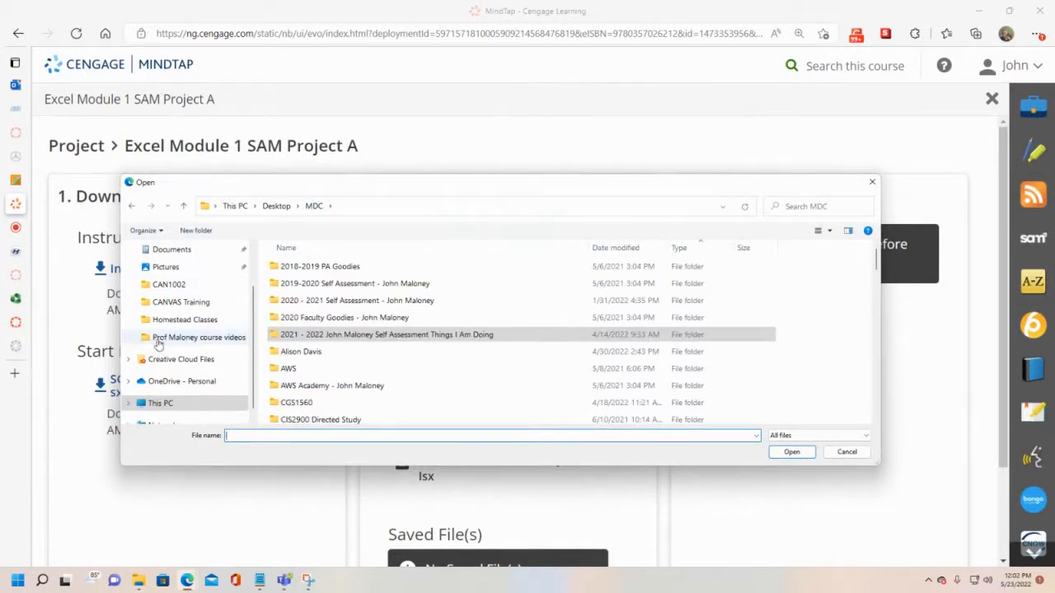
click(182, 321)
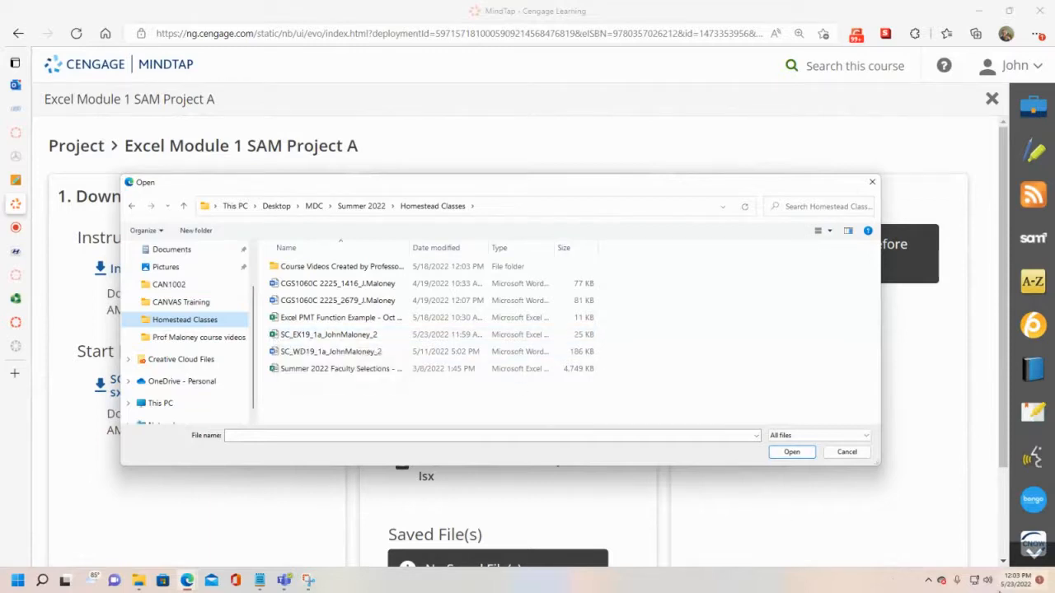
mouse_move(1010, 585)
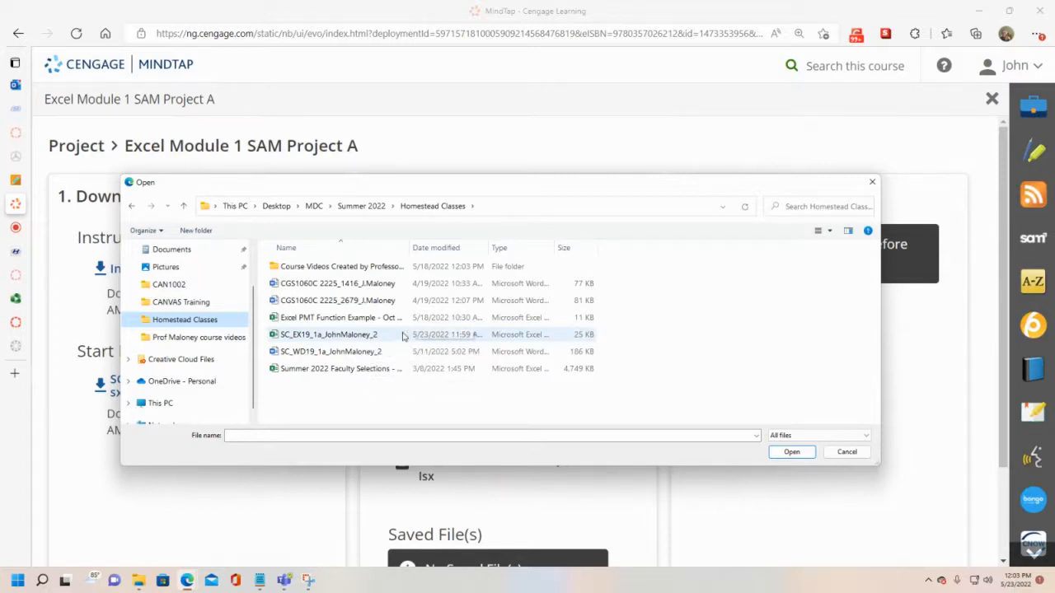
click(330, 342)
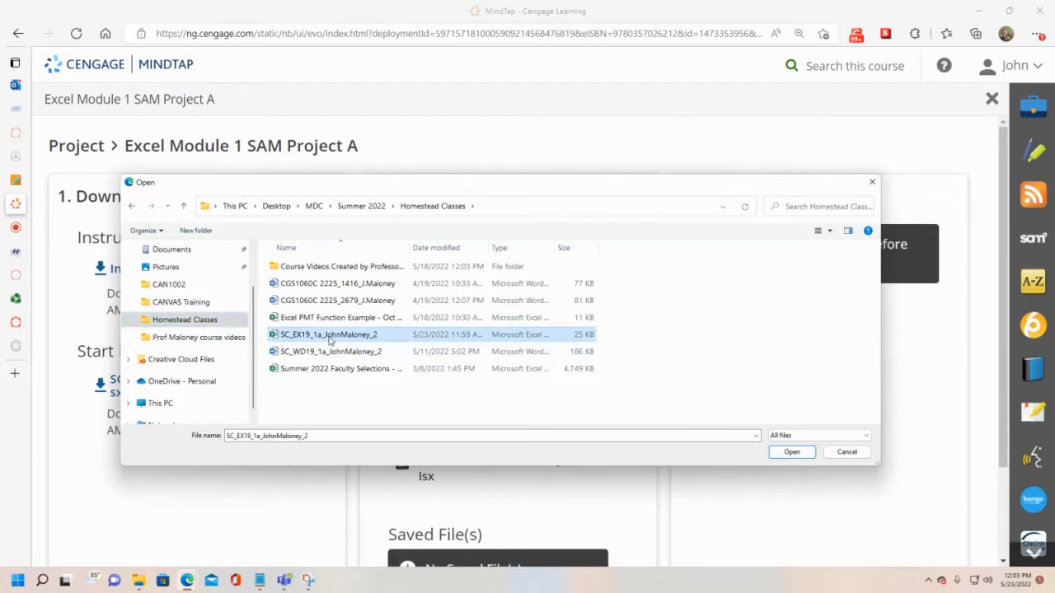
click(791, 453)
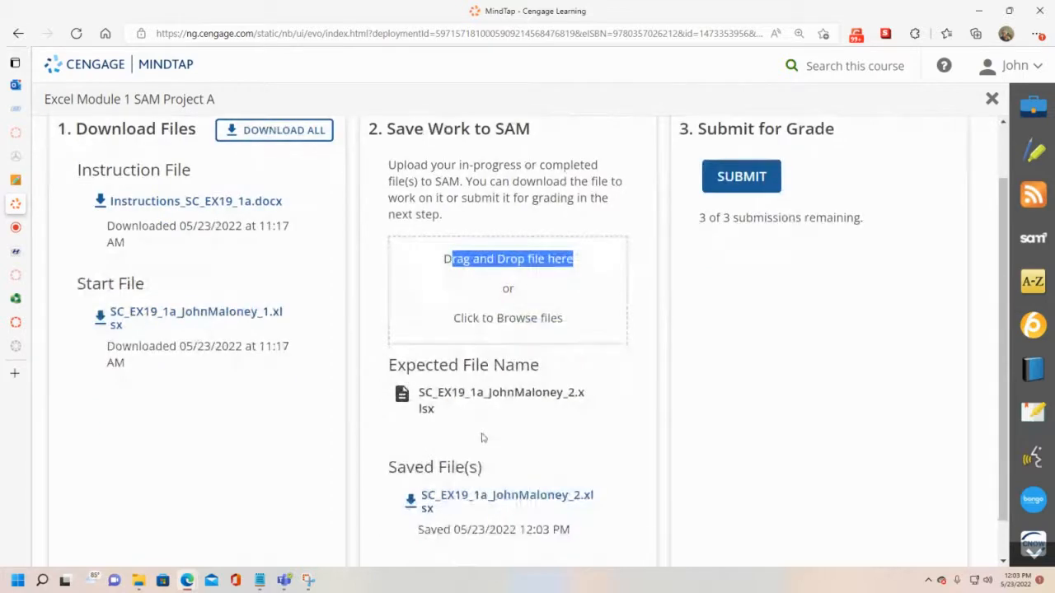
- Compare the expected file name with the saved file, and submit the project for grading
scroll(483, 436, down, 2)
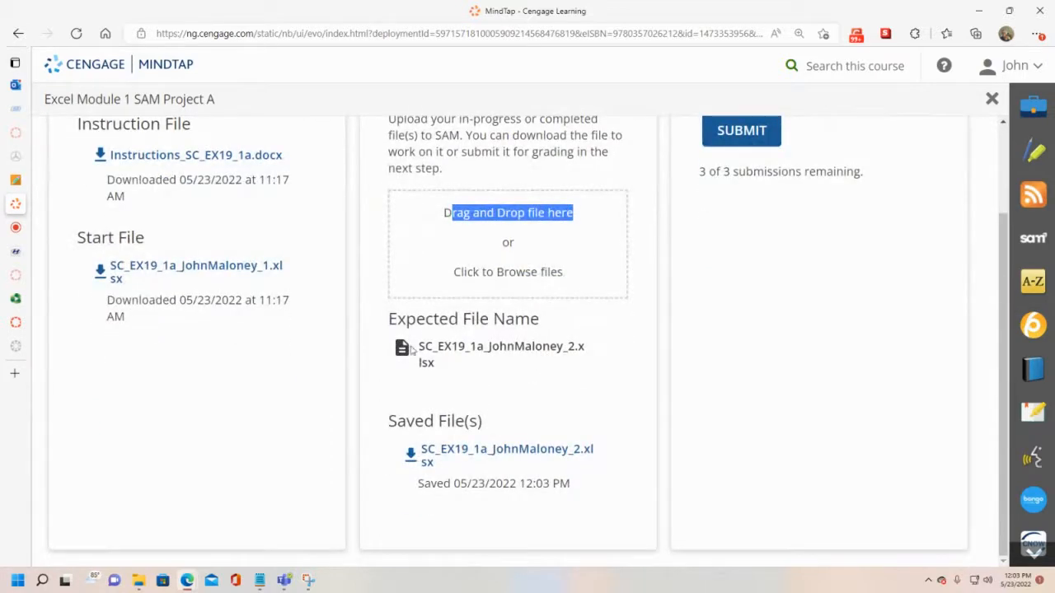
drag(420, 346, 467, 365)
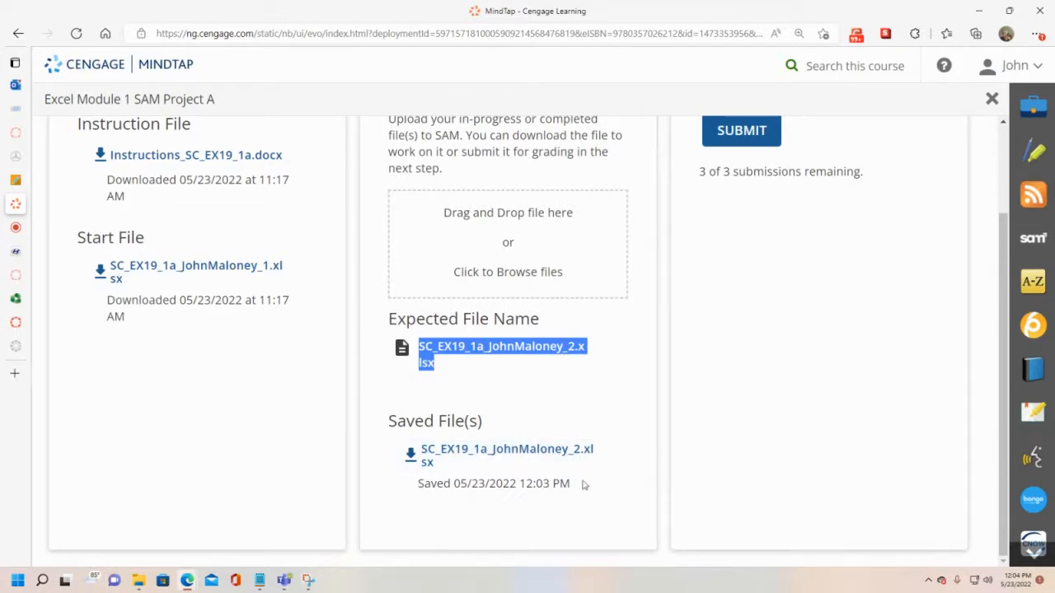
click(737, 136)
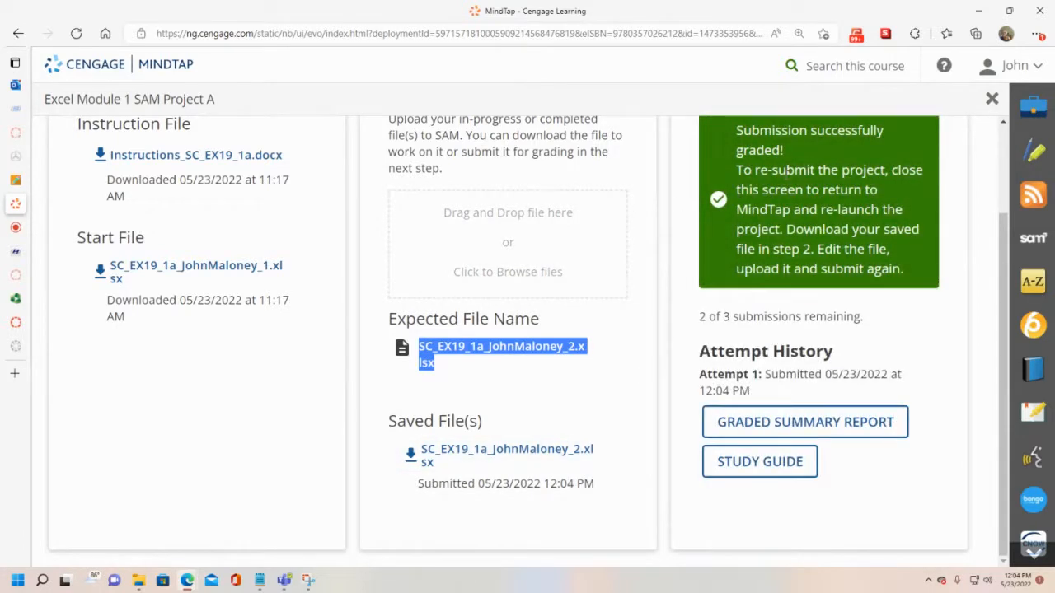
- Download and open the Graded Summary Report, enable editing, and enlarge its window to show more of the report
click(793, 422)
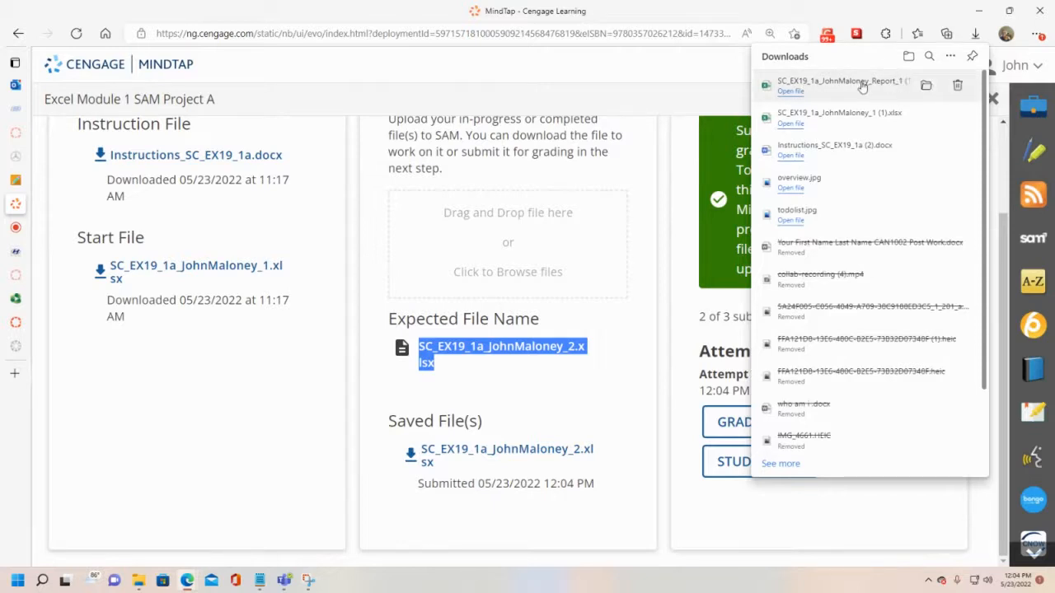
click(791, 90)
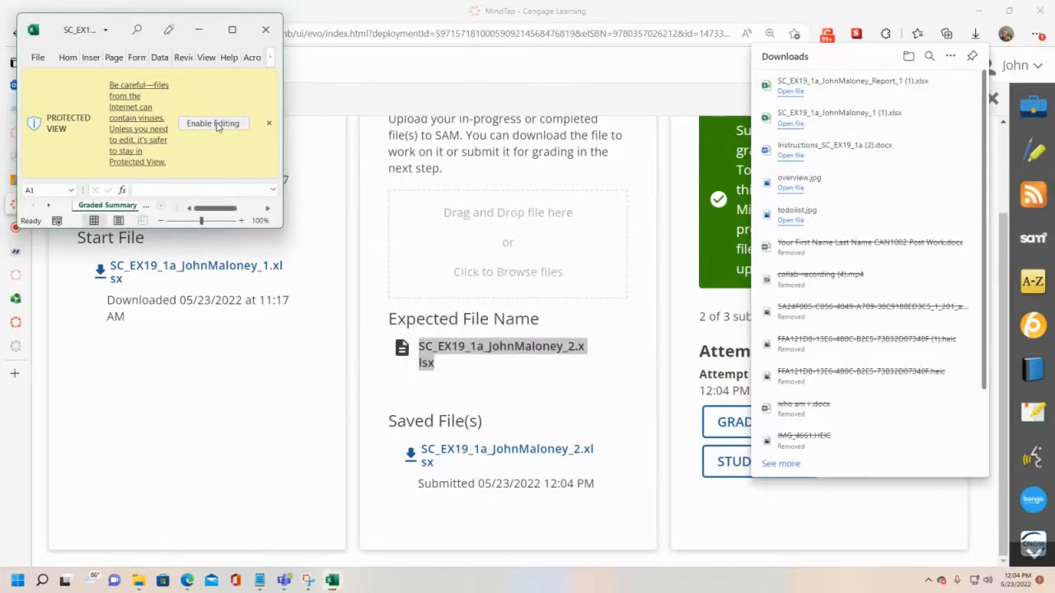
click(216, 124)
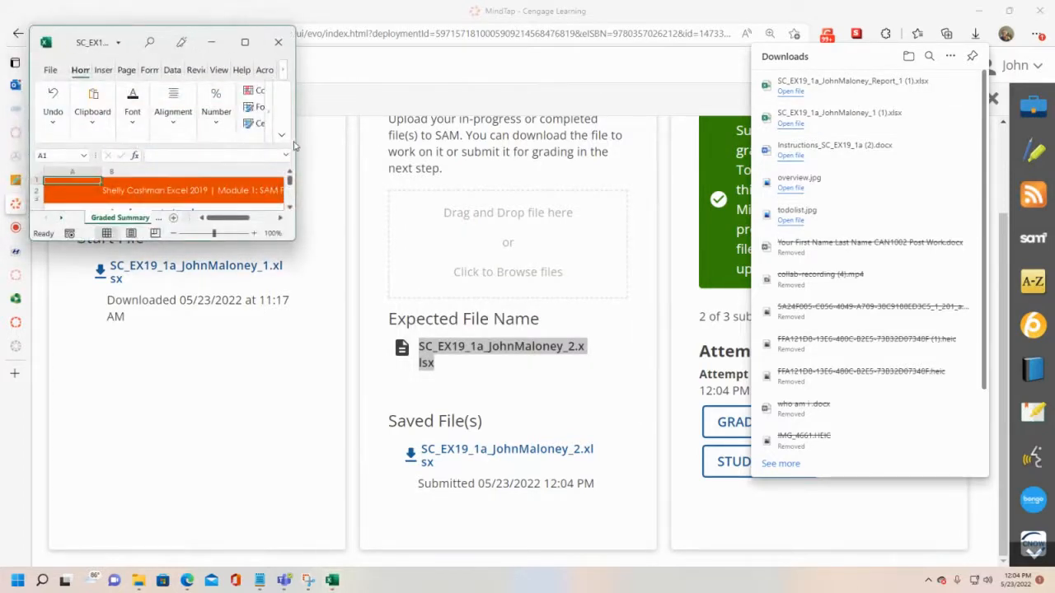
drag(292, 146, 663, 189)
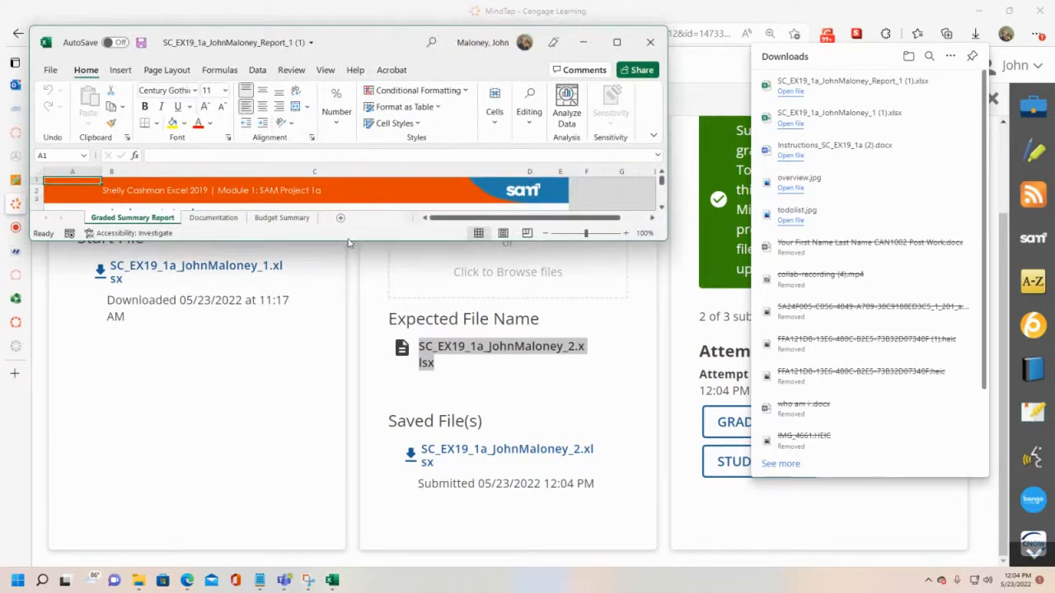
drag(347, 244, 344, 505)
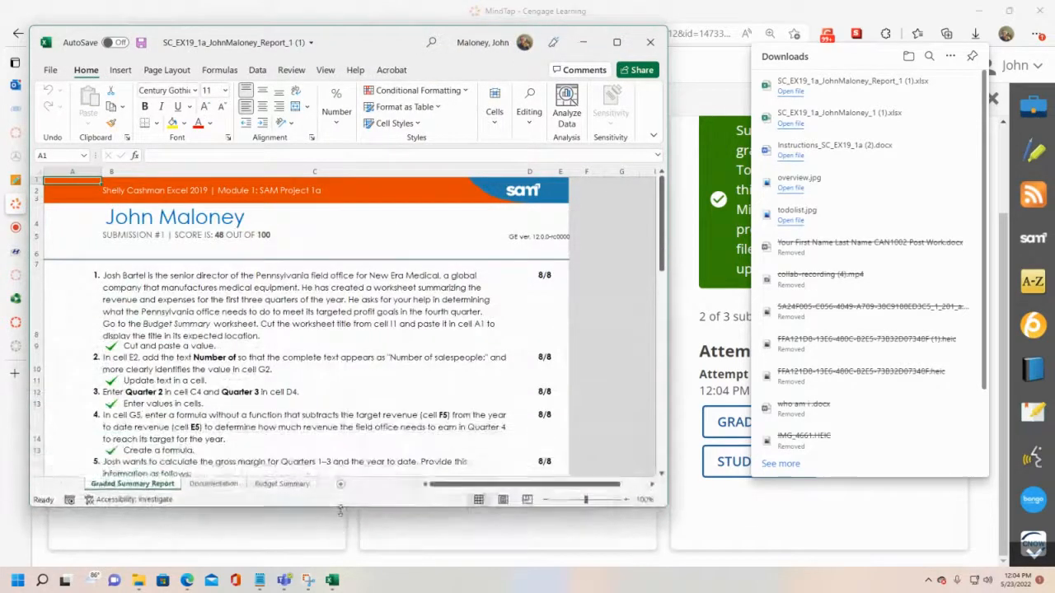
scroll(292, 281, down, 1)
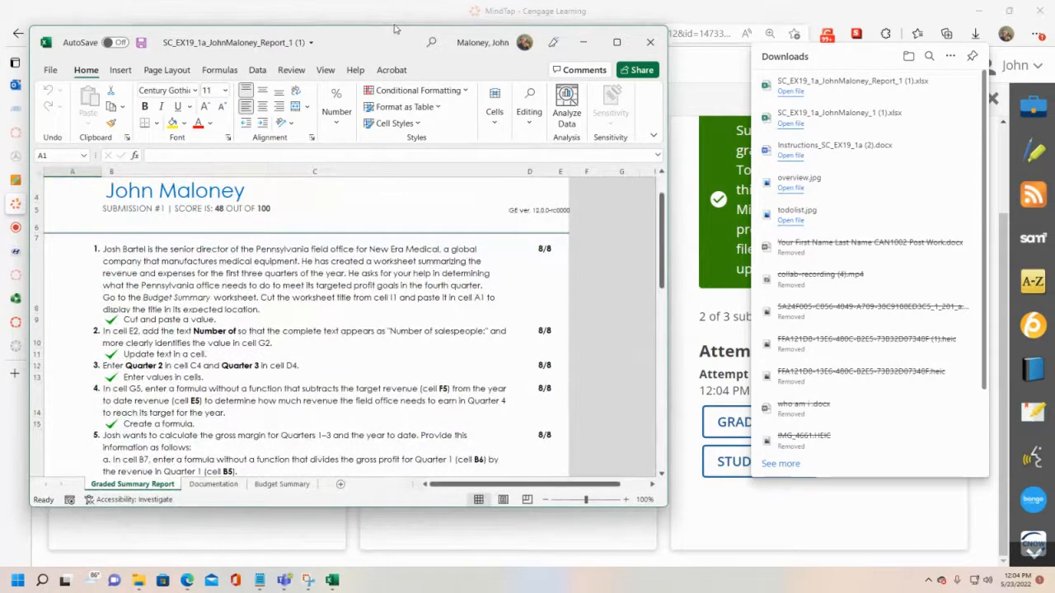
drag(394, 510, 406, 568)
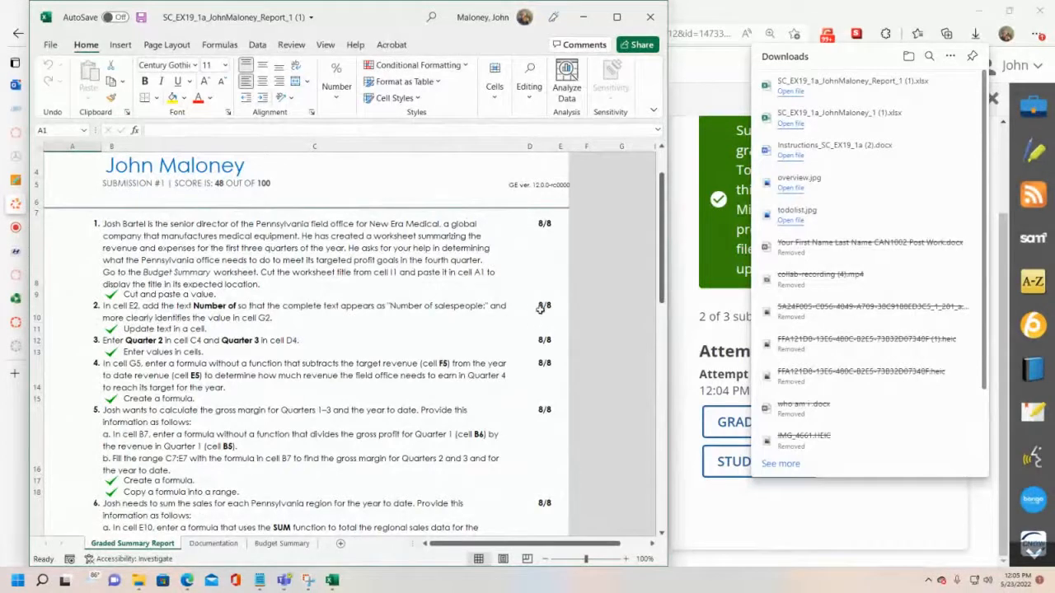
- Review the scores and feedback for project steps 1 to 12 in the Graded Summary Report
scroll(539, 308, down, 3)
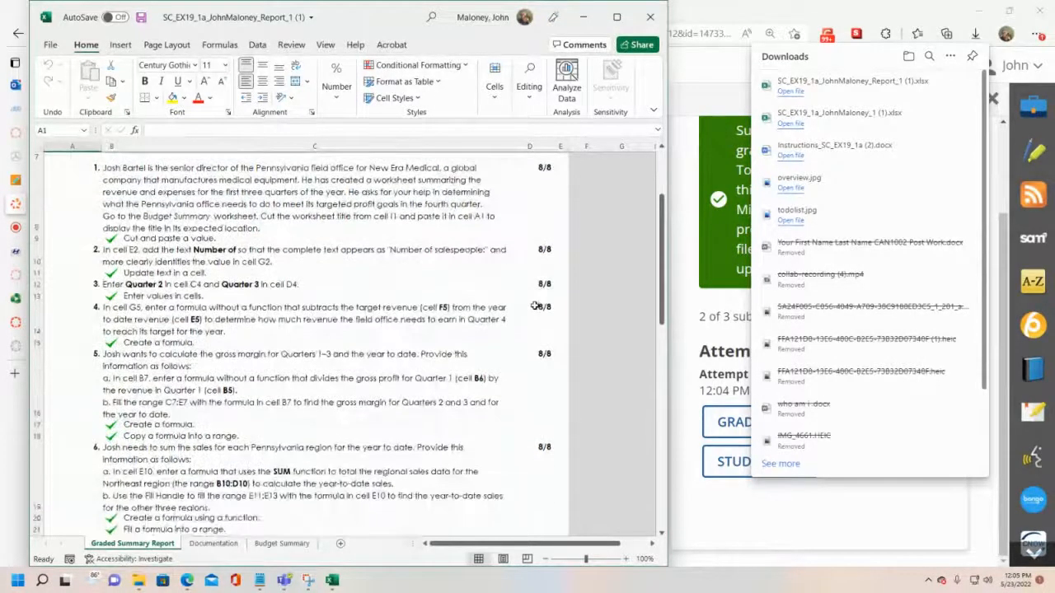
scroll(537, 305, down, 1)
scroll(544, 281, down, 3)
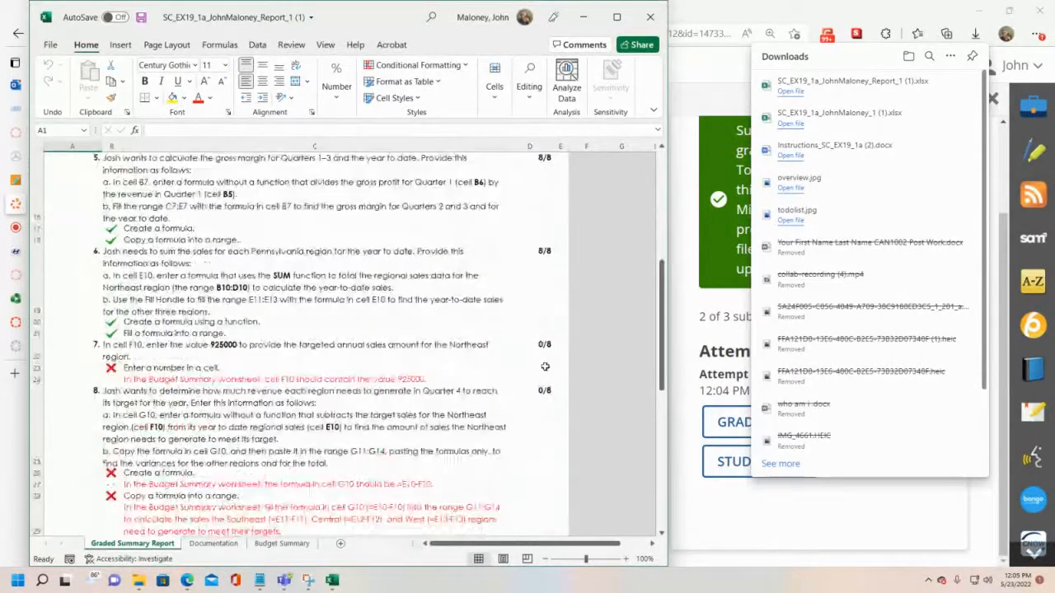
scroll(544, 354, down, 9)
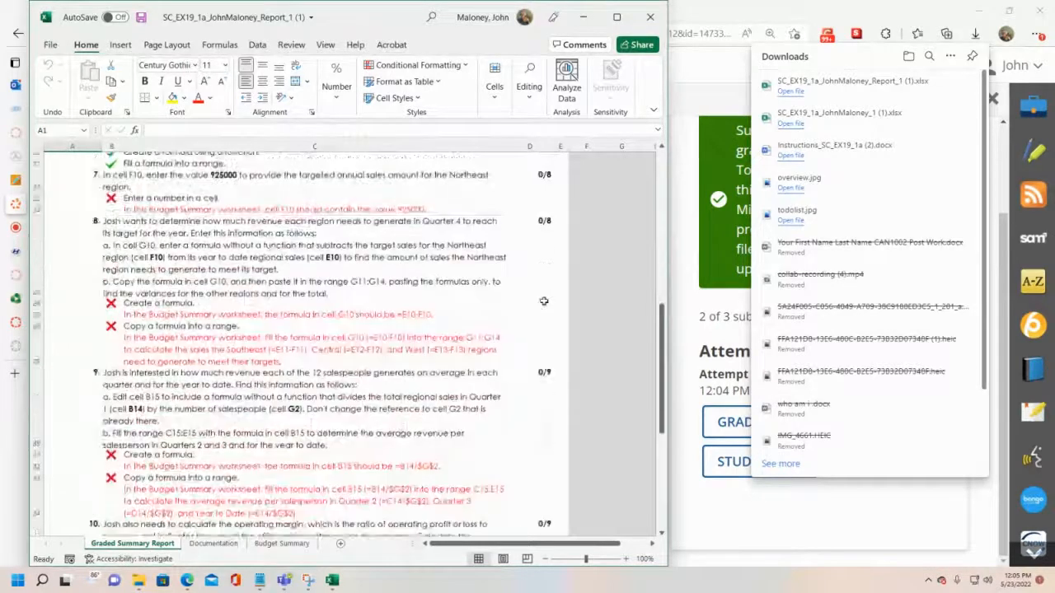
scroll(550, 337, down, 15)
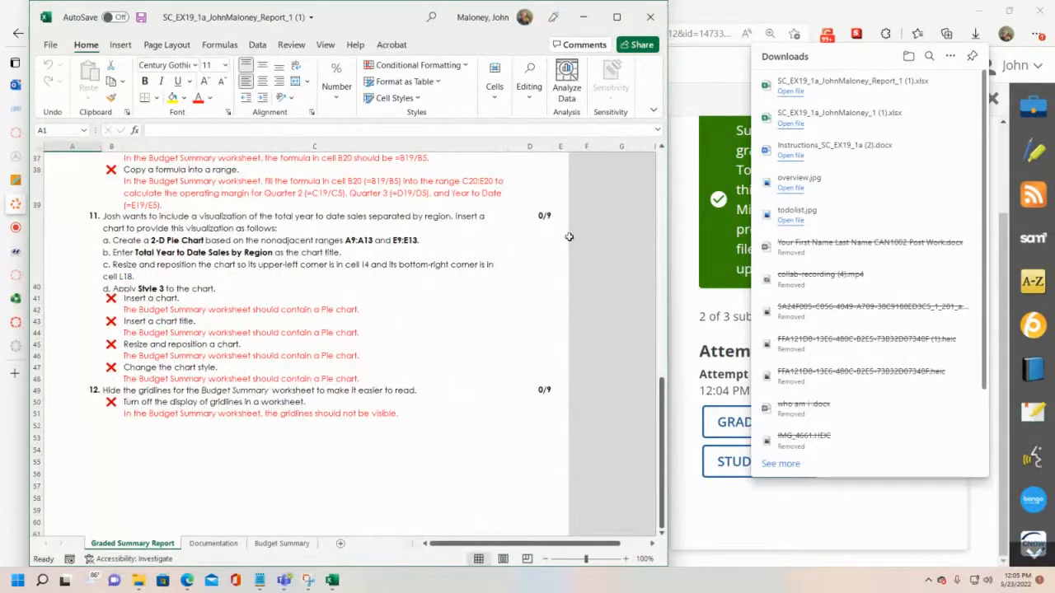
scroll(504, 338, down, 9)
scroll(491, 370, up, 7)
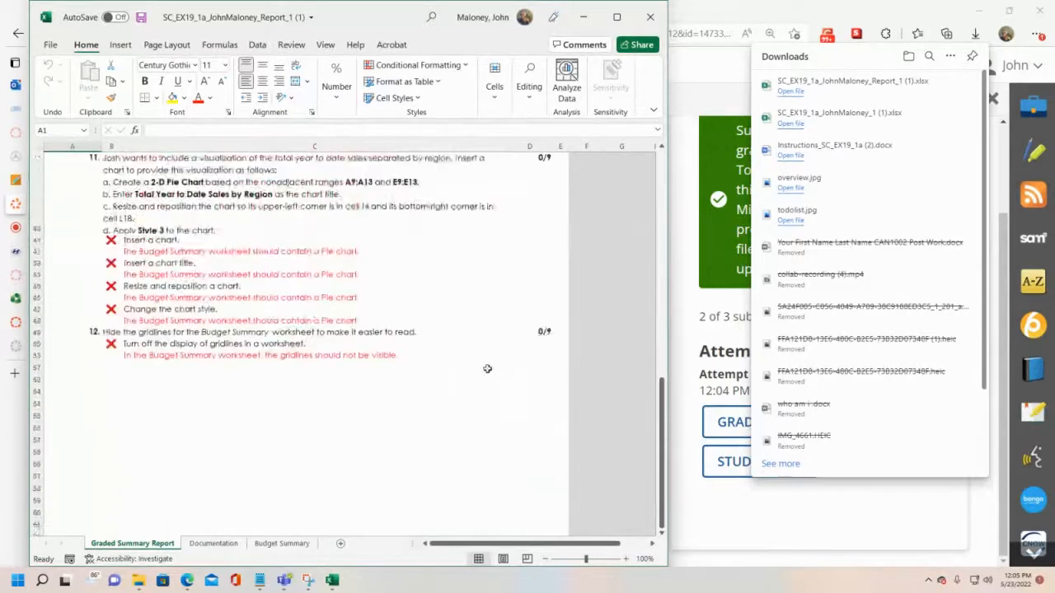
scroll(487, 368, up, 10)
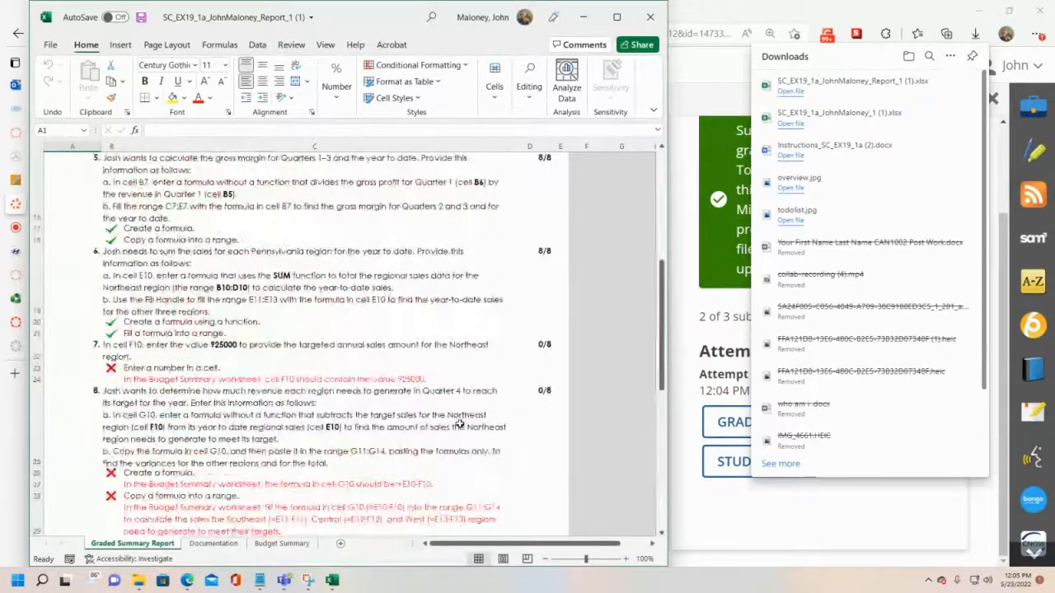
scroll(459, 424, up, 6)
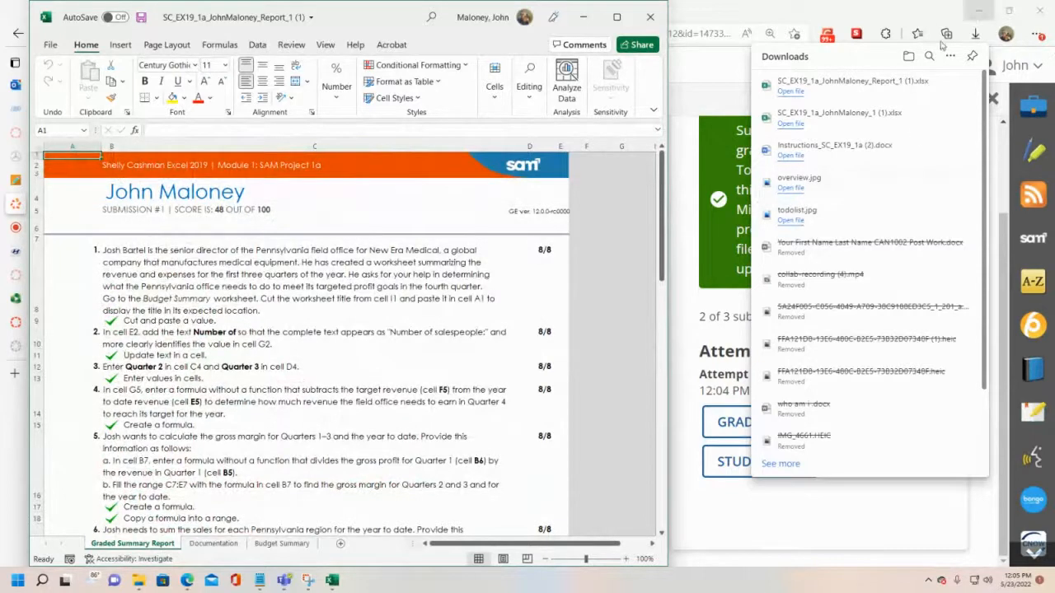
- Minimize the report and highlight the number of submissions remaining on the MindTap project page
click(584, 12)
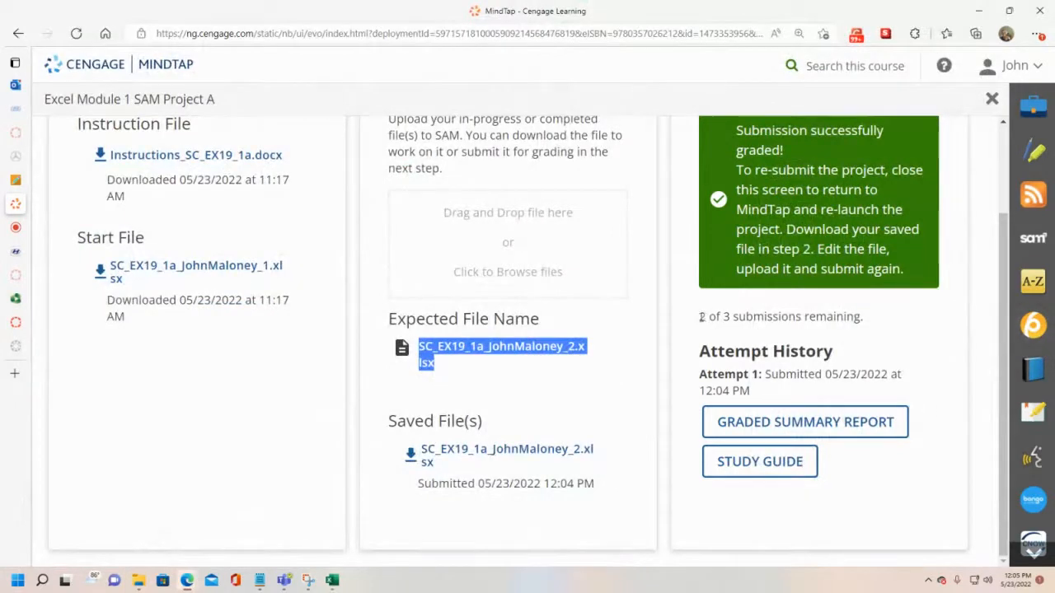
drag(699, 316, 861, 319)
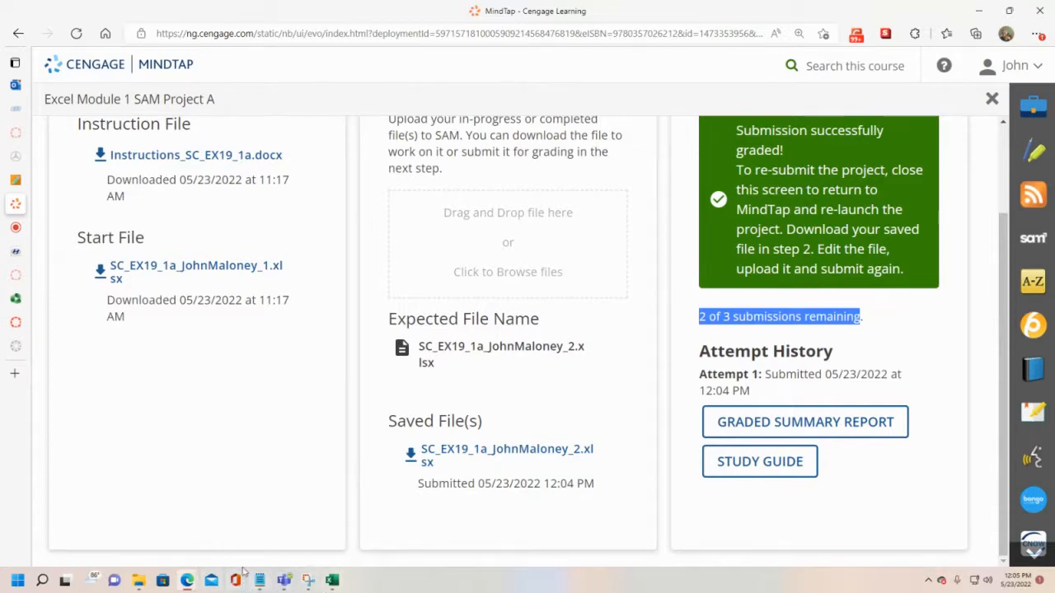
- Bring back the graded report and examine the feedback for the completed steps and the missed steps from 7 onward
mouse_move(333, 582)
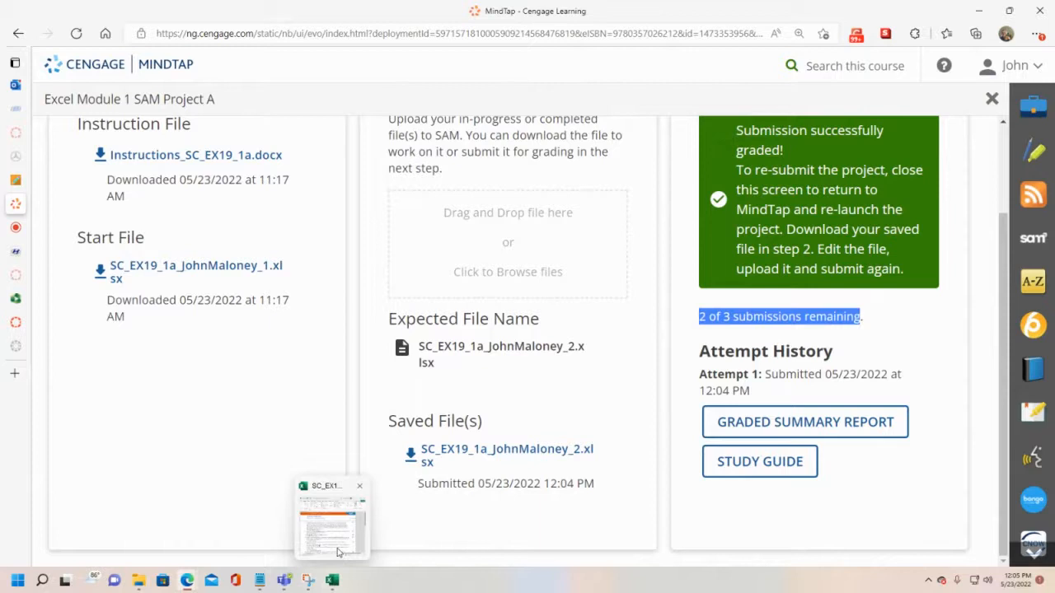
click(339, 548)
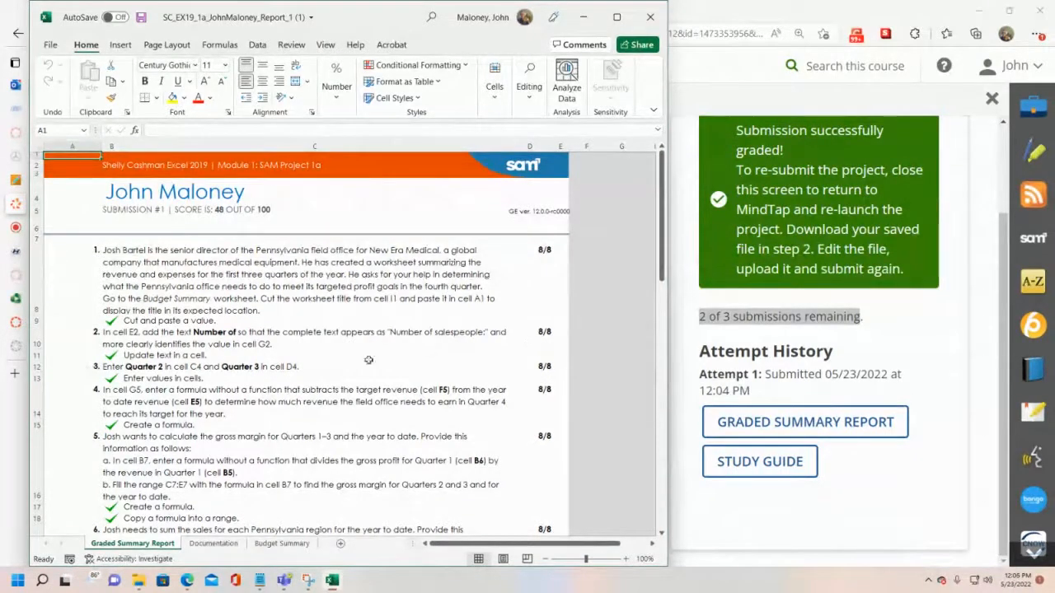
scroll(310, 328, down, 2)
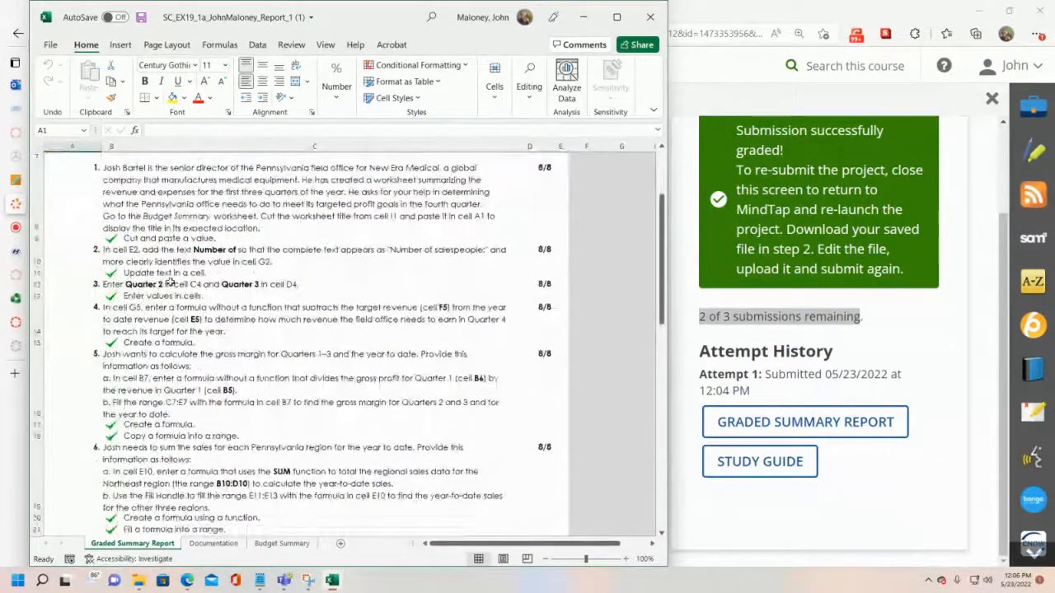
scroll(201, 240, down, 2)
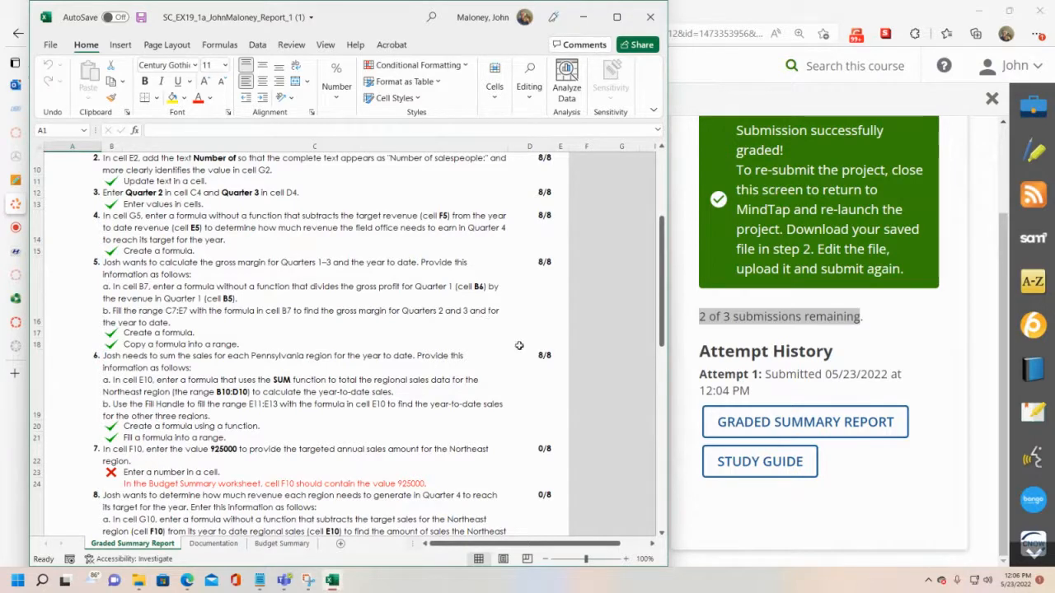
scroll(545, 356, down, 3)
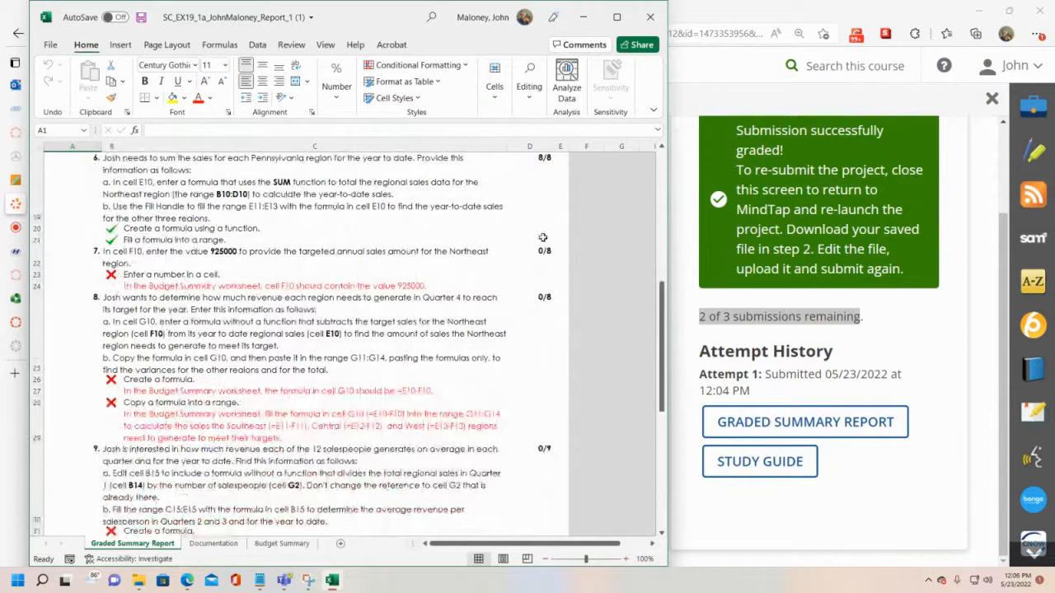
scroll(551, 305, down, 2)
scroll(550, 306, down, 1)
scroll(243, 282, up, 4)
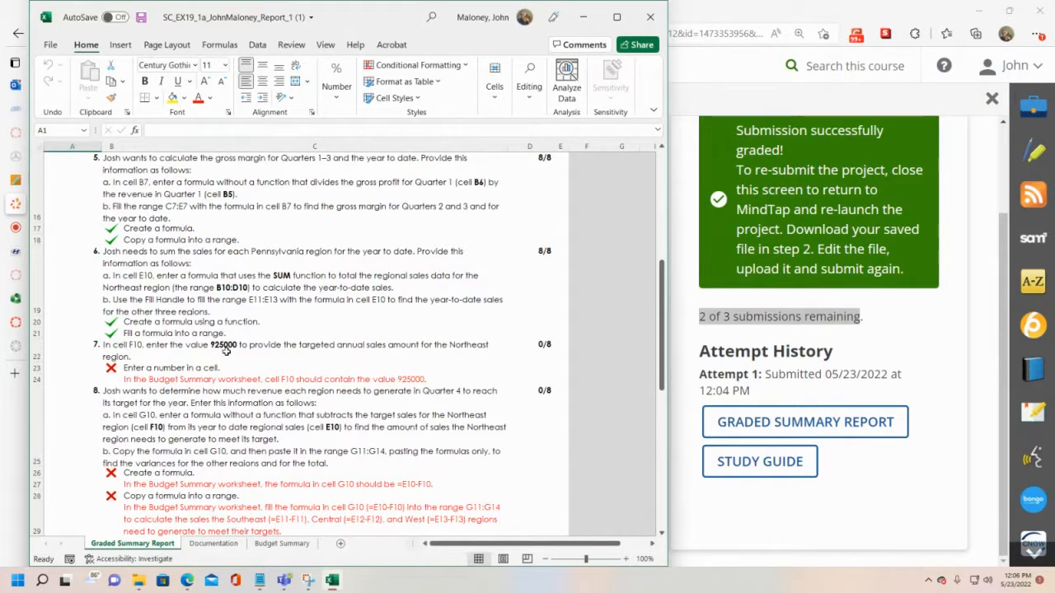
- Examine the feedback for missed steps 7 to 12 in the Graded Summary Report and review the score and completed steps from its beginning
scroll(235, 333, down, 2)
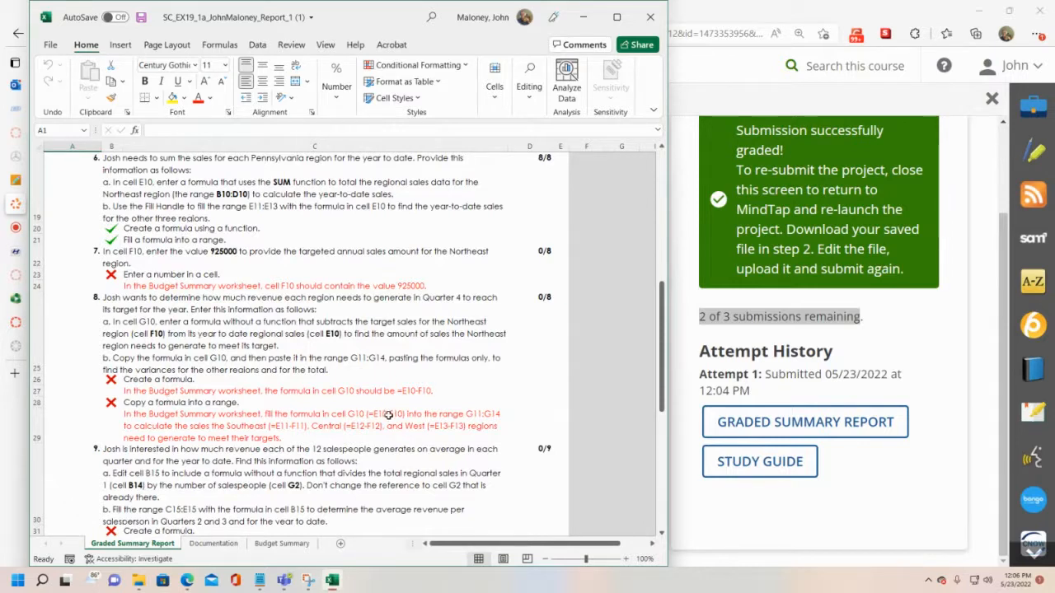
scroll(360, 412, down, 3)
scroll(367, 402, down, 3)
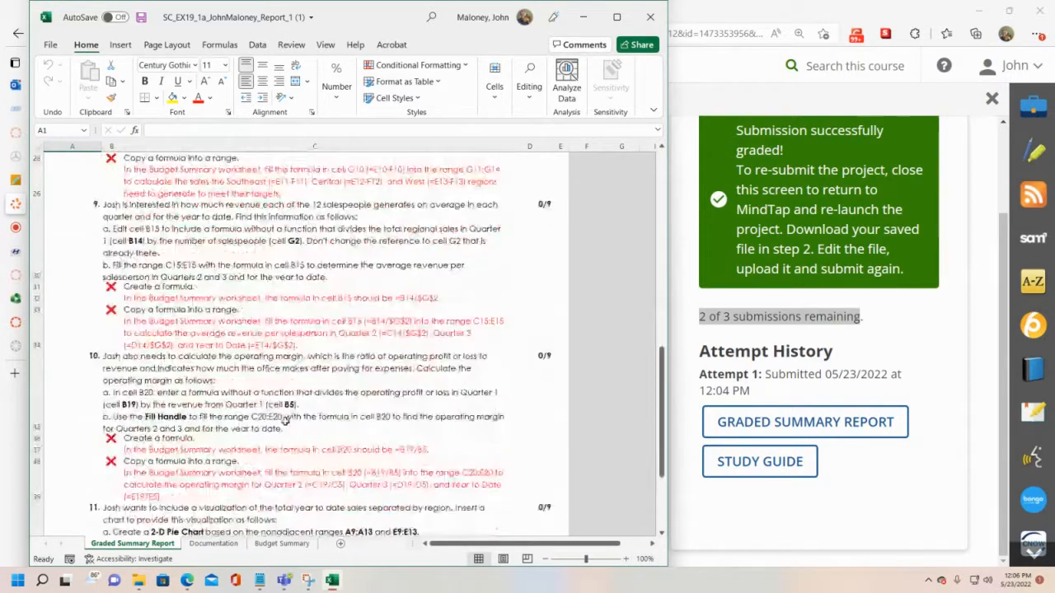
scroll(284, 422, down, 2)
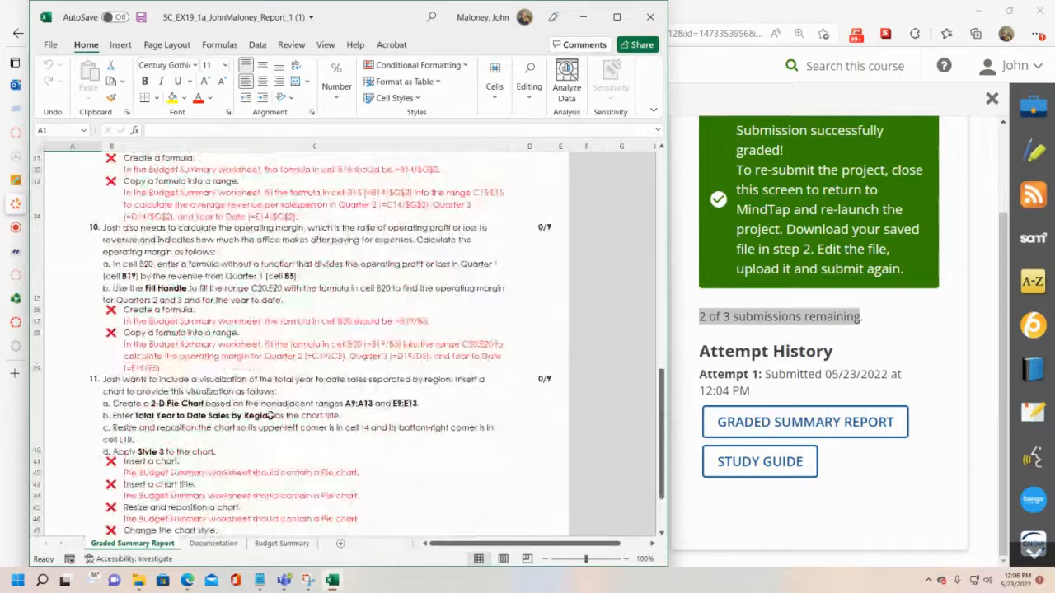
scroll(264, 429, down, 1)
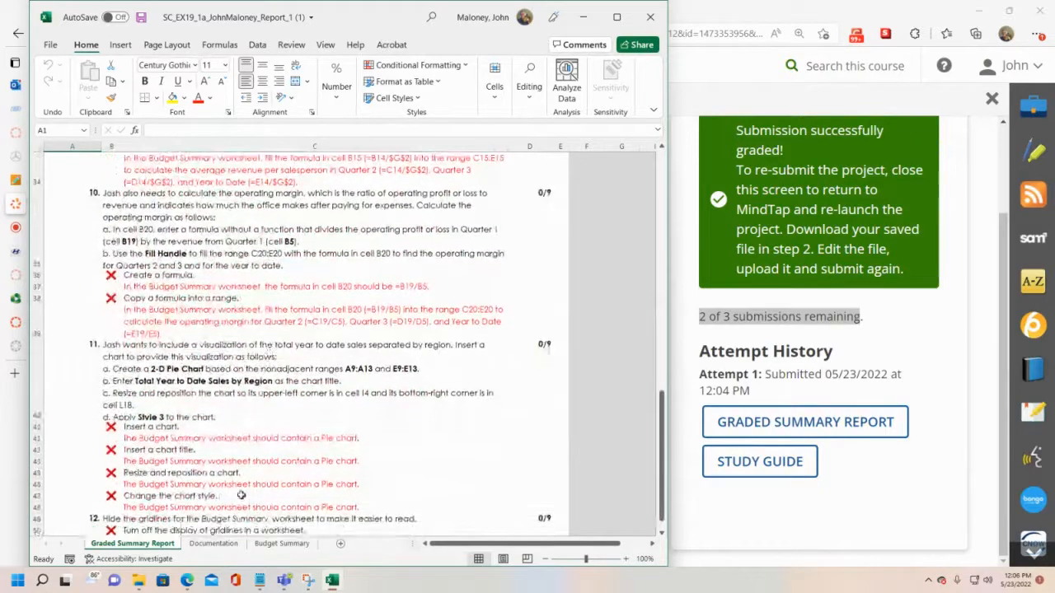
scroll(243, 463, down, 2)
scroll(246, 461, down, 2)
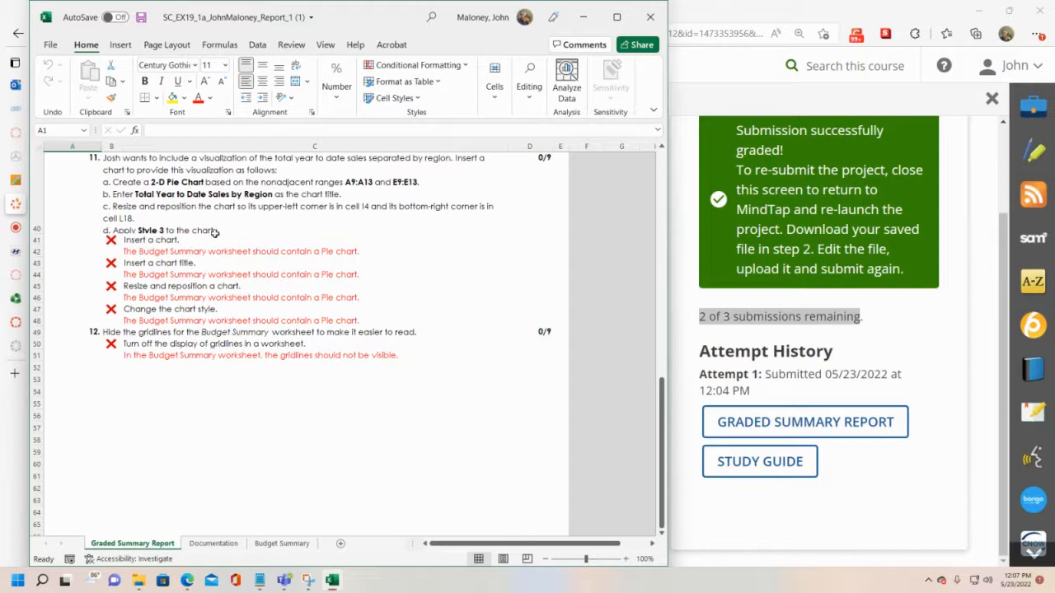
drag(664, 440, 660, 82)
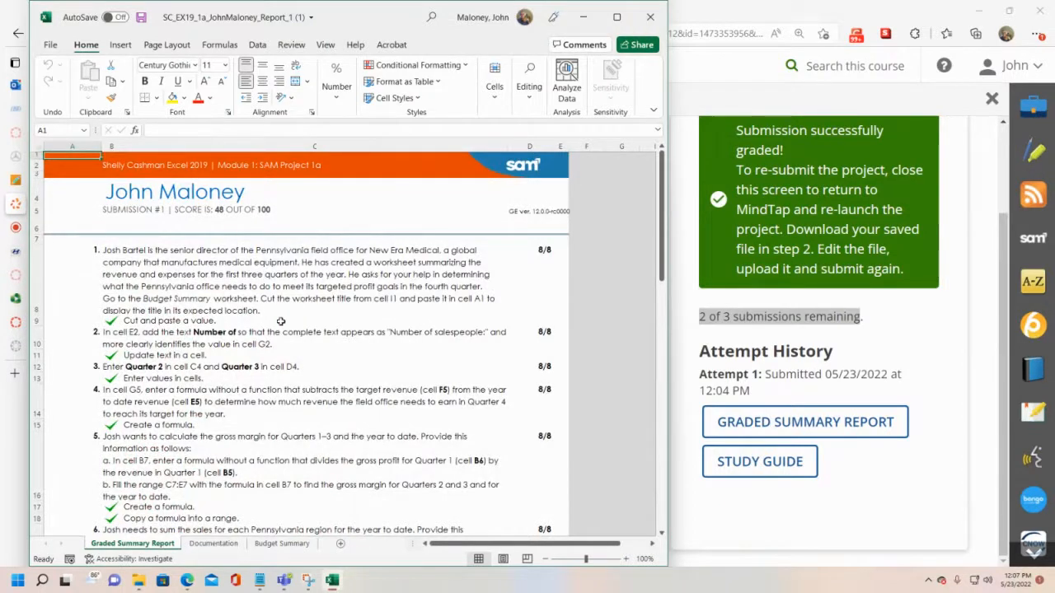
scroll(244, 341, down, 1)
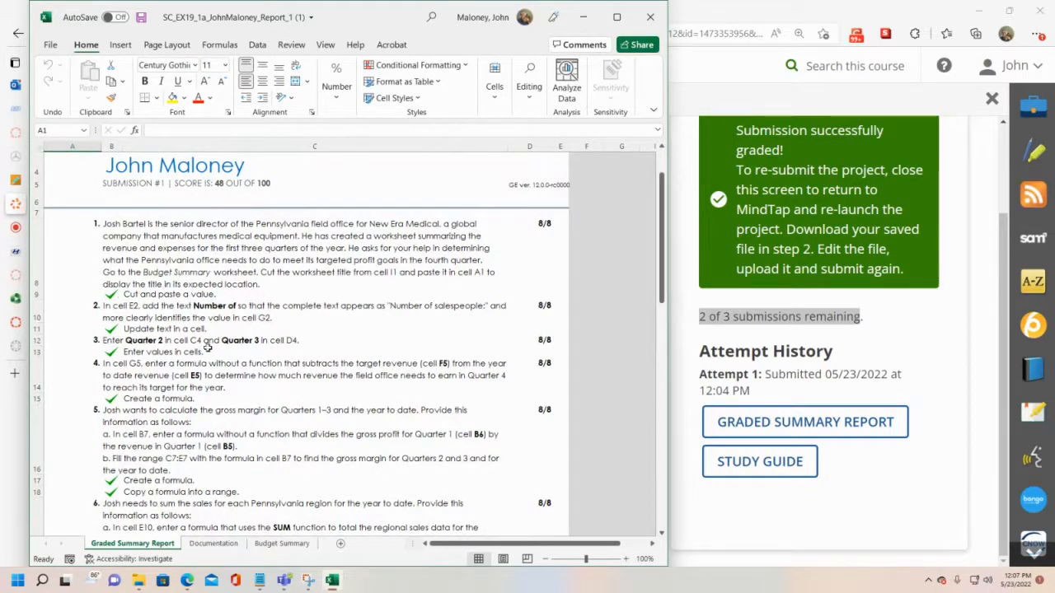
scroll(172, 329, down, 2)
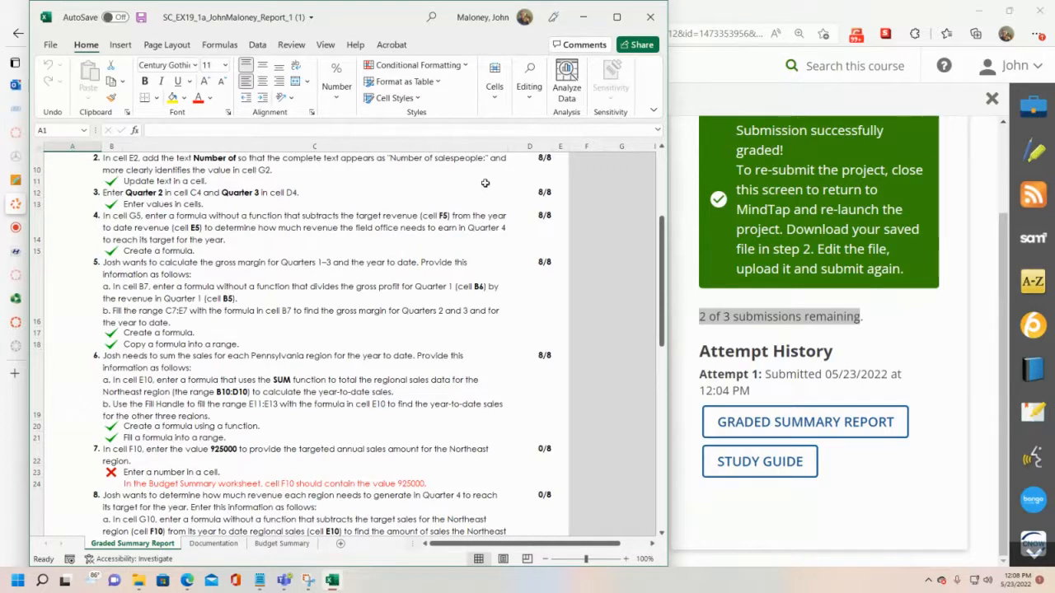
- Close the Graded Summary Report workbook without saving the changes
click(649, 17)
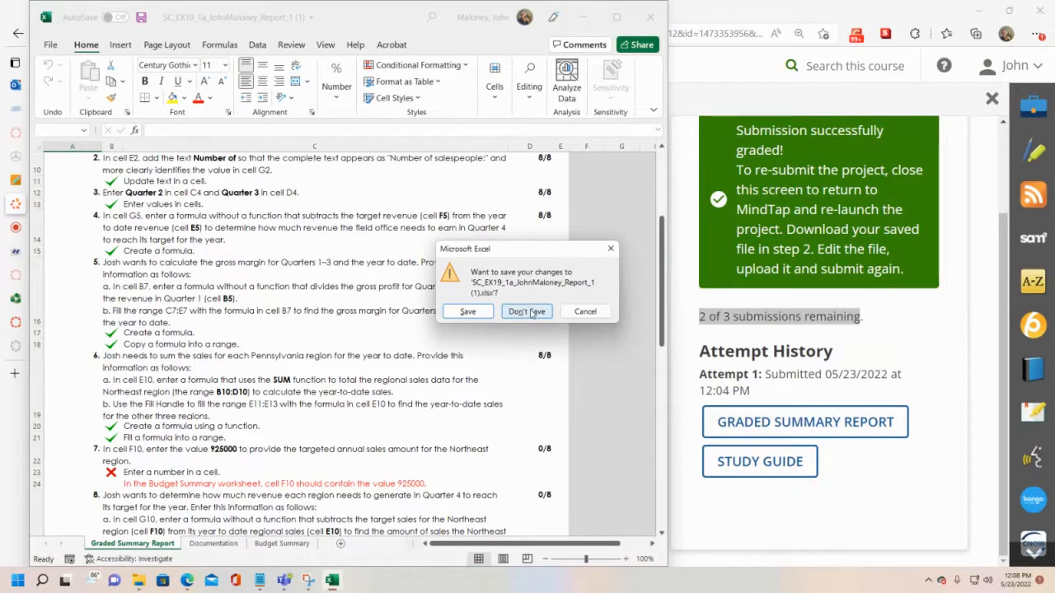
click(533, 311)
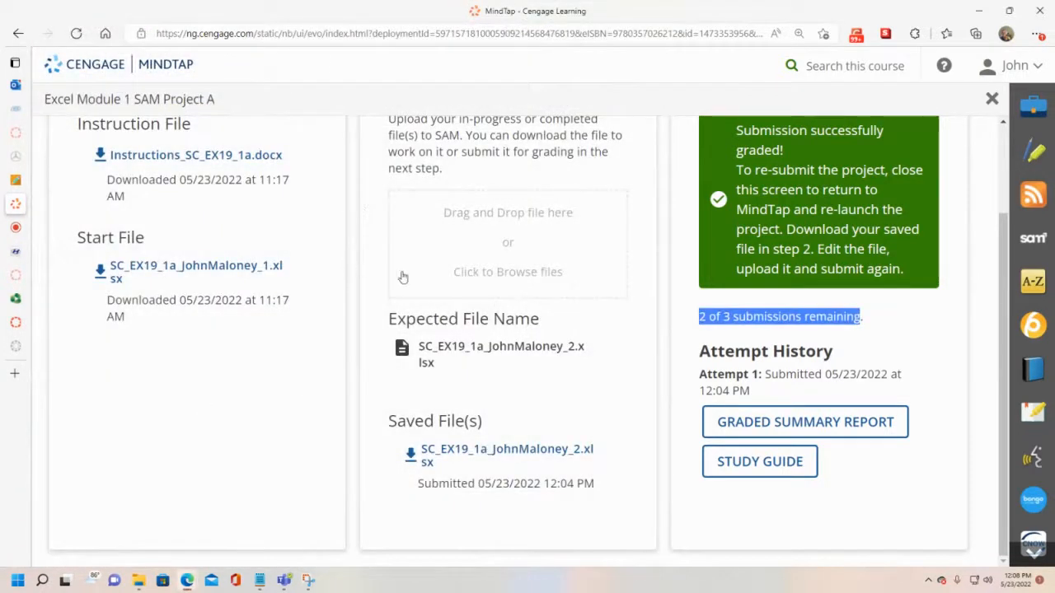
- Switch to the MS Excel Module 1 Project Demonstration Video session in Bb Collaborate and open the session menu
mouse_move(18, 228)
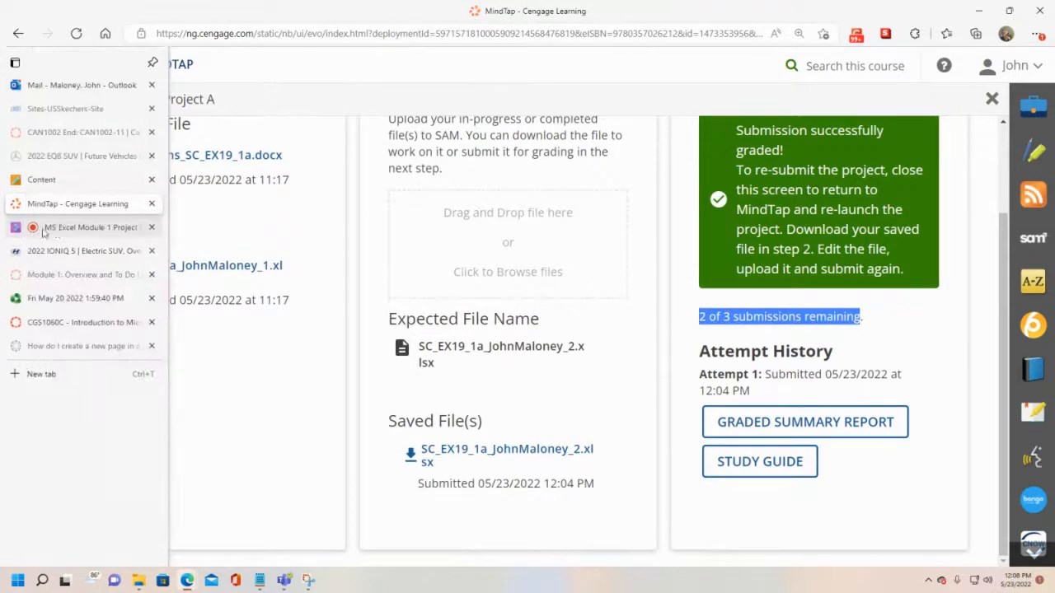
click(58, 226)
click(50, 76)
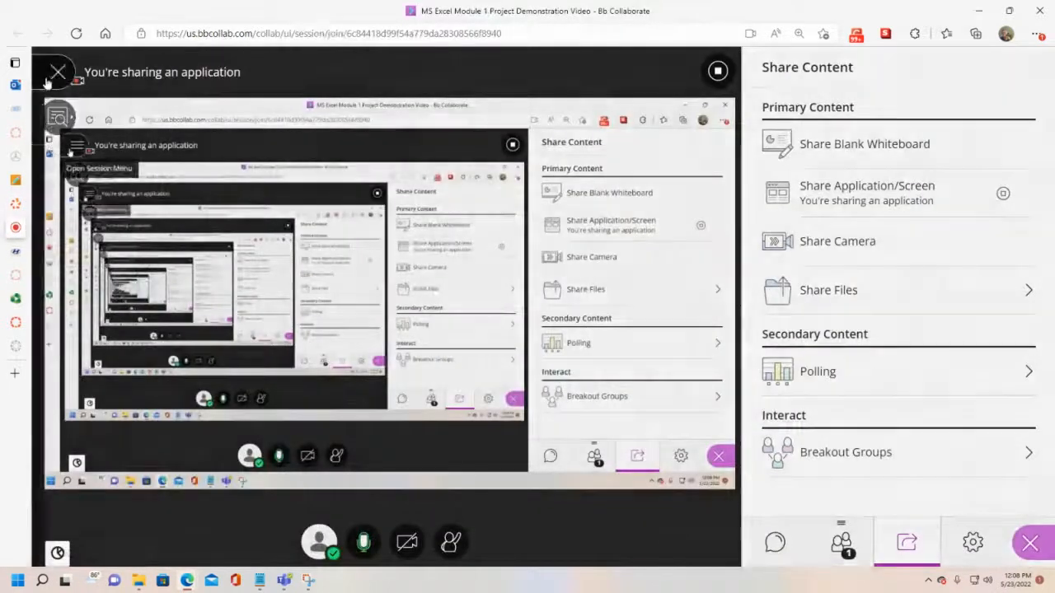